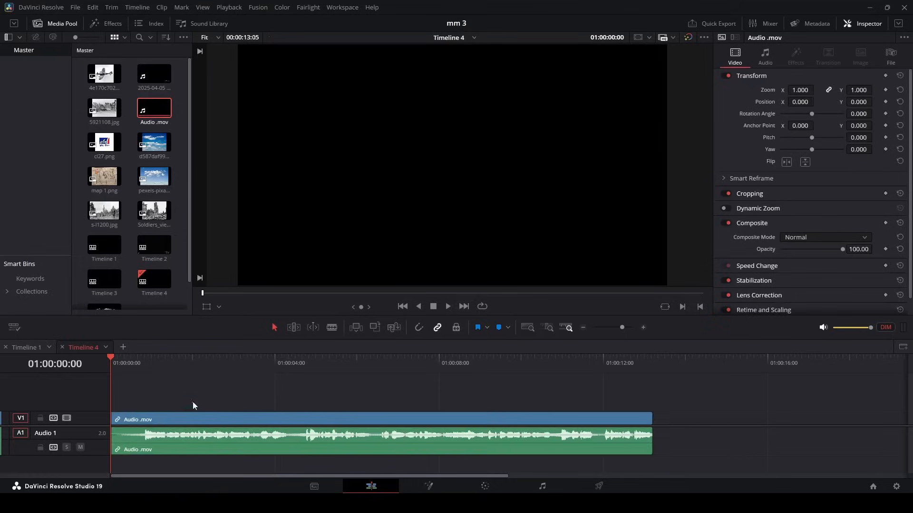
Replace the video part of Audio .mov on V1 with a Fusion Composition extended to the audio's full length.
{"action": "left_click", "coordinate": [319, 420], "text": "alt"}
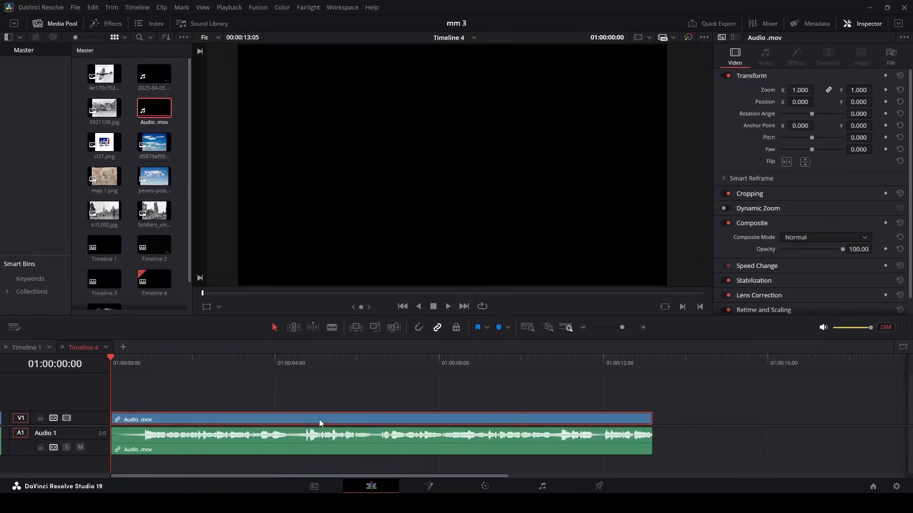
{"action": "key", "text": "Delete"}
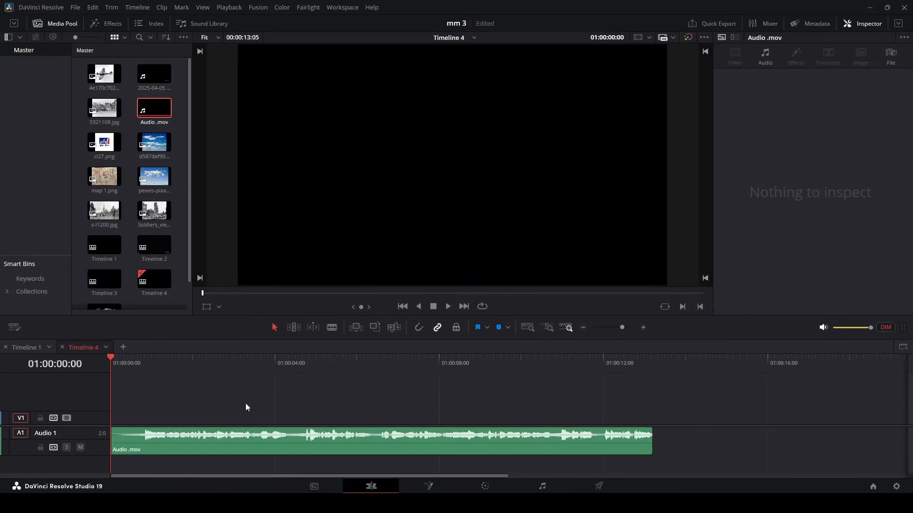
{"action": "left_click", "coordinate": [106, 25]}
{"action": "left_click_drag", "start_coordinate": [133, 130], "coordinate": [139, 419]}
{"action": "left_click_drag", "start_coordinate": [318, 417], "coordinate": [652, 406]}
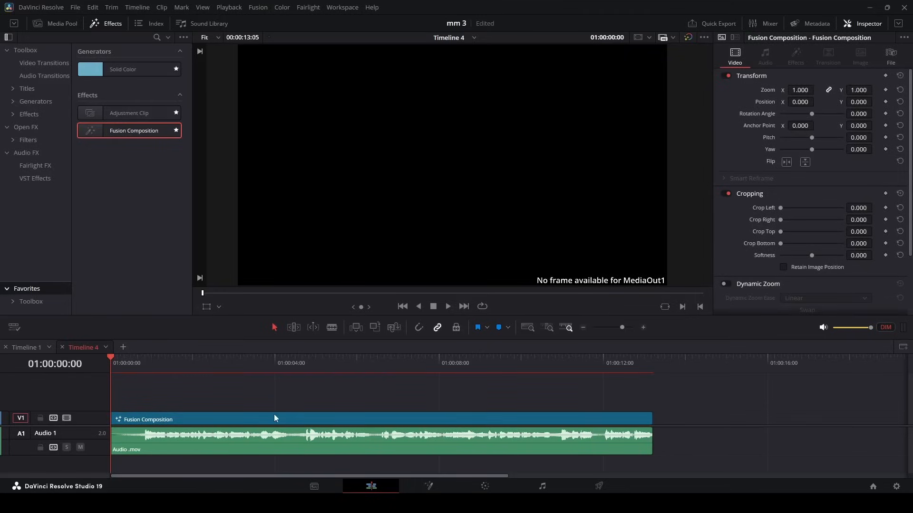
Open the composition in Fusion, show the map 1.png node in the first viewer, enlarge the viewers and reposition both nodes.
{"action": "key", "text": "shift+5"}
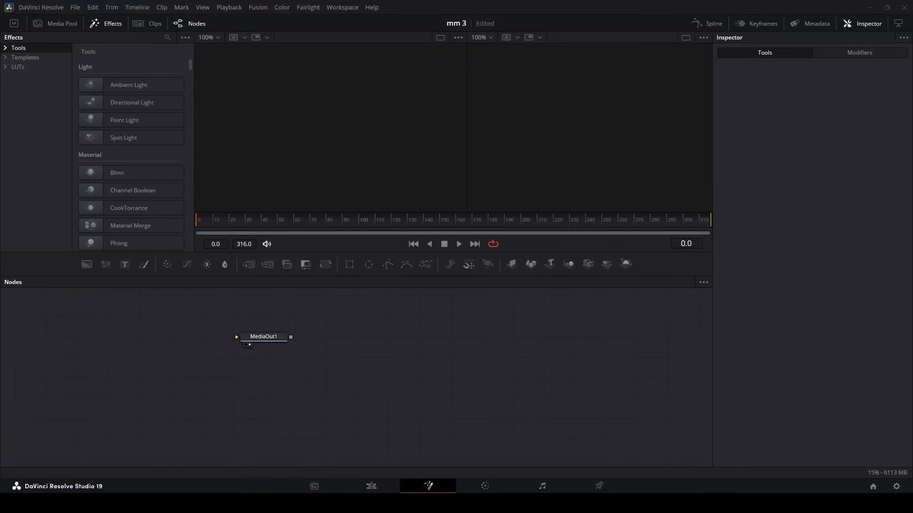
{"action": "left_click", "coordinate": [259, 416]}
{"action": "key", "text": "1"}
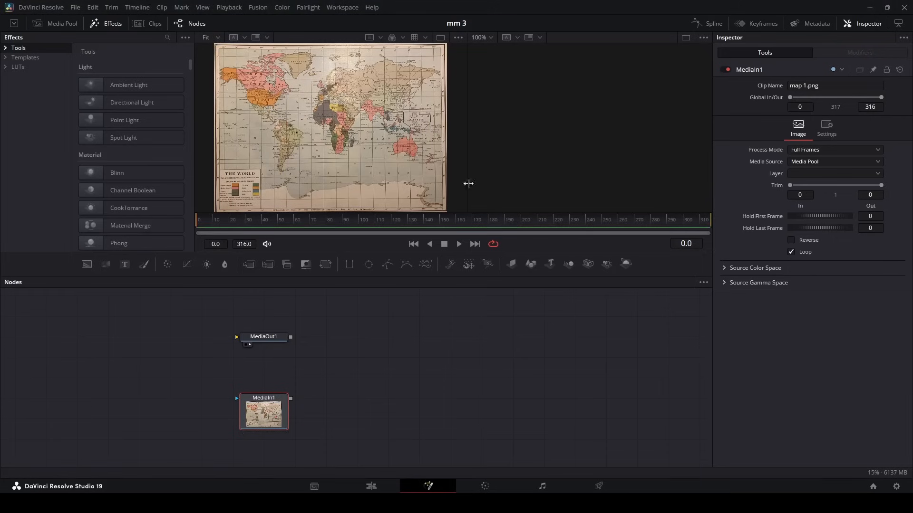
{"action": "left_click_drag", "start_coordinate": [346, 253], "coordinate": [349, 270]}
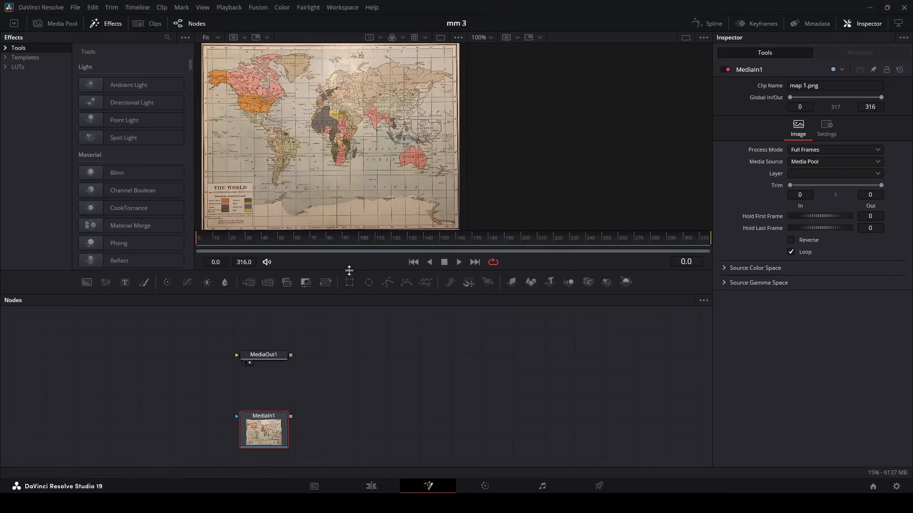
{"action": "left_click", "coordinate": [385, 370]}
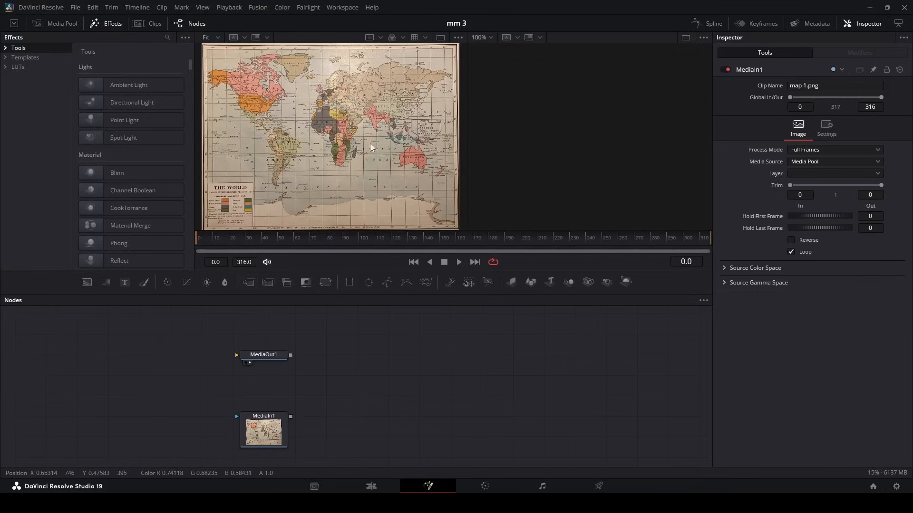
{"action": "left_click_drag", "start_coordinate": [310, 445], "coordinate": [429, 446]}
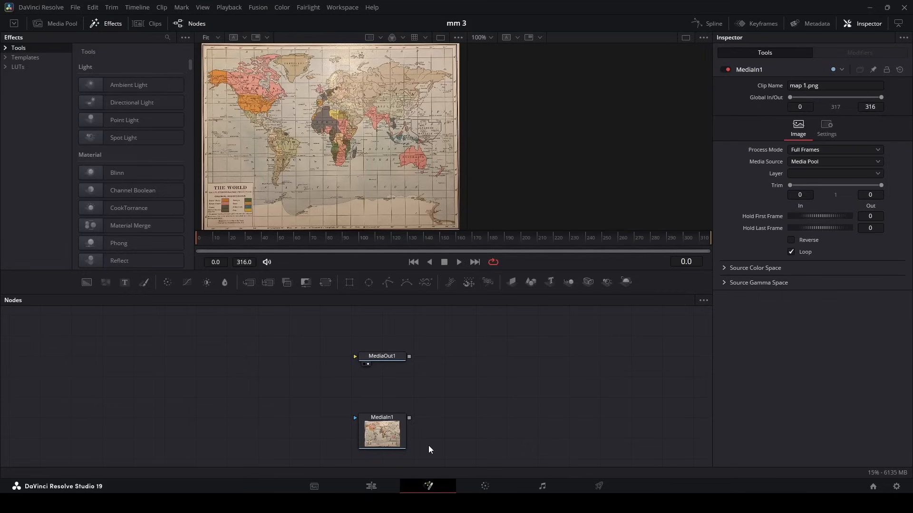
Add Hue Curves and Color Corrector nodes after MediaIn1 and show ColorCorrector1 in the second viewer.
{"action": "left_click", "coordinate": [393, 435]}
{"action": "key", "text": "shift+space"}
{"action": "type", "text": "hue"}
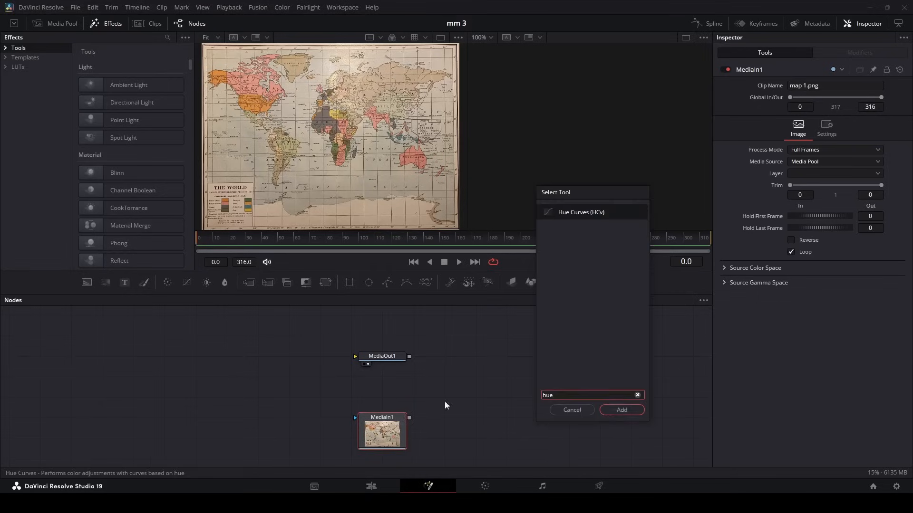
{"action": "left_click", "coordinate": [621, 410]}
{"action": "key", "text": "shift+space"}
{"action": "key", "text": "Escape"}
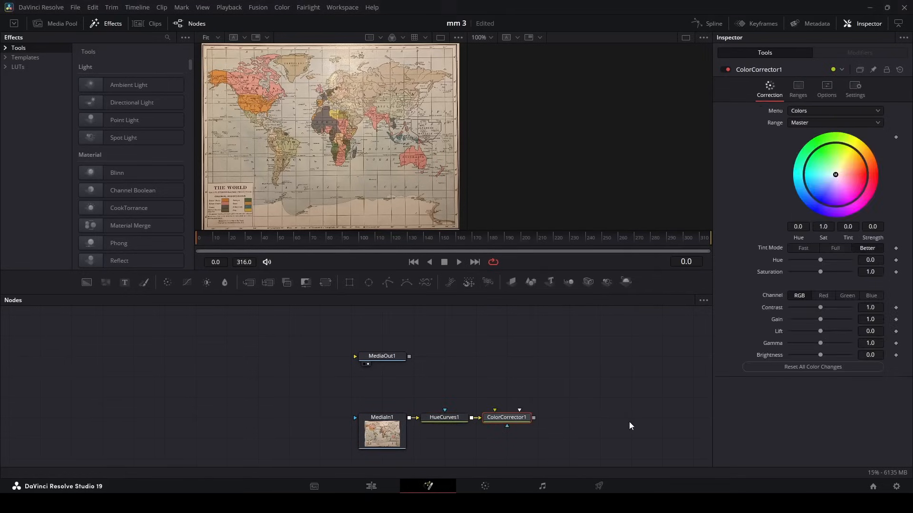
{"action": "left_click", "coordinate": [445, 419]}
{"action": "left_click", "coordinate": [515, 421]}
{"action": "key", "text": "2"}
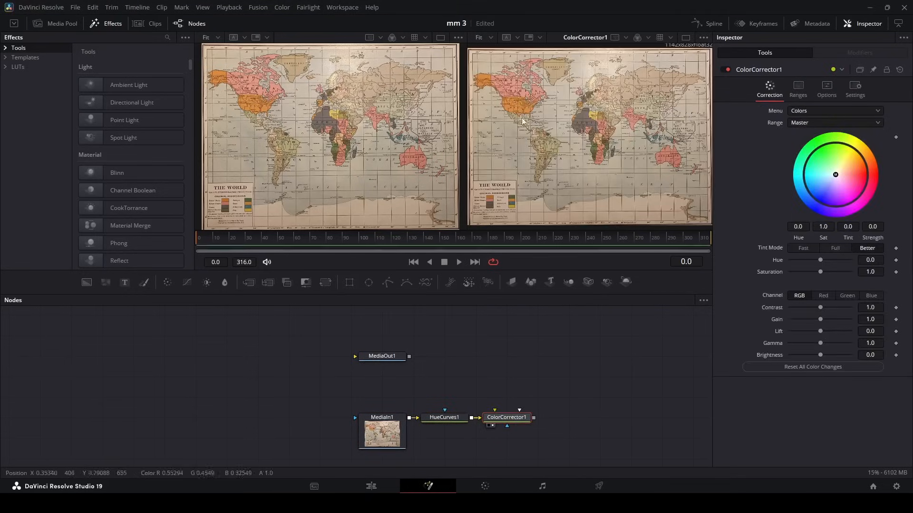
Lower the middle points of the Sat curve in HueCurves1 to desaturate every hue except the reds at both ends.
{"action": "left_click", "coordinate": [446, 421]}
{"action": "left_click_drag", "start_coordinate": [797, 177], "coordinate": [865, 227]}
{"action": "scroll", "coordinate": [817, 193], "scroll_direction": "down", "scroll_amount": 2}
{"action": "left_click_drag", "start_coordinate": [797, 177], "coordinate": [863, 199]}
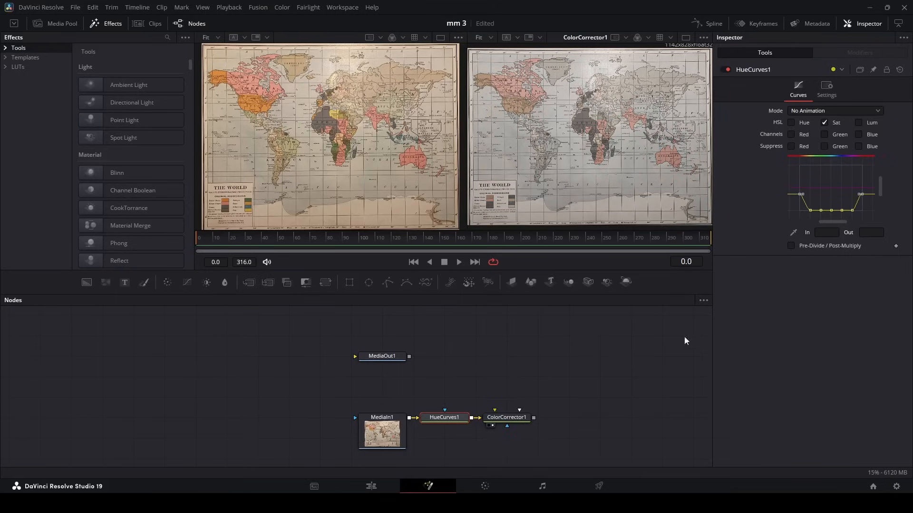
Tint the map slightly toward yellow-green with ColorCorrector1's color wheel and save the project.
{"action": "left_click", "coordinate": [528, 422]}
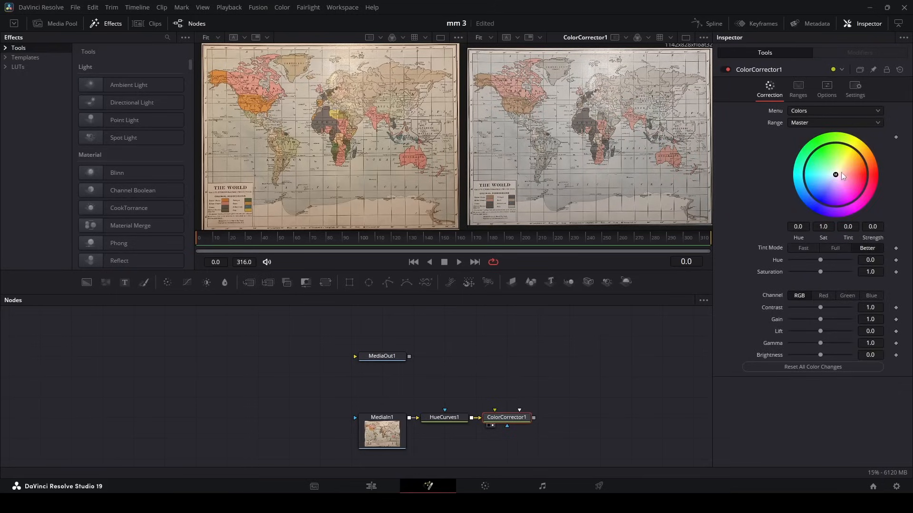
{"action": "left_click_drag", "start_coordinate": [839, 178], "coordinate": [838, 177]}
{"action": "mouse_move", "coordinate": [839, 170]}
{"action": "left_mouse_down"}
{"action": "mouse_move", "coordinate": [843, 155]}
{"action": "mouse_move", "coordinate": [841, 167]}
{"action": "left_mouse_up"}
{"action": "key", "text": "ctrl+s"}
Add a MultiPoly mask and trace the first polygon along the border of the grey West African territory on the map.
{"action": "left_click", "coordinate": [426, 282]}
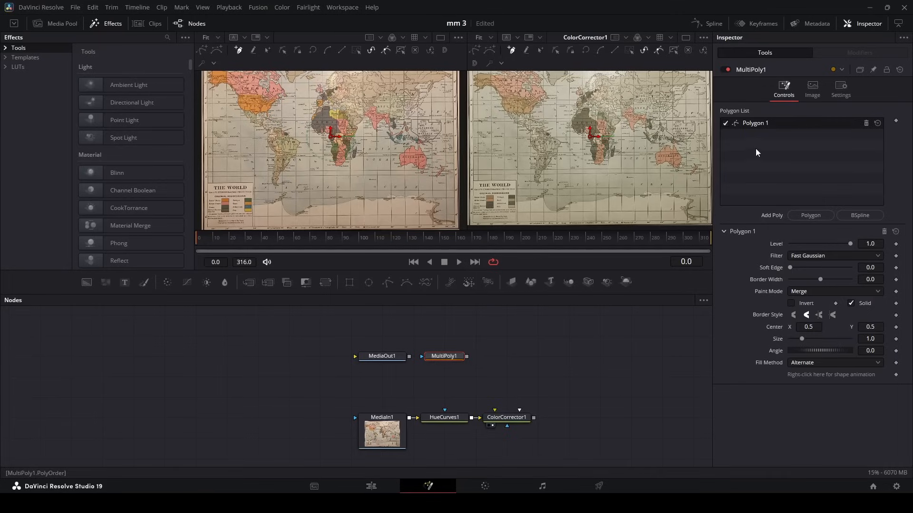
{"action": "left_click_drag", "start_coordinate": [386, 283], "coordinate": [361, 404]}
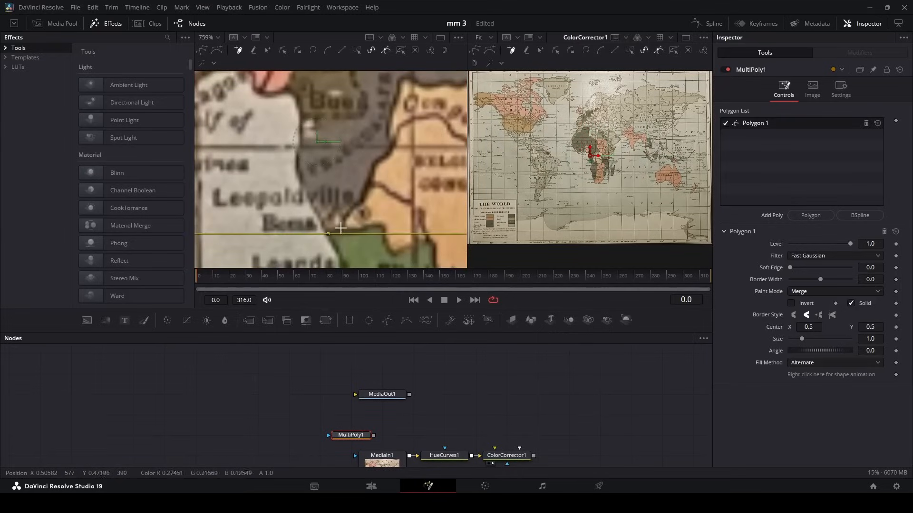
{"action": "left_click", "coordinate": [340, 229]}
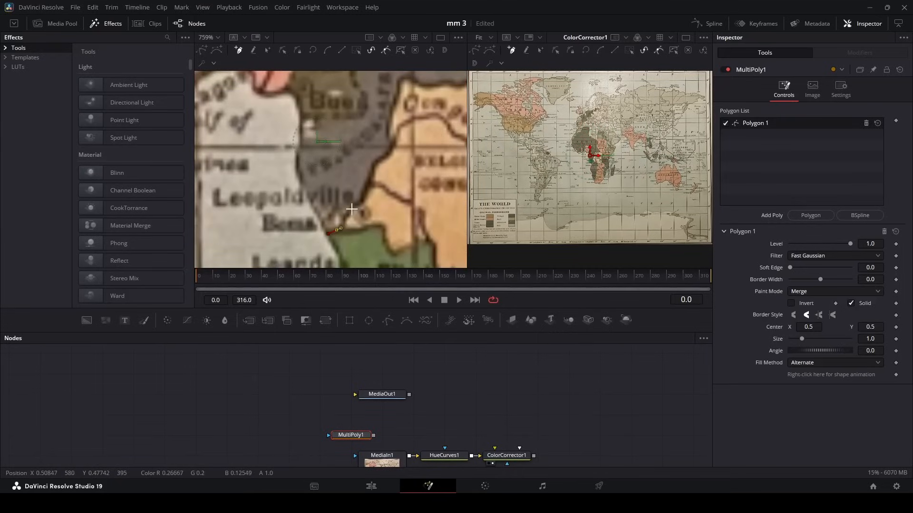
{"action": "left_click", "coordinate": [373, 163]}
{"action": "left_click", "coordinate": [390, 131]}
{"action": "left_click", "coordinate": [392, 111]}
{"action": "left_click_drag", "start_coordinate": [381, 87], "coordinate": [315, 173]}
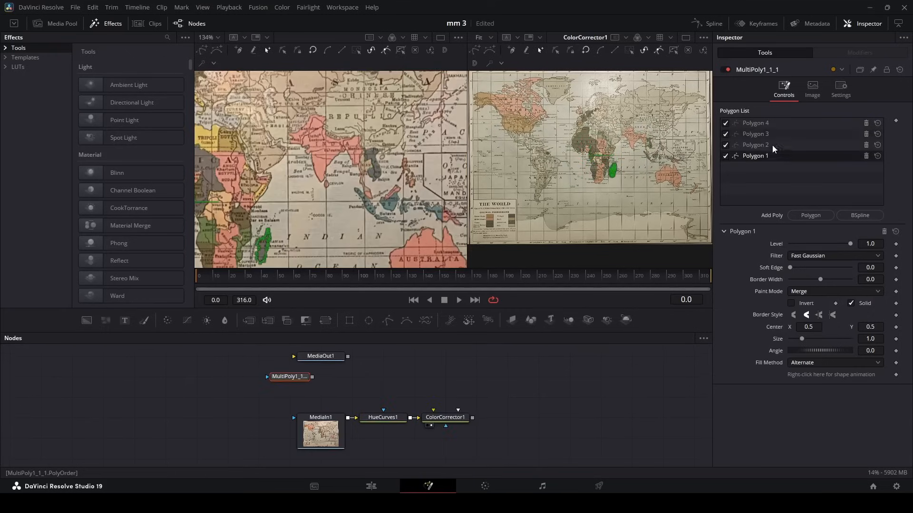
Check the shapes of Polygon 2, Polygon 3 and Polygon 4 in the MultiPoly mask.
{"action": "left_click", "coordinate": [771, 144]}
{"action": "left_click", "coordinate": [767, 133]}
{"action": "left_click", "coordinate": [761, 123]}
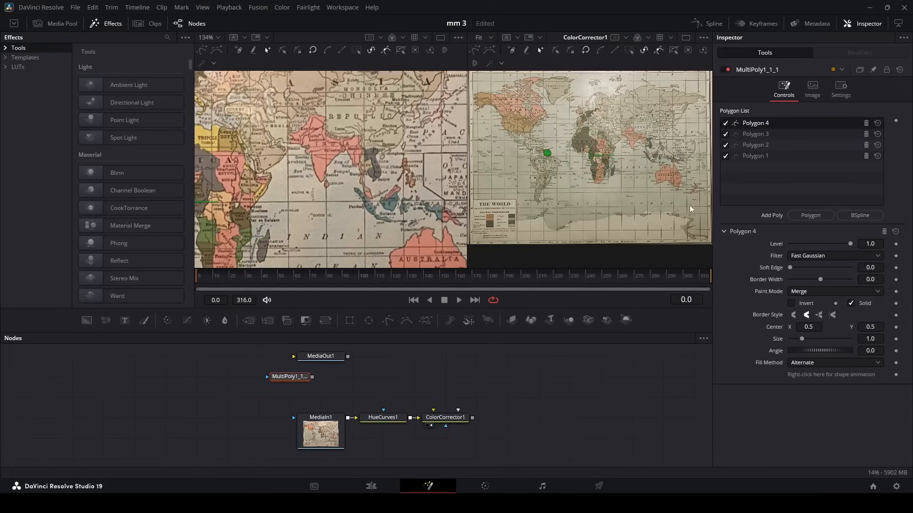
Duplicate the MediaIn1 map node, mask the copy with the MultiPoly node, view it and line the two nodes up.
{"action": "left_click", "coordinate": [336, 438]}
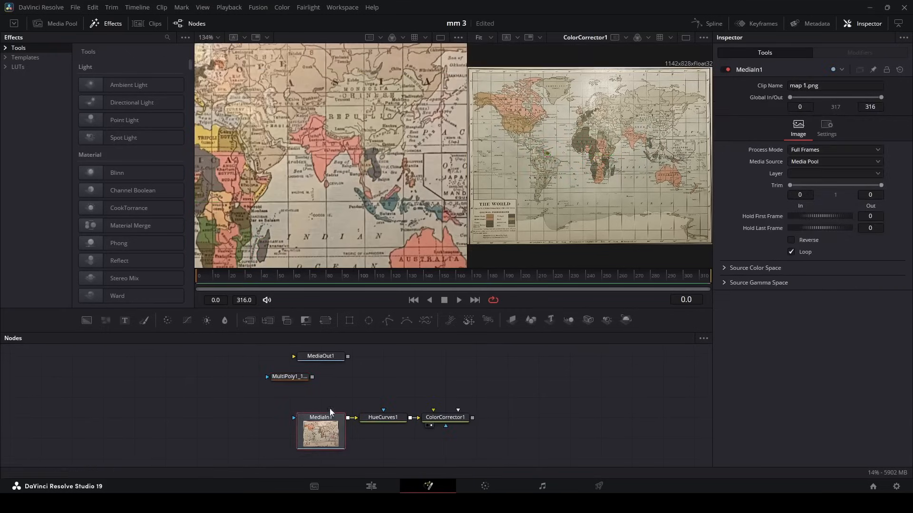
{"action": "key", "text": "ctrl+c"}
{"action": "left_click", "coordinate": [316, 400]}
{"action": "key", "text": "ctrl+v"}
{"action": "left_click_drag", "start_coordinate": [415, 392], "coordinate": [292, 409]}
{"action": "left_click_drag", "start_coordinate": [318, 425], "coordinate": [343, 190]}
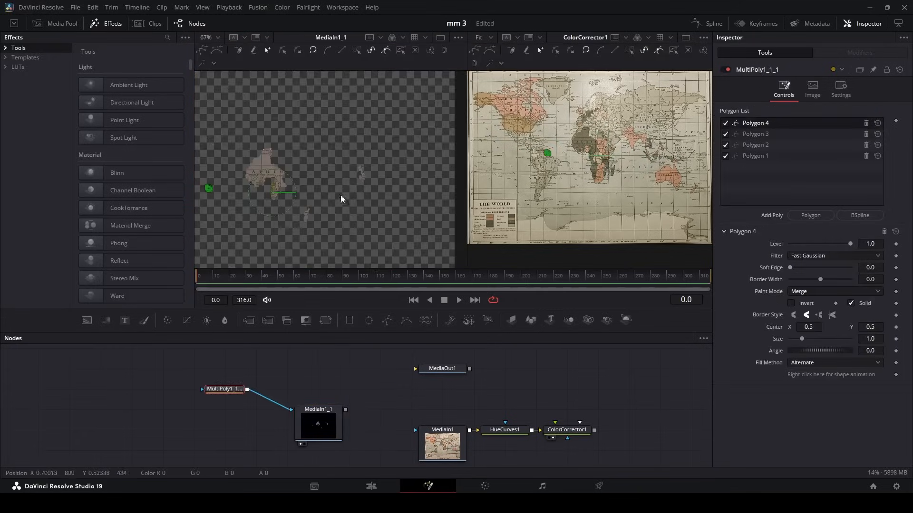
{"action": "left_click_drag", "start_coordinate": [229, 388], "coordinate": [260, 403]}
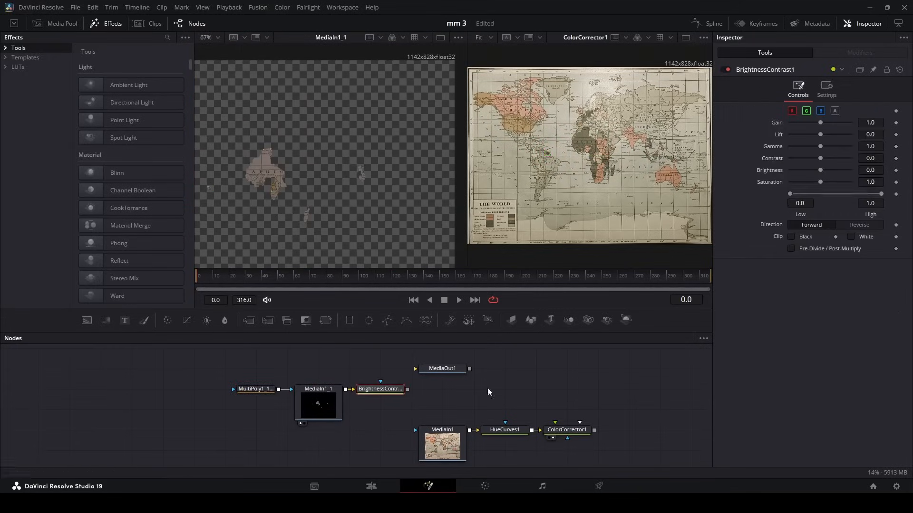
Fully desaturate the masked territories with a Brightness Contrast node after MediaIn1_1 and show it in the first viewer.
{"action": "left_click_drag", "start_coordinate": [790, 187], "coordinate": [787, 187]}
{"action": "left_click_drag", "start_coordinate": [381, 388], "coordinate": [357, 200]}
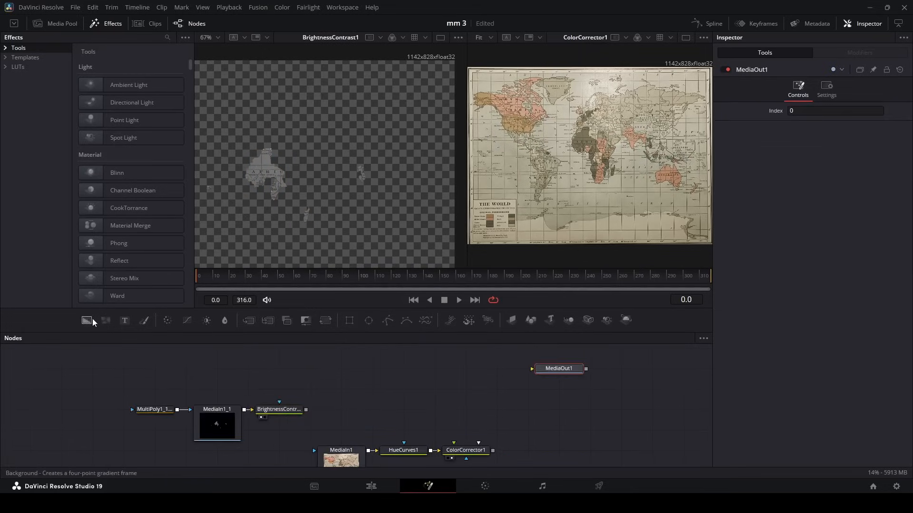
Merge a new Background over the desaturated territories, confined to their shape, and show Merge1 in the first viewer.
{"action": "left_click", "coordinate": [87, 320]}
{"action": "left_click_drag", "start_coordinate": [400, 388], "coordinate": [373, 397]}
{"action": "key", "text": "1"}
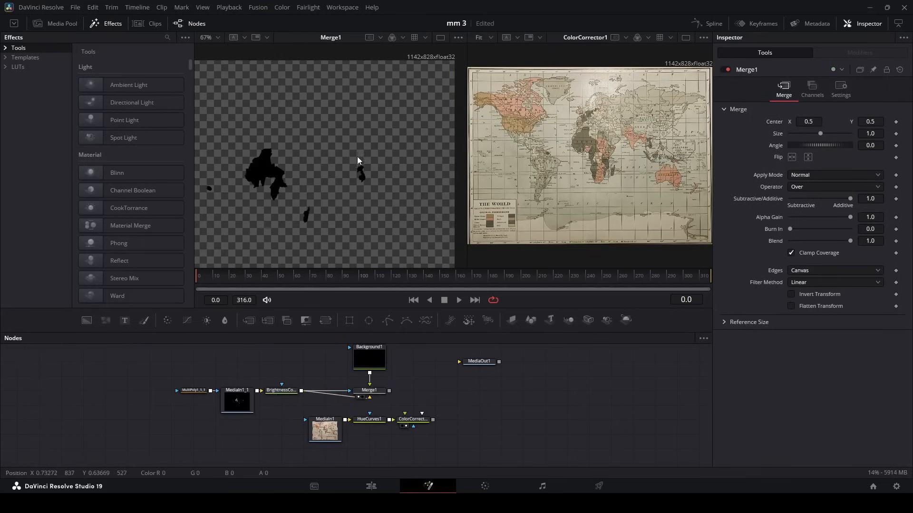
Set Background1's color to the light green #8bffb6.
{"action": "left_click", "coordinate": [383, 356]}
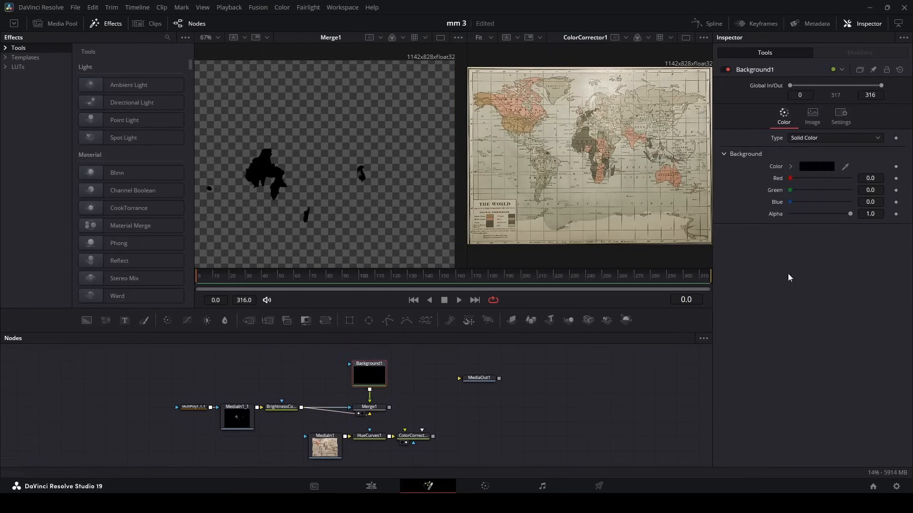
{"action": "left_click", "coordinate": [827, 167]}
{"action": "left_click_drag", "start_coordinate": [503, 237], "coordinate": [502, 230]}
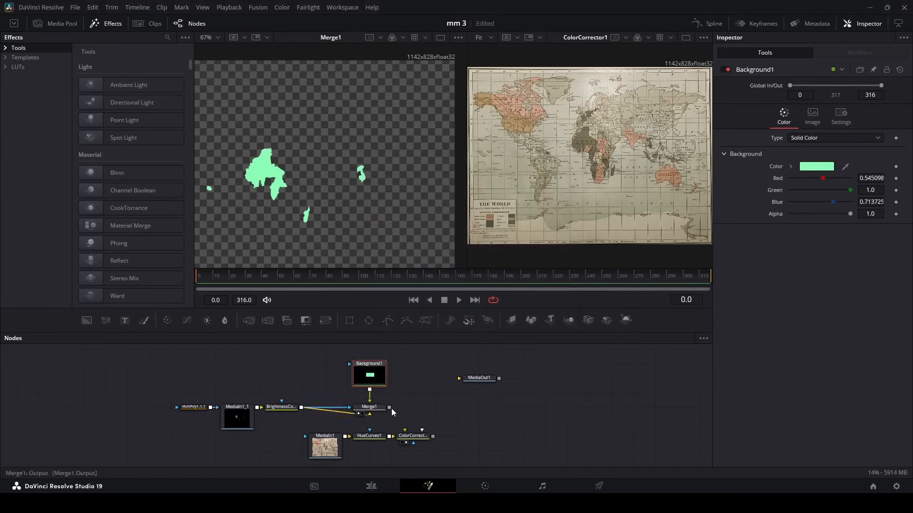
Set Merge1's Apply Mode to Color so the background tints the territories.
{"action": "left_click", "coordinate": [379, 421]}
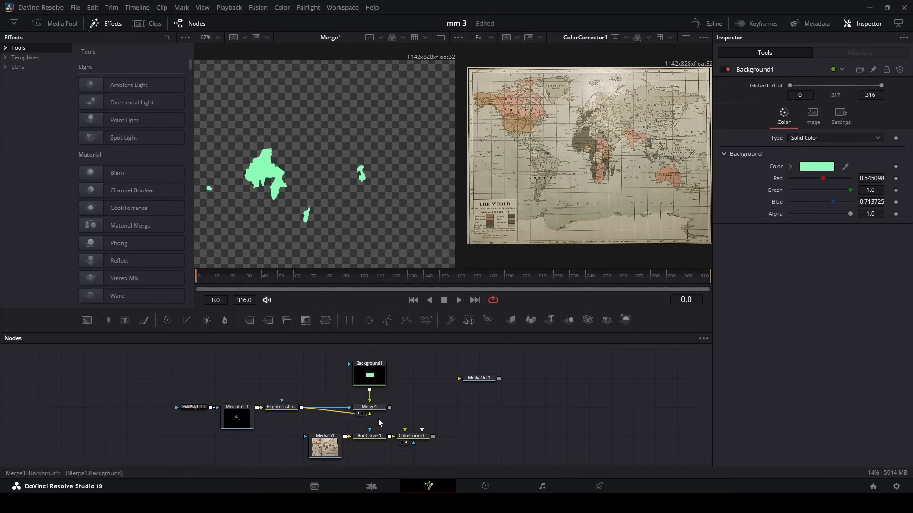
{"action": "left_click", "coordinate": [379, 408]}
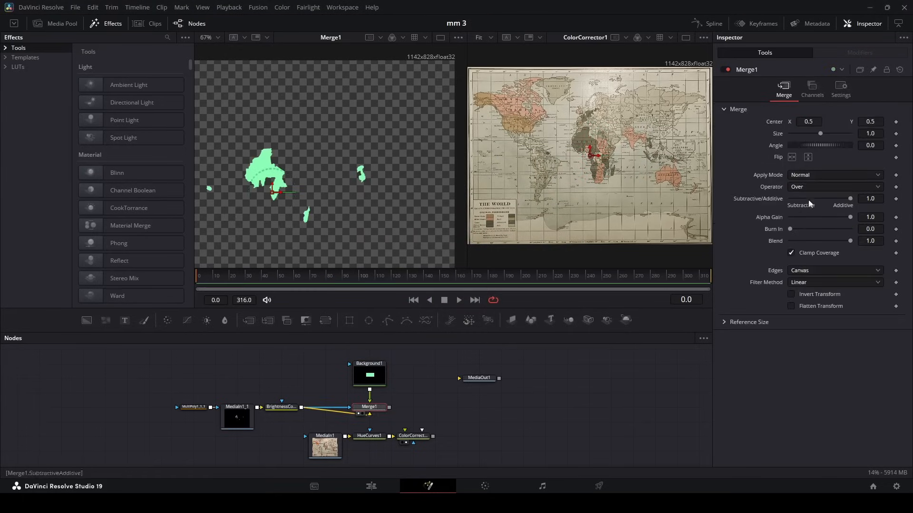
{"action": "left_click", "coordinate": [813, 179]}
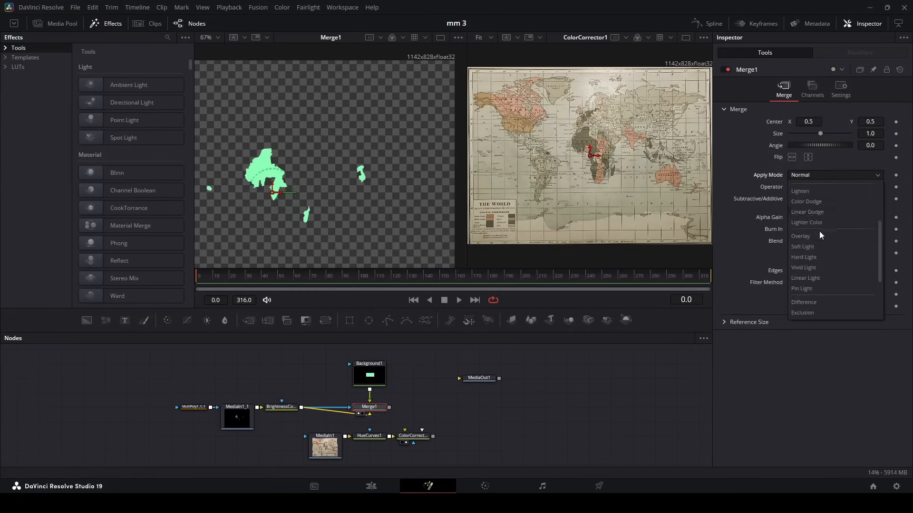
{"action": "left_click", "coordinate": [825, 201]}
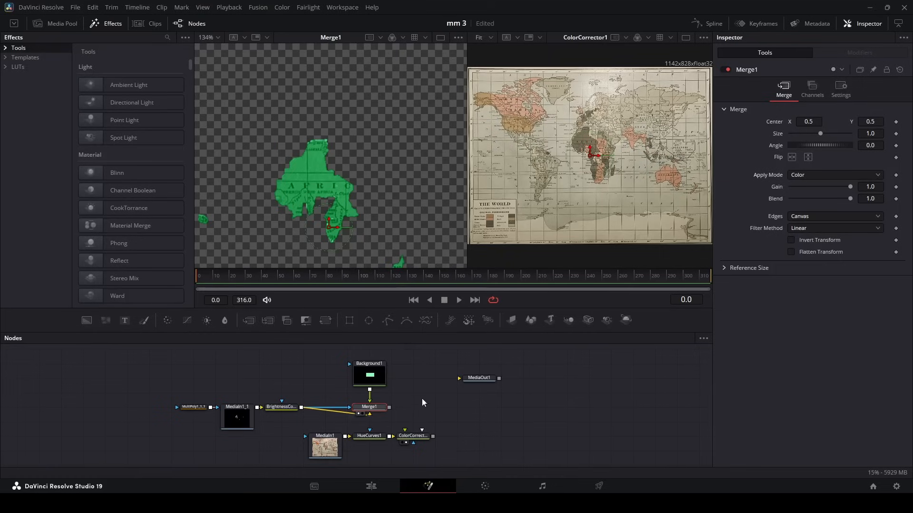
Merge the tinted territories from Merge1 over ColorCorrector1 and show Merge2 in the first viewer.
{"action": "left_click_drag", "start_coordinate": [389, 407], "coordinate": [432, 436]}
{"action": "key", "text": "1"}
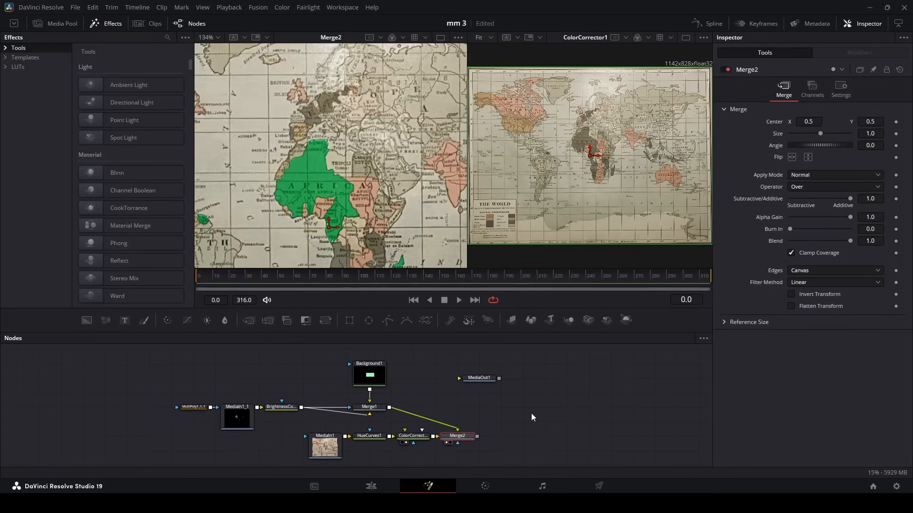
{"action": "key", "text": "ctrl+f"}
{"action": "scroll", "coordinate": [390, 208], "scroll_direction": "up", "scroll_amount": 3}
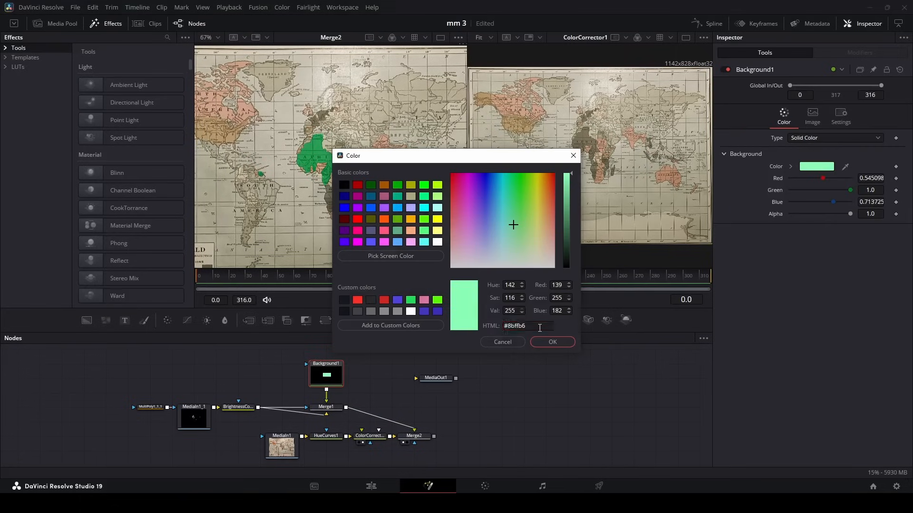
Set Background1's color to #a1ffec.
{"action": "triple_click", "coordinate": [540, 329]}
{"action": "key", "text": "ctrl+v"}
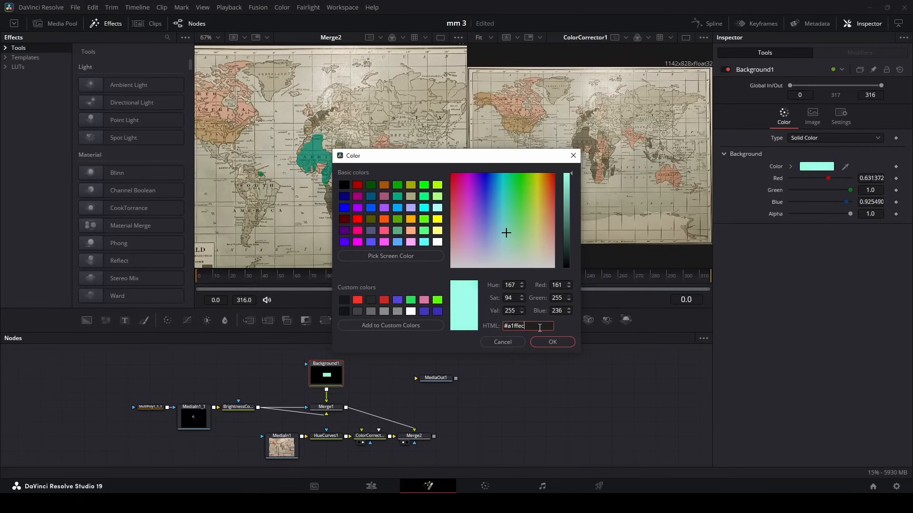
{"action": "left_click", "coordinate": [552, 342]}
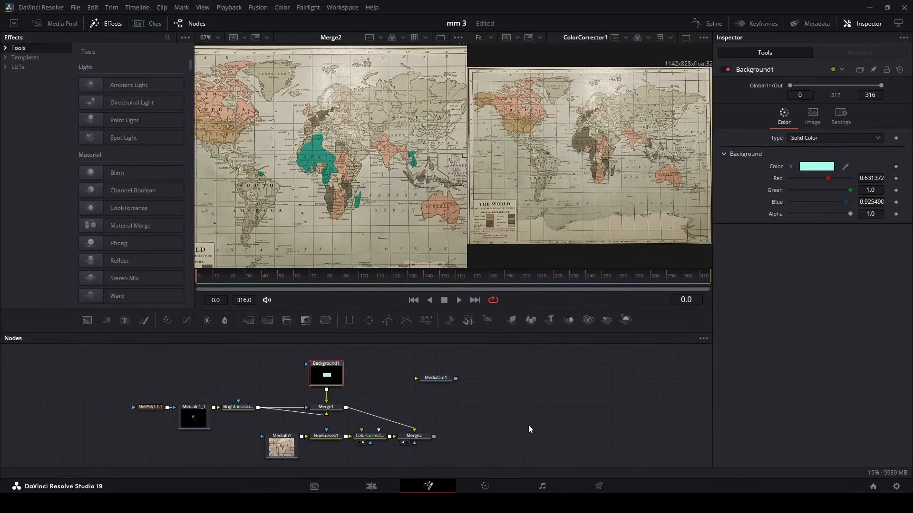
Rearrange the territory branch above the base map's nodes and add a Rectangle mask to MediaIn1.
{"action": "left_click_drag", "start_coordinate": [126, 350], "coordinate": [343, 430]}
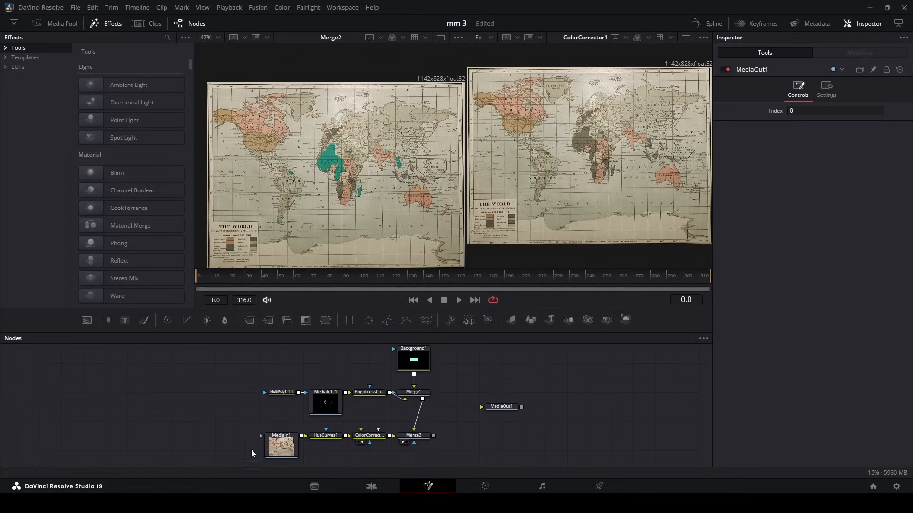
{"action": "left_click", "coordinate": [282, 447]}
{"action": "left_click", "coordinate": [349, 320]}
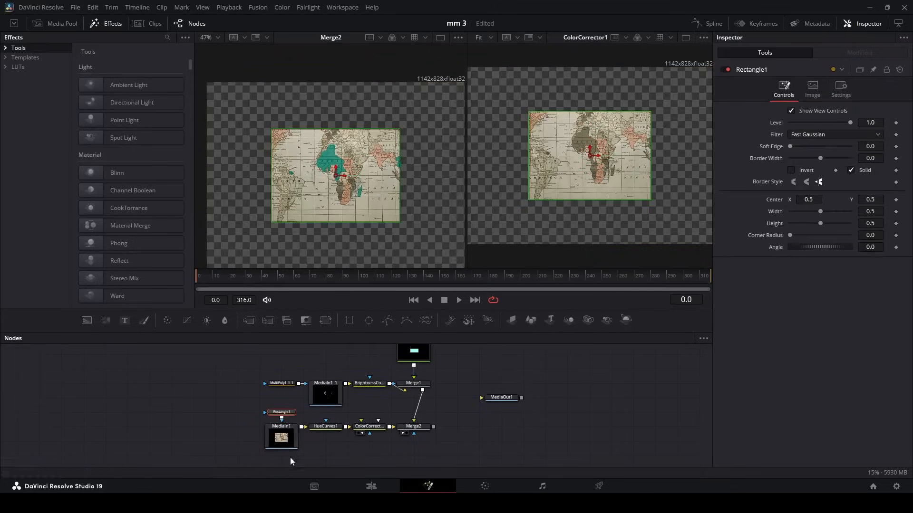
Enlarge Rectangle1 to a width of about 0.918 and height of about 0.939, with Soft Edge 0.0787 and Border Width -0.1.
{"action": "scroll", "coordinate": [392, 214], "scroll_direction": "down", "scroll_amount": 1}
{"action": "left_click_drag", "start_coordinate": [387, 206], "coordinate": [425, 235]}
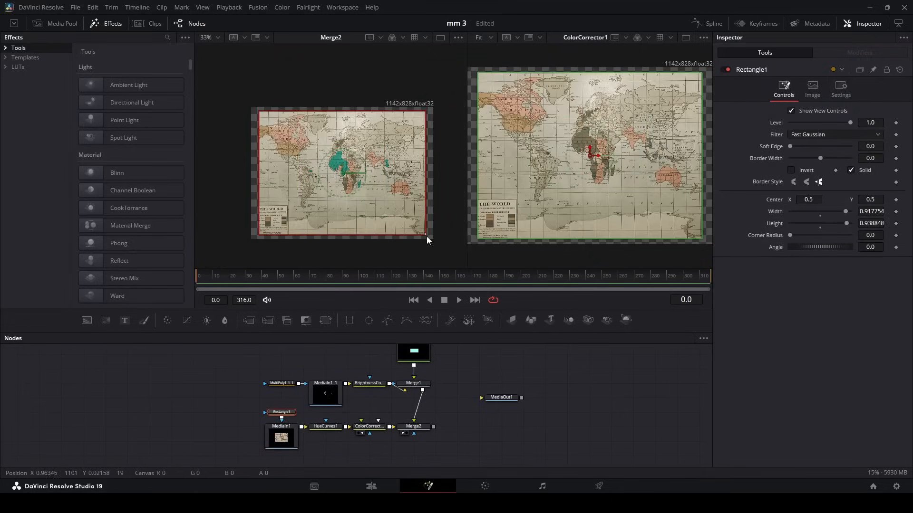
{"action": "left_click", "coordinate": [791, 148]}
{"action": "mouse_move", "coordinate": [791, 147]}
{"action": "left_mouse_down"}
{"action": "mouse_move", "coordinate": [813, 147]}
{"action": "mouse_move", "coordinate": [816, 159]}
{"action": "mouse_move", "coordinate": [803, 159]}
{"action": "left_mouse_up"}
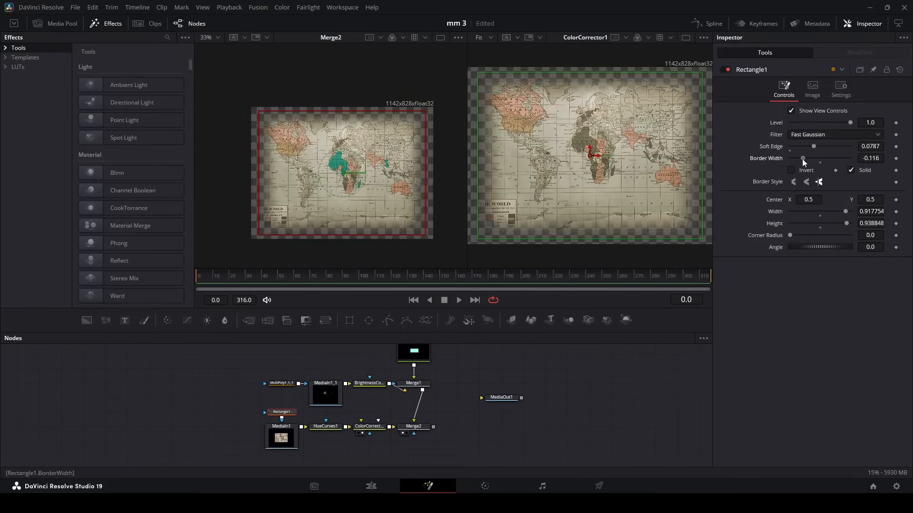
{"action": "left_click", "coordinate": [577, 400]}
{"action": "scroll", "coordinate": [409, 164], "scroll_direction": "up", "scroll_amount": 2}
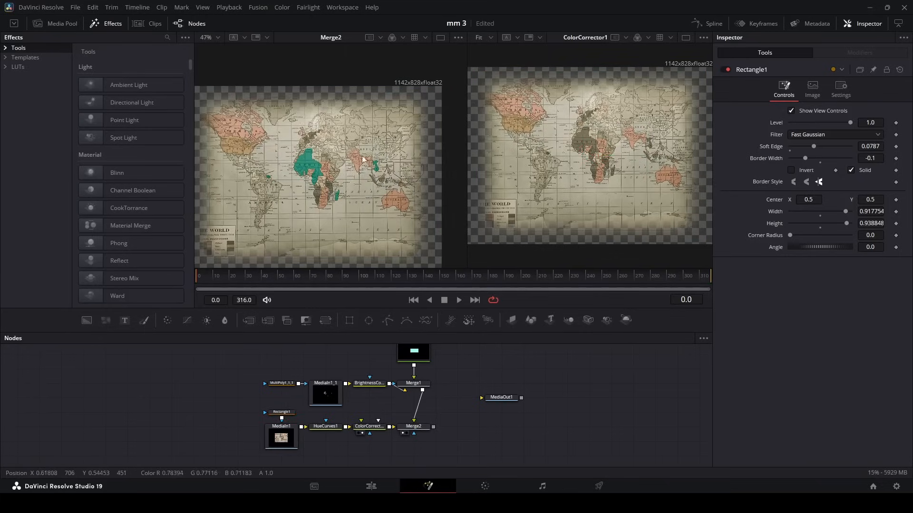
Inspect the softened map edges in Merge2's alpha channel, and return the viewer to full color.
{"action": "left_click", "coordinate": [392, 39]}
{"action": "left_click_drag", "start_coordinate": [302, 153], "coordinate": [326, 132]}
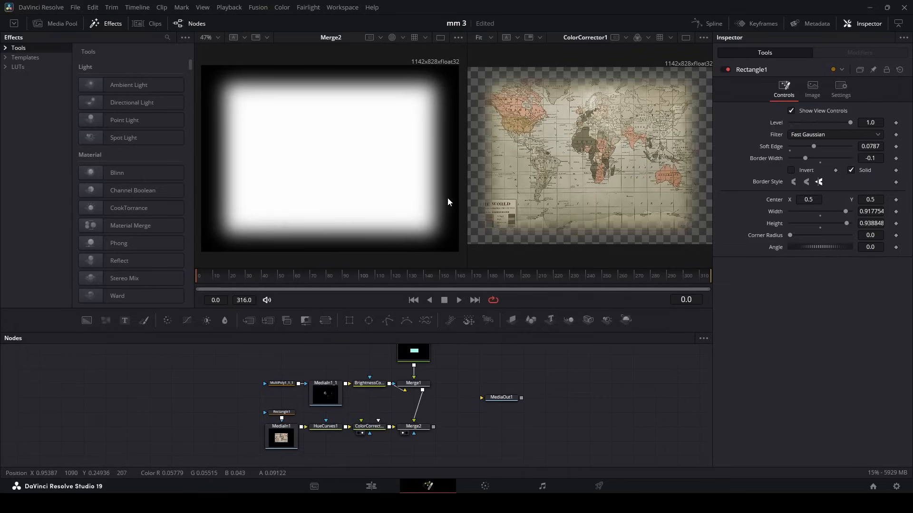
{"action": "left_click_drag", "start_coordinate": [447, 204], "coordinate": [439, 155]}
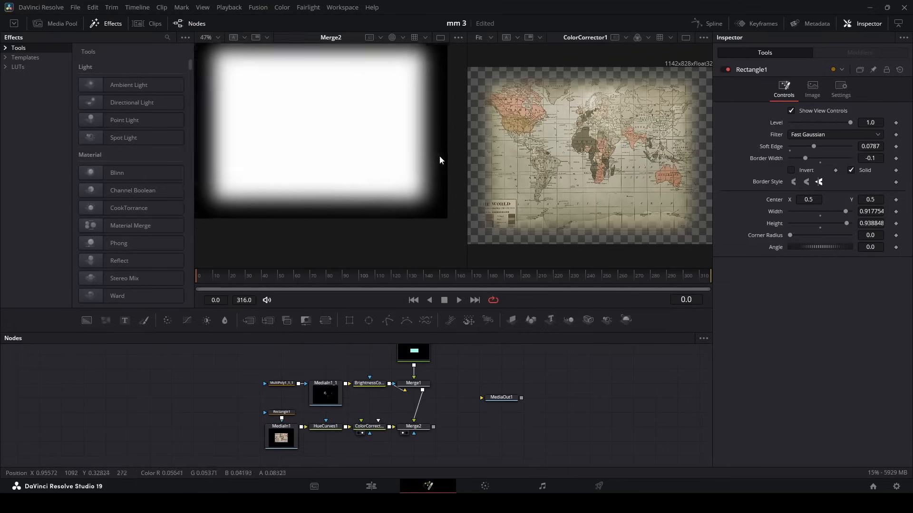
{"action": "left_click", "coordinate": [391, 39]}
Add a Background node below Merge2, combine the two in a new Merge, and show Merge3 in the second viewer.
{"action": "left_click_drag", "start_coordinate": [86, 293], "coordinate": [401, 444]}
{"action": "left_click_drag", "start_coordinate": [442, 377], "coordinate": [443, 420]}
{"action": "left_click_drag", "start_coordinate": [472, 367], "coordinate": [481, 399]}
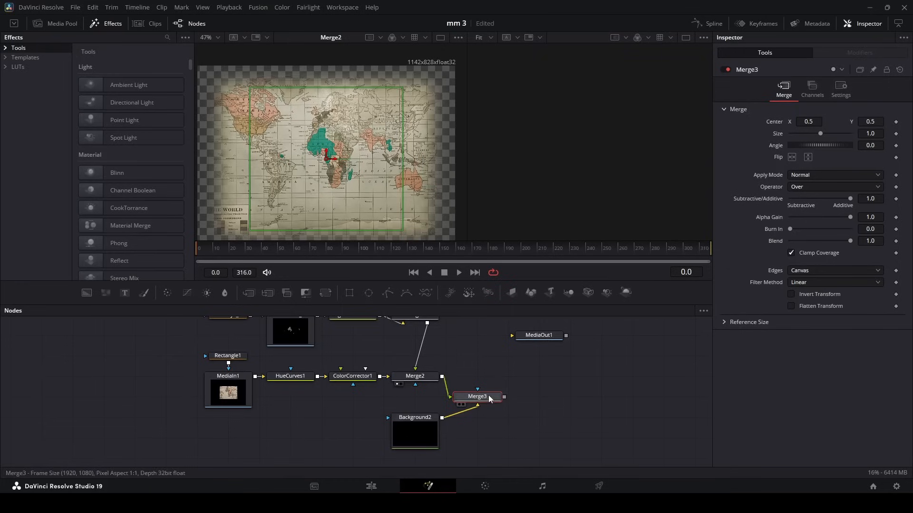
{"action": "key", "text": "2"}
{"action": "left_click", "coordinate": [526, 435]}
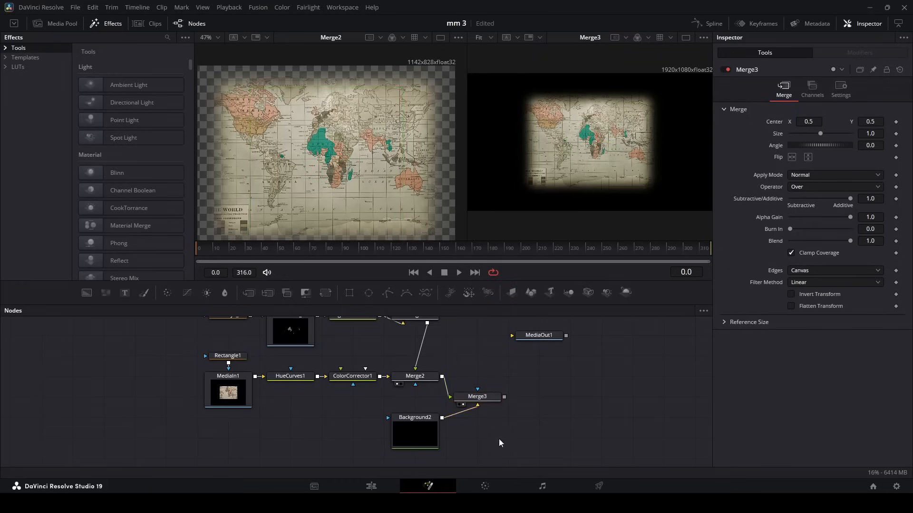
Make Background2 fully transparent by setting its Alpha to 0.
{"action": "left_click_drag", "start_coordinate": [426, 430], "coordinate": [462, 427]}
{"action": "left_click", "coordinate": [866, 214]}
{"action": "type", "text": "0"}
{"action": "key", "text": "Return"}
{"action": "left_click", "coordinate": [492, 396]}
{"action": "key", "text": "ctrl+t"}
{"action": "left_click", "coordinate": [492, 397]}
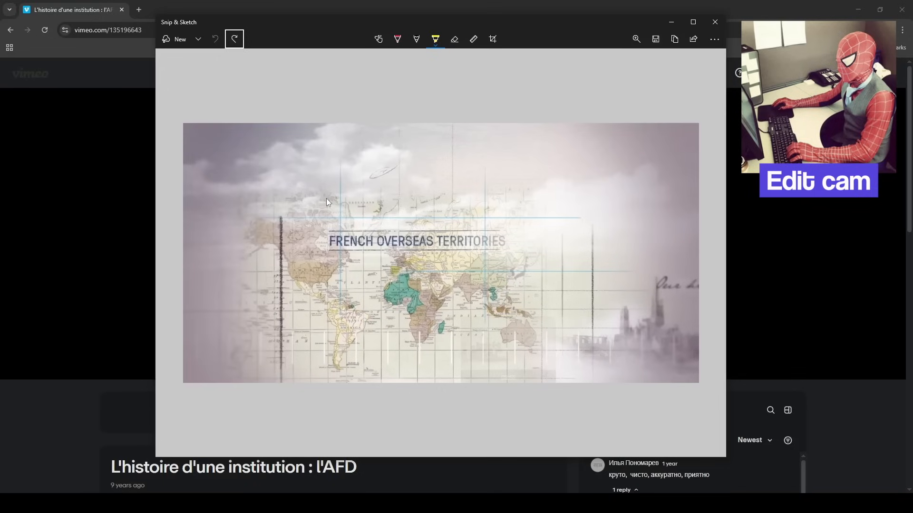
{"action": "mouse_move", "coordinate": [328, 184]}
{"action": "left_mouse_down"}
{"action": "mouse_move", "coordinate": [316, 267]}
{"action": "mouse_move", "coordinate": [493, 299]}
{"action": "mouse_move", "coordinate": [487, 193]}
{"action": "mouse_move", "coordinate": [326, 187]}
{"action": "left_mouse_up"}
{"action": "key", "text": "ctrl+z"}
{"action": "left_click_drag", "start_coordinate": [359, 137], "coordinate": [356, 125]}
{"action": "key", "text": "ctrl+z"}
{"action": "mouse_move", "coordinate": [605, 215]}
{"action": "left_mouse_down"}
{"action": "mouse_move", "coordinate": [614, 331]}
{"action": "mouse_move", "coordinate": [570, 217]}
{"action": "left_mouse_up"}
{"action": "key", "text": "ctrl+z"}
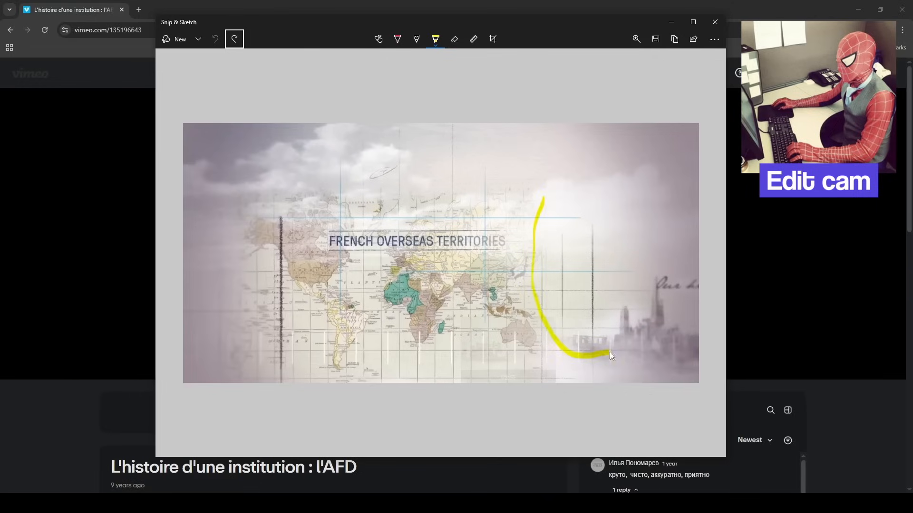
Mark the areas around the reference map where grid lines extend beyond it, using the yellow highlighter.
{"action": "key", "text": "Tab"}
{"action": "mouse_move", "coordinate": [344, 134]}
{"action": "left_mouse_down"}
{"action": "mouse_move", "coordinate": [459, 145]}
{"action": "mouse_move", "coordinate": [495, 179]}
{"action": "mouse_move", "coordinate": [424, 214]}
{"action": "mouse_move", "coordinate": [346, 143]}
{"action": "left_mouse_up"}
{"action": "left_click_drag", "start_coordinate": [250, 183], "coordinate": [221, 319]}
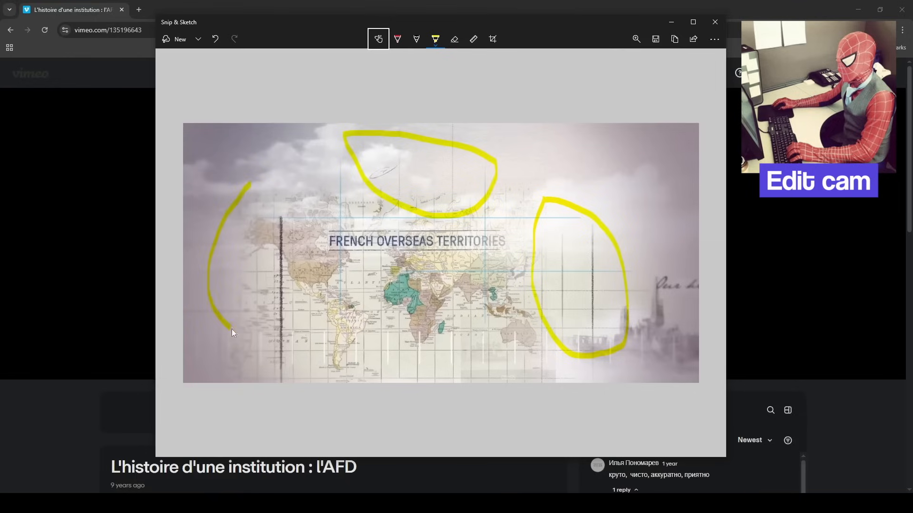
{"action": "mouse_move", "coordinate": [332, 221]}
{"action": "left_mouse_down"}
{"action": "mouse_move", "coordinate": [309, 257]}
{"action": "mouse_move", "coordinate": [416, 247]}
{"action": "mouse_move", "coordinate": [478, 229]}
{"action": "mouse_move", "coordinate": [504, 239]}
{"action": "left_mouse_up"}
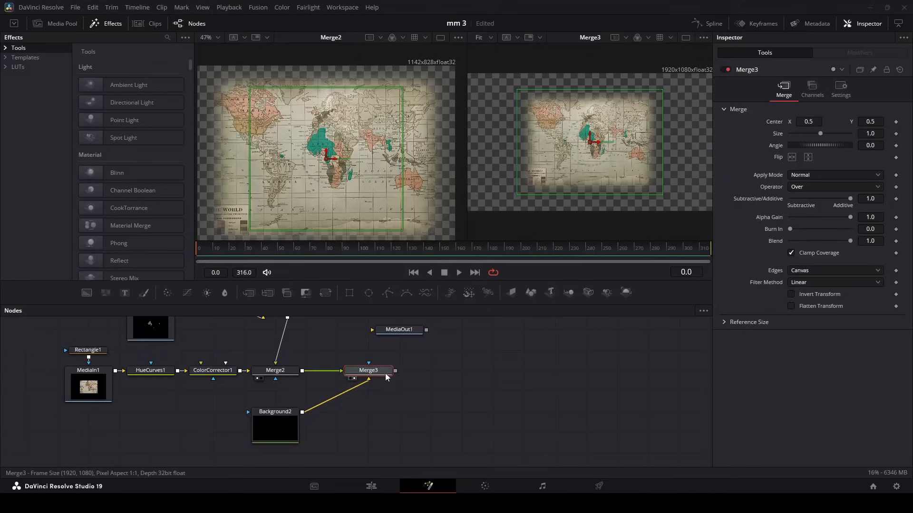
Move Merge3 in line with Background2 and insert a Transform node between Merge2 and Merge3.
{"action": "left_click_drag", "start_coordinate": [378, 376], "coordinate": [380, 416]}
{"action": "left_click", "coordinate": [280, 376]}
{"action": "left_click", "coordinate": [325, 292]}
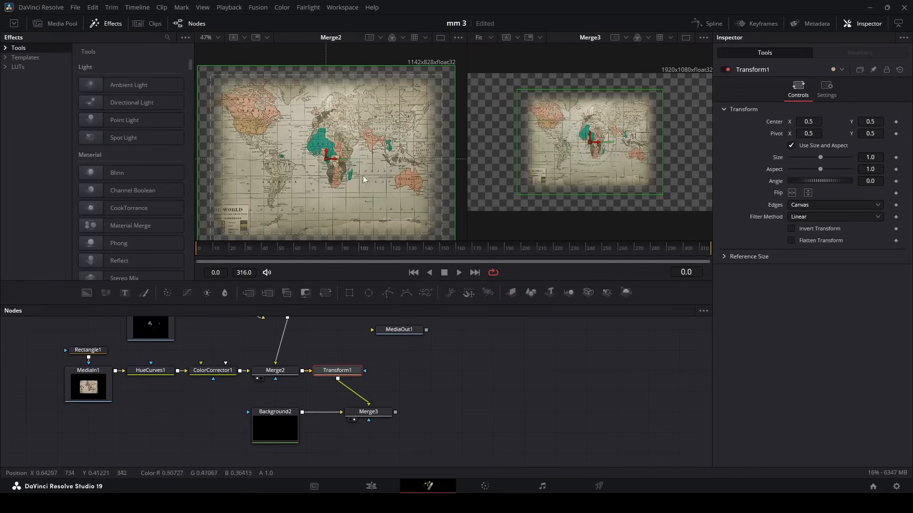
Set Transform1's Angle to -0.3 to level the map's grid lines, and check them near both edges of the map.
{"action": "scroll", "coordinate": [363, 175], "scroll_direction": "up", "scroll_amount": 4}
{"action": "scroll", "coordinate": [357, 174], "scroll_direction": "up", "scroll_amount": 5}
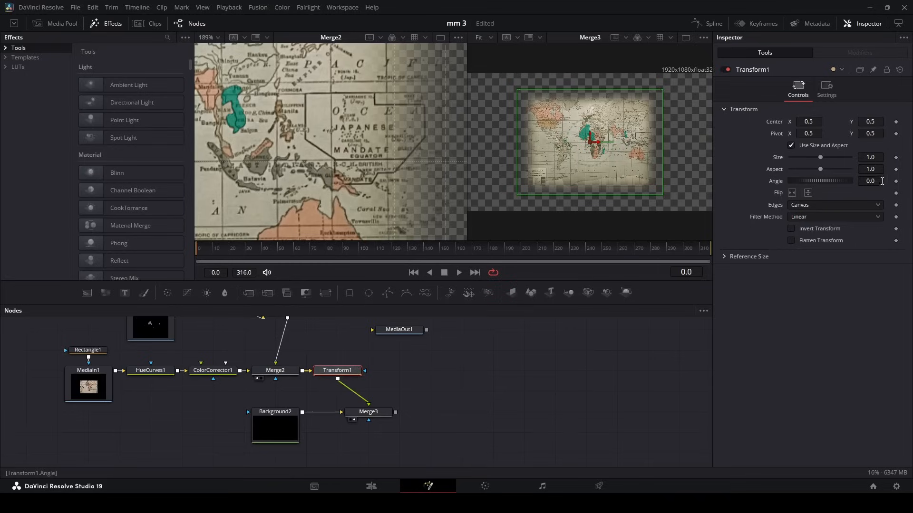
{"action": "left_click_drag", "start_coordinate": [880, 184], "coordinate": [880, 184]}
{"action": "left_click_drag", "start_coordinate": [345, 370], "coordinate": [381, 159]}
{"action": "left_click_drag", "start_coordinate": [879, 178], "coordinate": [878, 178]}
{"action": "scroll", "coordinate": [309, 171], "scroll_direction": "down", "scroll_amount": 3}
{"action": "left_click_drag", "start_coordinate": [309, 174], "coordinate": [447, 172]}
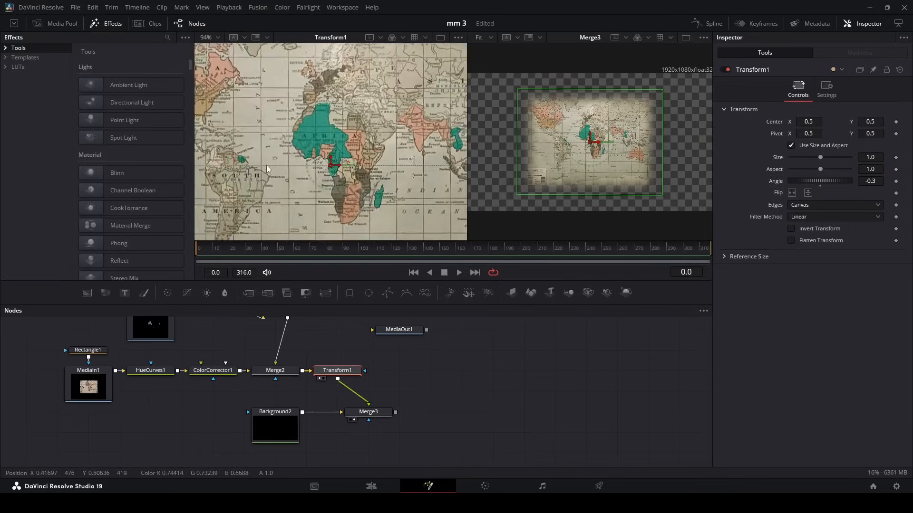
{"action": "scroll", "coordinate": [254, 169], "scroll_direction": "left", "scroll_amount": 3}
{"action": "scroll", "coordinate": [237, 165], "scroll_direction": "up", "scroll_amount": 3}
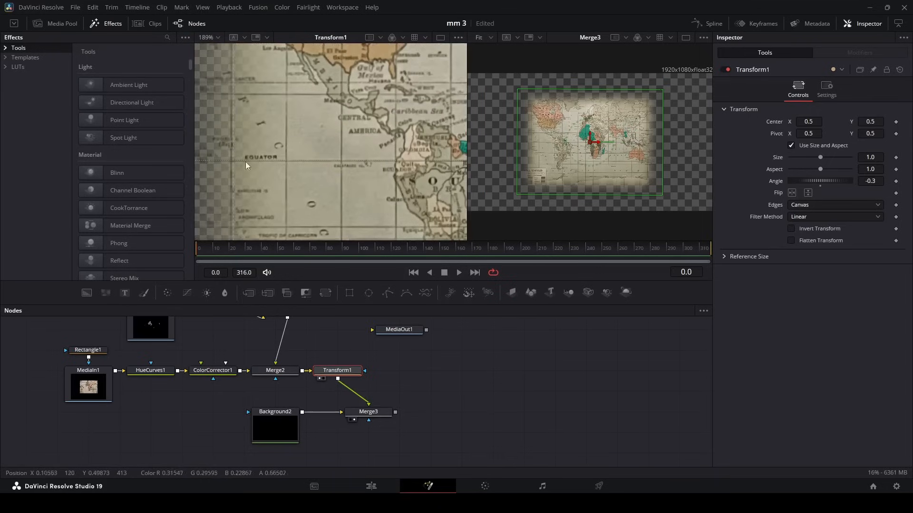
{"action": "scroll", "coordinate": [366, 173], "scroll_direction": "down", "scroll_amount": 5}
{"action": "left_click_drag", "start_coordinate": [413, 173], "coordinate": [330, 177]}
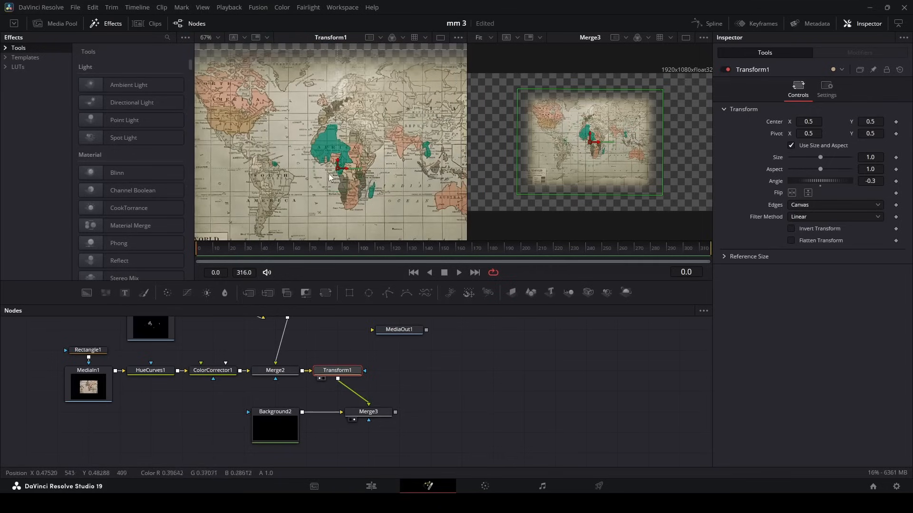
Align Transform1 above Merge3 and merge a new Background node over Merge3's output.
{"action": "left_click_drag", "start_coordinate": [337, 371], "coordinate": [368, 370]}
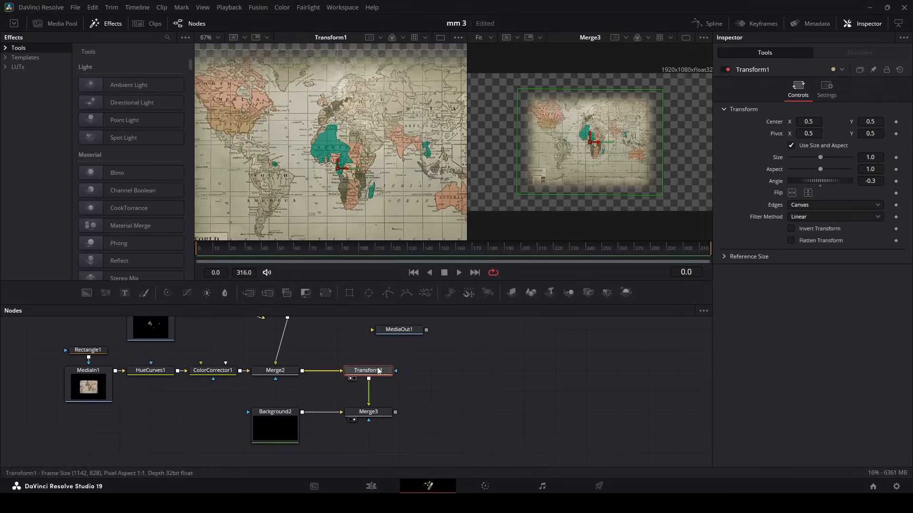
{"action": "left_click", "coordinate": [388, 414]}
{"action": "left_click_drag", "start_coordinate": [87, 292], "coordinate": [395, 412]}
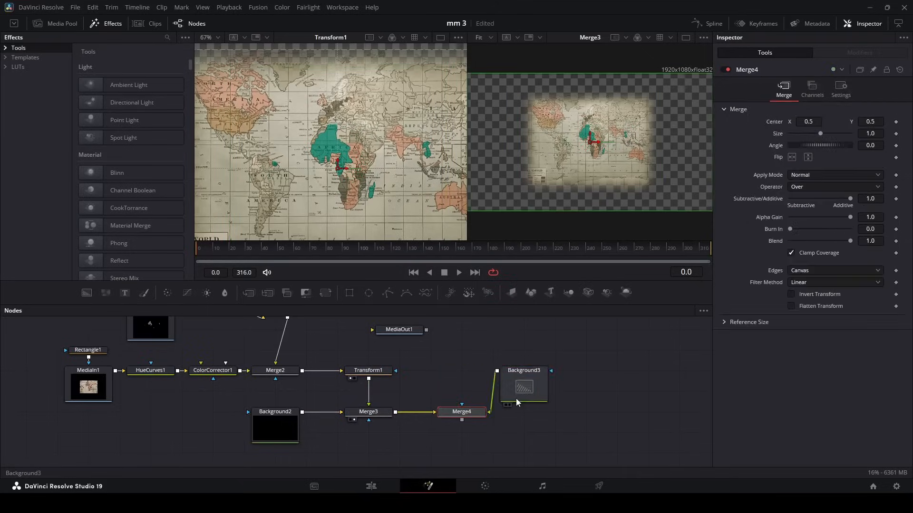
Remove Transform1 from the first viewer and show Merge3 alone in a single large viewer.
{"action": "left_click", "coordinate": [383, 372]}
{"action": "key", "text": "1"}
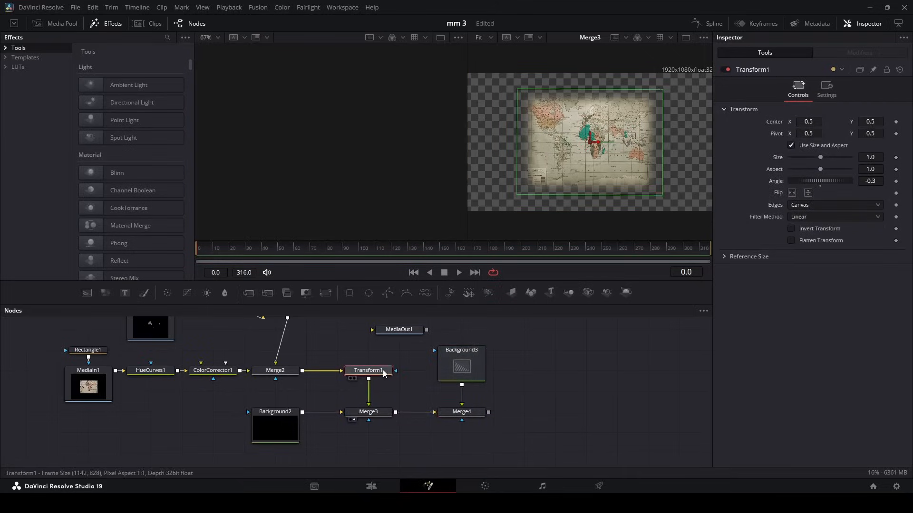
{"action": "left_click", "coordinate": [686, 38]}
{"action": "left_click", "coordinate": [660, 383]}
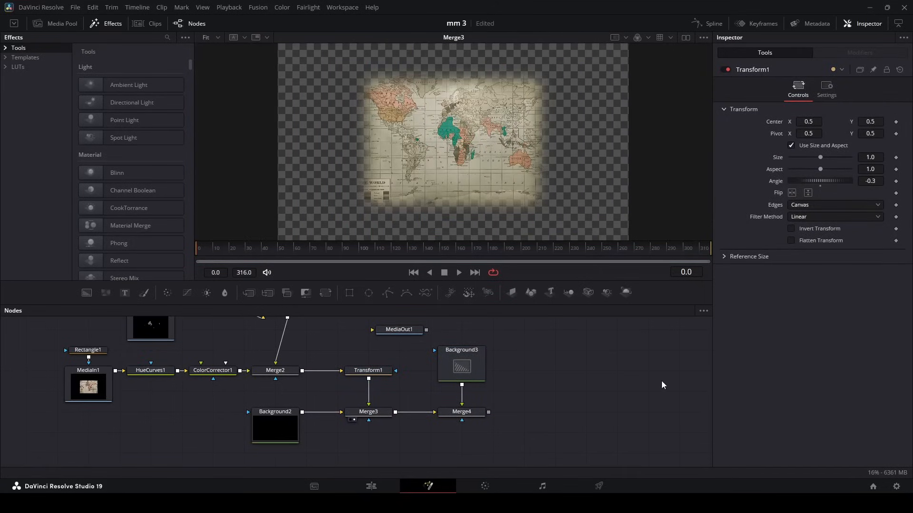
Sample Background3's color from a dark grid line on the map shown in Merge3.
{"action": "left_click", "coordinate": [483, 375]}
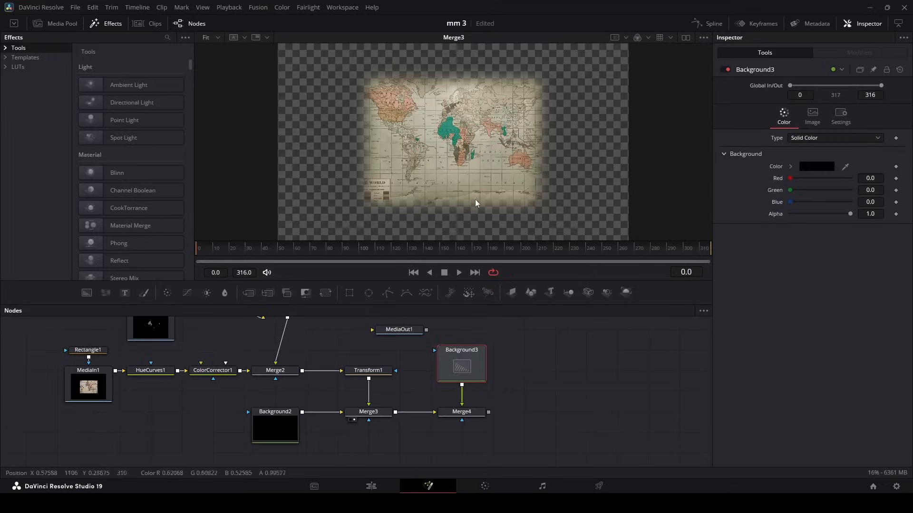
{"action": "scroll", "coordinate": [439, 146], "scroll_direction": "up", "scroll_amount": 10}
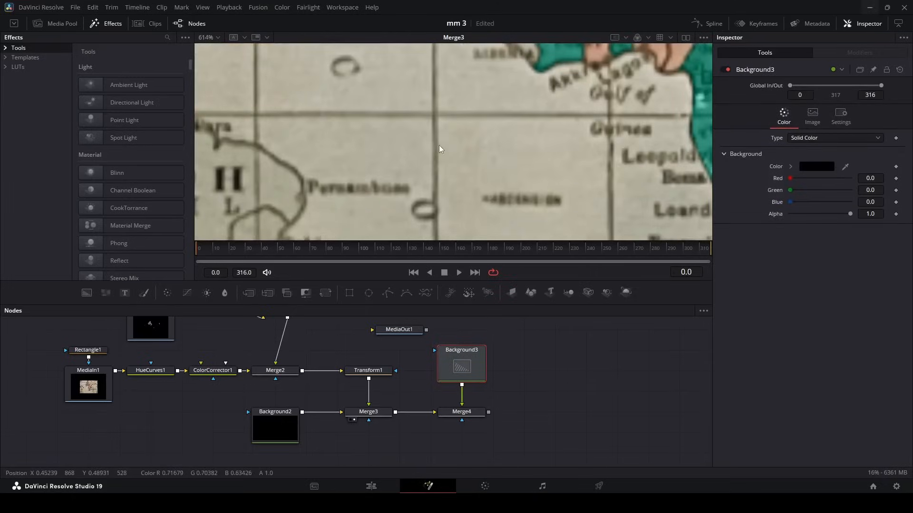
{"action": "left_click_drag", "start_coordinate": [845, 167], "coordinate": [439, 115]}
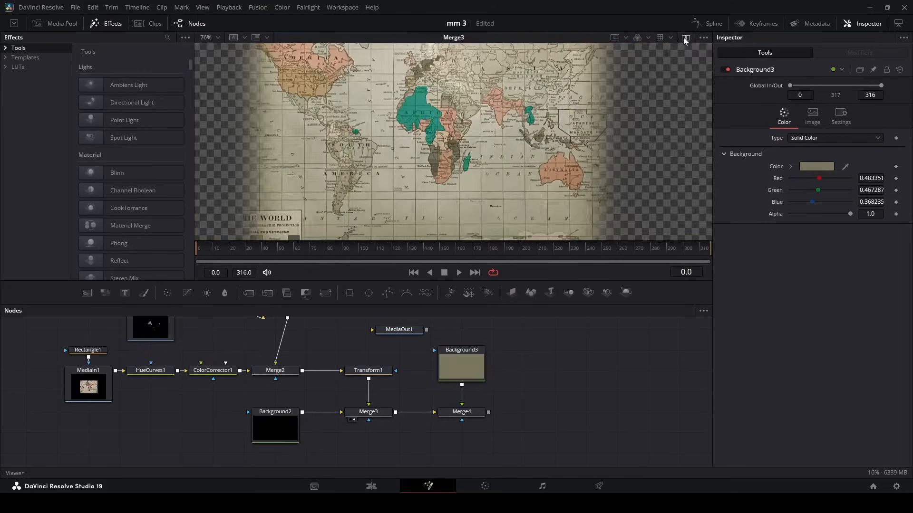
{"action": "left_click", "coordinate": [686, 38]}
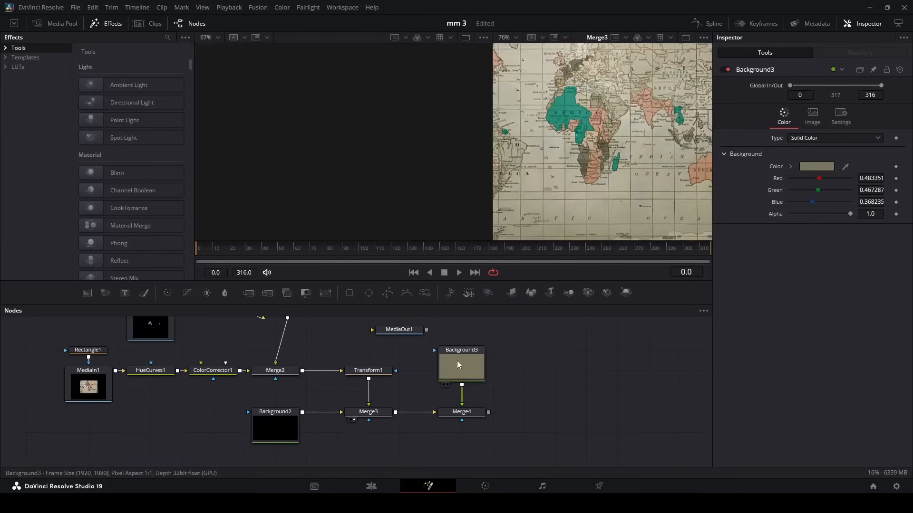
{"action": "left_click", "coordinate": [465, 37]}
{"action": "scroll", "coordinate": [475, 135], "scroll_direction": "down", "scroll_amount": 5}
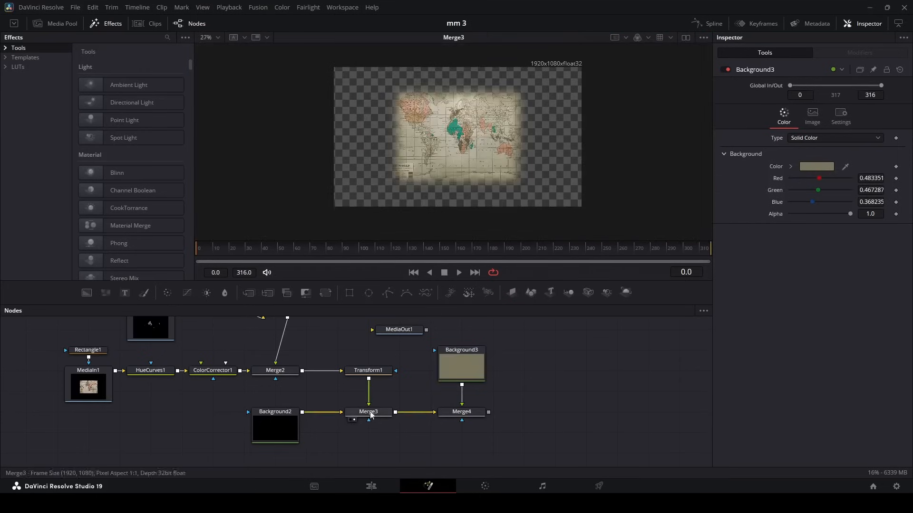
Add a MultiPoly mask node above Background3.
{"action": "scroll", "coordinate": [487, 117], "scroll_direction": "up", "scroll_amount": 2}
{"action": "left_click", "coordinate": [466, 334]}
{"action": "scroll", "coordinate": [466, 334], "scroll_direction": "up", "scroll_amount": 1}
{"action": "left_click_drag", "start_coordinate": [425, 294], "coordinate": [466, 344]}
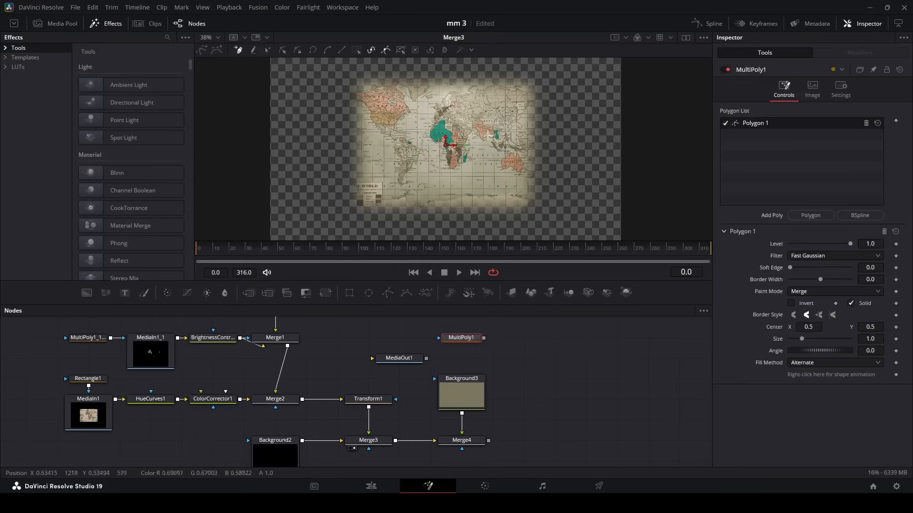
Draw a straight two-point line in MultiPoly1 that extends the grid line east of Asia horizontally past the map's edge.
{"action": "scroll", "coordinate": [475, 145], "scroll_direction": "up", "scroll_amount": 8}
{"action": "scroll", "coordinate": [573, 152], "scroll_direction": "down", "scroll_amount": 2}
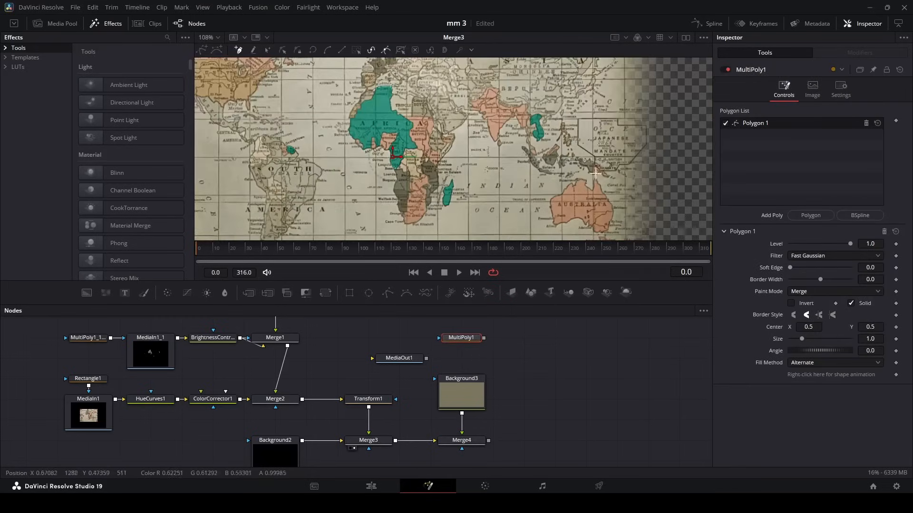
{"action": "left_click_drag", "start_coordinate": [588, 124], "coordinate": [390, 146]}
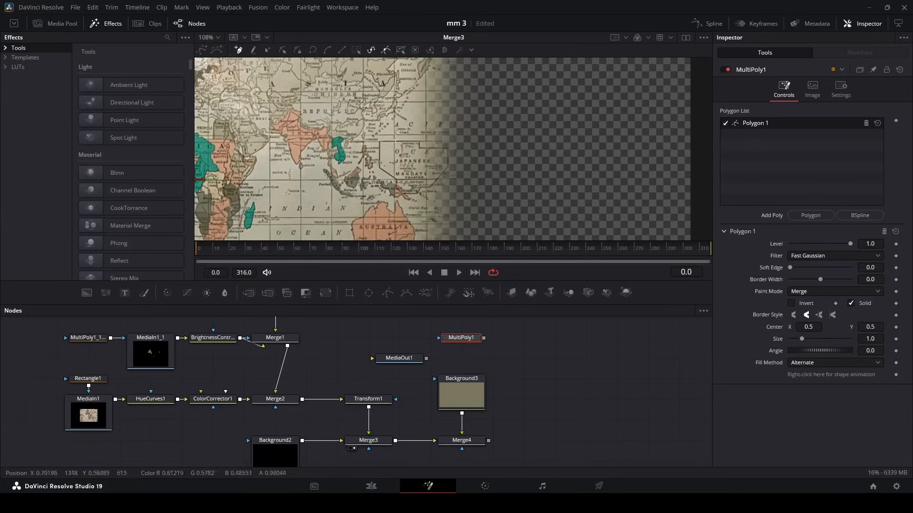
{"action": "scroll", "coordinate": [394, 140], "scroll_direction": "up", "scroll_amount": 3}
{"action": "left_click", "coordinate": [391, 143]}
{"action": "scroll", "coordinate": [390, 150], "scroll_direction": "down", "scroll_amount": 2}
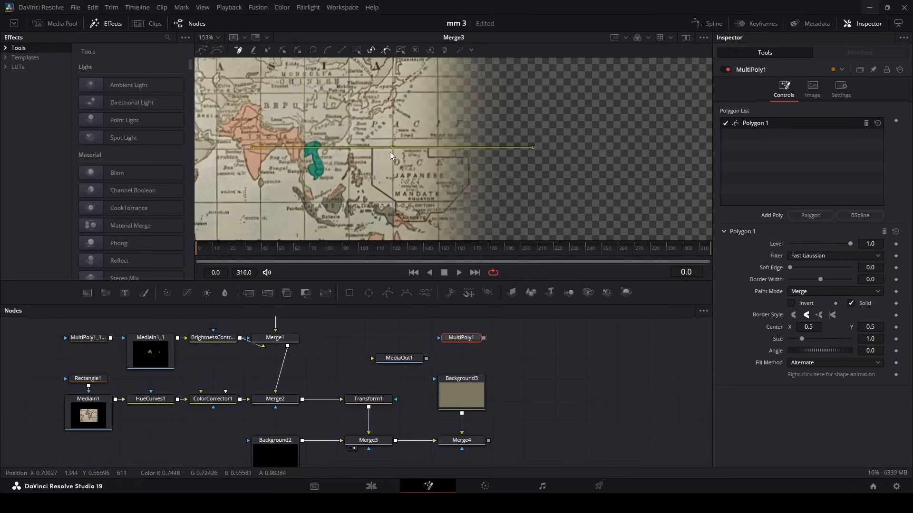
{"action": "left_click", "coordinate": [628, 144]}
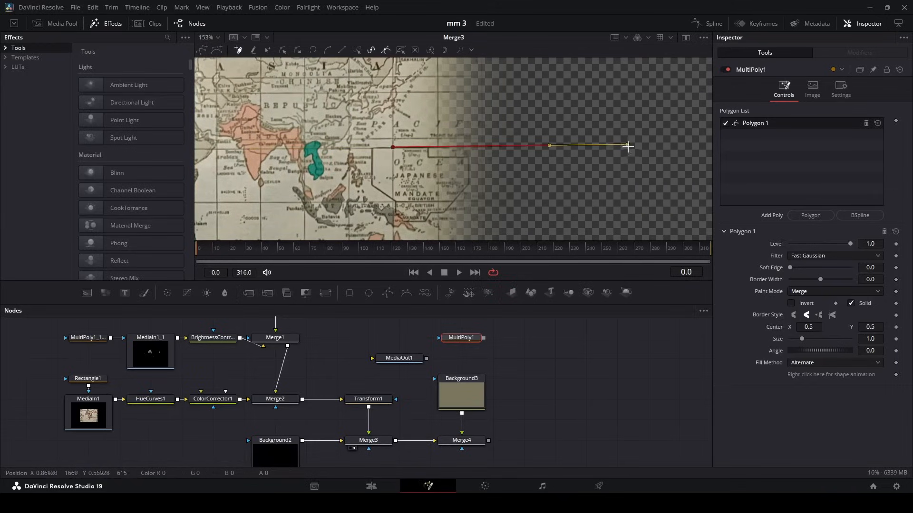
{"action": "left_click_drag", "start_coordinate": [627, 144], "coordinate": [649, 147]}
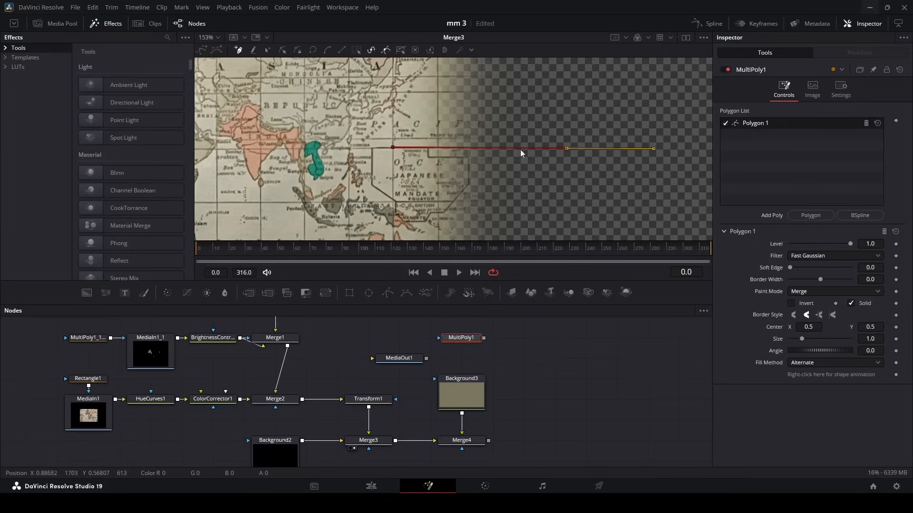
{"action": "scroll", "coordinate": [448, 149], "scroll_direction": "up", "scroll_amount": 3}
{"action": "scroll", "coordinate": [435, 154], "scroll_direction": "down", "scroll_amount": 5}
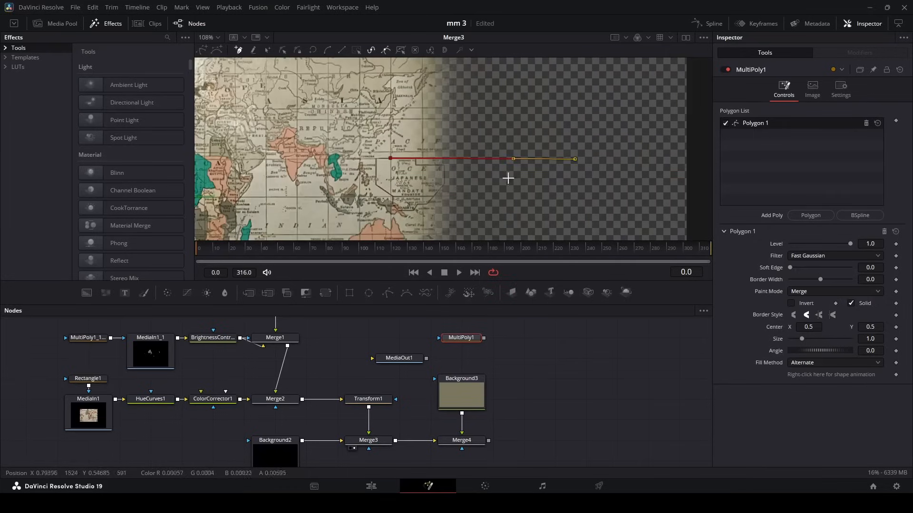
Connect MultiPoly1 to Background3 as its mask and show Merge4 in the viewer.
{"action": "left_click_drag", "start_coordinate": [484, 339], "coordinate": [486, 381]}
{"action": "left_click", "coordinate": [496, 398]}
{"action": "left_click_drag", "start_coordinate": [469, 441], "coordinate": [491, 193]}
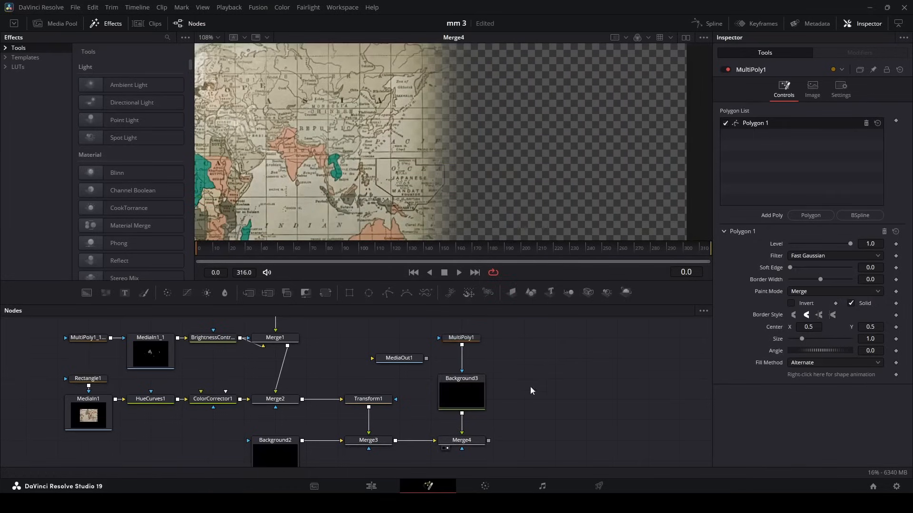
Set the Border Width of Polygon 1 in MultiPoly1 to 0.0006.
{"action": "left_click", "coordinate": [477, 338]}
{"action": "mouse_move", "coordinate": [867, 280]}
{"action": "left_mouse_down"}
{"action": "mouse_move", "coordinate": [875, 280]}
{"action": "mouse_move", "coordinate": [866, 280]}
{"action": "left_mouse_up"}
{"action": "left_click", "coordinate": [597, 386]}
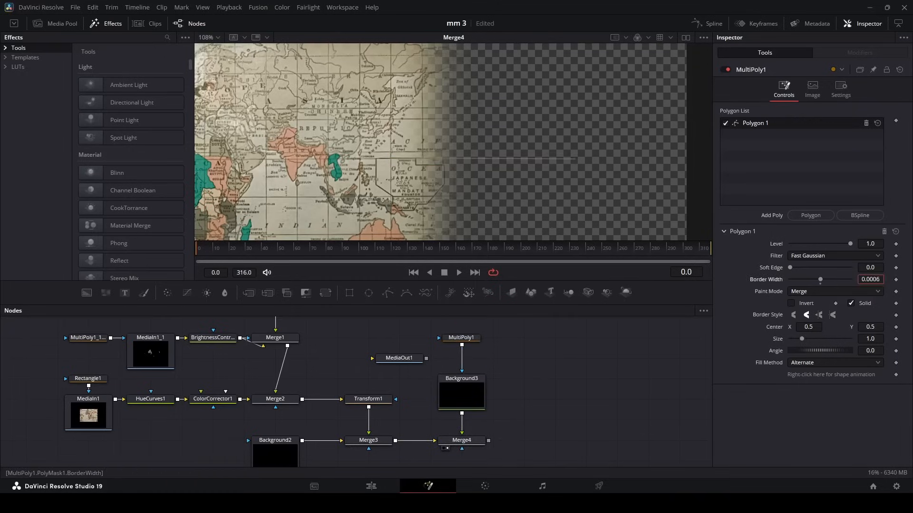
Set Background3's color to #686450 so the line mask is tinted like the map's grid lines.
{"action": "left_click", "coordinate": [461, 393]}
{"action": "left_click", "coordinate": [817, 166]}
{"action": "left_click_drag", "start_coordinate": [524, 154], "coordinate": [539, 279]}
{"action": "left_click", "coordinate": [583, 351]}
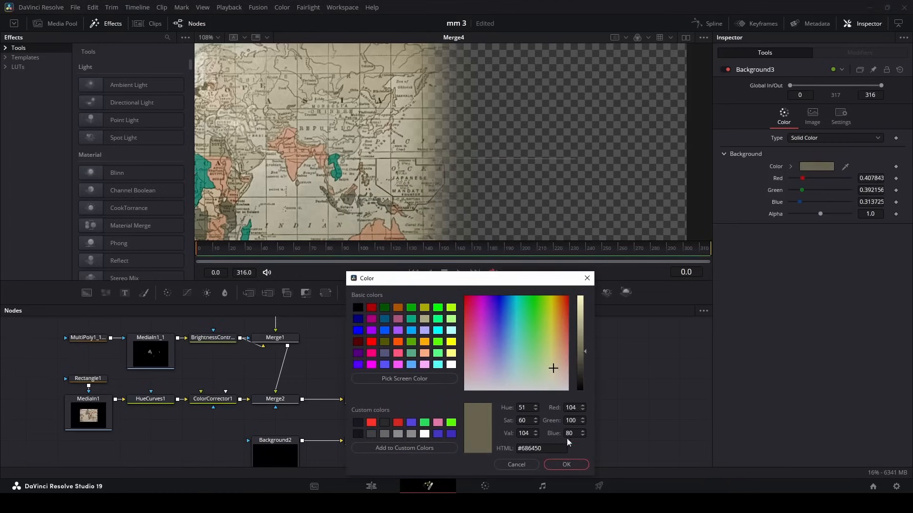
{"action": "left_click", "coordinate": [565, 464]}
Lengthen the line in MultiPoly1 by moving its outer endpoint farther east of the map.
{"action": "left_click", "coordinate": [469, 338]}
{"action": "left_click", "coordinate": [390, 158]}
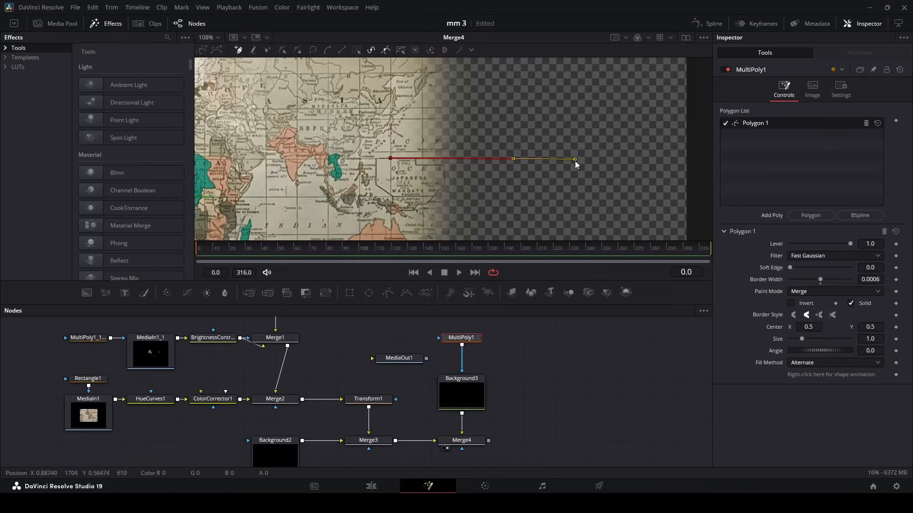
{"action": "left_click_drag", "start_coordinate": [596, 158], "coordinate": [643, 156]}
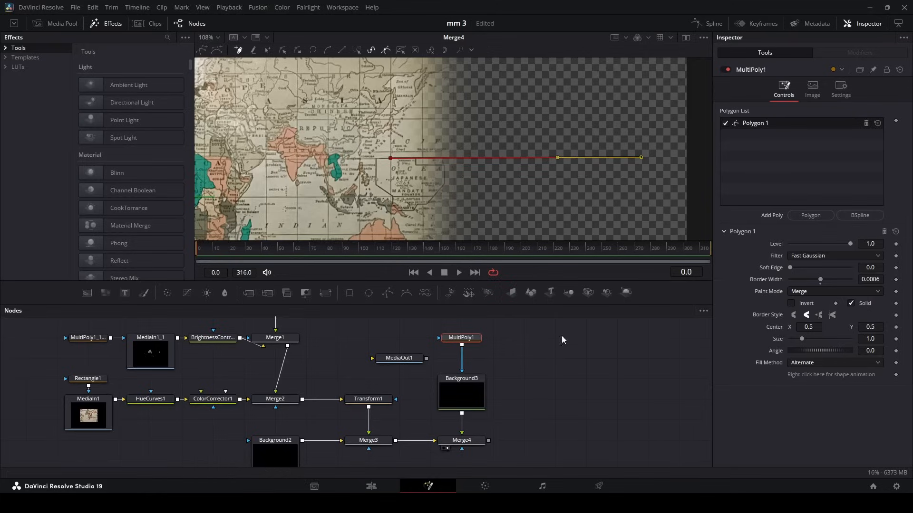
Duplicate Polygon 1 in MultiPoly1 and move the copy down onto the equator grid line.
{"action": "right_click", "coordinate": [774, 125]}
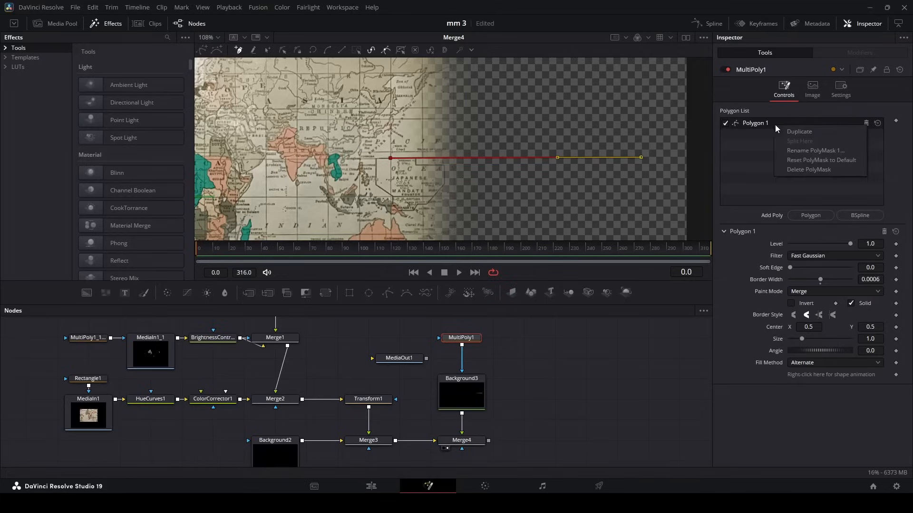
{"action": "left_click", "coordinate": [791, 130]}
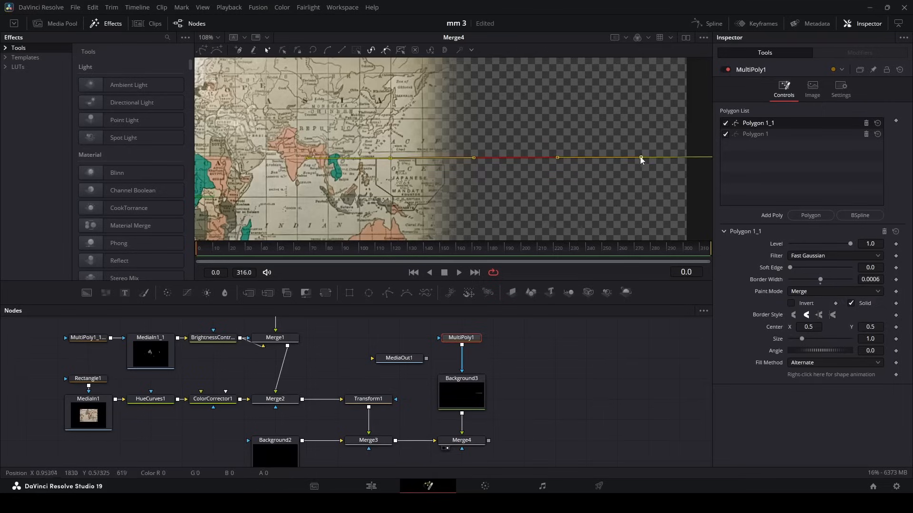
{"action": "left_click_drag", "start_coordinate": [641, 158], "coordinate": [644, 193]}
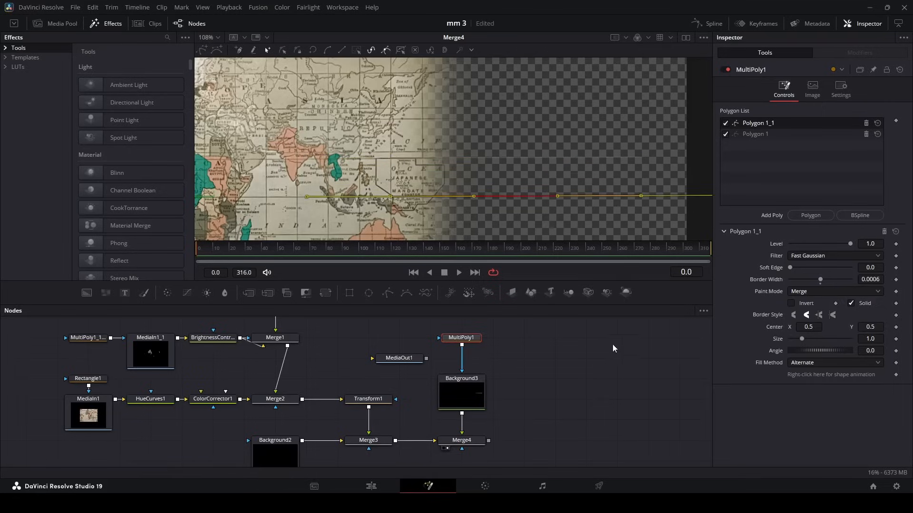
{"action": "scroll", "coordinate": [458, 201], "scroll_direction": "up", "scroll_amount": 3}
{"action": "left_click_drag", "start_coordinate": [587, 205], "coordinate": [490, 180]}
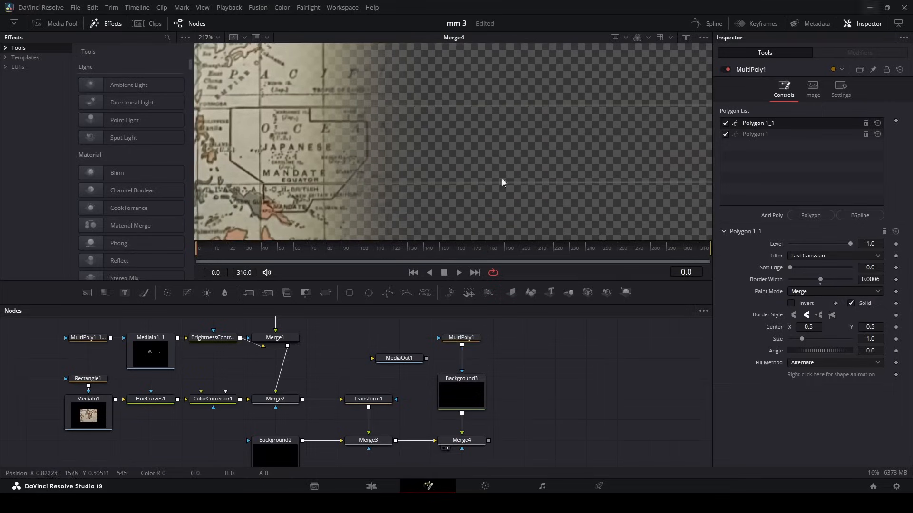
Duplicate Polygon 1_1 in MultiPoly1 and place the copy on the grid line level with Australia.
{"action": "right_click", "coordinate": [773, 125]}
{"action": "left_click", "coordinate": [786, 131]}
{"action": "scroll", "coordinate": [559, 189], "scroll_direction": "down", "scroll_amount": 4}
{"action": "scroll", "coordinate": [546, 201], "scroll_direction": "down", "scroll_amount": 6}
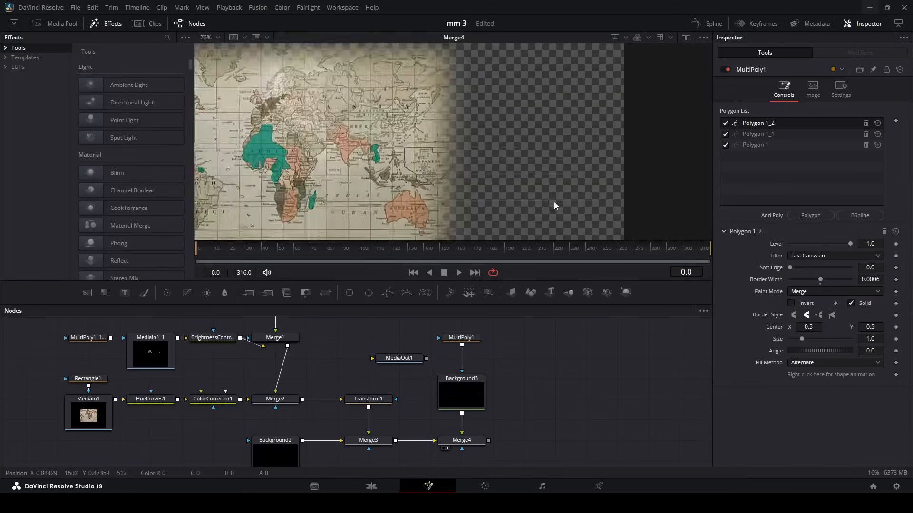
{"action": "scroll", "coordinate": [476, 175], "scroll_direction": "down", "scroll_amount": 2}
{"action": "scroll", "coordinate": [544, 187], "scroll_direction": "up", "scroll_amount": 1}
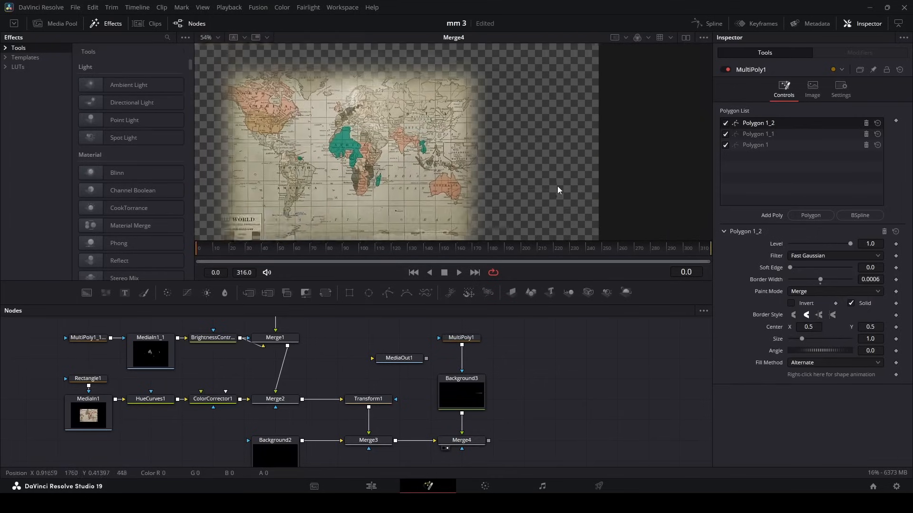
{"action": "scroll", "coordinate": [497, 168], "scroll_direction": "up", "scroll_amount": 1}
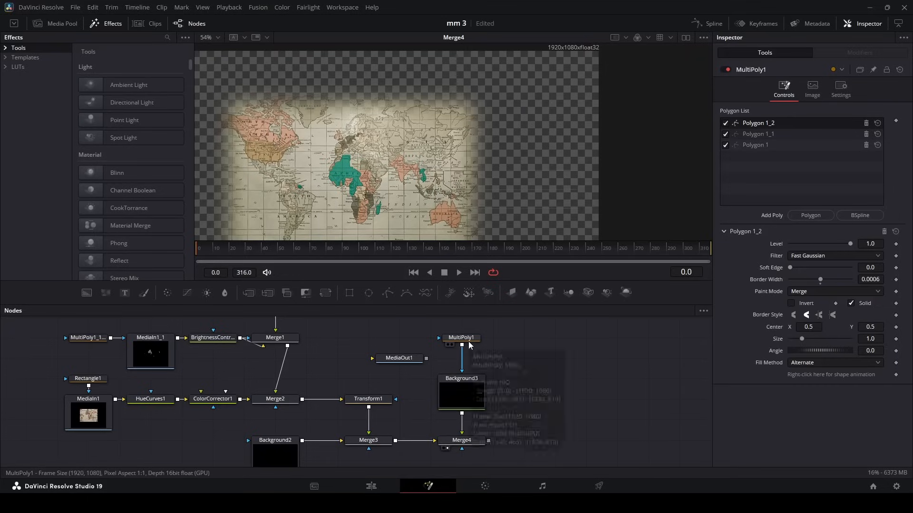
{"action": "mouse_move", "coordinate": [469, 345]}
{"action": "middle_click", "coordinate": [544, 404]}
{"action": "left_click_drag", "start_coordinate": [343, 202], "coordinate": [372, 159]}
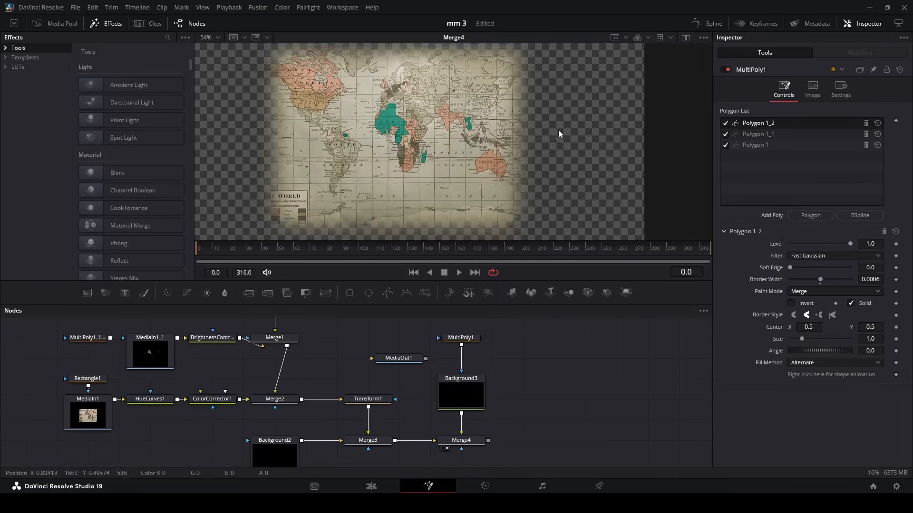
Paste a copy of Background3 and merge it over Merge4's output.
{"action": "left_click", "coordinate": [454, 389]}
{"action": "key", "text": "ctrl+c"}
{"action": "key", "text": "ctrl+v"}
{"action": "left_click_drag", "start_coordinate": [523, 413], "coordinate": [489, 440]}
Add a new MultiPoly mask node to Background3_1.
{"action": "left_click", "coordinate": [460, 338]}
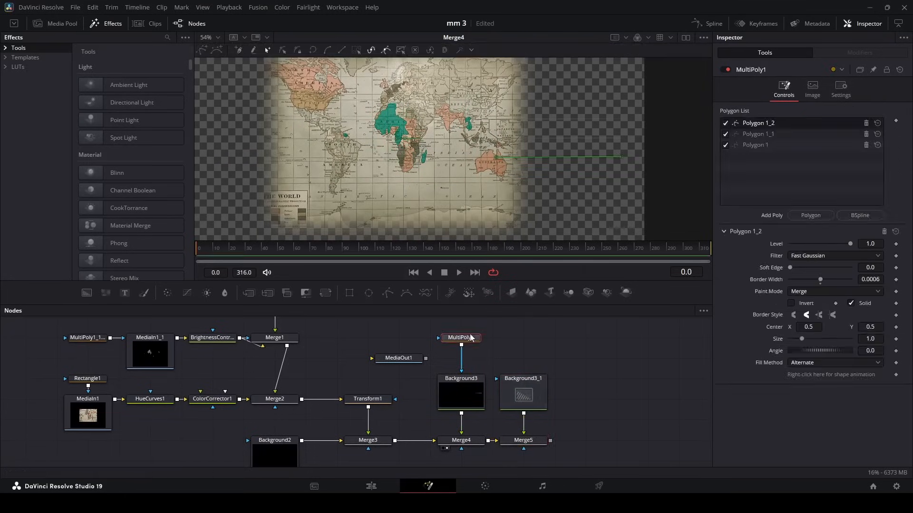
{"action": "left_click_drag", "start_coordinate": [605, 370], "coordinate": [523, 371]}
{"action": "left_click", "coordinate": [462, 385]}
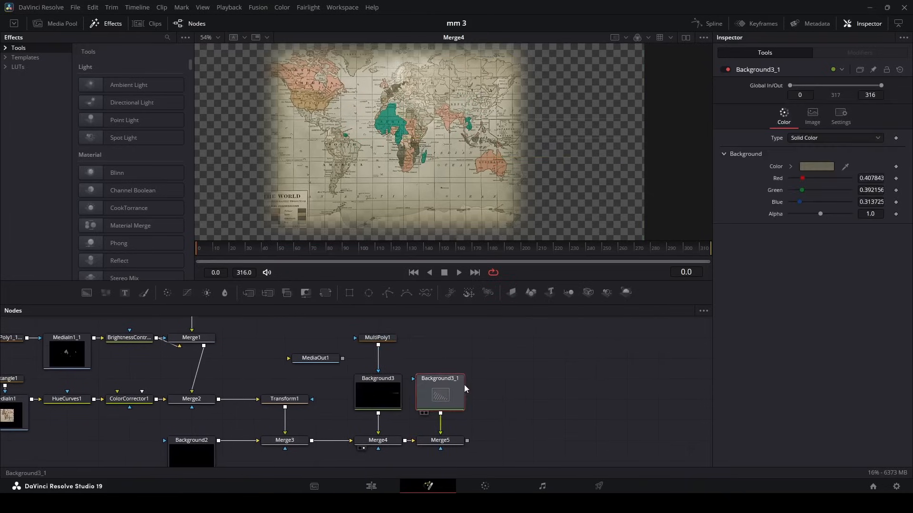
{"action": "left_click", "coordinate": [387, 292]}
Draw a straight two-point line in MultiPoly2 from the western United States grid line horizontally past the map's western edge.
{"action": "left_click", "coordinate": [426, 153]}
{"action": "left_click_drag", "start_coordinate": [391, 151], "coordinate": [502, 158]}
{"action": "scroll", "coordinate": [409, 122], "scroll_direction": "up", "scroll_amount": 8}
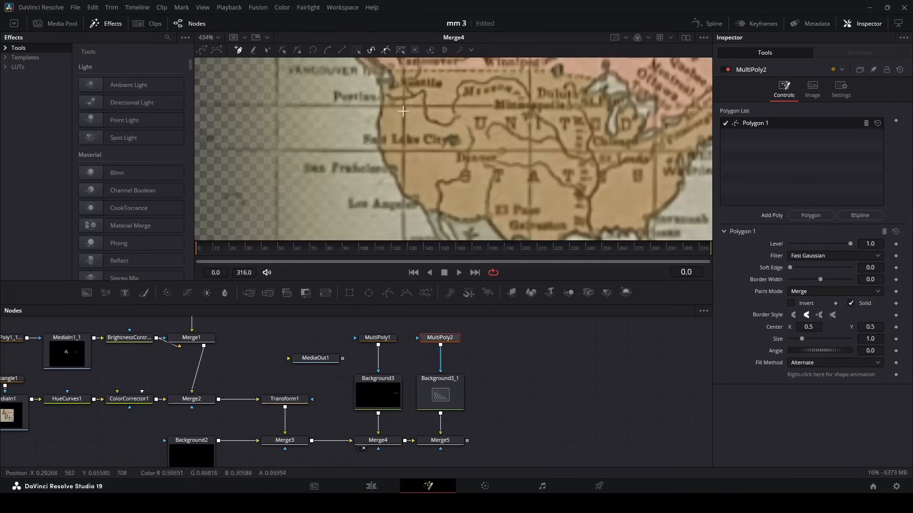
{"action": "scroll", "coordinate": [403, 104], "scroll_direction": "down", "scroll_amount": 6}
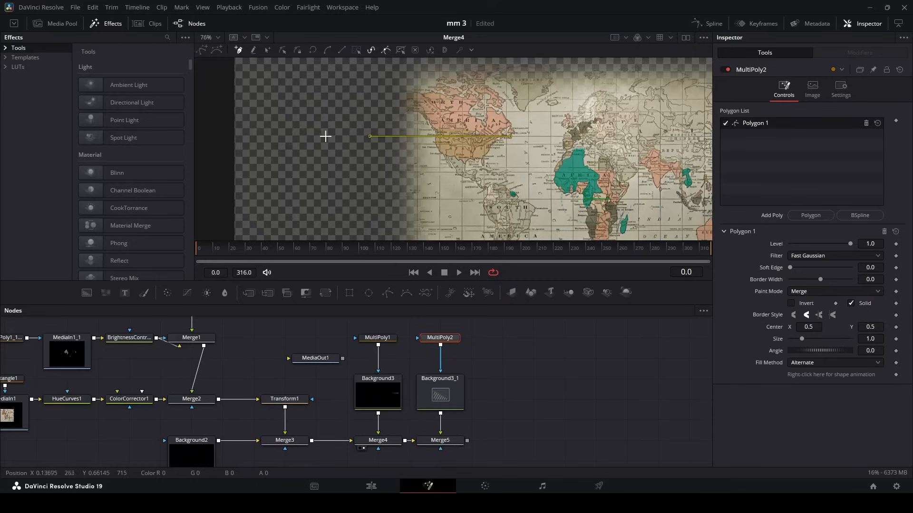
{"action": "left_click", "coordinate": [310, 135]}
Copy the 0.0006 Border Width from MultiPoly1 to Polygon 1 in MultiPoly2 and show Merge5 in the viewer.
{"action": "left_click", "coordinate": [378, 338]}
{"action": "left_click", "coordinate": [882, 281]}
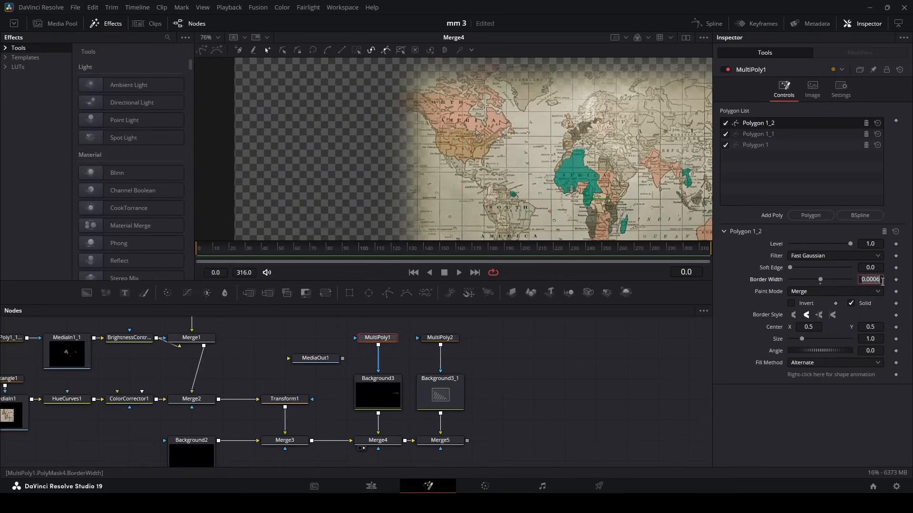
{"action": "left_click", "coordinate": [455, 338]}
{"action": "left_click", "coordinate": [882, 280]}
{"action": "key", "text": "ctrl+v"}
{"action": "left_click_drag", "start_coordinate": [440, 440], "coordinate": [418, 139]}
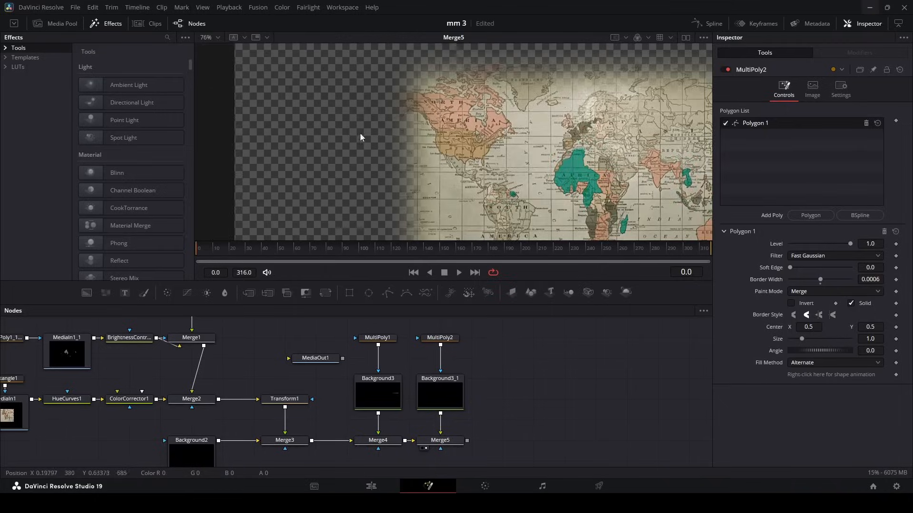
Duplicate Polygon 1 in MultiPoly2 and move the copy down to the grid line level with the Caribbean.
{"action": "scroll", "coordinate": [361, 135], "scroll_direction": "up", "scroll_amount": 2}
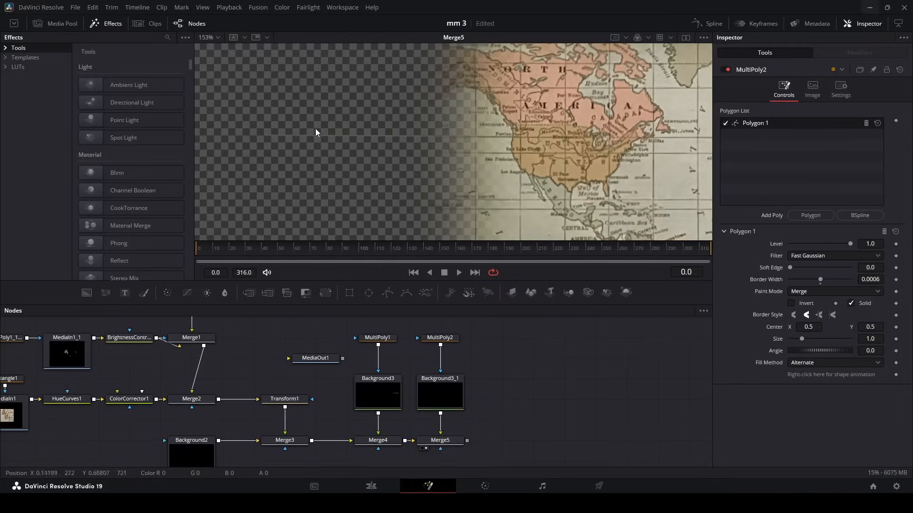
{"action": "left_click", "coordinate": [798, 123]}
{"action": "right_click", "coordinate": [798, 124]}
{"action": "left_click", "coordinate": [822, 130]}
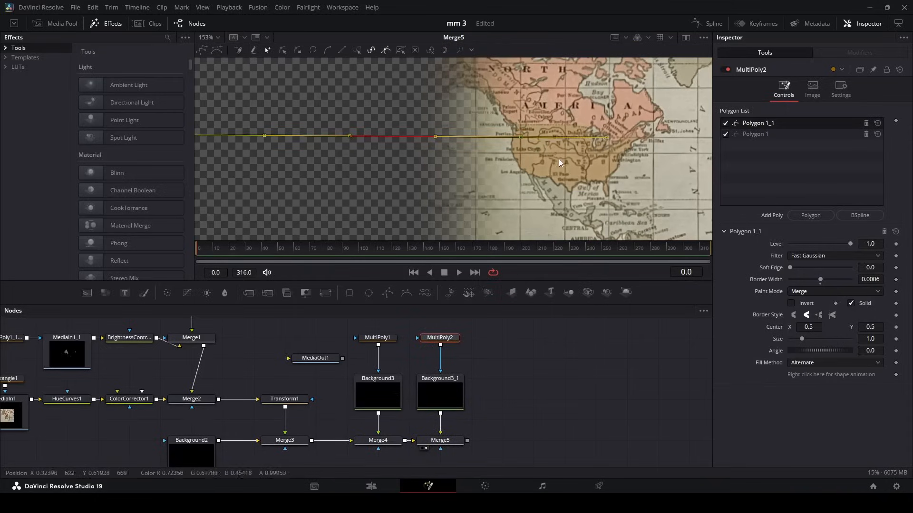
{"action": "left_click_drag", "start_coordinate": [521, 138], "coordinate": [522, 210]}
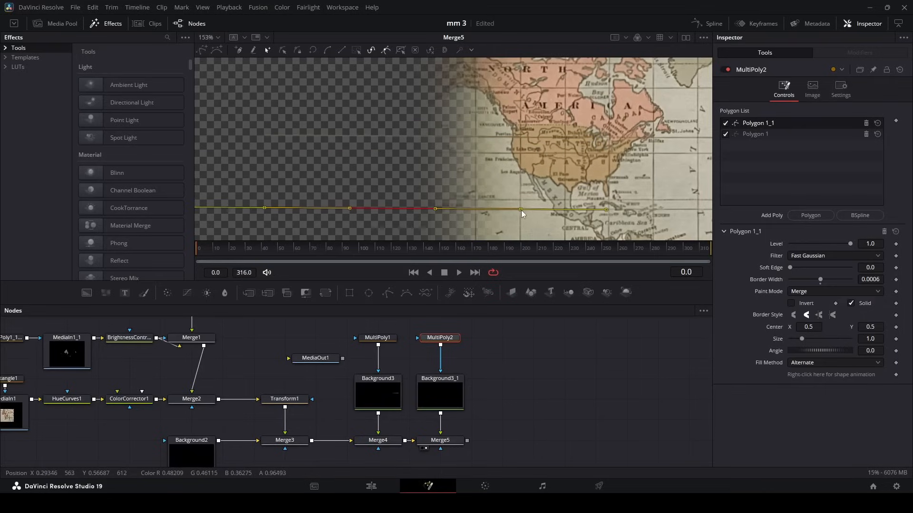
Duplicate Polygon 1_1 in MultiPoly2 and move the copy down to the grid line level with southern South America.
{"action": "right_click", "coordinate": [797, 124]}
{"action": "left_click", "coordinate": [767, 129]}
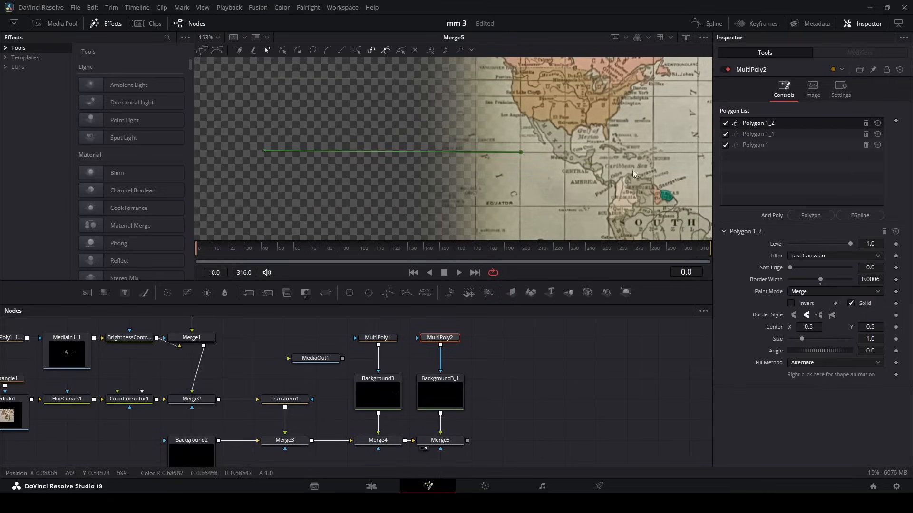
{"action": "scroll", "coordinate": [263, 67], "scroll_direction": "down", "scroll_amount": 2}
{"action": "left_click_drag", "start_coordinate": [521, 118], "coordinate": [524, 217]}
{"action": "scroll", "coordinate": [524, 214], "scroll_direction": "down", "scroll_amount": 8}
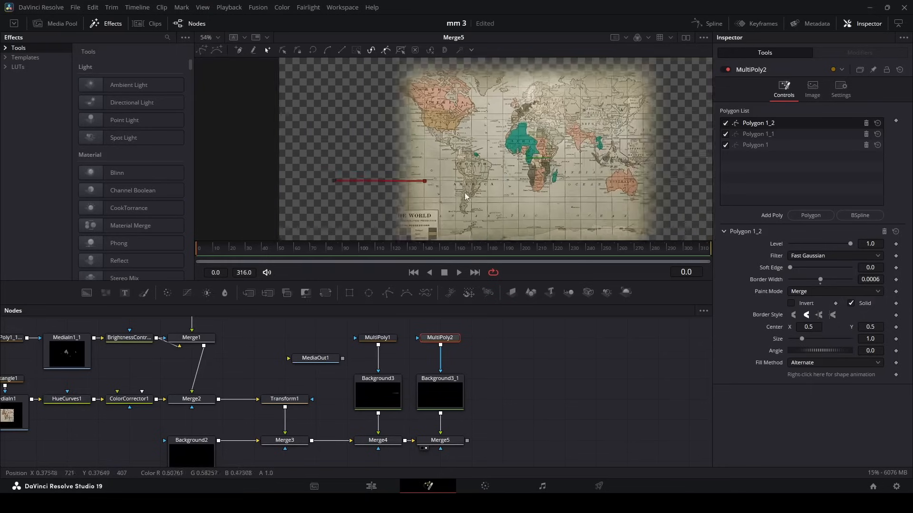
{"action": "scroll", "coordinate": [489, 179], "scroll_direction": "up", "scroll_amount": 4}
{"action": "left_click", "coordinate": [424, 326]}
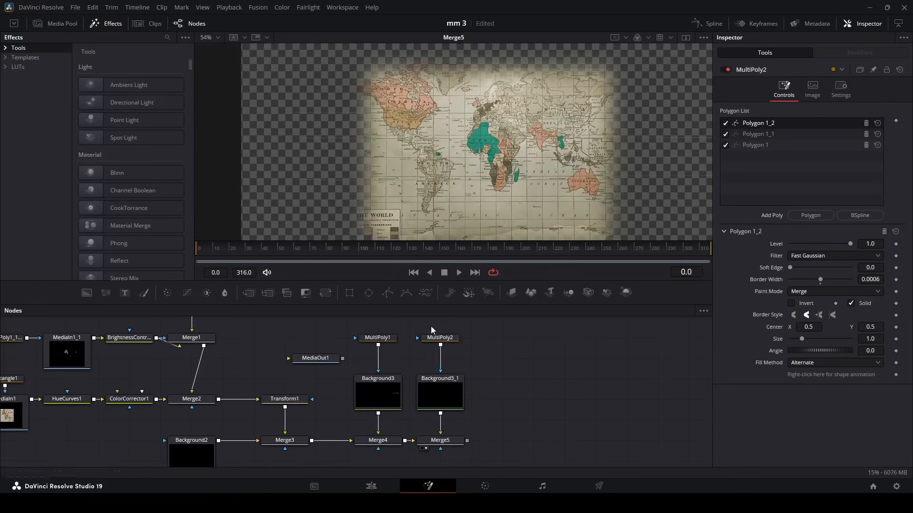
Add a new polygon to MultiPoly2, draw a vertical line along the map's western grid line, and set its Border Width to 0.0006.
{"action": "left_click", "coordinate": [451, 343]}
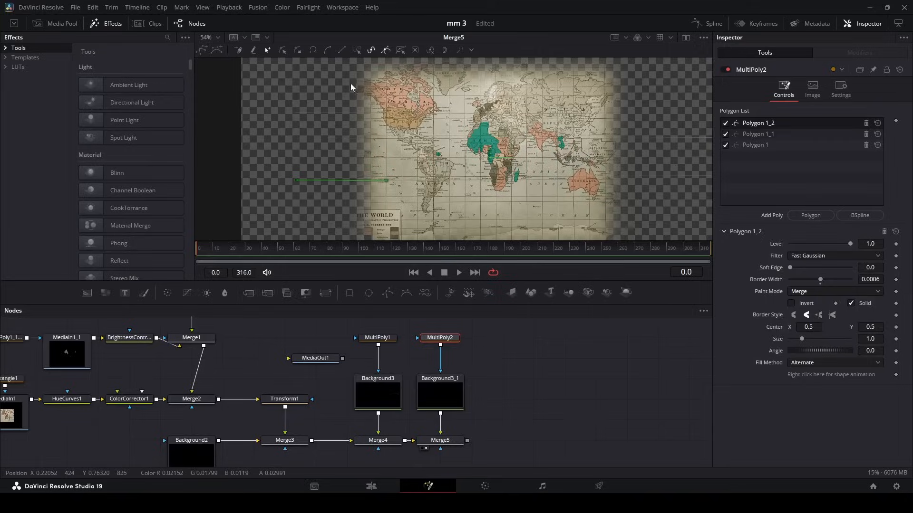
{"action": "scroll", "coordinate": [352, 85], "scroll_direction": "up", "scroll_amount": 5}
{"action": "scroll", "coordinate": [402, 132], "scroll_direction": "up", "scroll_amount": 2}
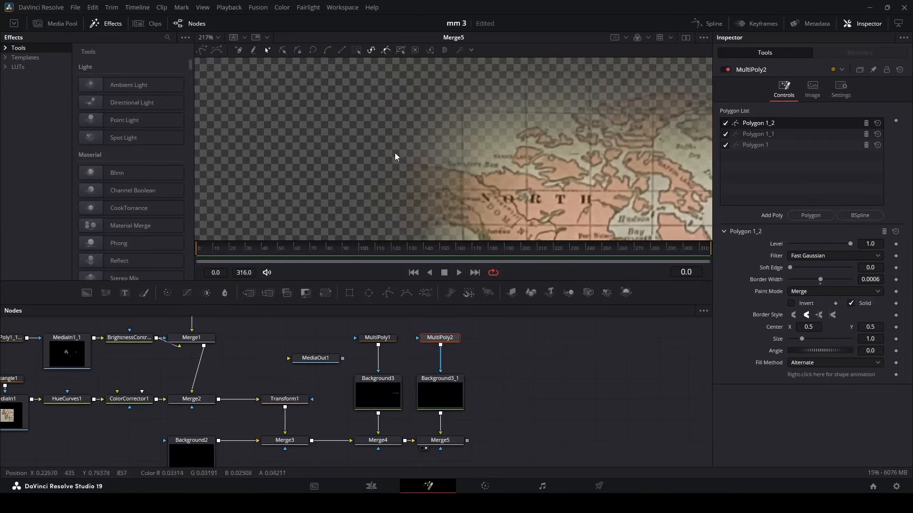
{"action": "scroll", "coordinate": [402, 149], "scroll_direction": "down", "scroll_amount": 5}
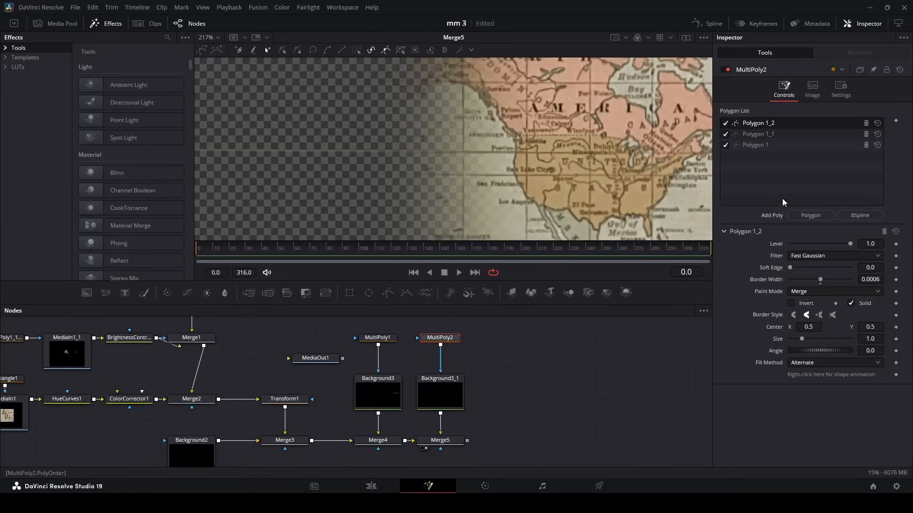
{"action": "left_click", "coordinate": [798, 217]}
{"action": "scroll", "coordinate": [421, 109], "scroll_direction": "up", "scroll_amount": 4}
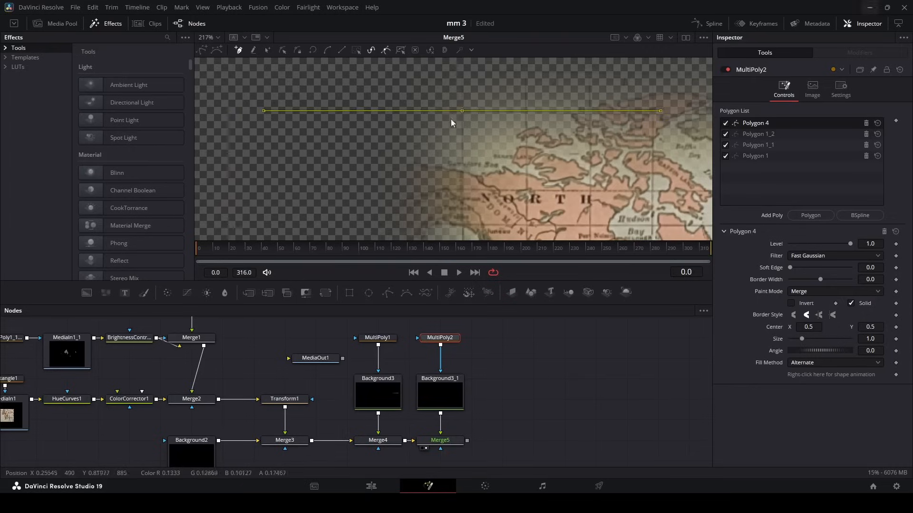
{"action": "scroll", "coordinate": [454, 114], "scroll_direction": "down", "scroll_amount": 5}
{"action": "scroll", "coordinate": [450, 151], "scroll_direction": "up", "scroll_amount": 4}
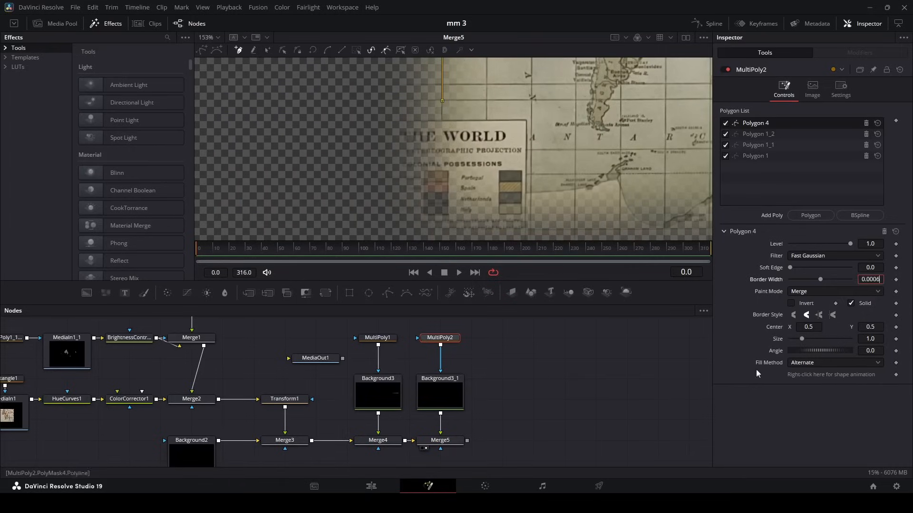
{"action": "left_click", "coordinate": [564, 344]}
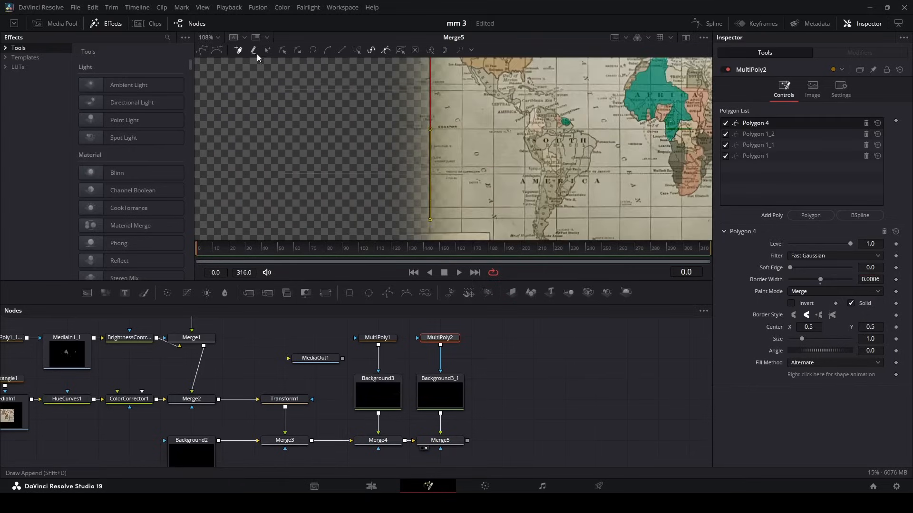
{"action": "left_click", "coordinate": [268, 50]}
Examine the extended grid lines around the whole map in the viewer.
{"action": "scroll", "coordinate": [442, 142], "scroll_direction": "down", "scroll_amount": 3}
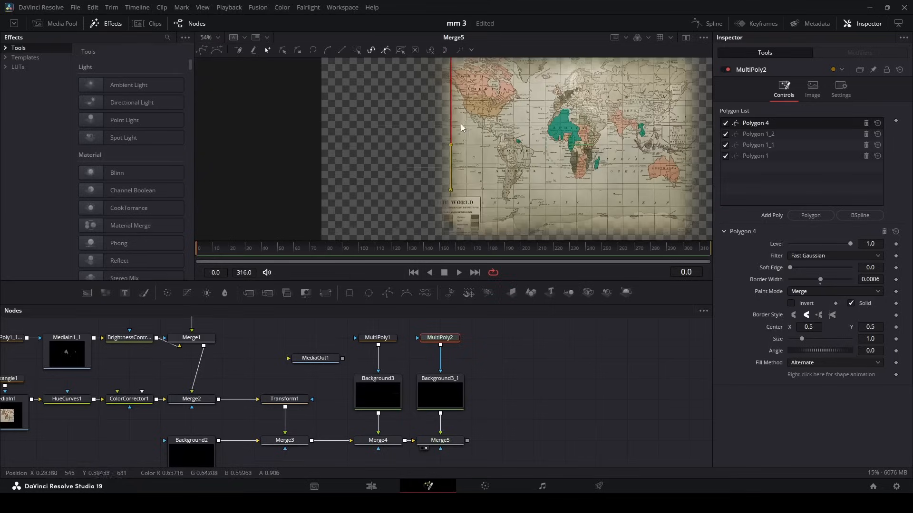
{"action": "scroll", "coordinate": [464, 124], "scroll_direction": "down", "scroll_amount": 2}
{"action": "mouse_move", "coordinate": [436, 104]}
{"action": "left_mouse_down"}
{"action": "mouse_move", "coordinate": [424, 105]}
{"action": "mouse_move", "coordinate": [422, 89]}
{"action": "mouse_move", "coordinate": [435, 199]}
{"action": "mouse_move", "coordinate": [421, 230]}
{"action": "mouse_move", "coordinate": [421, 121]}
{"action": "left_mouse_up"}
{"action": "scroll", "coordinate": [424, 105], "scroll_direction": "up", "scroll_amount": 6}
{"action": "scroll", "coordinate": [421, 121], "scroll_direction": "down", "scroll_amount": 5}
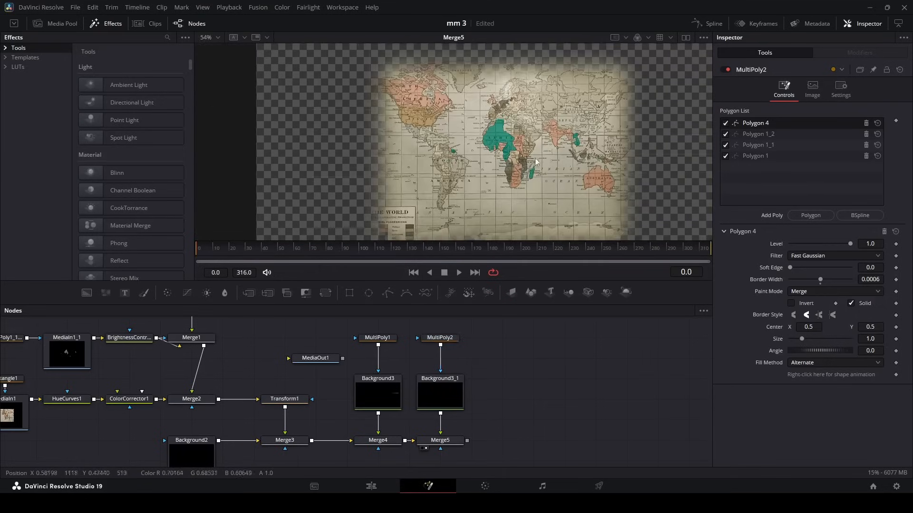
{"action": "left_click_drag", "start_coordinate": [545, 166], "coordinate": [489, 161]}
{"action": "left_click_drag", "start_coordinate": [556, 180], "coordinate": [527, 214]}
Paste a copy of Background3_1 and merge it over Merge5's output.
{"action": "left_click_drag", "start_coordinate": [490, 394], "coordinate": [379, 371]}
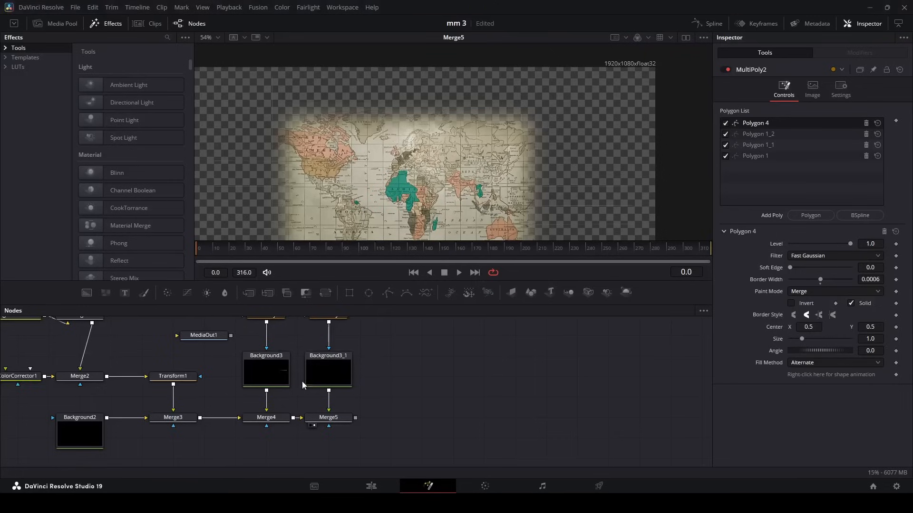
{"action": "left_click", "coordinate": [318, 368]}
{"action": "key", "text": "ctrl+c"}
{"action": "key", "text": "ctrl+v"}
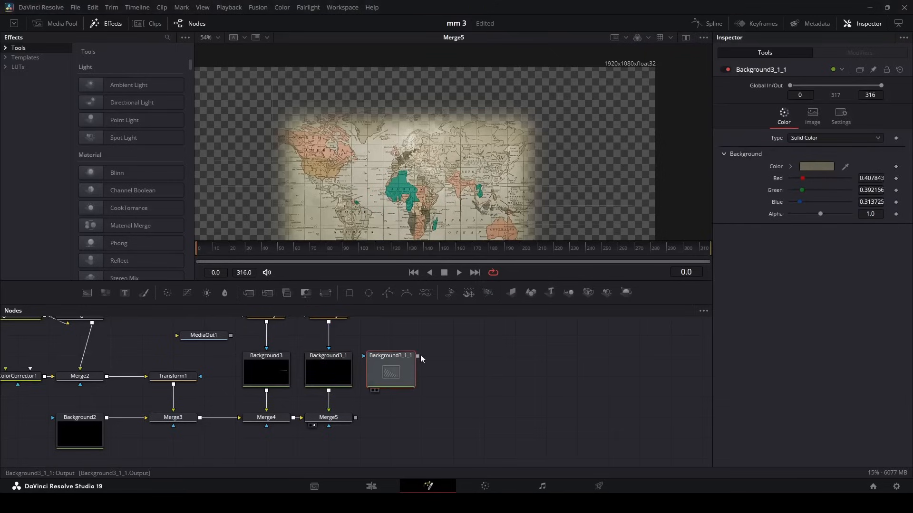
{"action": "left_click_drag", "start_coordinate": [416, 355], "coordinate": [354, 420]}
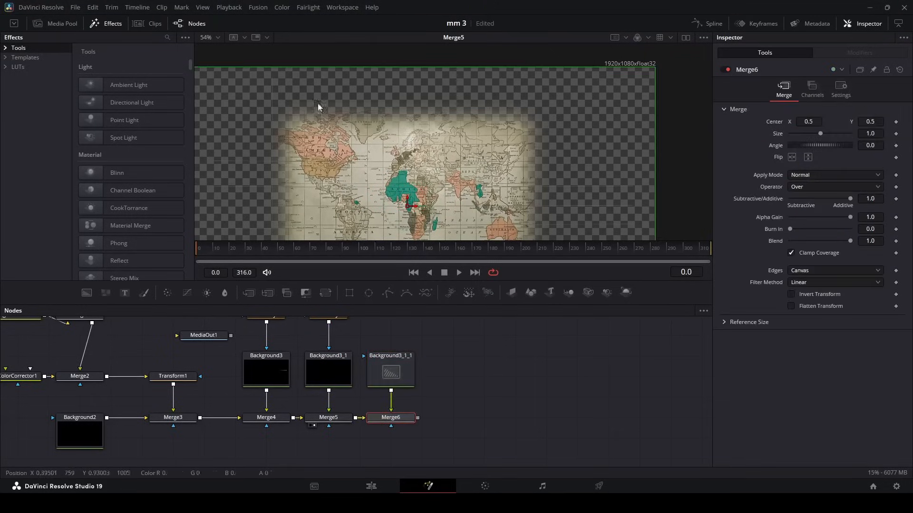
{"action": "scroll", "coordinate": [409, 384], "scroll_direction": "up", "scroll_amount": 1}
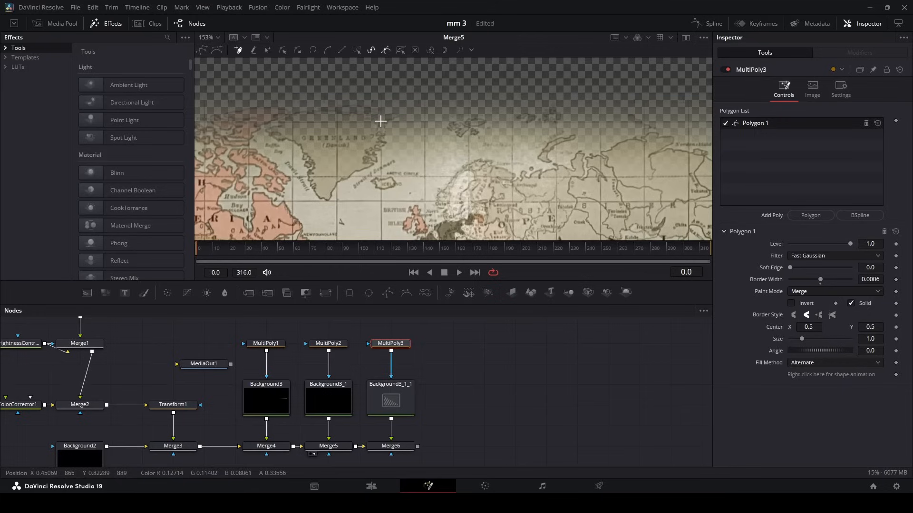
Draw a grid line with MultiPoly3's Polygon 1 and duplicate it twice for further grid lines.
{"action": "scroll", "coordinate": [381, 123], "scroll_direction": "down", "scroll_amount": 5}
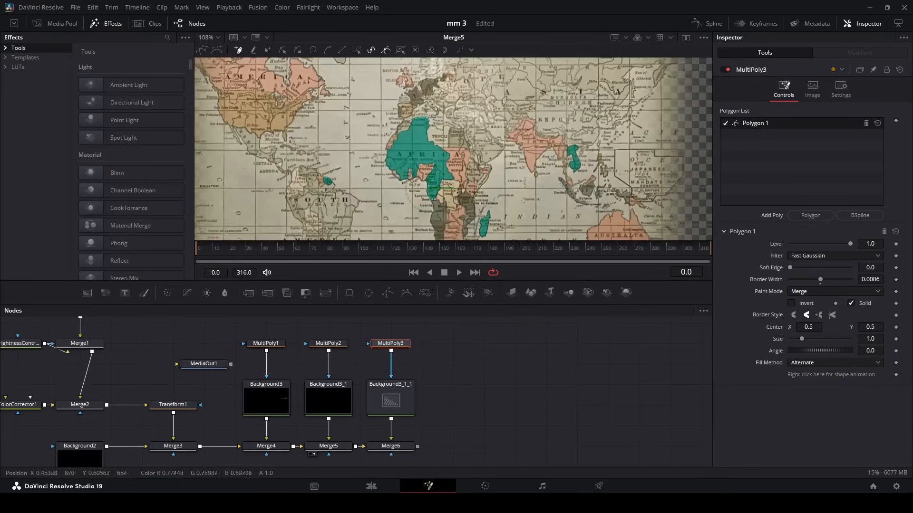
{"action": "scroll", "coordinate": [383, 183], "scroll_direction": "up", "scroll_amount": 1}
{"action": "left_click", "coordinate": [381, 189]}
{"action": "scroll", "coordinate": [398, 149], "scroll_direction": "up", "scroll_amount": 5}
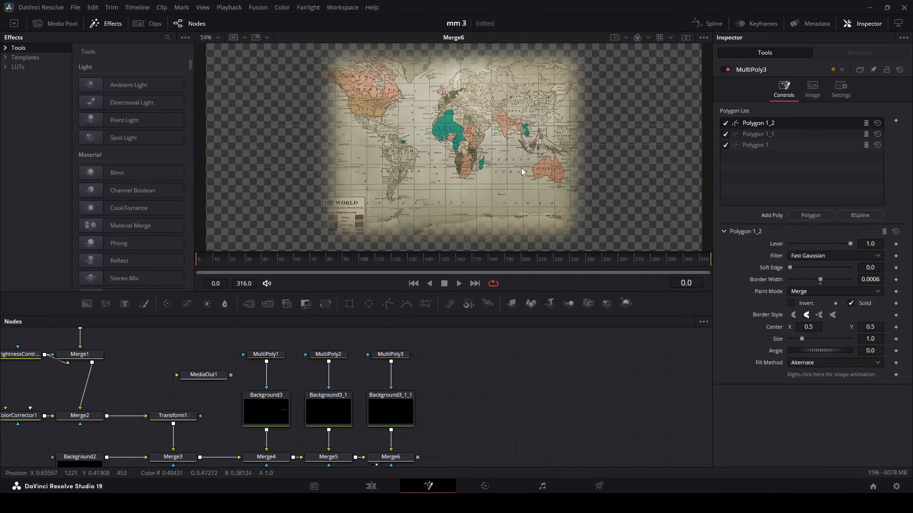
Add a FastNoise node below the grid line merges and show it beside Merge6 in a dual-viewer layout.
{"action": "scroll", "coordinate": [490, 412], "scroll_direction": "down", "scroll_amount": 5}
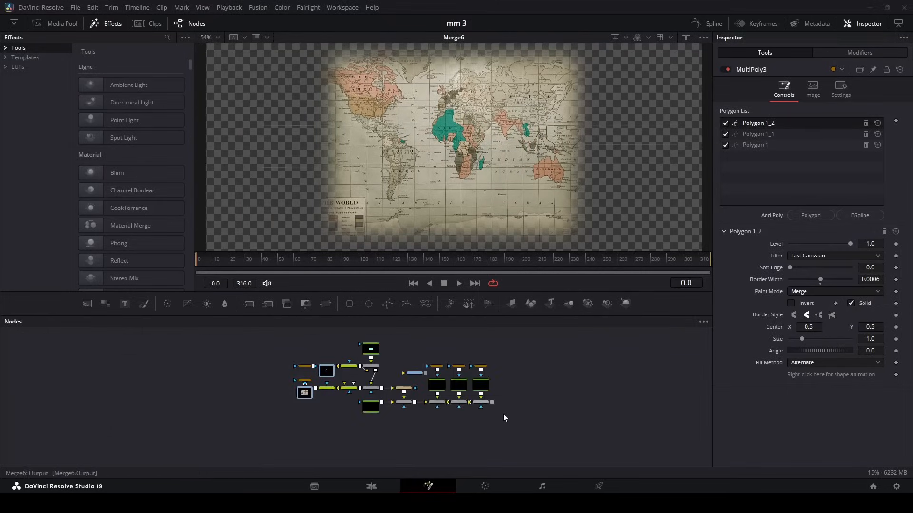
{"action": "left_click_drag", "start_coordinate": [106, 303], "coordinate": [429, 424]}
{"action": "scroll", "coordinate": [429, 423], "scroll_direction": "up", "scroll_amount": 5}
{"action": "scroll", "coordinate": [549, 420], "scroll_direction": "down", "scroll_amount": 2}
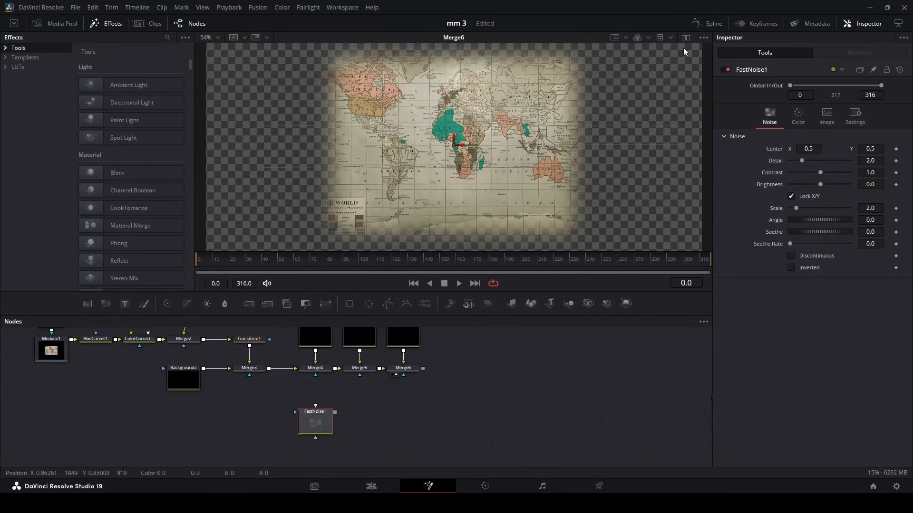
{"action": "left_click", "coordinate": [685, 37]}
{"action": "key", "text": "1"}
{"action": "scroll", "coordinate": [614, 142], "scroll_direction": "down", "scroll_amount": 2}
Set FastNoise1's colour type to Gradient, make the black stop fully transparent, and move both stops inward, the white one to about 0.5.
{"action": "left_click", "coordinate": [798, 116]}
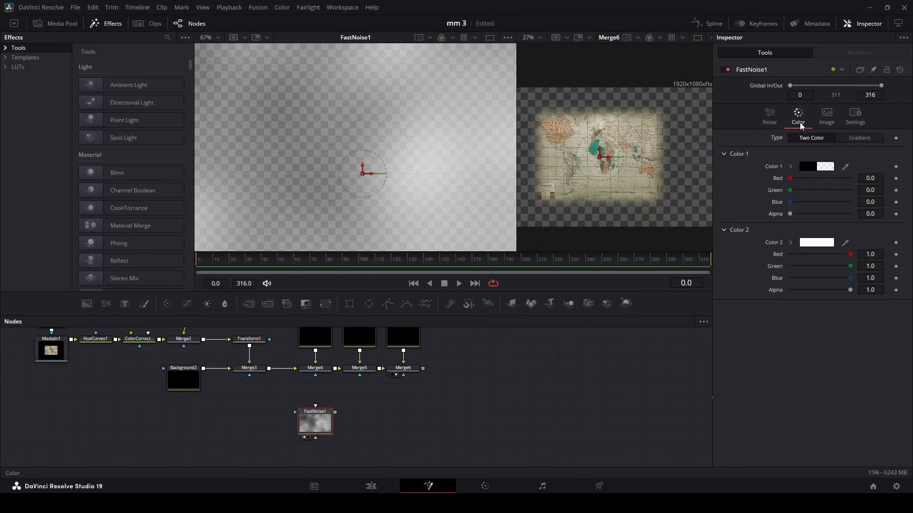
{"action": "left_click", "coordinate": [859, 139]}
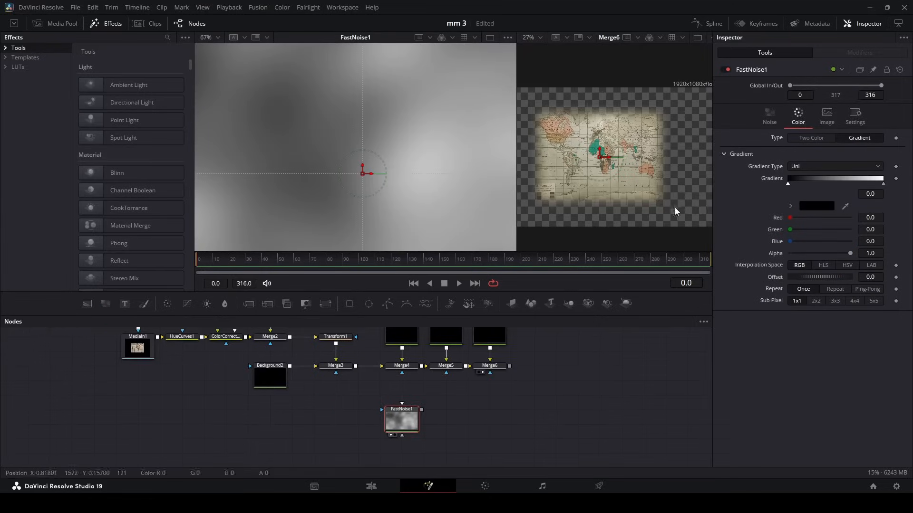
{"action": "left_click_drag", "start_coordinate": [851, 253], "coordinate": [734, 249]}
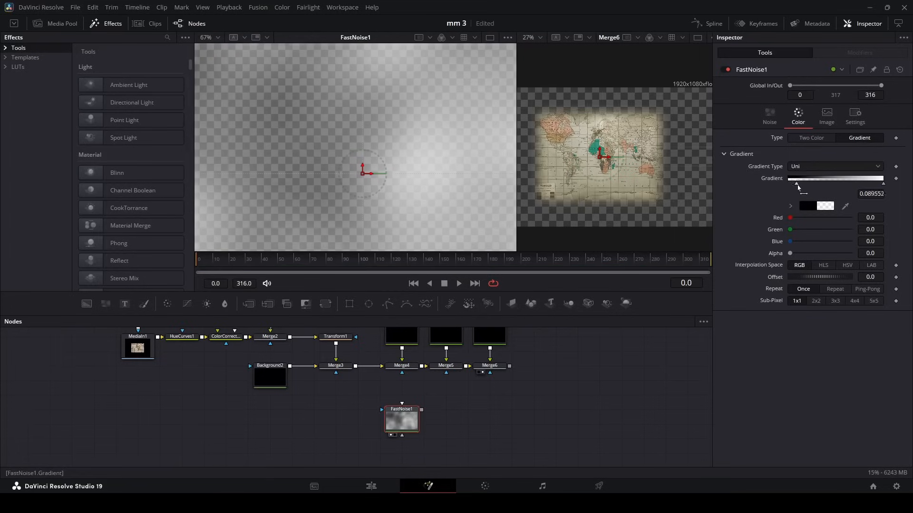
{"action": "left_click_drag", "start_coordinate": [787, 186], "coordinate": [813, 186]}
{"action": "left_click_drag", "start_coordinate": [886, 187], "coordinate": [836, 188]}
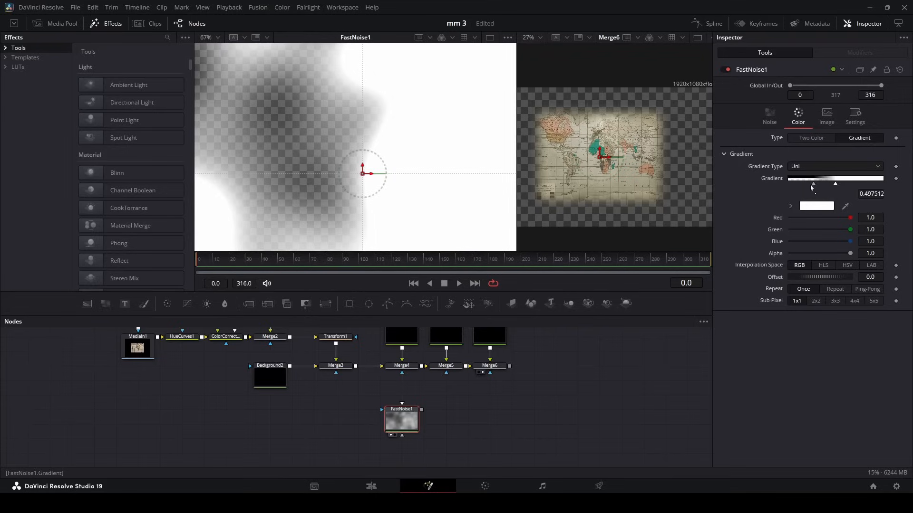
Set FastNoise1's noise Detail to 10 and Scale to 1000.
{"action": "left_click", "coordinate": [777, 117]}
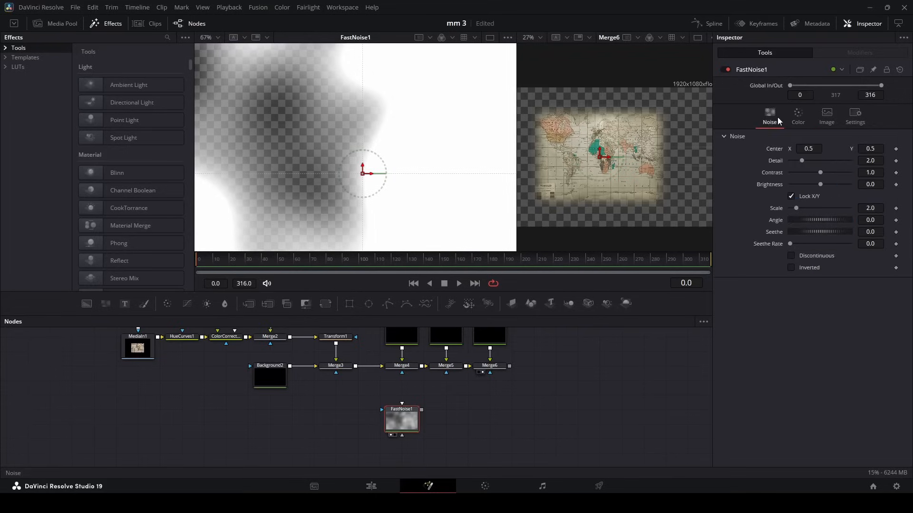
{"action": "left_click_drag", "start_coordinate": [801, 160], "coordinate": [855, 162]}
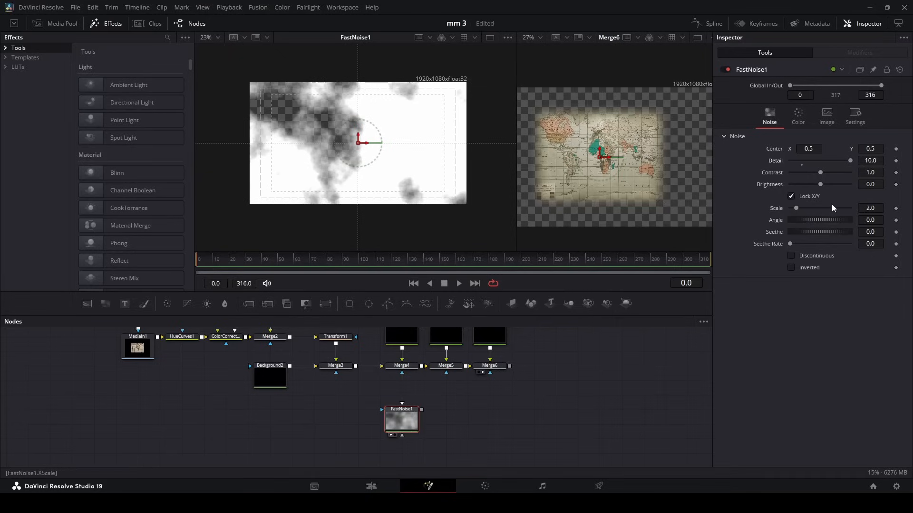
{"action": "left_click", "coordinate": [875, 208]}
{"action": "type", "text": "1000"}
{"action": "key", "text": "Return"}
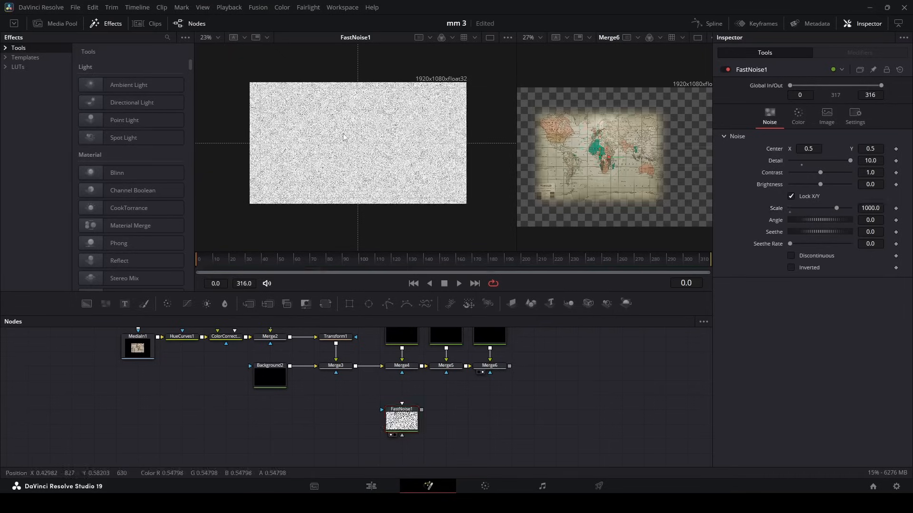
Connect FastNoise1 as the effect mask of Merge4, Merge5 and Merge6.
{"action": "scroll", "coordinate": [469, 164], "scroll_direction": "up", "scroll_amount": 3}
{"action": "left_click_drag", "start_coordinate": [451, 142], "coordinate": [322, 112]}
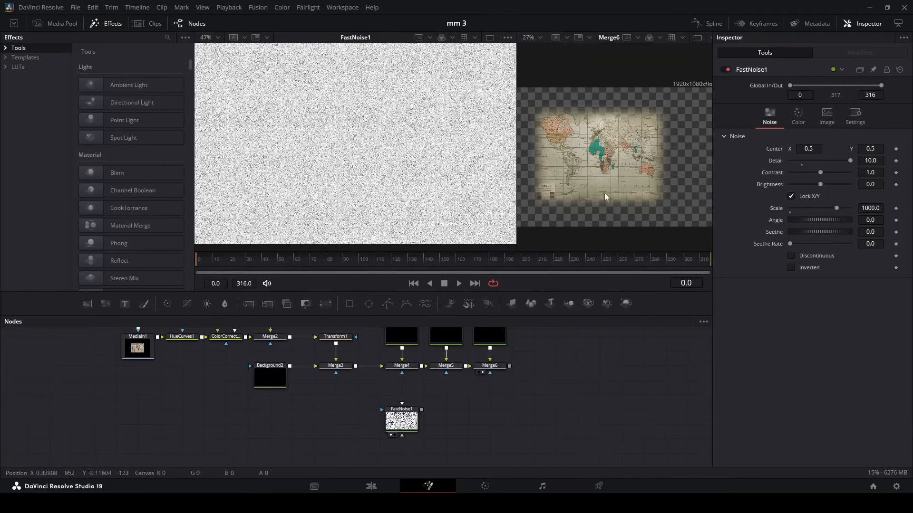
{"action": "left_click_drag", "start_coordinate": [421, 409], "coordinate": [401, 372]}
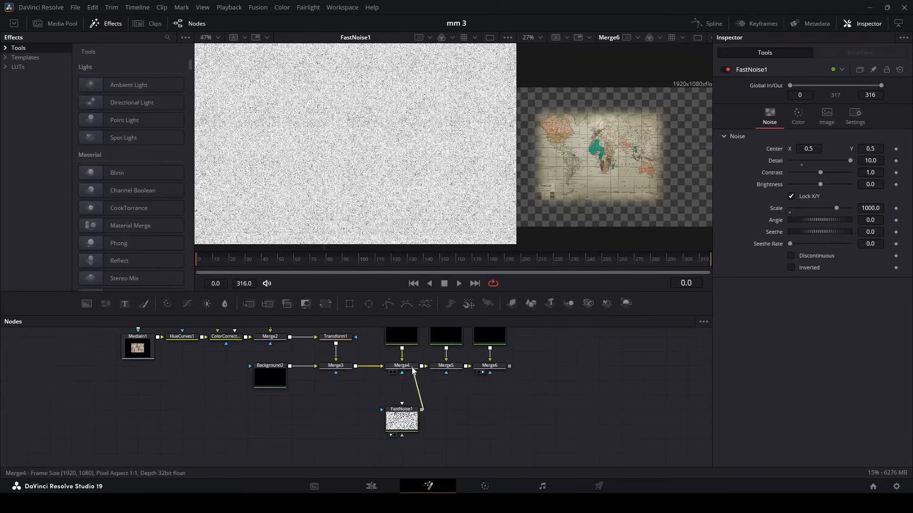
{"action": "left_click_drag", "start_coordinate": [402, 403], "coordinate": [490, 373]}
Examine the noise-masked grid lines beyond the western and eastern map edges in the Merge6 view.
{"action": "scroll", "coordinate": [552, 136], "scroll_direction": "up", "scroll_amount": 8}
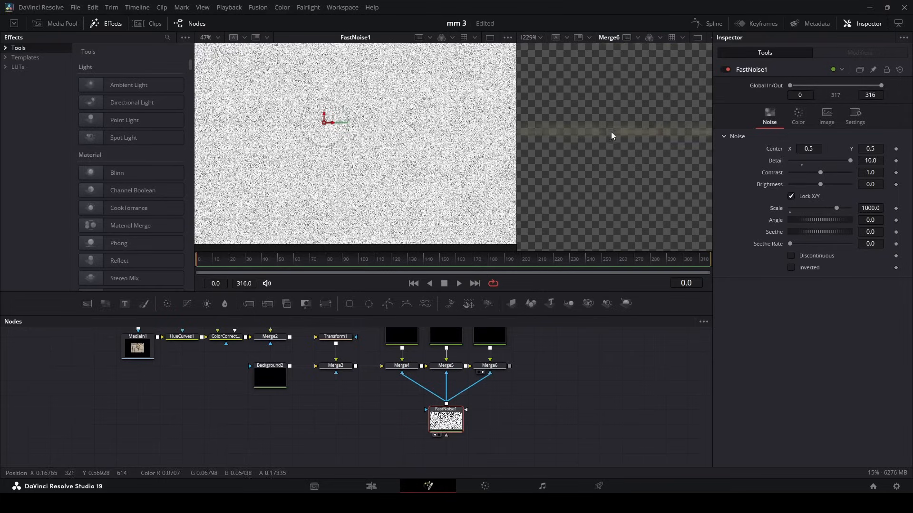
{"action": "left_click_drag", "start_coordinate": [697, 152], "coordinate": [621, 169]}
{"action": "left_click_drag", "start_coordinate": [572, 192], "coordinate": [630, 187]}
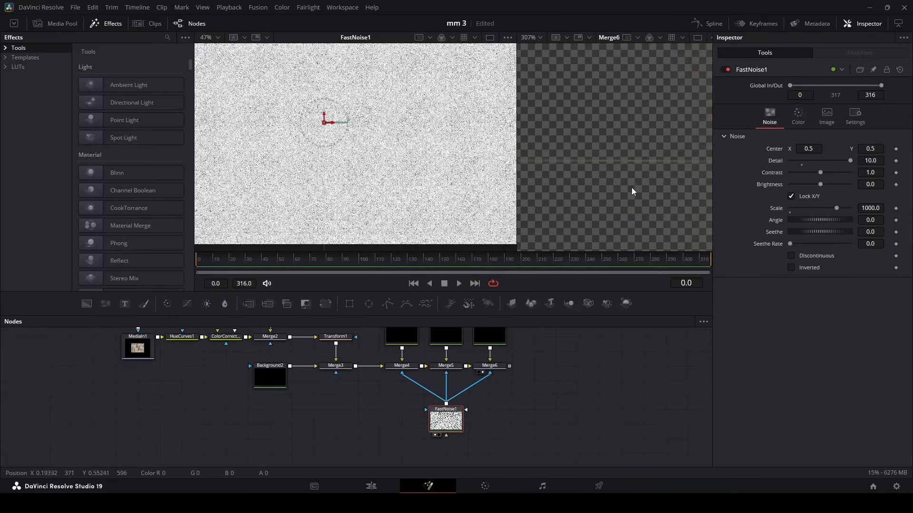
{"action": "scroll", "coordinate": [552, 191], "scroll_direction": "down", "scroll_amount": 4}
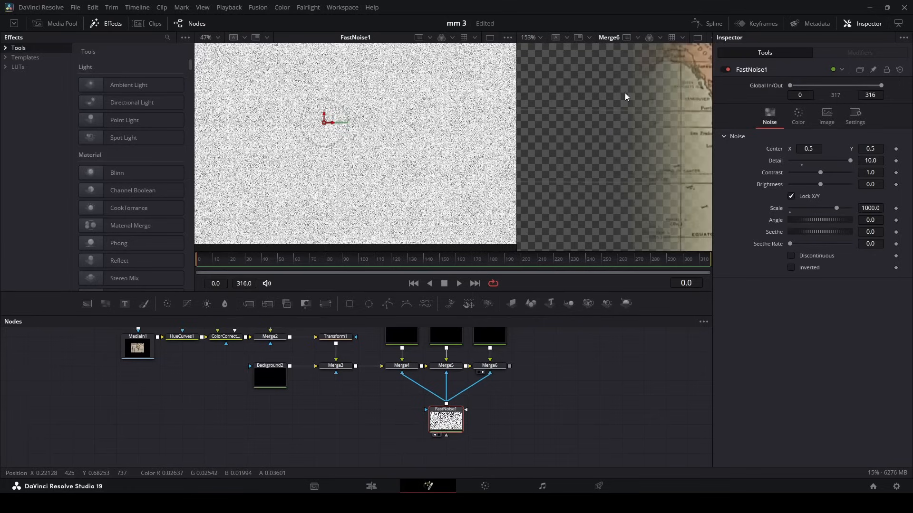
{"action": "left_click_drag", "start_coordinate": [661, 138], "coordinate": [637, 209]}
{"action": "scroll", "coordinate": [620, 169], "scroll_direction": "down", "scroll_amount": 3}
{"action": "left_click_drag", "start_coordinate": [620, 170], "coordinate": [428, 141]}
{"action": "scroll", "coordinate": [678, 183], "scroll_direction": "up", "scroll_amount": 2}
{"action": "left_click_drag", "start_coordinate": [678, 186], "coordinate": [639, 169]}
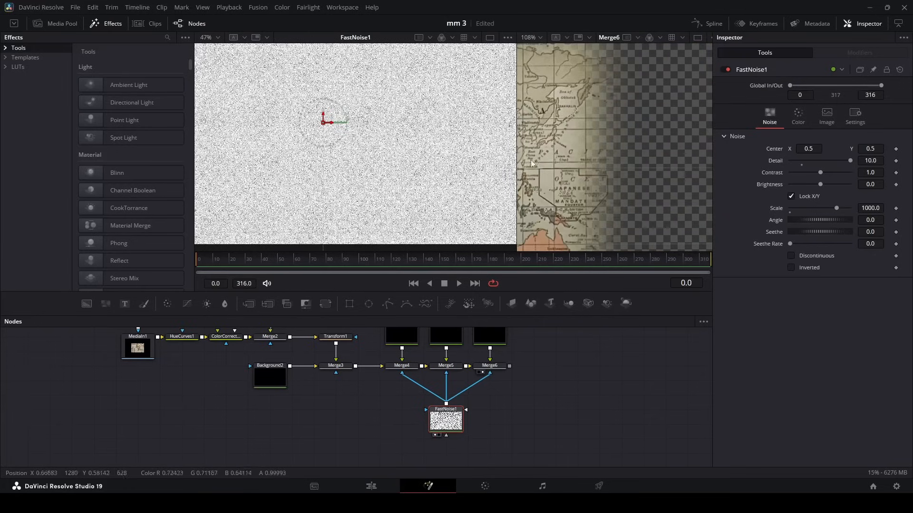
{"action": "scroll", "coordinate": [582, 175], "scroll_direction": "down", "scroll_amount": 5}
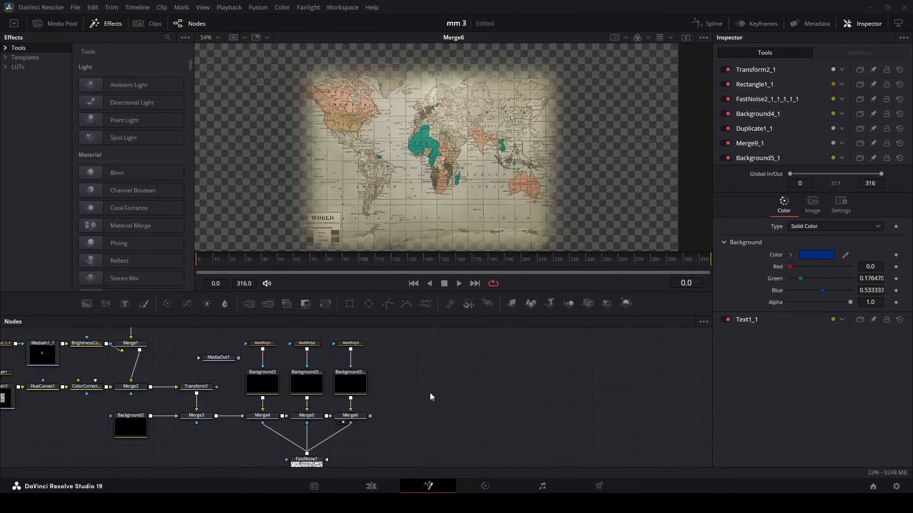
Add a separate Text+ node, view it alone, and enter FRENCH OVERSEAS TERRITORIES as its text.
{"action": "left_click_drag", "start_coordinate": [125, 303], "coordinate": [473, 181]}
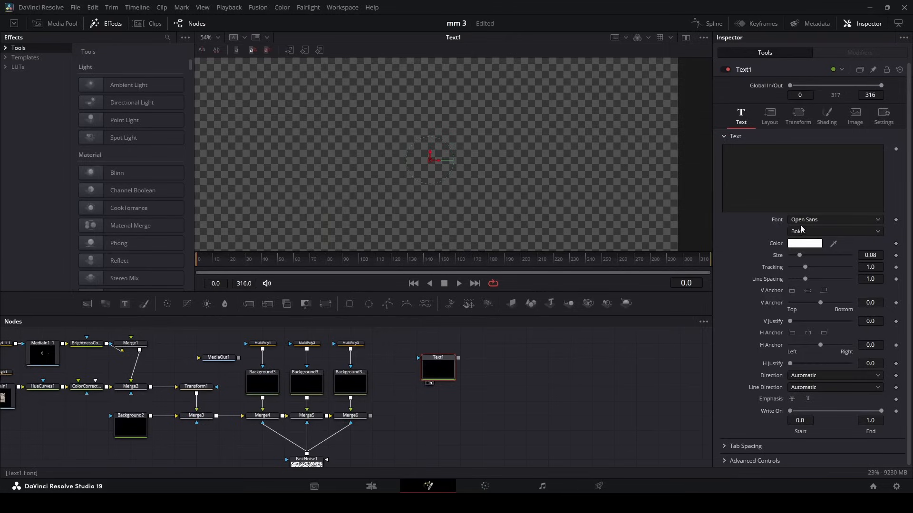
{"action": "left_click", "coordinate": [771, 166]}
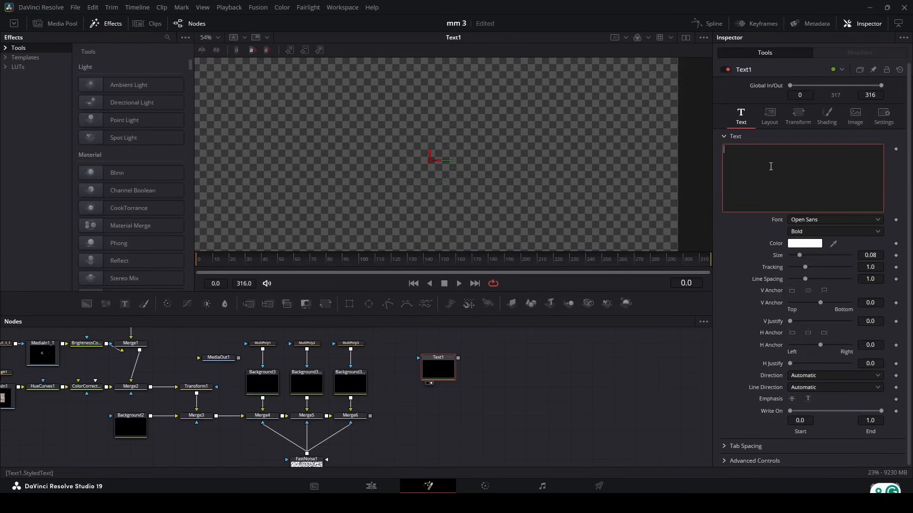
{"action": "key", "text": "ctrl+v"}
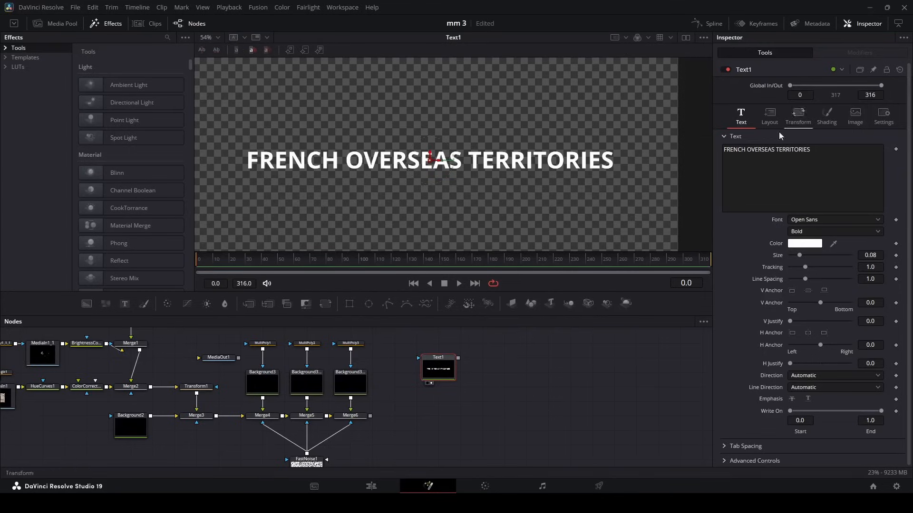
Set the title's character size to 0.879 in X and 1.153 in Y, with character spacing 0.95.
{"action": "left_click", "coordinate": [794, 121]}
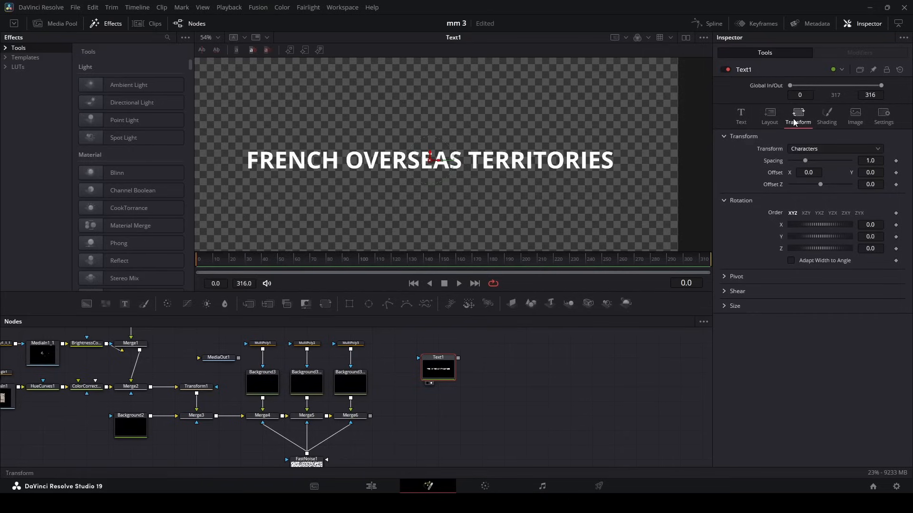
{"action": "left_click", "coordinate": [724, 305]}
{"action": "mouse_move", "coordinate": [802, 318]}
{"action": "left_mouse_down"}
{"action": "mouse_move", "coordinate": [813, 320]}
{"action": "mouse_move", "coordinate": [800, 318]}
{"action": "mouse_move", "coordinate": [804, 330]}
{"action": "left_mouse_up"}
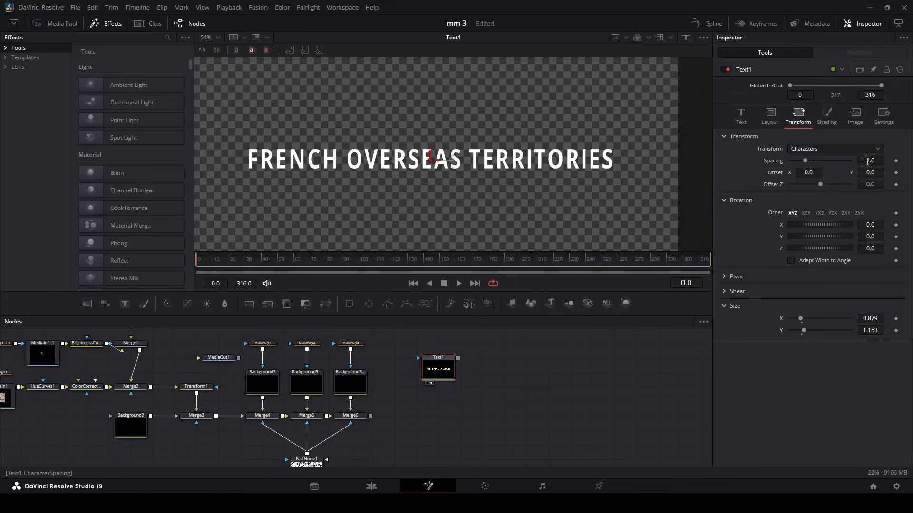
{"action": "left_click_drag", "start_coordinate": [880, 160], "coordinate": [872, 160]}
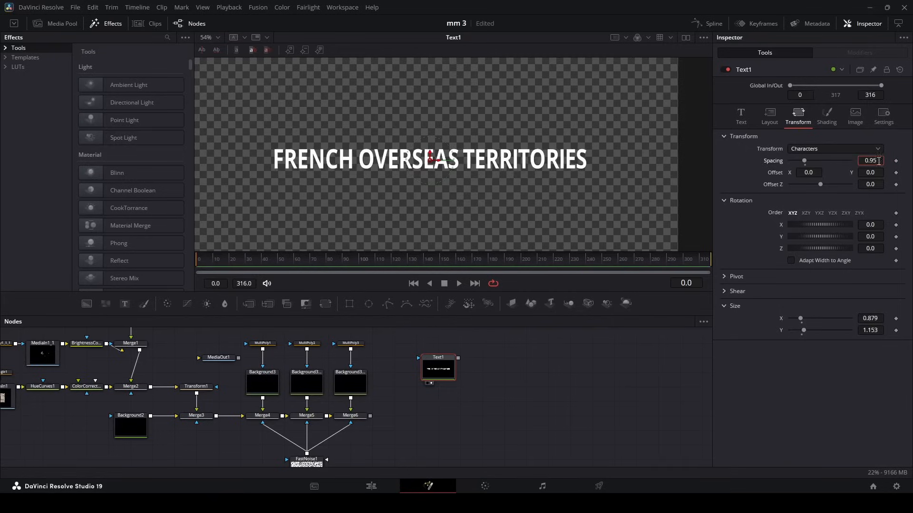
Add a black Background node, merge Text1 over it, and show the merge in the viewer.
{"action": "left_click_drag", "start_coordinate": [87, 304], "coordinate": [465, 379]}
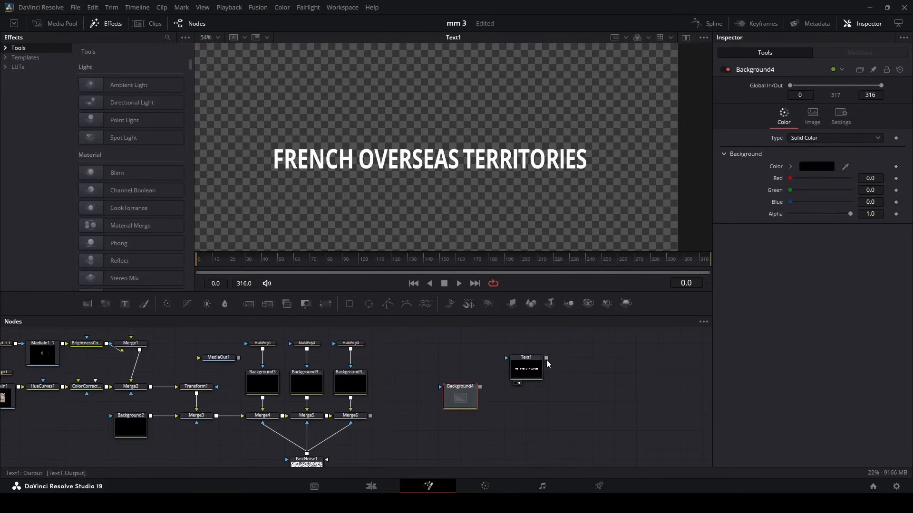
{"action": "left_click_drag", "start_coordinate": [546, 359], "coordinate": [480, 388]}
{"action": "left_click_drag", "start_coordinate": [575, 373], "coordinate": [536, 231]}
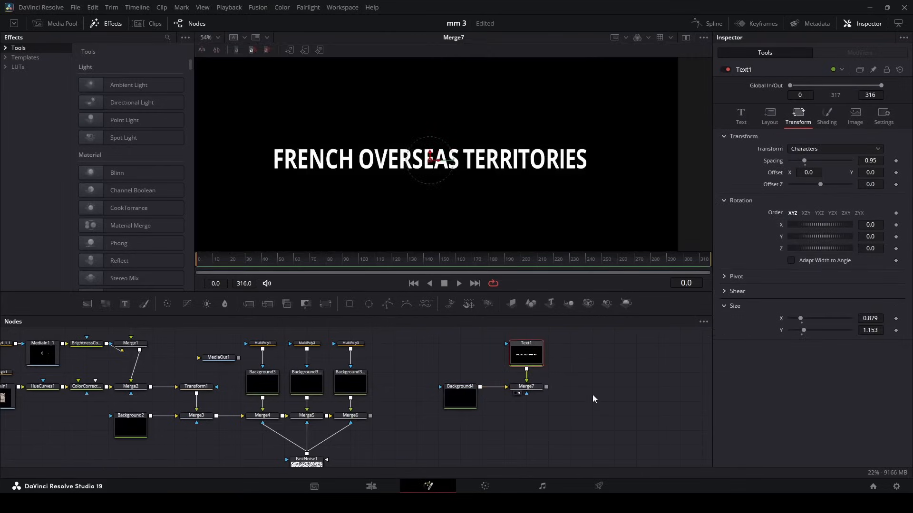
Mask Background4 with a rectangle shaped into a thin bar under the title, about 0.62 wide and 0.016 high at centre Y 0.42.
{"action": "left_click_drag", "start_coordinate": [350, 303], "coordinate": [480, 398]}
{"action": "left_click_drag", "start_coordinate": [480, 400], "coordinate": [457, 403]}
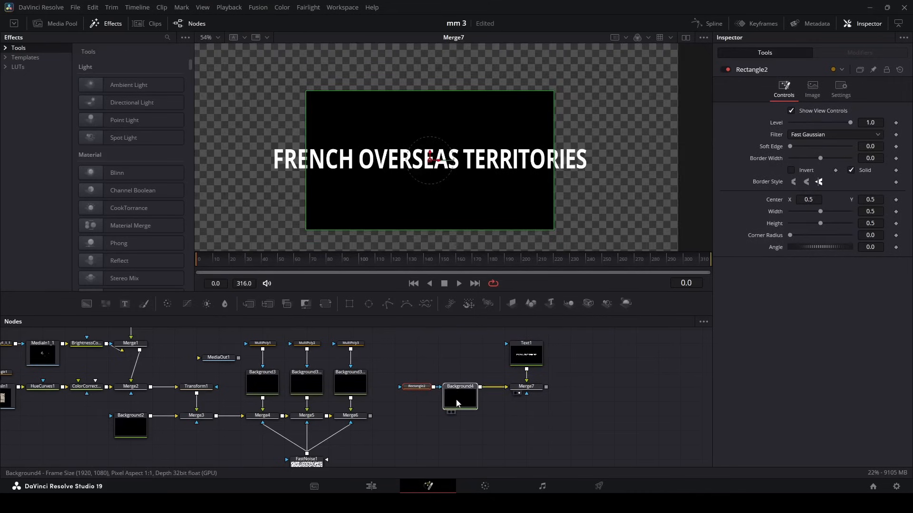
{"action": "left_click_drag", "start_coordinate": [469, 231], "coordinate": [433, 176]}
{"action": "left_click_drag", "start_coordinate": [558, 176], "coordinate": [587, 176]}
{"action": "left_click_drag", "start_coordinate": [430, 173], "coordinate": [430, 178]}
{"action": "scroll", "coordinate": [435, 189], "scroll_direction": "up", "scroll_amount": 2}
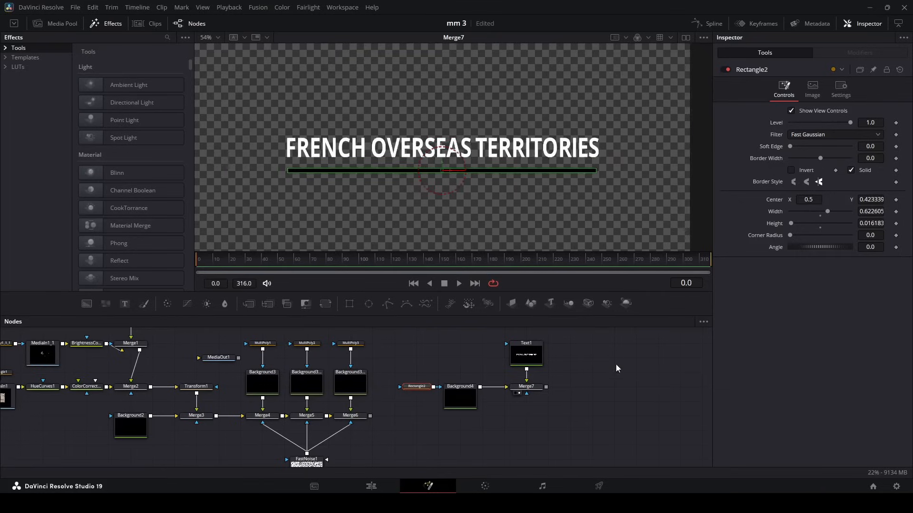
{"action": "left_click", "coordinate": [616, 365]}
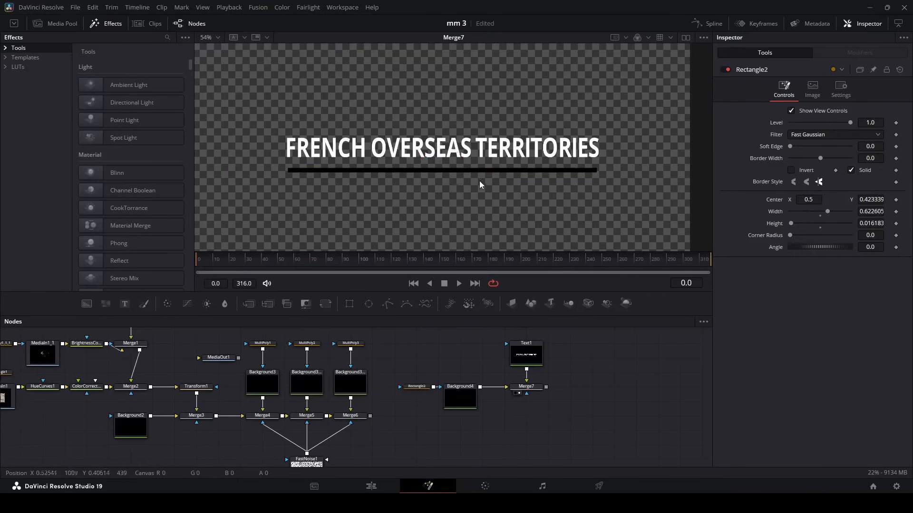
{"action": "left_click_drag", "start_coordinate": [455, 157], "coordinate": [457, 173]}
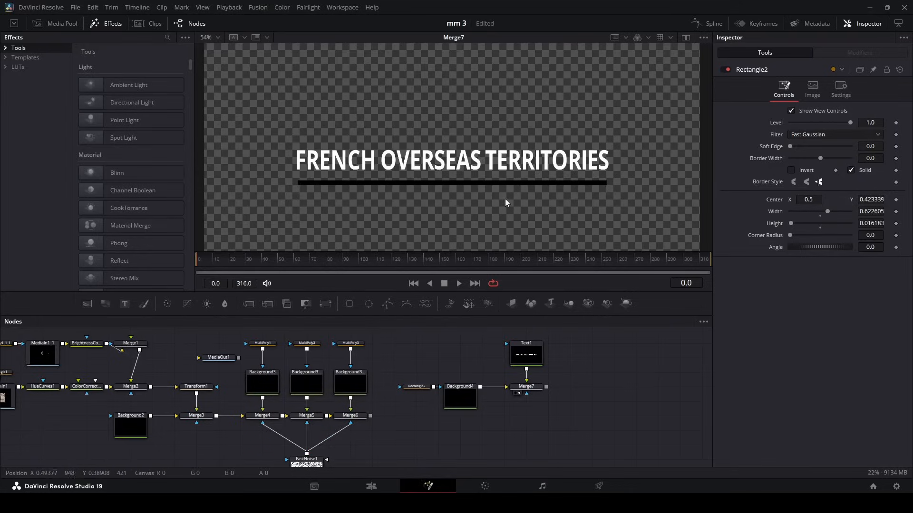
Paste a copy of FastNoise1 and insert it between Rectangle2 and Background4.
{"action": "left_click", "coordinate": [244, 416]}
{"action": "key", "text": "ctrl+v"}
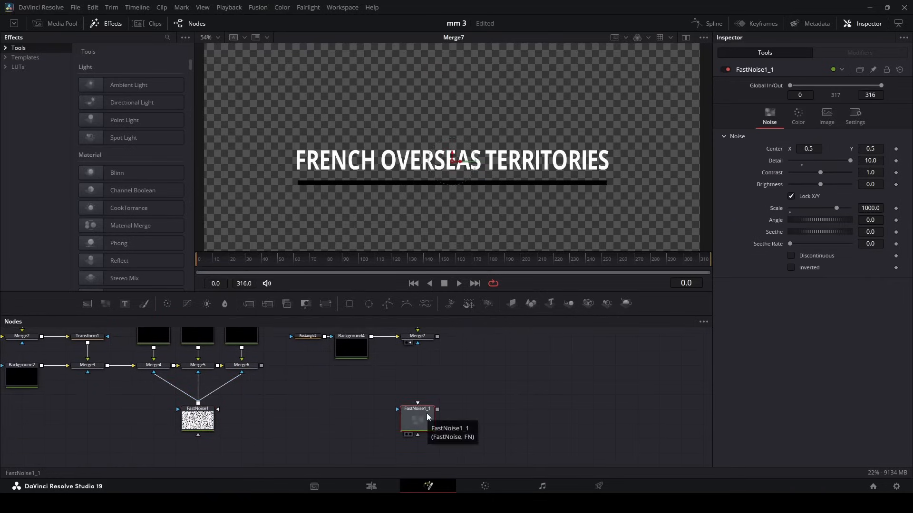
{"action": "left_click_drag", "start_coordinate": [427, 413], "coordinate": [402, 476]}
{"action": "left_click_drag", "start_coordinate": [286, 335], "coordinate": [409, 443]}
{"action": "left_click_drag", "start_coordinate": [395, 401], "coordinate": [479, 406]}
{"action": "left_click_drag", "start_coordinate": [372, 399], "coordinate": [305, 399]}
{"action": "scroll", "coordinate": [343, 423], "scroll_direction": "down", "scroll_amount": 1}
{"action": "left_click_drag", "start_coordinate": [386, 450], "coordinate": [349, 377]}
Set the noise scale of FastNoise1_1 to 40.
{"action": "scroll", "coordinate": [401, 225], "scroll_direction": "up", "scroll_amount": 2}
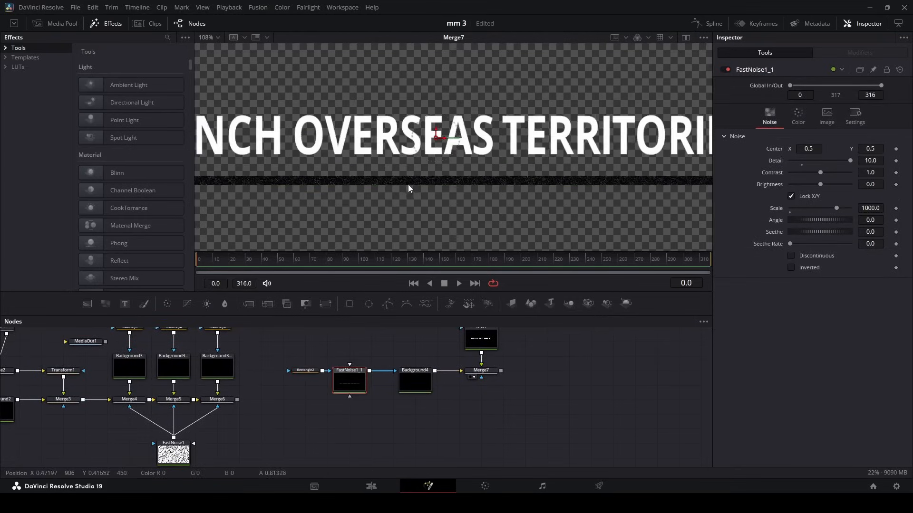
{"action": "scroll", "coordinate": [373, 181], "scroll_direction": "up", "scroll_amount": 1}
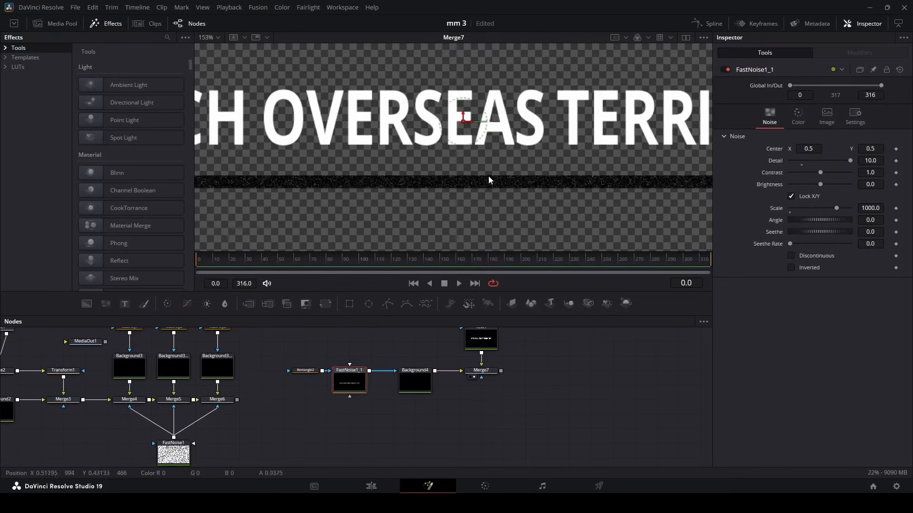
{"action": "scroll", "coordinate": [489, 178], "scroll_direction": "down", "scroll_amount": 2}
{"action": "left_click_drag", "start_coordinate": [522, 209], "coordinate": [512, 190]}
{"action": "double_click", "coordinate": [882, 207]}
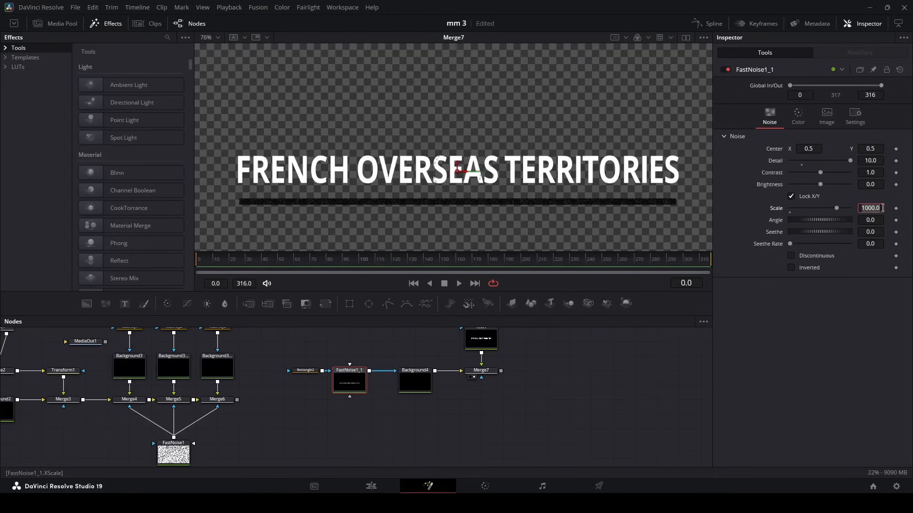
{"action": "type", "text": "40"}
Set the FastNoise1_1 brightness to 0.41 and contrast to 2.27, and lower its detail.
{"action": "left_click", "coordinate": [883, 186]}
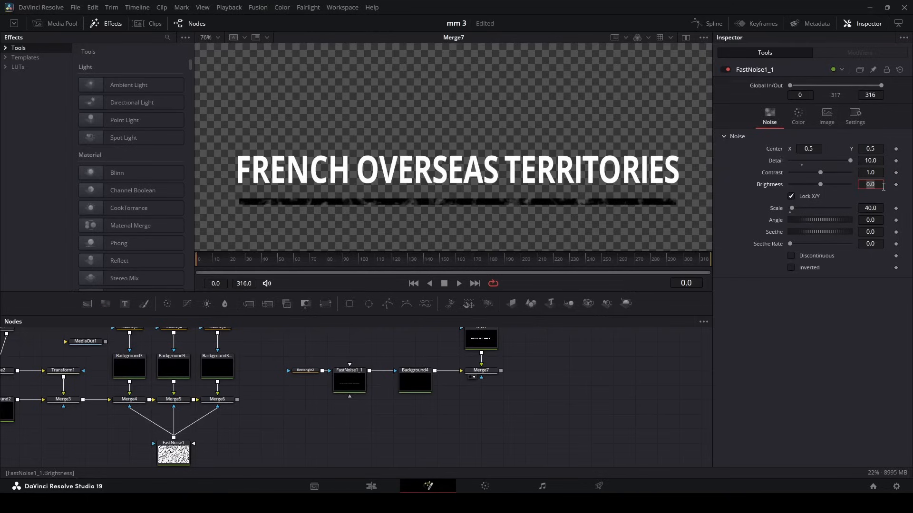
{"action": "type", "text": "0.41"}
{"action": "key", "text": "Return"}
{"action": "left_click", "coordinate": [879, 172]}
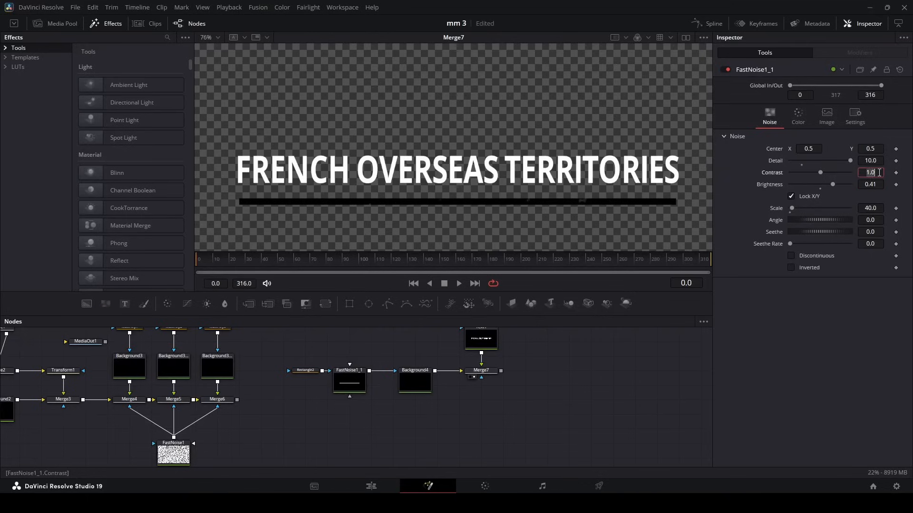
{"action": "type", "text": "2.27"}
{"action": "key", "text": "Return"}
{"action": "left_click_drag", "start_coordinate": [850, 160], "coordinate": [806, 161]}
Thin the title's underline by reducing the height of Rectangle2 to about 0.009.
{"action": "left_click_drag", "start_coordinate": [468, 201], "coordinate": [449, 185]}
{"action": "left_click", "coordinate": [305, 370]}
{"action": "left_click", "coordinate": [585, 380]}
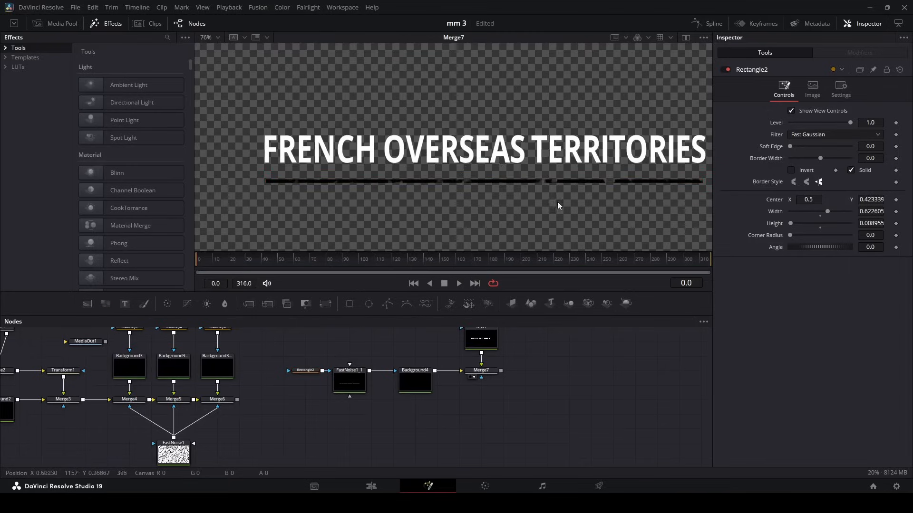
{"action": "key", "text": "space"}
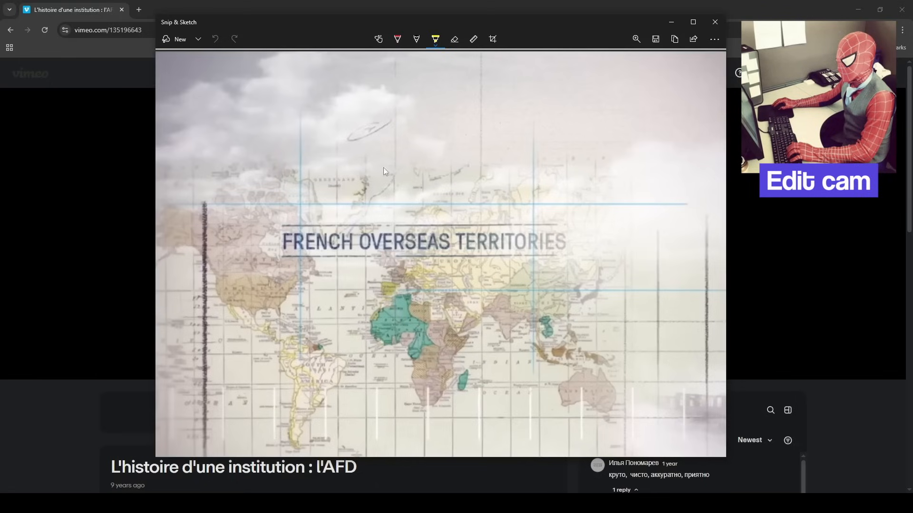
In the Snip & Sketch reference image, examine the lines above and below the title, marking their gaps and segments with the highlighter.
{"action": "scroll", "coordinate": [297, 220], "scroll_direction": "up", "scroll_amount": 1}
{"action": "left_click_drag", "start_coordinate": [277, 258], "coordinate": [542, 259]}
{"action": "scroll", "coordinate": [357, 258], "scroll_direction": "up", "scroll_amount": 3}
{"action": "scroll", "coordinate": [294, 255], "scroll_direction": "up", "scroll_amount": 1}
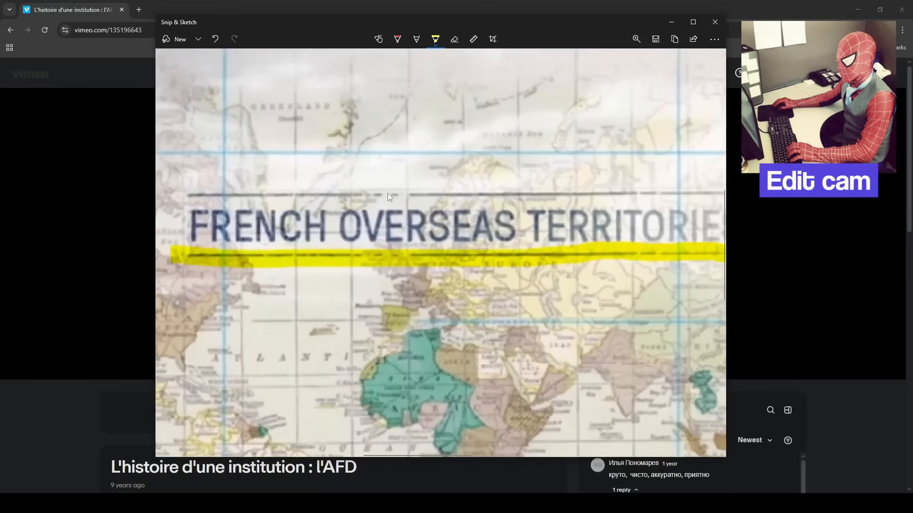
{"action": "key", "text": "ctrl+z"}
{"action": "mouse_move", "coordinate": [377, 184]}
{"action": "left_mouse_down"}
{"action": "mouse_move", "coordinate": [378, 202]}
{"action": "mouse_move", "coordinate": [393, 200]}
{"action": "left_mouse_up"}
{"action": "left_click_drag", "start_coordinate": [394, 245], "coordinate": [396, 276]}
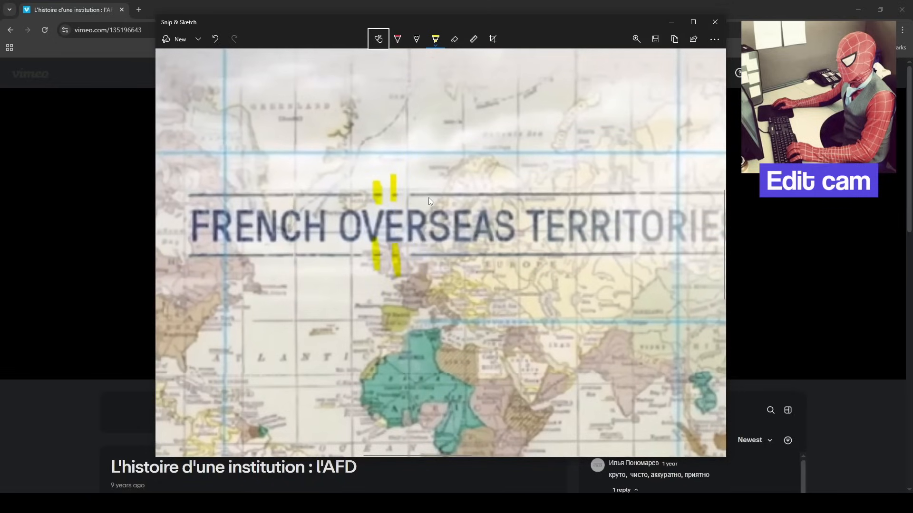
{"action": "left_click_drag", "start_coordinate": [405, 188], "coordinate": [583, 189]}
{"action": "left_click_drag", "start_coordinate": [409, 253], "coordinate": [583, 227]}
{"action": "scroll", "coordinate": [344, 254], "scroll_direction": "down", "scroll_amount": 2}
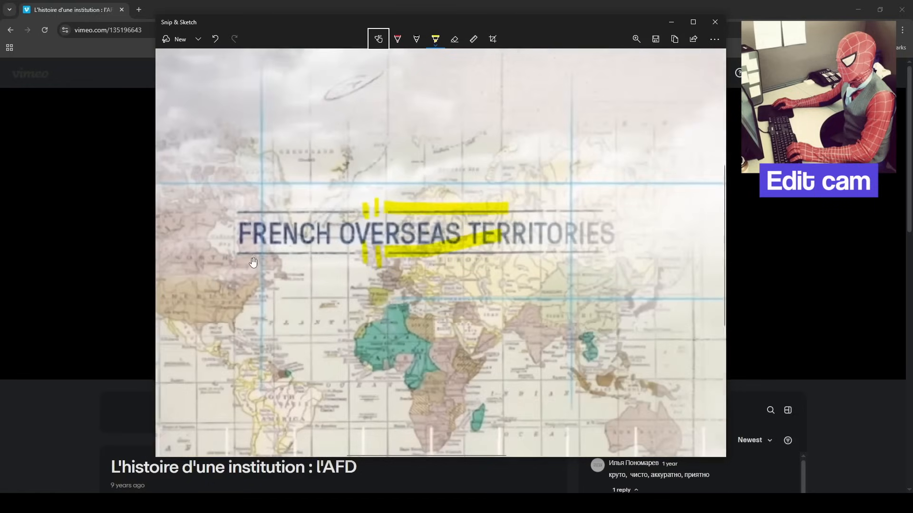
{"action": "scroll", "coordinate": [256, 259], "scroll_direction": "up", "scroll_amount": 1}
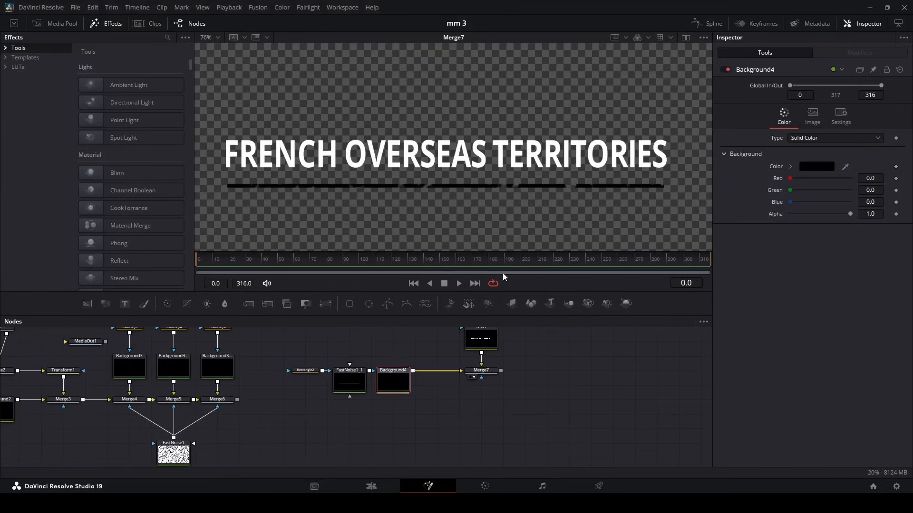
Insert a Duplicate node after Background4 and raise its centre Y to about 0.665 to place a second line above the title.
{"action": "key", "text": "shift+space"}
{"action": "type", "text": "col"}
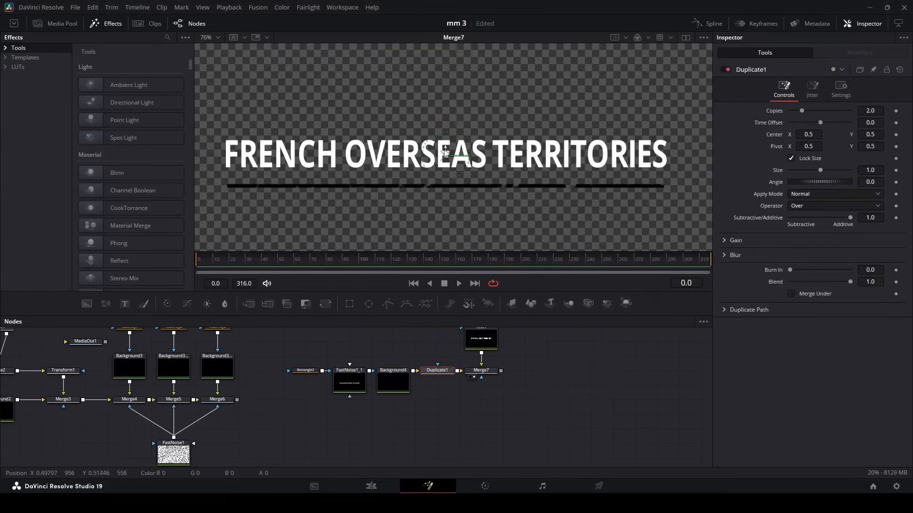
{"action": "left_click_drag", "start_coordinate": [445, 153], "coordinate": [453, 89]}
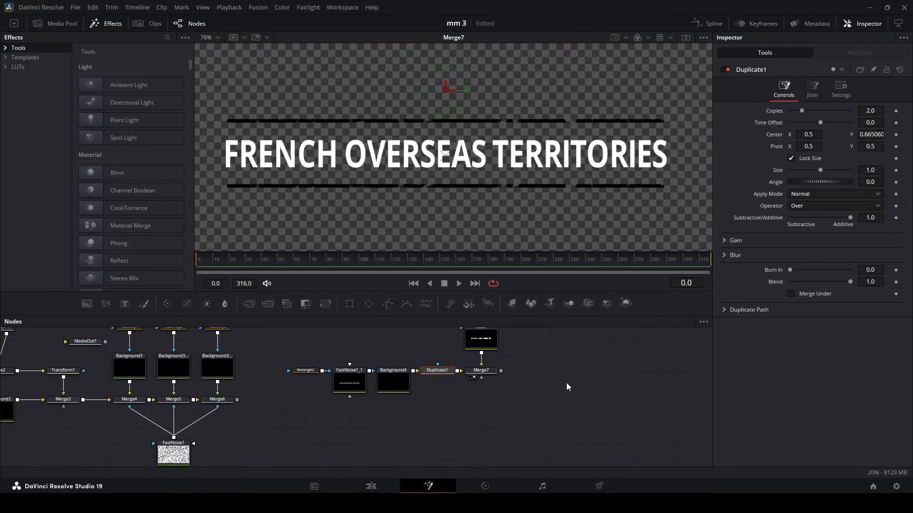
{"action": "scroll", "coordinate": [412, 177], "scroll_direction": "down", "scroll_amount": 3}
{"action": "scroll", "coordinate": [411, 177], "scroll_direction": "up", "scroll_amount": 4}
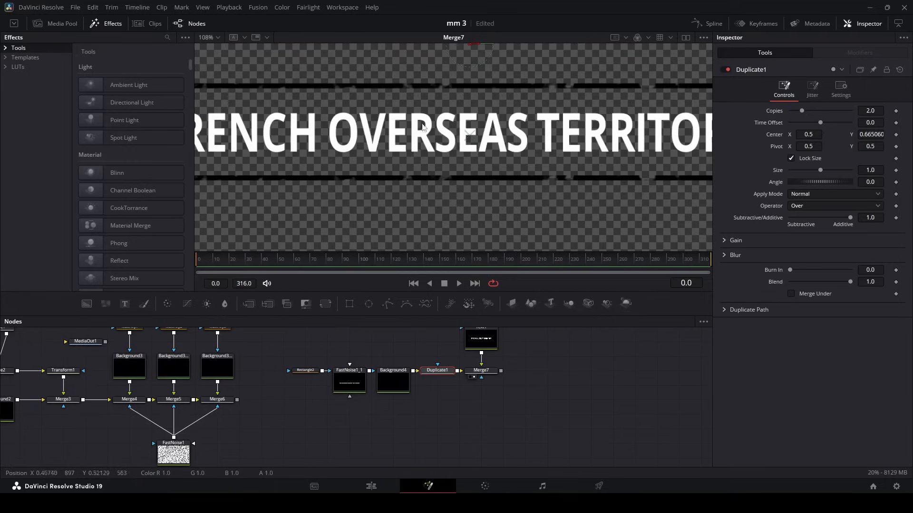
Add a Background node, mask it with the output of Merge7, and show it in the viewer.
{"action": "left_click_drag", "start_coordinate": [86, 303], "coordinate": [474, 414]}
{"action": "left_click_drag", "start_coordinate": [501, 371], "coordinate": [489, 426]}
{"action": "key", "text": "1"}
{"action": "left_click", "coordinate": [491, 421]}
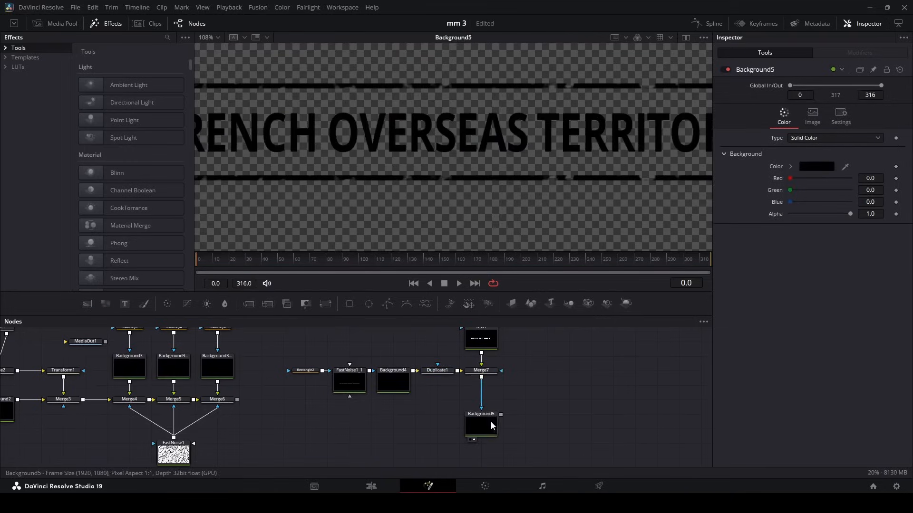
Set the colour of Background5 to #002d88.
{"action": "scroll", "coordinate": [627, 405], "scroll_direction": "up", "scroll_amount": 2}
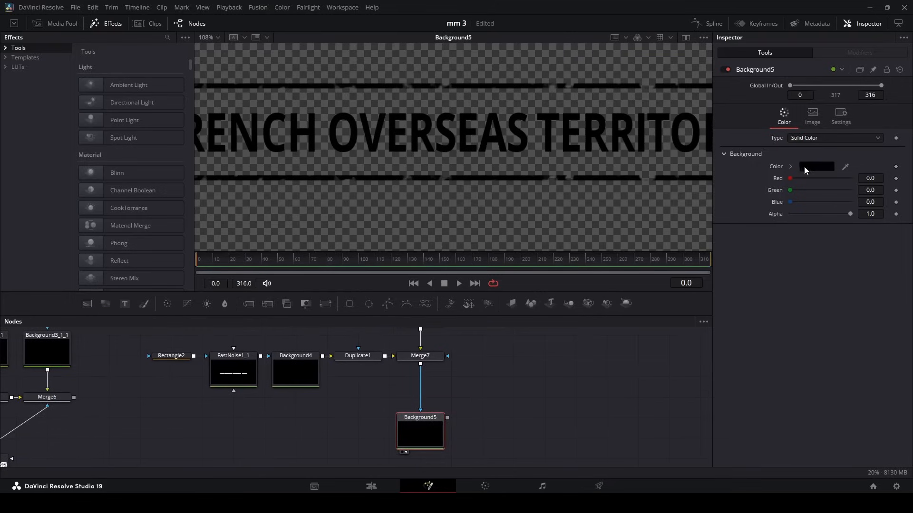
{"action": "left_click", "coordinate": [805, 167]}
{"action": "double_click", "coordinate": [534, 329]}
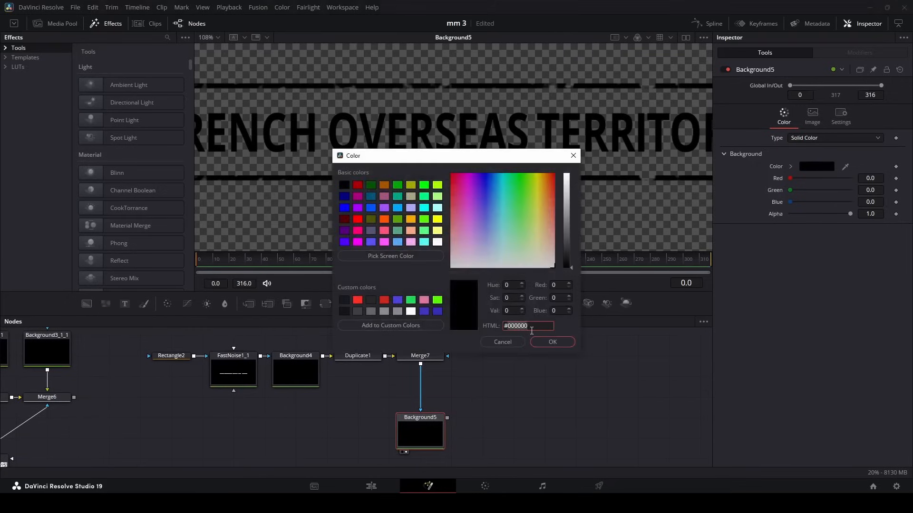
{"action": "type", "text": "#002d88"}
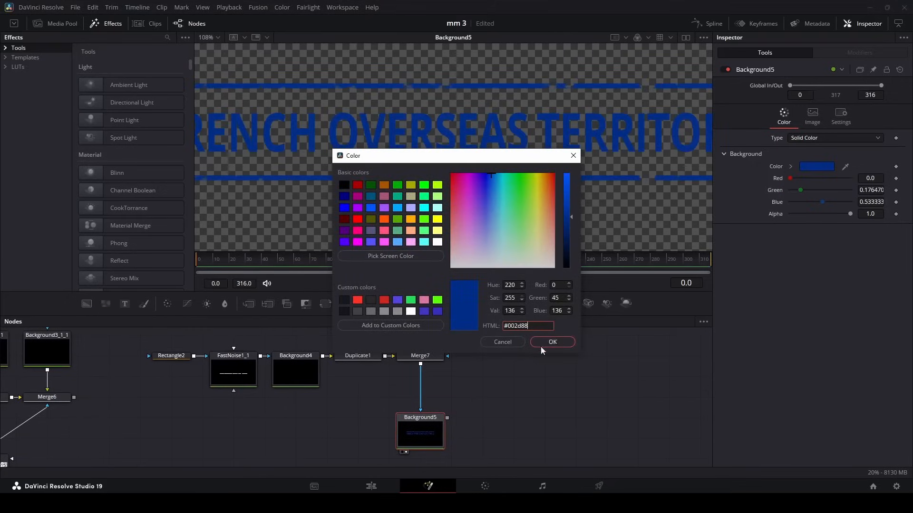
{"action": "left_click", "coordinate": [553, 343]}
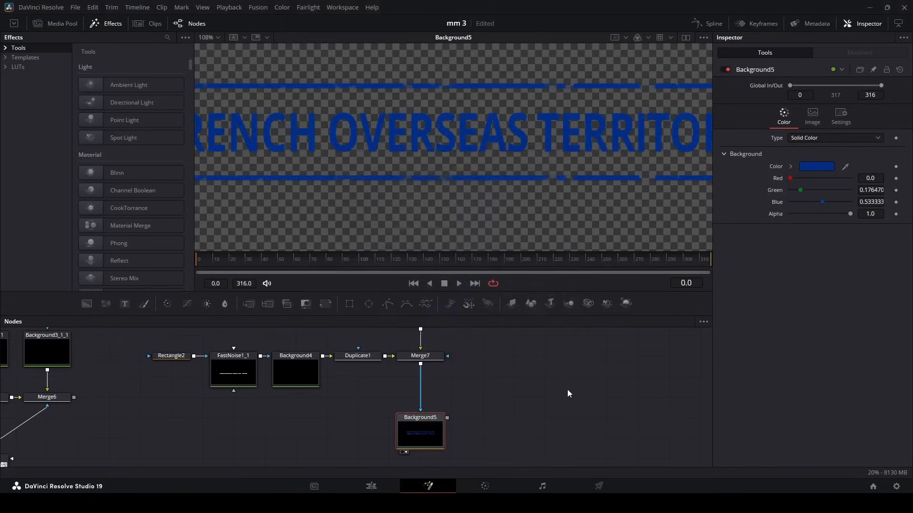
Rearrange Background4, FastNoise1_1 and Rectangle2 into a compact layout beside the Text1 and Merge7 nodes.
{"action": "scroll", "coordinate": [387, 175], "scroll_direction": "down", "scroll_amount": 4}
{"action": "scroll", "coordinate": [318, 427], "scroll_direction": "up", "scroll_amount": 3}
{"action": "left_click_drag", "start_coordinate": [296, 448], "coordinate": [359, 387]}
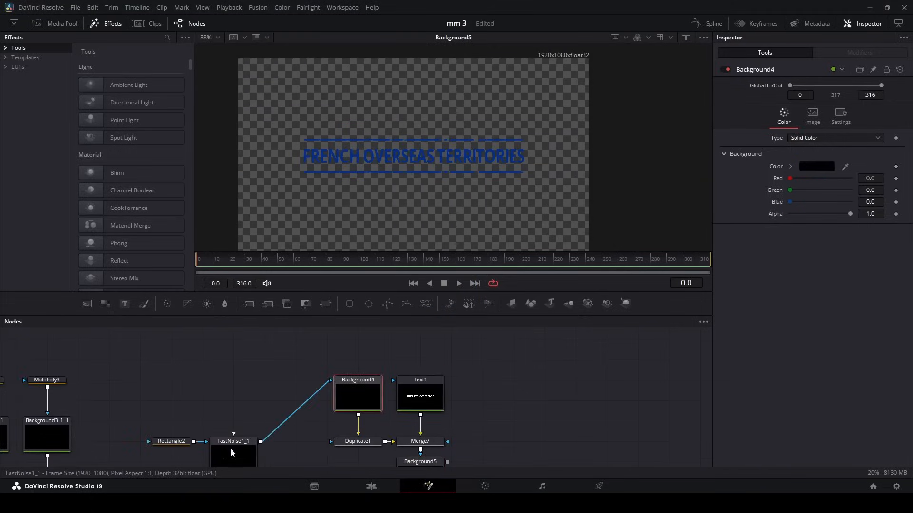
{"action": "left_click_drag", "start_coordinate": [230, 446], "coordinate": [292, 386]}
{"action": "left_click_drag", "start_coordinate": [188, 445], "coordinate": [312, 444]}
Group all the title nodes, merge the group over the output of Merge6, and show the merge in the viewer.
{"action": "scroll", "coordinate": [312, 445], "scroll_direction": "down", "scroll_amount": 3}
{"action": "left_click_drag", "start_coordinate": [332, 358], "coordinate": [407, 424]}
{"action": "key", "text": "ctrl+g"}
{"action": "left_click_drag", "start_coordinate": [378, 383], "coordinate": [212, 423]}
{"action": "scroll", "coordinate": [323, 381], "scroll_direction": "up", "scroll_amount": 3}
{"action": "key", "text": "1"}
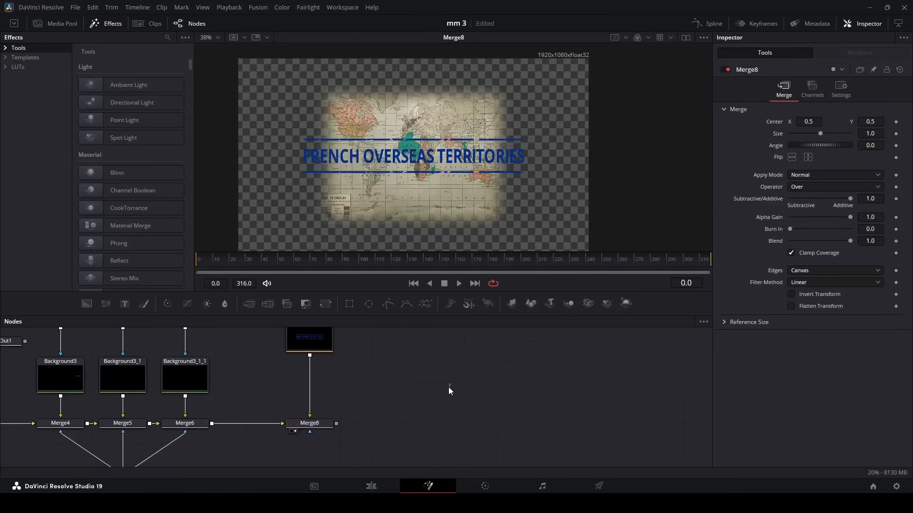
Add a Transform after Group1 and scale the title to about 0.38, centred at about X 0.505 and Y 0.70.
{"action": "scroll", "coordinate": [449, 387], "scroll_direction": "up", "scroll_amount": 1}
{"action": "left_click", "coordinate": [309, 364]}
{"action": "left_click", "coordinate": [321, 303]}
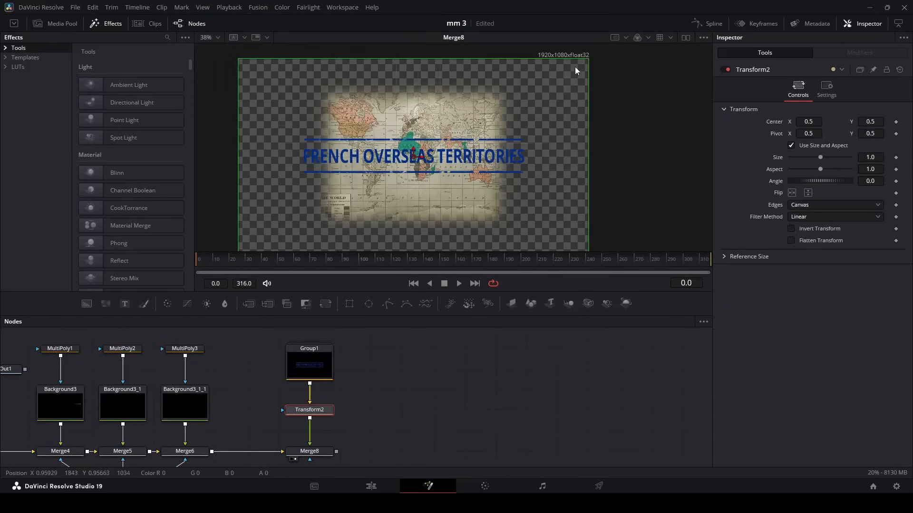
{"action": "left_click_drag", "start_coordinate": [589, 58], "coordinate": [525, 94]}
{"action": "left_click_drag", "start_coordinate": [430, 149], "coordinate": [432, 111]}
{"action": "left_click_drag", "start_coordinate": [525, 62], "coordinate": [468, 89]}
{"action": "scroll", "coordinate": [374, 123], "scroll_direction": "up", "scroll_amount": 1}
{"action": "scroll", "coordinate": [421, 398], "scroll_direction": "left", "scroll_amount": 1}
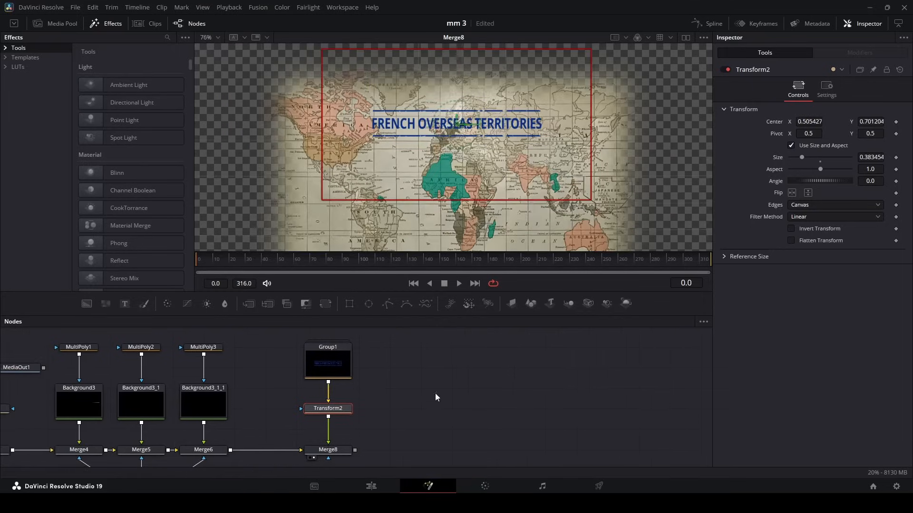
Open Group1, widen Rectangle2 slightly so both lines reach just past the title's ends, and close the group.
{"action": "double_click", "coordinate": [340, 355]}
{"action": "scroll", "coordinate": [312, 398], "scroll_direction": "up", "scroll_amount": 1}
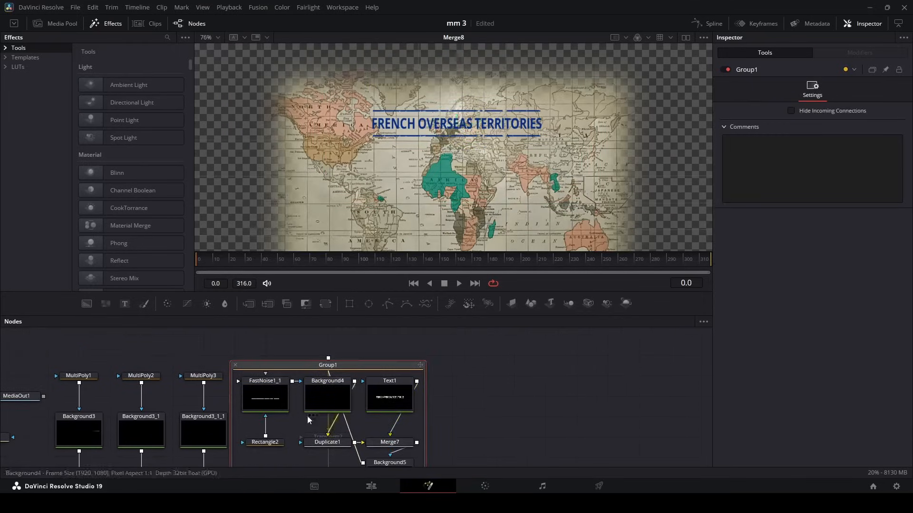
{"action": "left_click", "coordinate": [277, 445]}
{"action": "scroll", "coordinate": [447, 166], "scroll_direction": "up", "scroll_amount": 2}
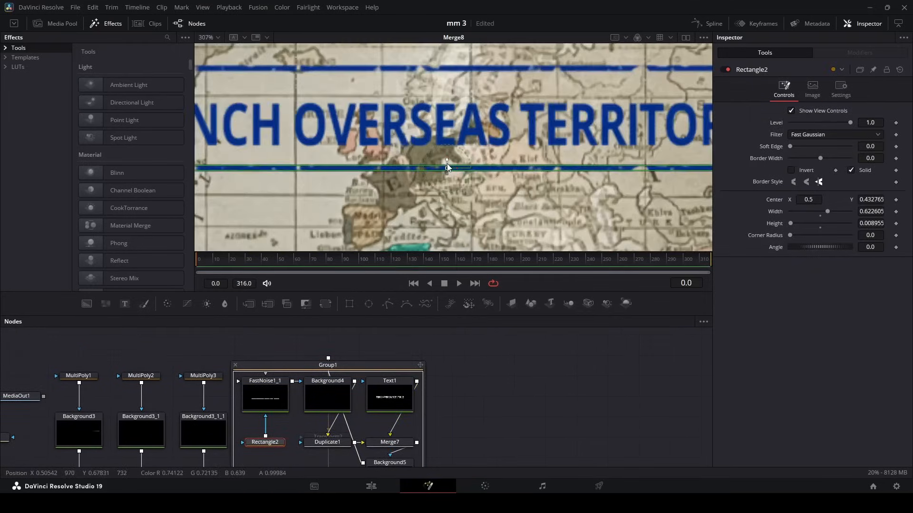
{"action": "left_click", "coordinate": [328, 442]}
{"action": "left_click", "coordinate": [268, 446]}
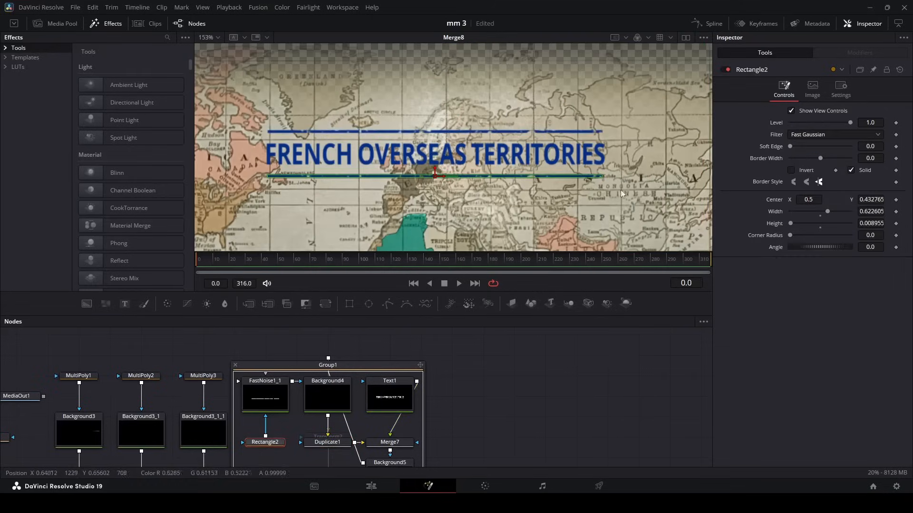
{"action": "left_click", "coordinate": [235, 365]}
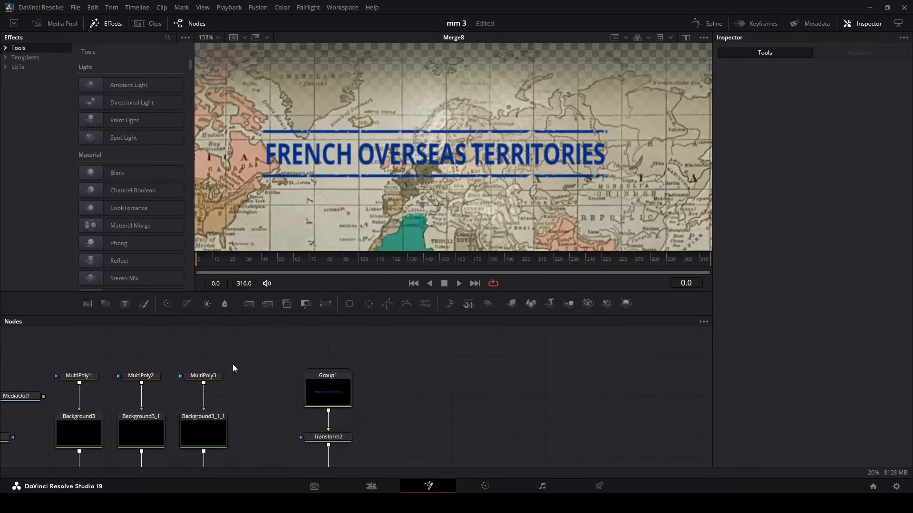
Set the apply mode of Merge8 to Multiply and inspect how the title blends with the map.
{"action": "scroll", "coordinate": [472, 160], "scroll_direction": "down", "scroll_amount": 5}
{"action": "scroll", "coordinate": [472, 159], "scroll_direction": "up", "scroll_amount": 3}
{"action": "left_click", "coordinate": [373, 422]}
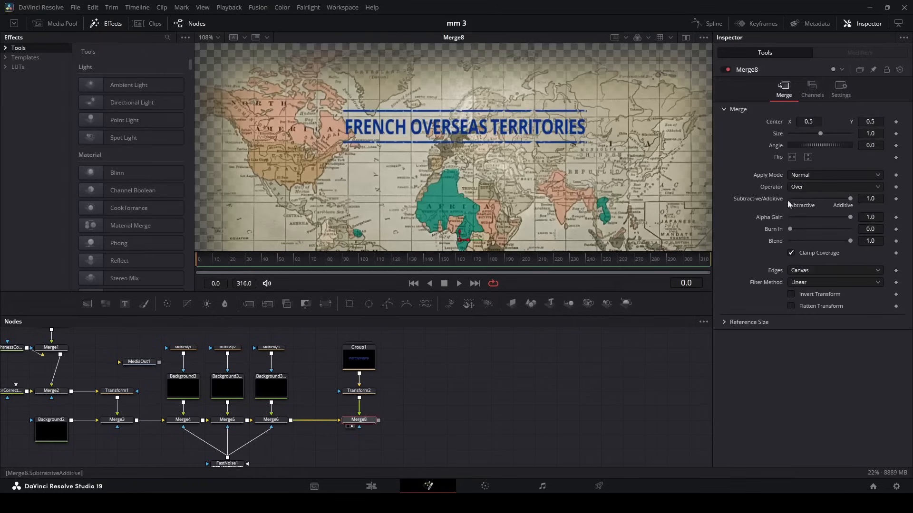
{"action": "left_click", "coordinate": [807, 177]}
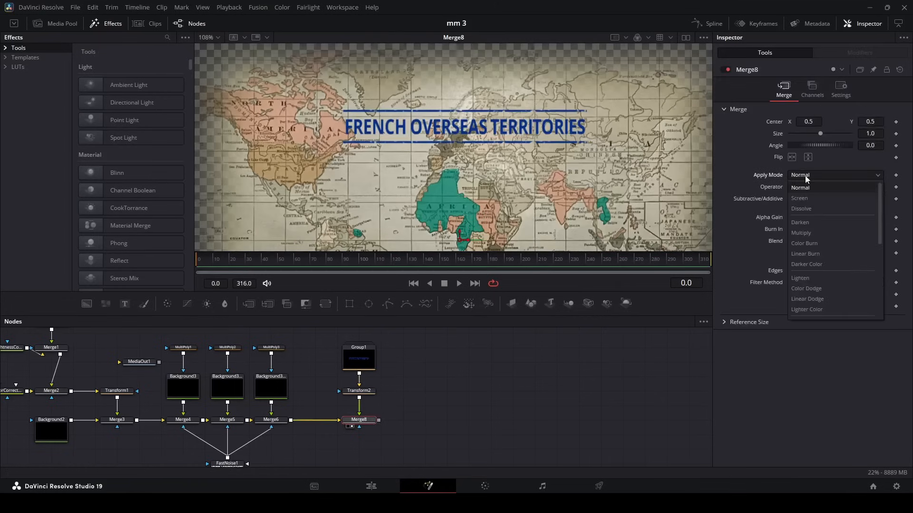
{"action": "left_click", "coordinate": [801, 233]}
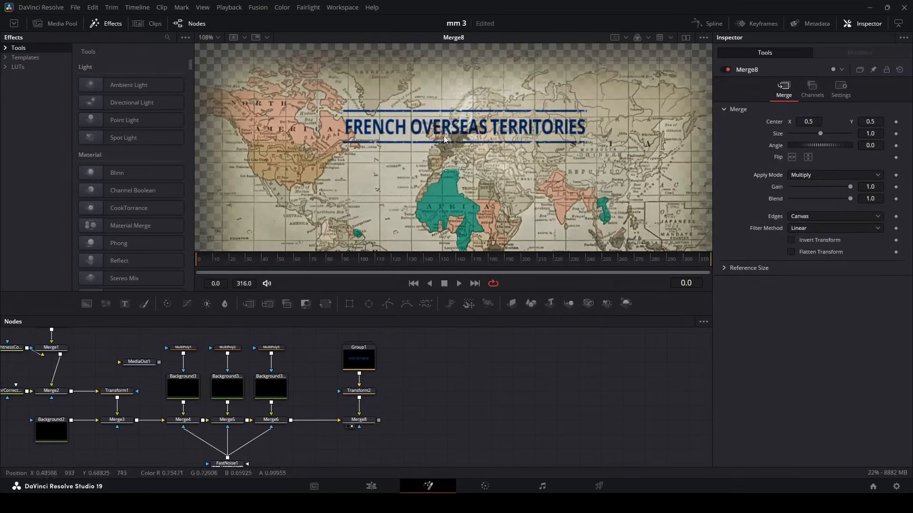
{"action": "scroll", "coordinate": [442, 137], "scroll_direction": "up", "scroll_amount": 9}
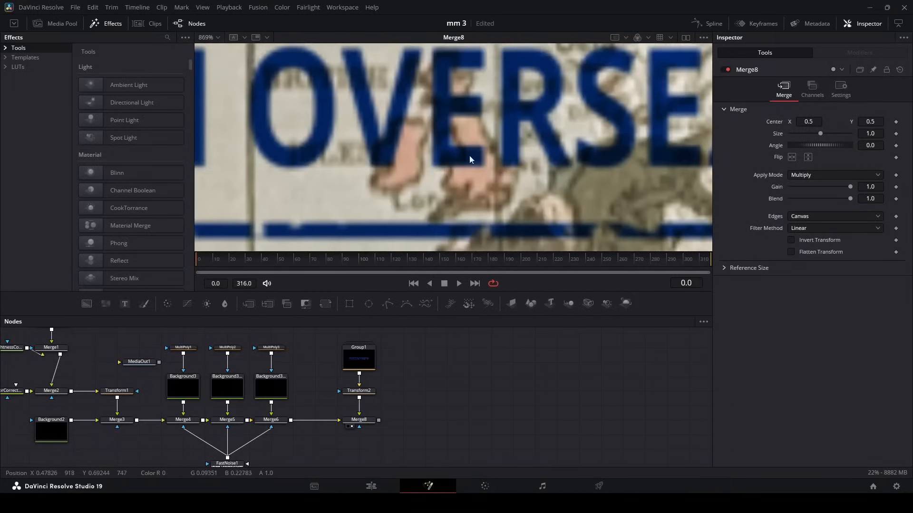
{"action": "scroll", "coordinate": [483, 131], "scroll_direction": "down", "scroll_amount": 9}
{"action": "left_click", "coordinate": [527, 331]}
{"action": "left_click_drag", "start_coordinate": [493, 147], "coordinate": [464, 205]}
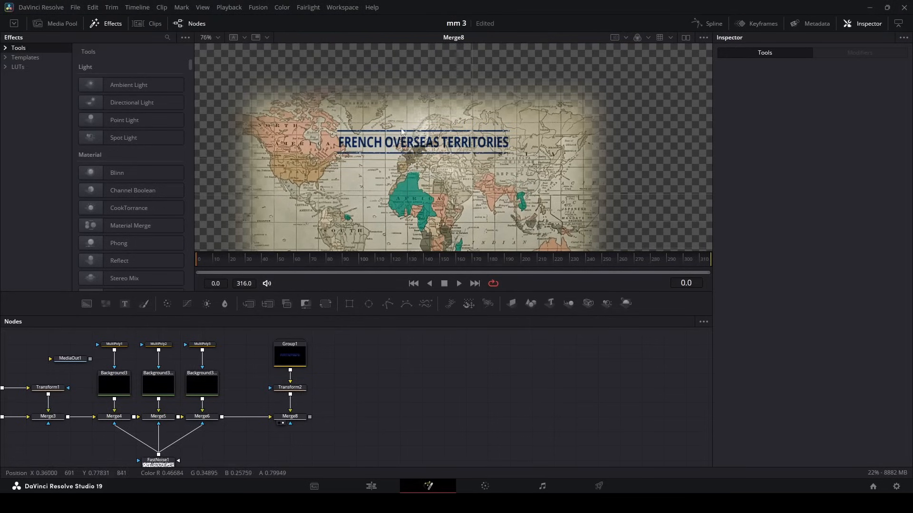
Merge a new black Background over Merge8, mask it with a rectangle, and show the new merge in the viewer.
{"action": "left_click_drag", "start_coordinate": [370, 381], "coordinate": [310, 417]}
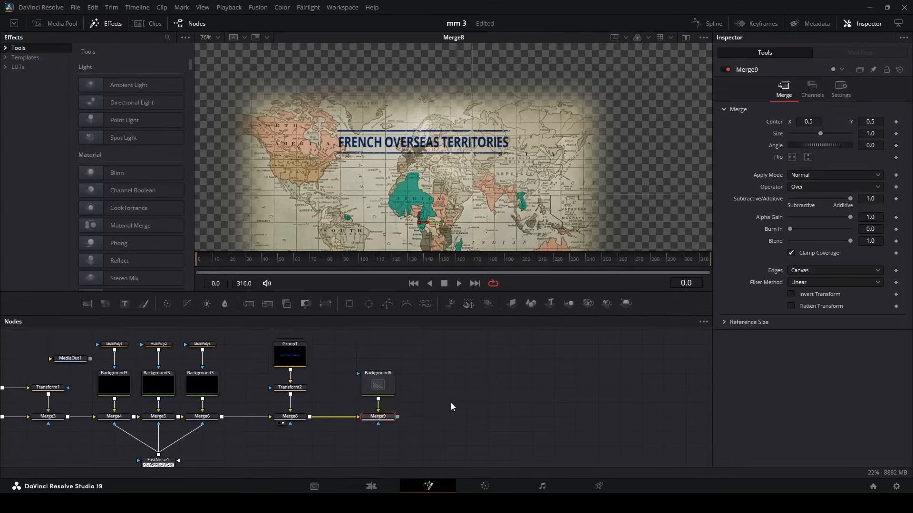
{"action": "left_click", "coordinate": [428, 397]}
{"action": "left_click", "coordinate": [389, 383]}
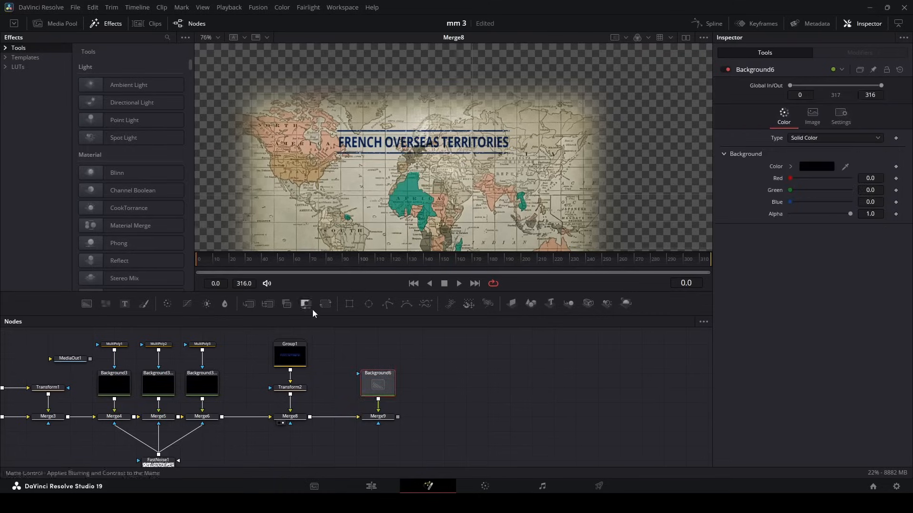
{"action": "left_click", "coordinate": [348, 303]}
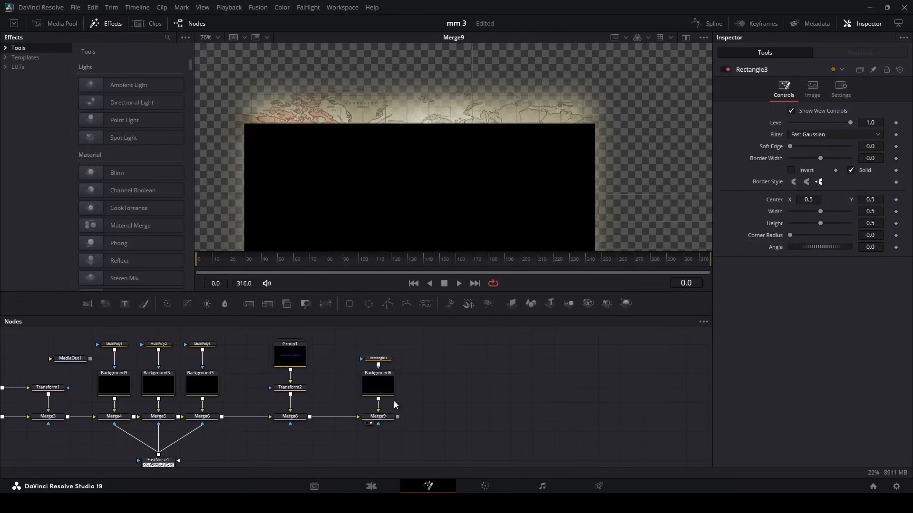
Turn Rectangle3 into an outline by disabling Solid and setting its border width to 0.003.
{"action": "scroll", "coordinate": [431, 147], "scroll_direction": "down", "scroll_amount": 3}
{"action": "left_click", "coordinate": [851, 170]}
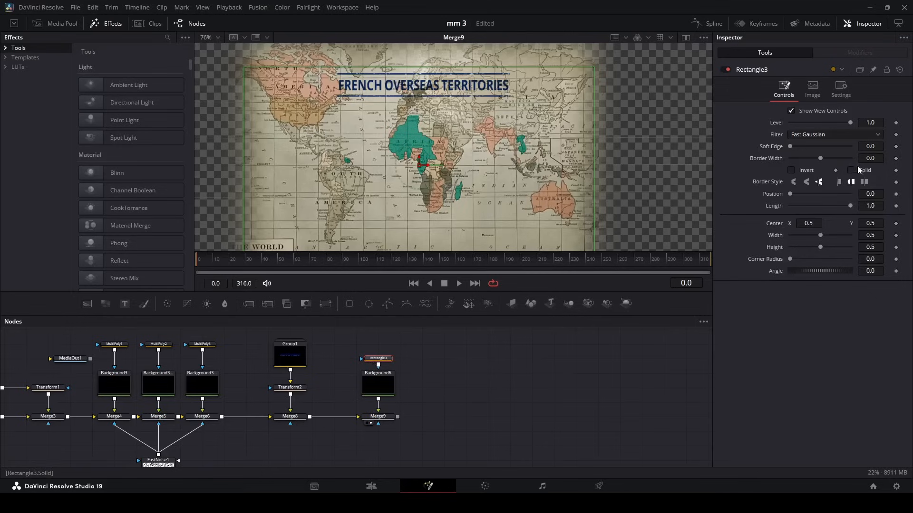
{"action": "left_click_drag", "start_coordinate": [870, 158], "coordinate": [881, 158]}
Reshape Rectangle3 around the title to about 0.20 wide and 0.41 high, centred at about Y 0.71.
{"action": "left_click_drag", "start_coordinate": [594, 185], "coordinate": [476, 186]}
{"action": "scroll", "coordinate": [425, 221], "scroll_direction": "down", "scroll_amount": 3}
{"action": "left_click_drag", "start_coordinate": [425, 215], "coordinate": [393, 93]}
{"action": "scroll", "coordinate": [394, 214], "scroll_direction": "up", "scroll_amount": 3}
{"action": "left_click_drag", "start_coordinate": [448, 97], "coordinate": [453, 126]}
{"action": "left_click_drag", "start_coordinate": [481, 95], "coordinate": [462, 96]}
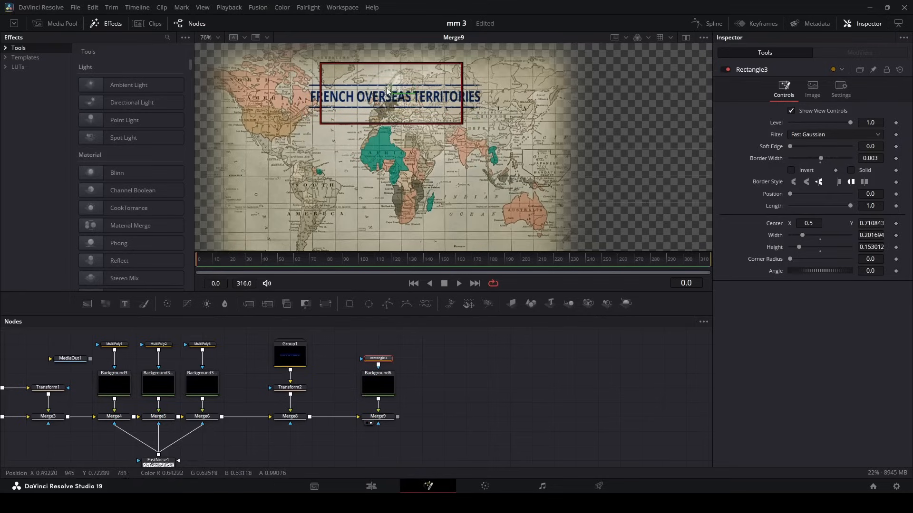
{"action": "left_click_drag", "start_coordinate": [392, 88], "coordinate": [392, 87]}
{"action": "scroll", "coordinate": [427, 148], "scroll_direction": "down", "scroll_amount": 2}
{"action": "left_click_drag", "start_coordinate": [429, 132], "coordinate": [433, 174]}
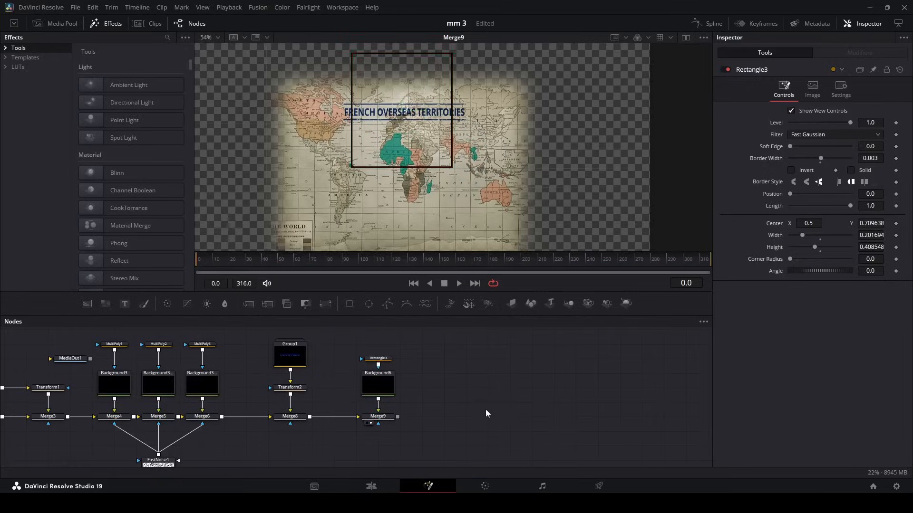
Add a second rectangle mask after Rectangle3 and set its paint mode to Subtract.
{"action": "scroll", "coordinate": [378, 352], "scroll_direction": "up", "scroll_amount": 2}
{"action": "left_click", "coordinate": [374, 348]}
{"action": "left_click", "coordinate": [350, 303]}
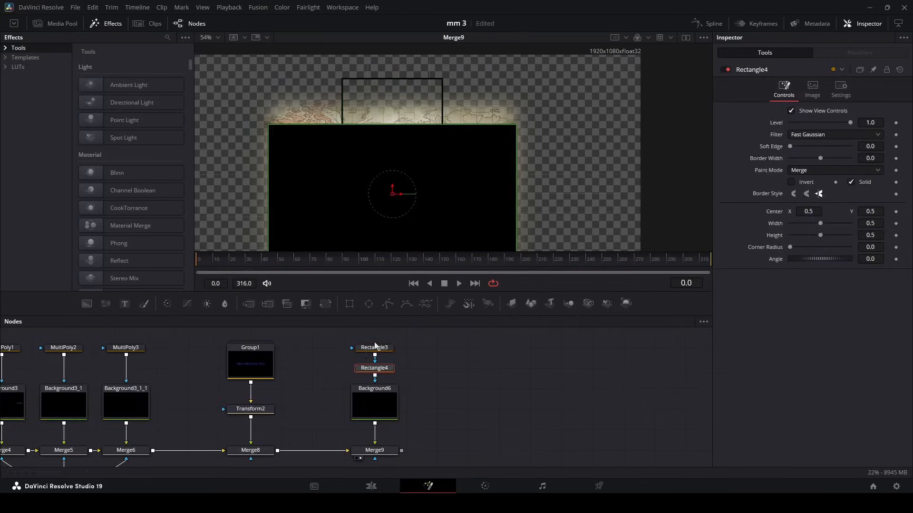
{"action": "left_click", "coordinate": [826, 171]}
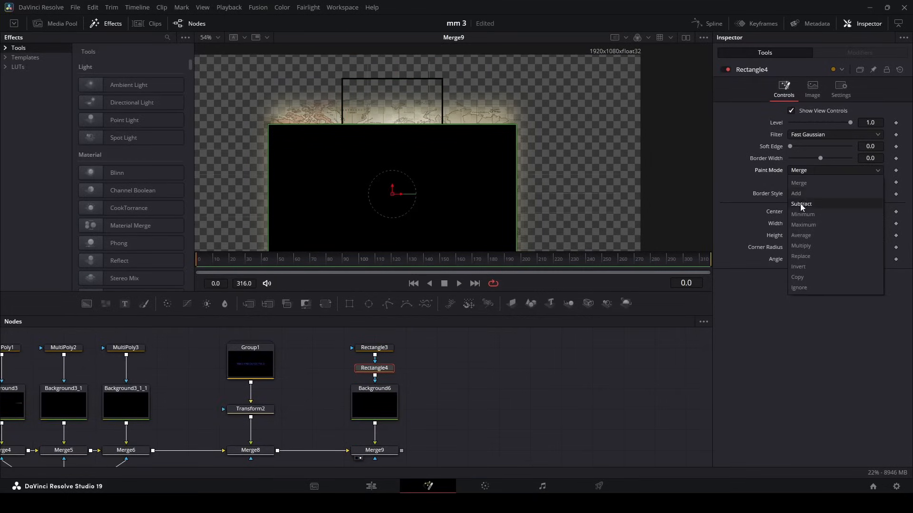
{"action": "left_click", "coordinate": [827, 203]}
Reshape Rectangle4 to about 0.37 high at centre Y 0.71 and invert it to keep only the outline's vertical sides.
{"action": "scroll", "coordinate": [391, 169], "scroll_direction": "down", "scroll_amount": 2}
{"action": "left_click_drag", "start_coordinate": [393, 168], "coordinate": [394, 132]}
{"action": "left_click_drag", "start_coordinate": [403, 188], "coordinate": [473, 210]}
{"action": "scroll", "coordinate": [407, 178], "scroll_direction": "up", "scroll_amount": 6}
{"action": "scroll", "coordinate": [473, 210], "scroll_direction": "down", "scroll_amount": 1}
{"action": "left_click_drag", "start_coordinate": [434, 75], "coordinate": [434, 66]}
{"action": "left_click_drag", "start_coordinate": [434, 129], "coordinate": [435, 119]}
{"action": "left_click_drag", "start_coordinate": [482, 200], "coordinate": [482, 202]}
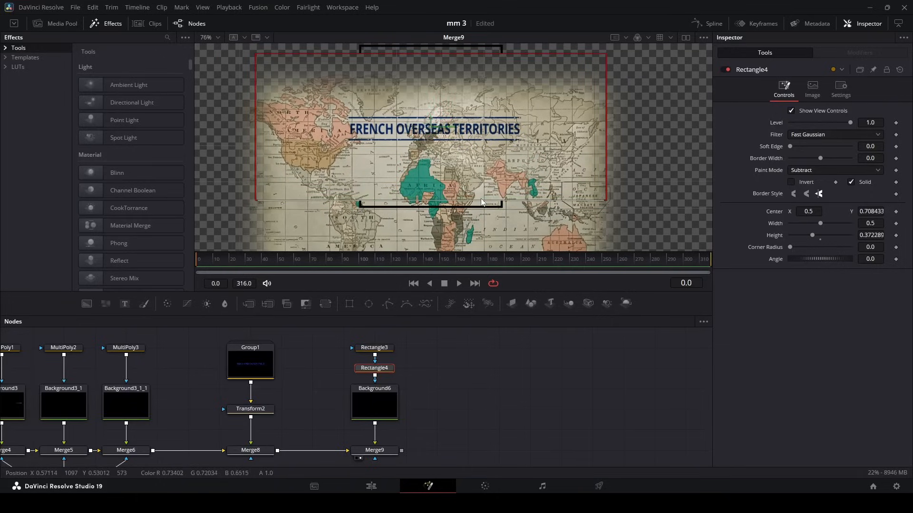
{"action": "left_click", "coordinate": [792, 182]}
{"action": "left_click", "coordinate": [458, 385]}
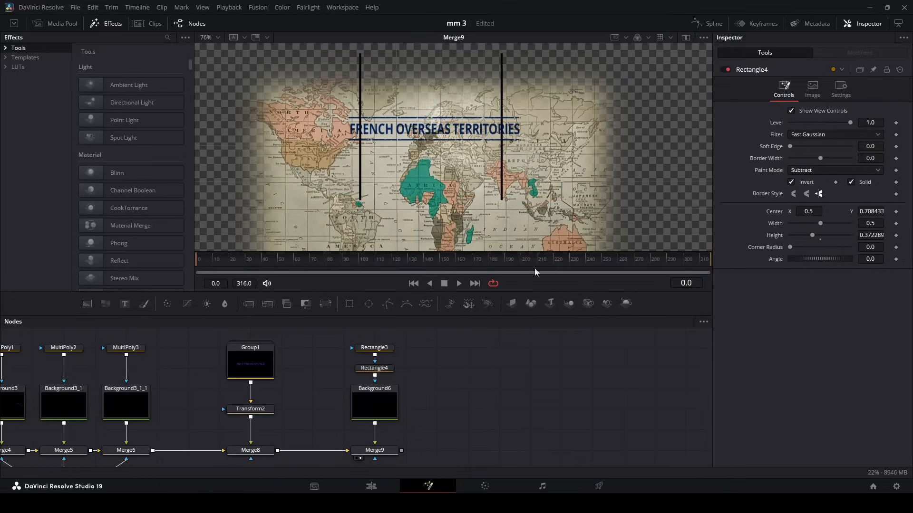
{"action": "scroll", "coordinate": [418, 163], "scroll_direction": "down", "scroll_amount": 2}
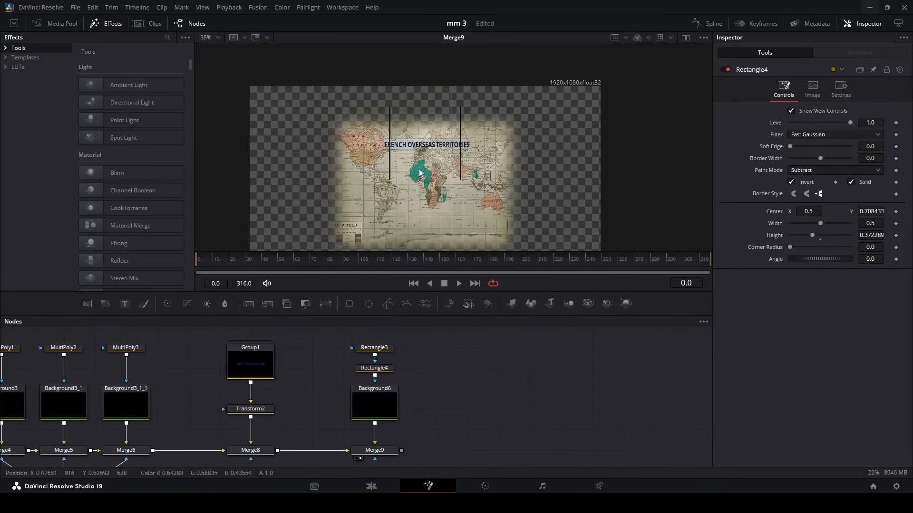
{"action": "scroll", "coordinate": [437, 176], "scroll_direction": "up", "scroll_amount": 2}
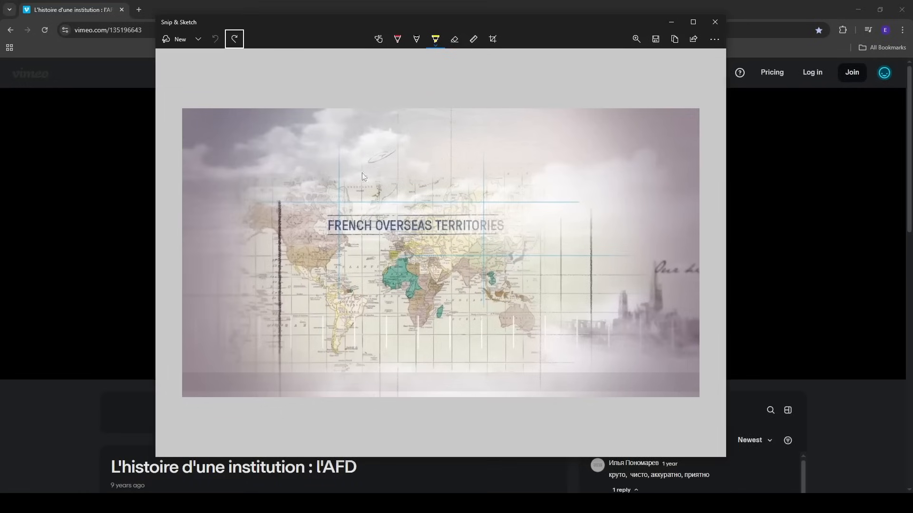
In the Snip & Sketch reference, trace the vertical guide lines, undo those strokes, and highlight the horizontal lines above and below the title.
{"action": "left_click_drag", "start_coordinate": [336, 143], "coordinate": [336, 304]}
{"action": "left_click", "coordinate": [478, 147]}
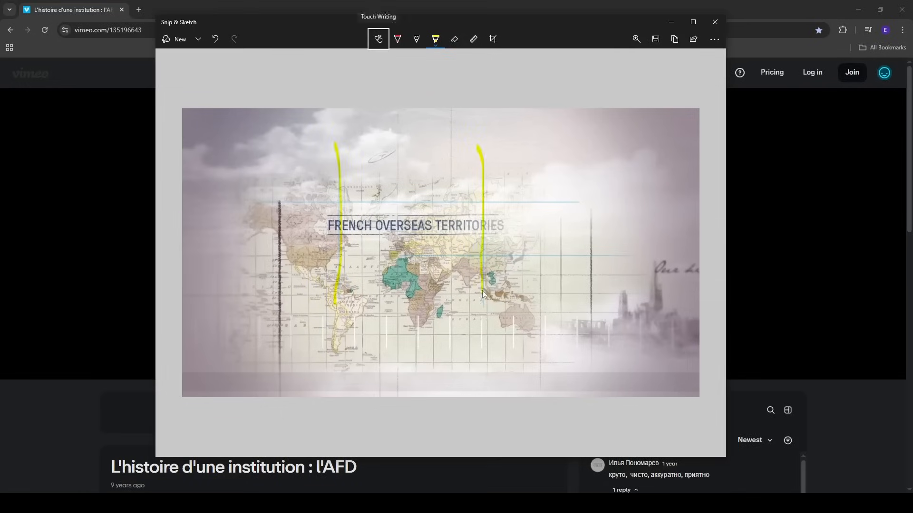
{"action": "key", "text": "ctrl+z"}
{"action": "key", "text": "ctrl+z"}
{"action": "mouse_move", "coordinate": [264, 203]}
{"action": "left_mouse_down"}
{"action": "mouse_move", "coordinate": [510, 213]}
{"action": "mouse_move", "coordinate": [569, 199]}
{"action": "left_mouse_up"}
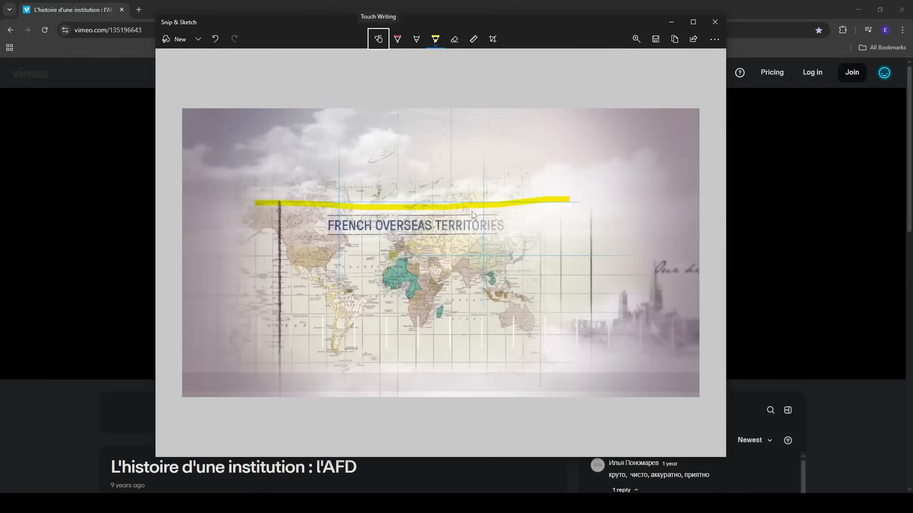
{"action": "left_click_drag", "start_coordinate": [417, 253], "coordinate": [629, 255]}
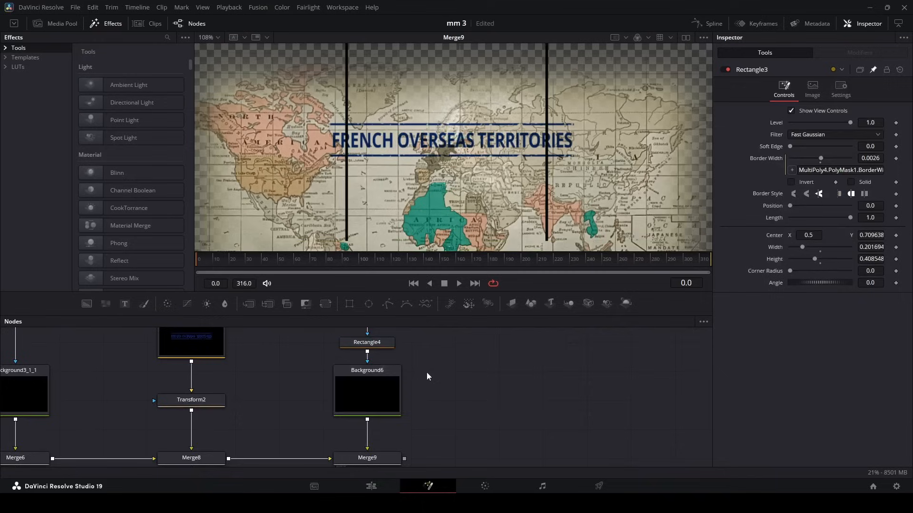
Detach Background6 with its masks from Merge9, move them clear, and show Background6 in the viewer.
{"action": "scroll", "coordinate": [427, 372], "scroll_direction": "up", "scroll_amount": 1}
{"action": "scroll", "coordinate": [401, 395], "scroll_direction": "down", "scroll_amount": 2}
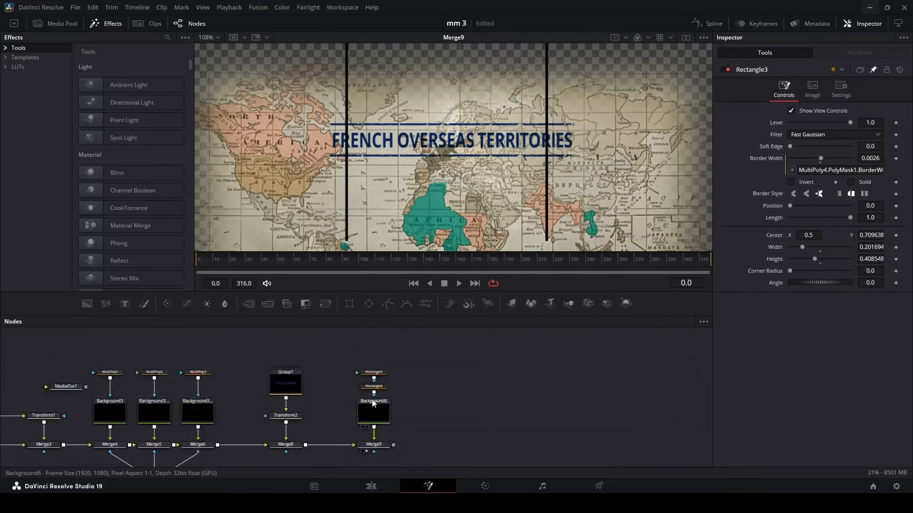
{"action": "scroll", "coordinate": [331, 336], "scroll_direction": "up", "scroll_amount": 2}
{"action": "left_click_drag", "start_coordinate": [331, 338], "coordinate": [407, 417]}
{"action": "key", "text": "1"}
Duplicate Background6, merge the copy over the original with a new Merge, and arrange the nodes side by side.
{"action": "scroll", "coordinate": [411, 187], "scroll_direction": "down", "scroll_amount": 2}
{"action": "left_click", "coordinate": [362, 381]}
{"action": "key", "text": "ctrl+c"}
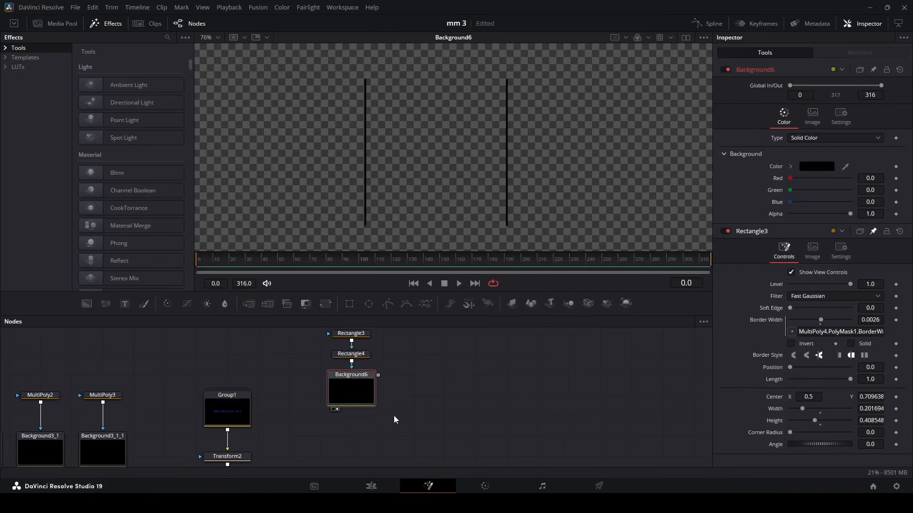
{"action": "left_click", "coordinate": [394, 415]}
{"action": "key", "text": "ctrl+v"}
{"action": "left_click_drag", "start_coordinate": [379, 376], "coordinate": [409, 416]}
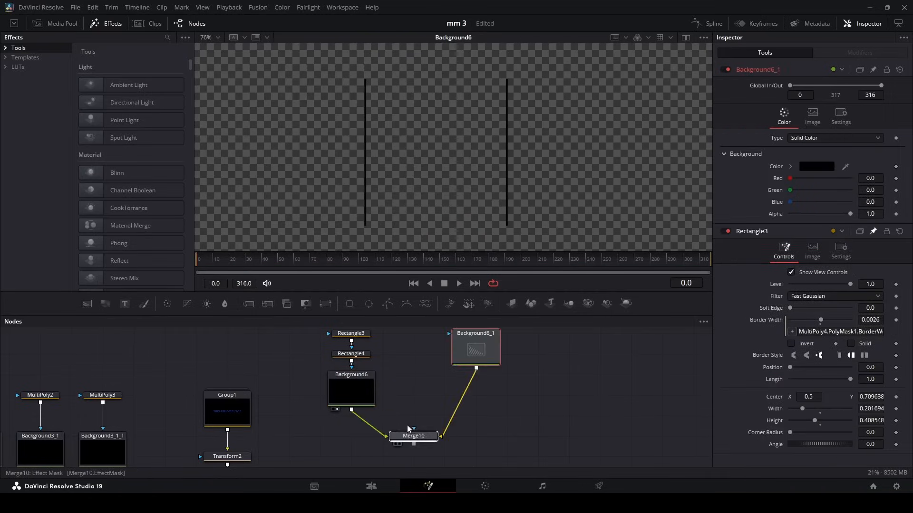
{"action": "left_click_drag", "start_coordinate": [492, 353], "coordinate": [444, 389]}
{"action": "left_click_drag", "start_coordinate": [401, 436], "coordinate": [371, 437]}
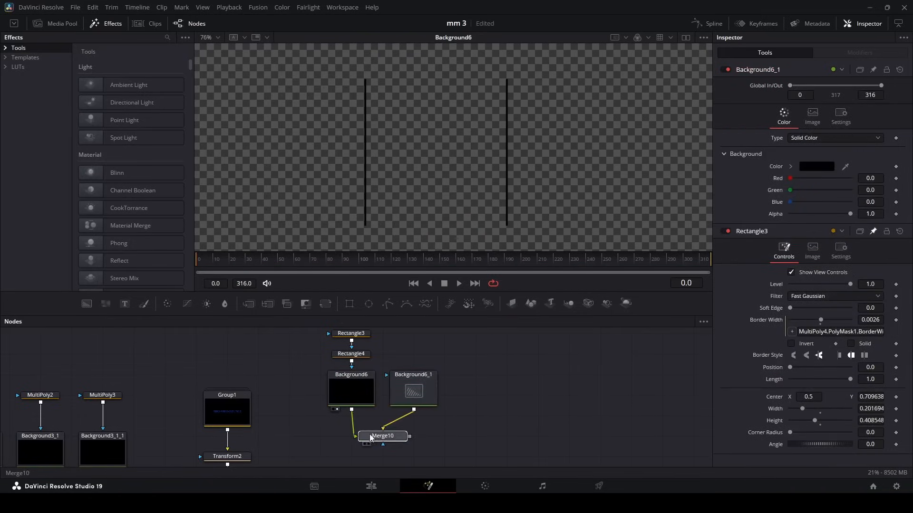
Paste an instance of Rectangle3 as the mask of Background6_1 and show that background in the viewer.
{"action": "scroll", "coordinate": [353, 363], "scroll_direction": "up", "scroll_amount": 2}
{"action": "left_click", "coordinate": [352, 364]}
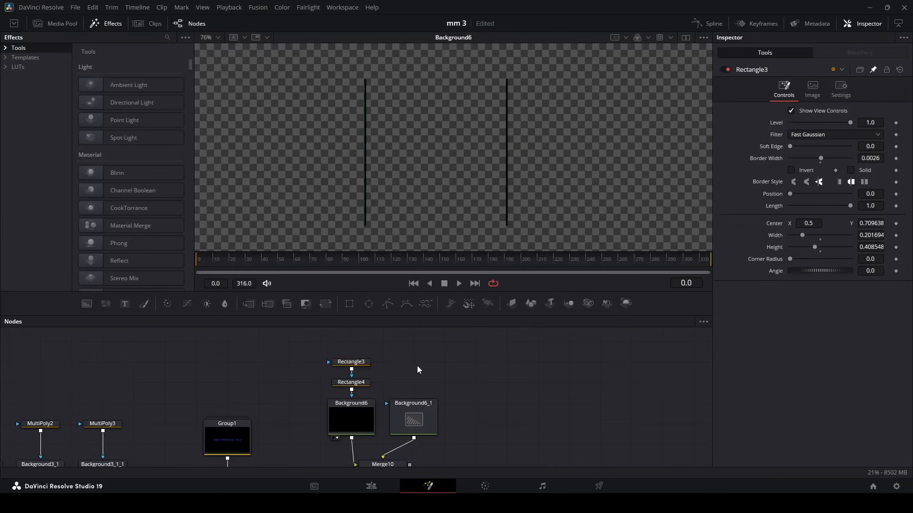
{"action": "key", "text": "ctrl+shift+v"}
{"action": "left_click_drag", "start_coordinate": [435, 362], "coordinate": [435, 406]}
{"action": "left_click", "coordinate": [421, 417]}
{"action": "key", "text": "1"}
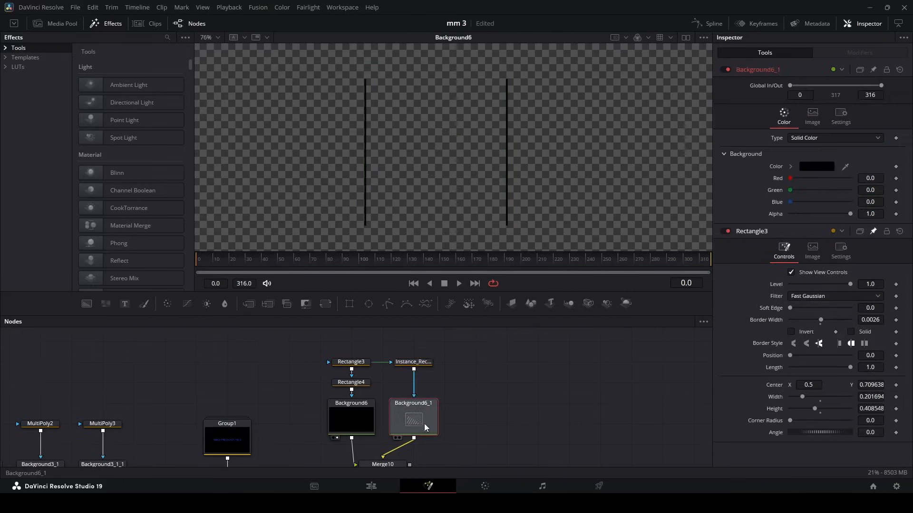
Deinstance the Width and Height of Instance_Rectangle3.
{"action": "left_click", "coordinate": [432, 363]}
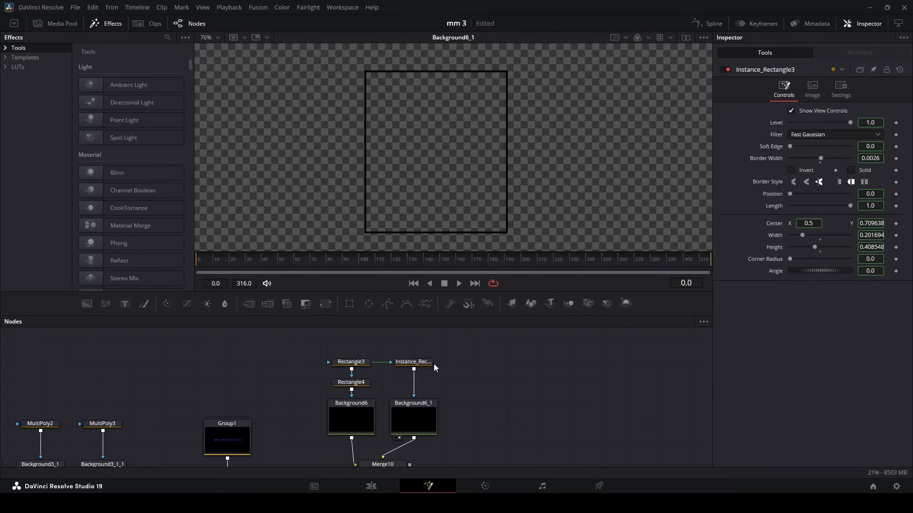
{"action": "right_click", "coordinate": [783, 248]}
{"action": "left_click", "coordinate": [742, 243]}
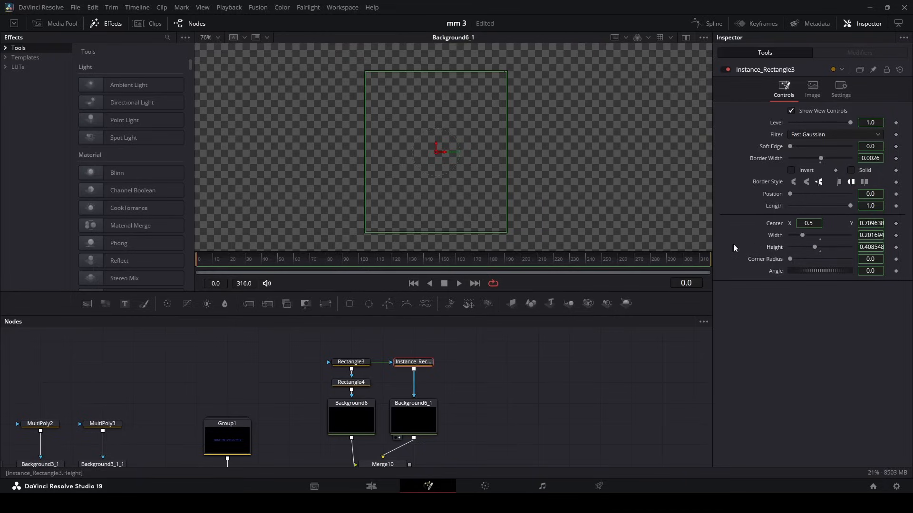
{"action": "right_click", "coordinate": [776, 235]}
{"action": "left_click", "coordinate": [808, 322]}
{"action": "right_click", "coordinate": [773, 248]}
{"action": "left_click", "coordinate": [772, 321]}
{"action": "right_click", "coordinate": [774, 245]}
{"action": "left_click", "coordinate": [790, 329]}
{"action": "right_click", "coordinate": [771, 248]}
{"action": "left_click", "coordinate": [801, 327]}
Deinstance the rectangle's Angle, set it to 90, and reshape the rectangle to about 0.11 wide and 0.88 high.
{"action": "right_click", "coordinate": [781, 272]}
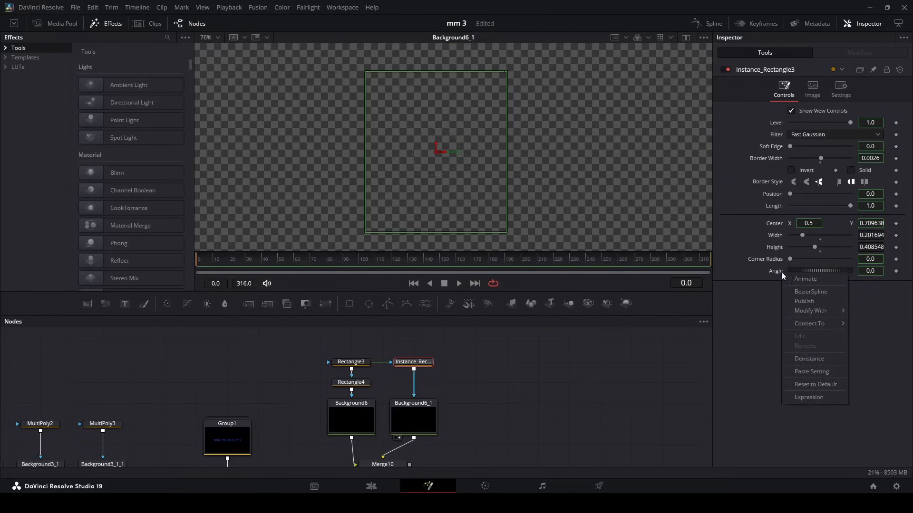
{"action": "key", "text": "Escape"}
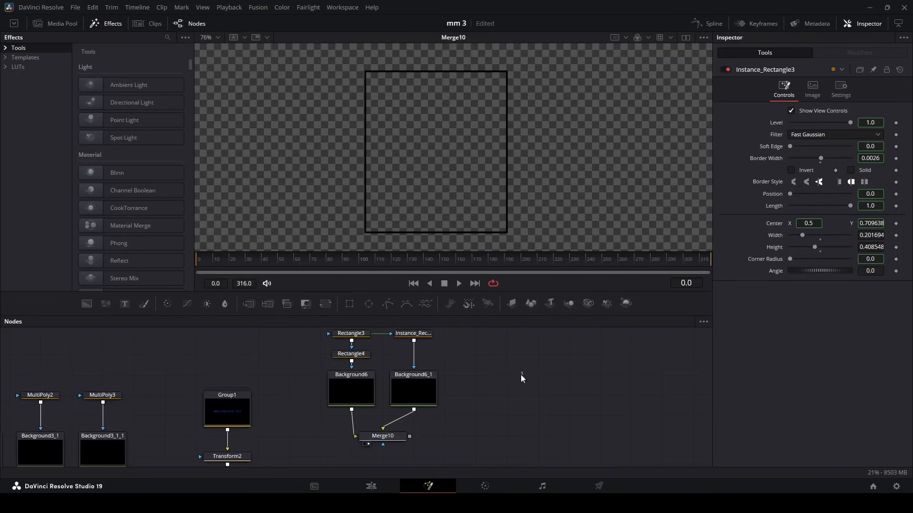
{"action": "left_click", "coordinate": [880, 272]}
{"action": "type", "text": "90"}
{"action": "key", "text": "Return"}
{"action": "mouse_move", "coordinate": [465, 192]}
{"action": "left_mouse_down"}
{"action": "mouse_move", "coordinate": [464, 209]}
{"action": "mouse_move", "coordinate": [460, 179]}
{"action": "left_mouse_up"}
{"action": "left_click_drag", "start_coordinate": [516, 155], "coordinate": [611, 161]}
Add a Polygon mask after Instance_Rectangle3 and draw a slanted four-sided shape across the horizontal rectangle.
{"action": "left_click", "coordinate": [438, 346]}
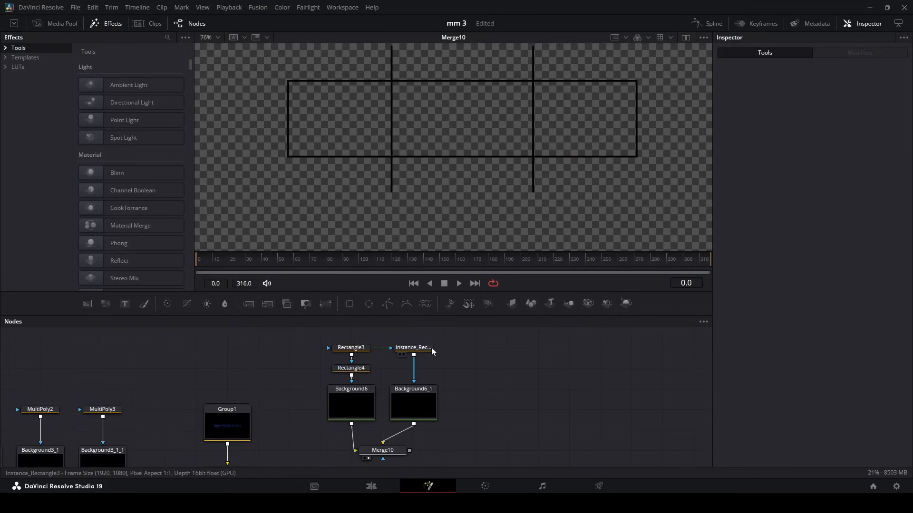
{"action": "left_click", "coordinate": [432, 347]}
{"action": "left_click", "coordinate": [389, 305]}
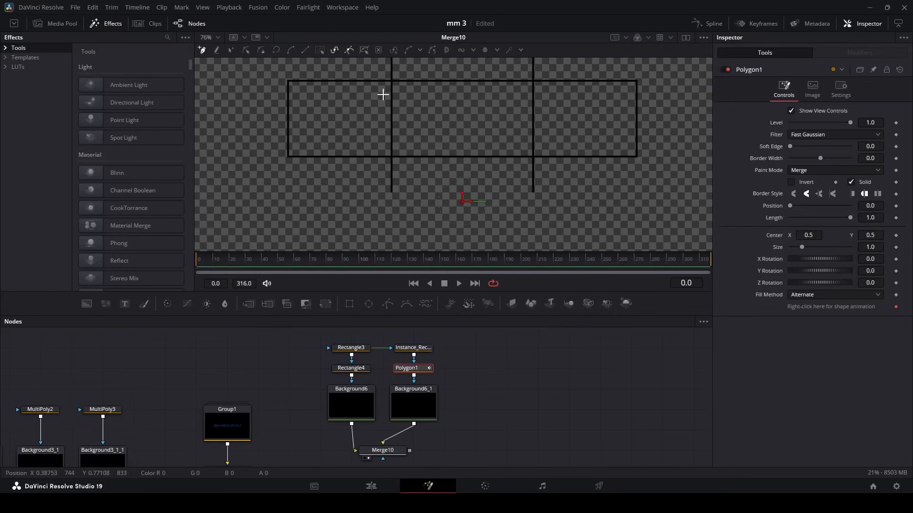
{"action": "left_click", "coordinate": [352, 104]}
{"action": "left_click_drag", "start_coordinate": [362, 178], "coordinate": [495, 210]}
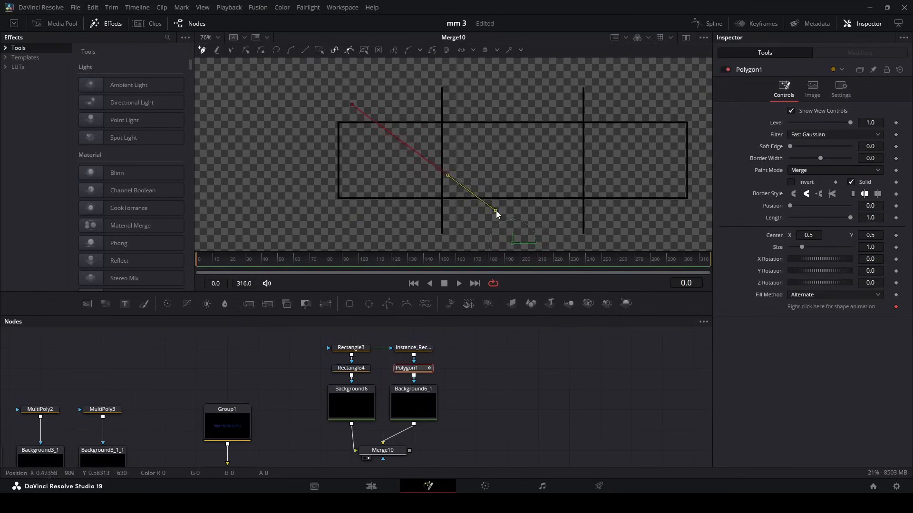
{"action": "left_click", "coordinate": [683, 216]}
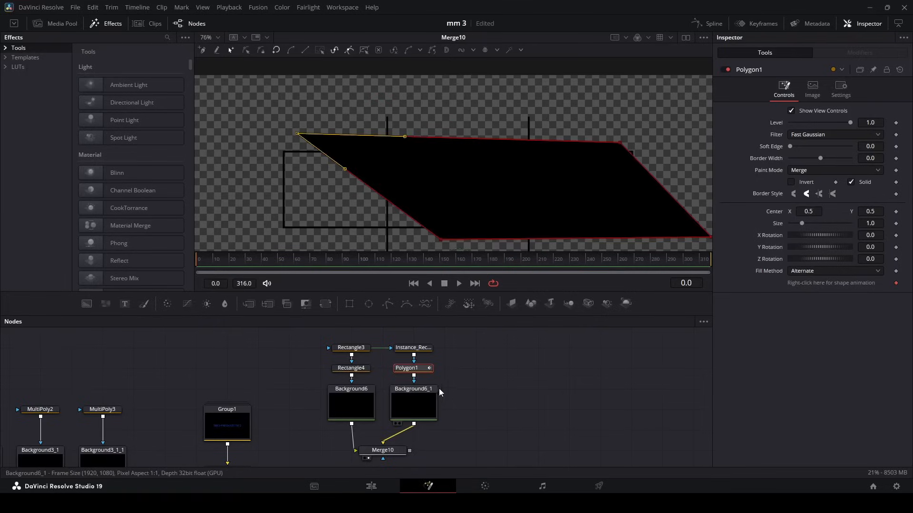
Set the paint mode of Polygon1 to Subtract and invert it to trim the horizontal lines.
{"action": "left_click", "coordinate": [805, 171]}
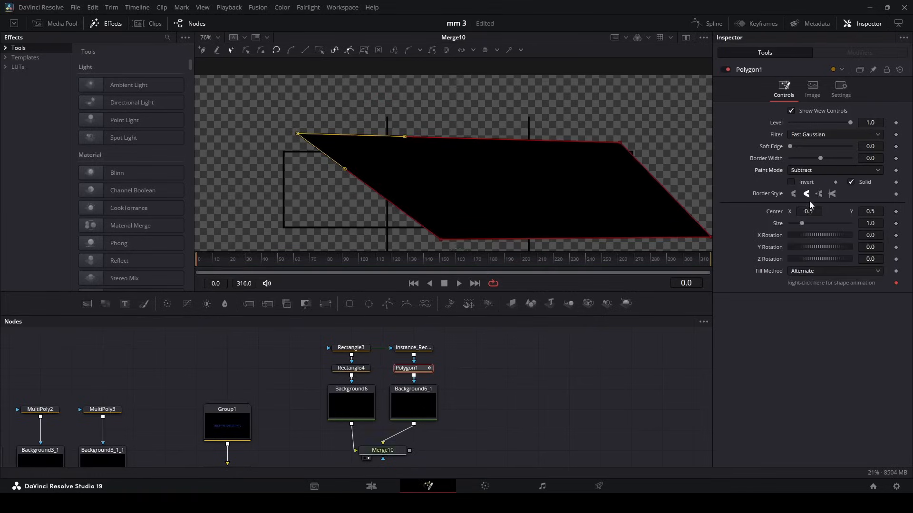
{"action": "left_click", "coordinate": [809, 201]}
{"action": "left_click", "coordinate": [790, 182]}
{"action": "left_click", "coordinate": [557, 390]}
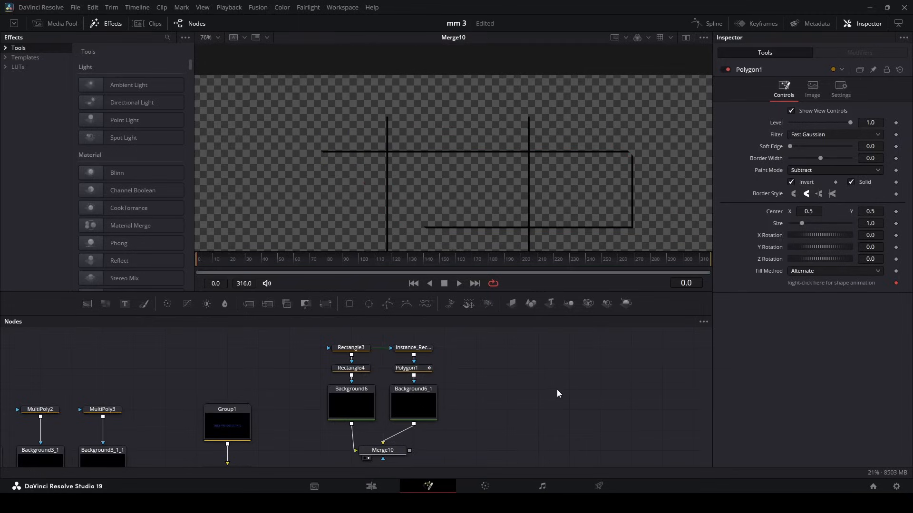
Extend Instance_Rectangle3 to a height of about 1.33 and reduce its border width to 0.0012.
{"action": "left_click", "coordinate": [414, 351]}
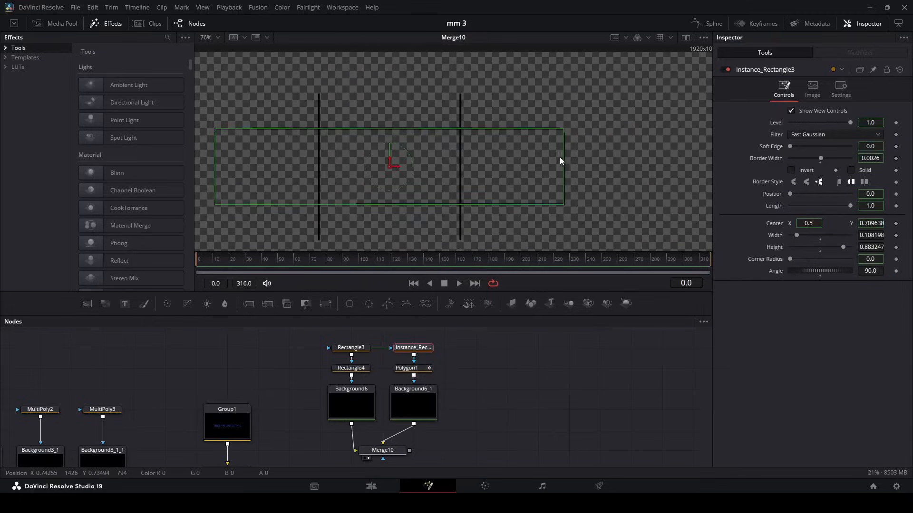
{"action": "left_click_drag", "start_coordinate": [561, 162], "coordinate": [469, 152]}
{"action": "left_click", "coordinate": [420, 350]}
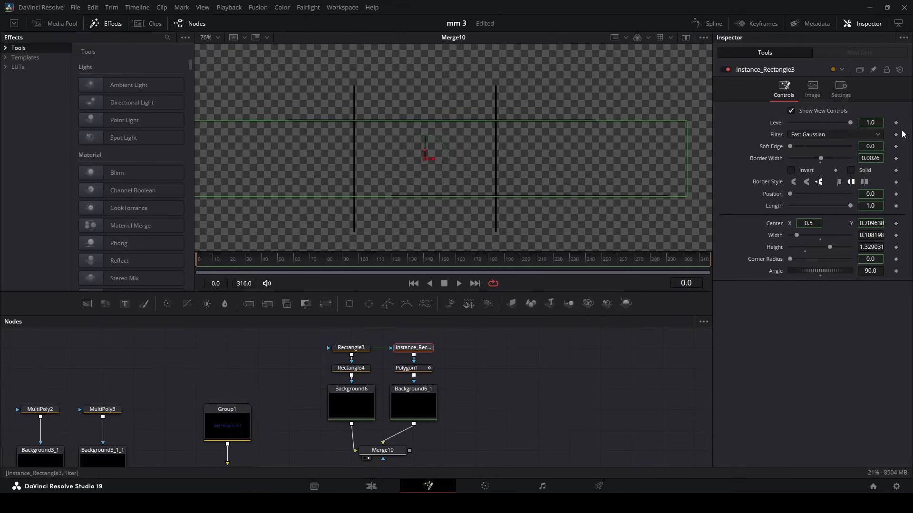
{"action": "left_click_drag", "start_coordinate": [876, 159], "coordinate": [858, 158]}
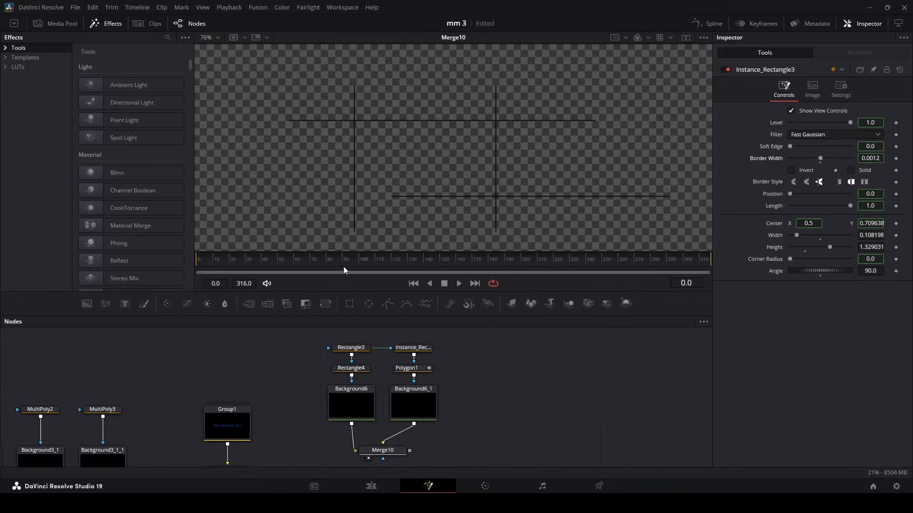
Connect Merge10 to the foreground of Merge9 and show Merge9 in the viewer.
{"action": "scroll", "coordinate": [469, 351], "scroll_direction": "down", "scroll_amount": 3}
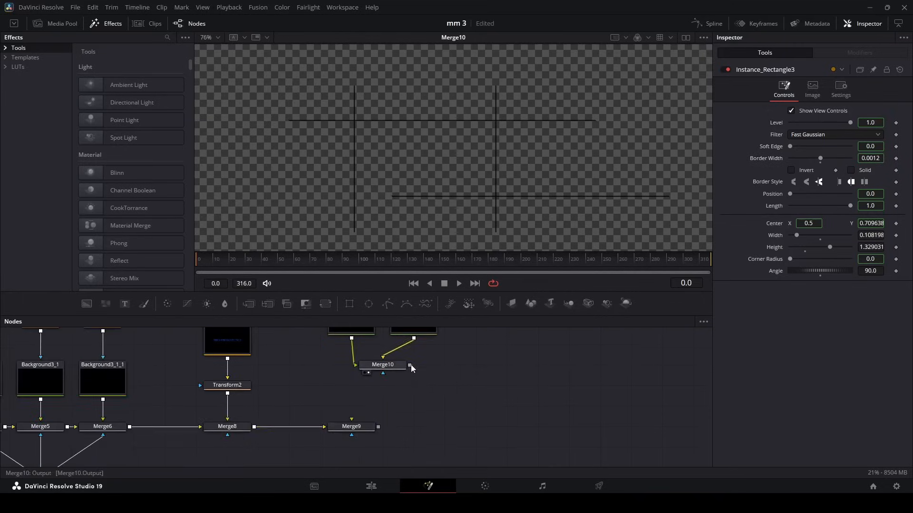
{"action": "left_click", "coordinate": [371, 429]}
{"action": "key", "text": "1"}
Replace Background6_1 with an instance of Background6, masked by Polygon1 and feeding Merge10.
{"action": "scroll", "coordinate": [457, 404], "scroll_direction": "up", "scroll_amount": 2}
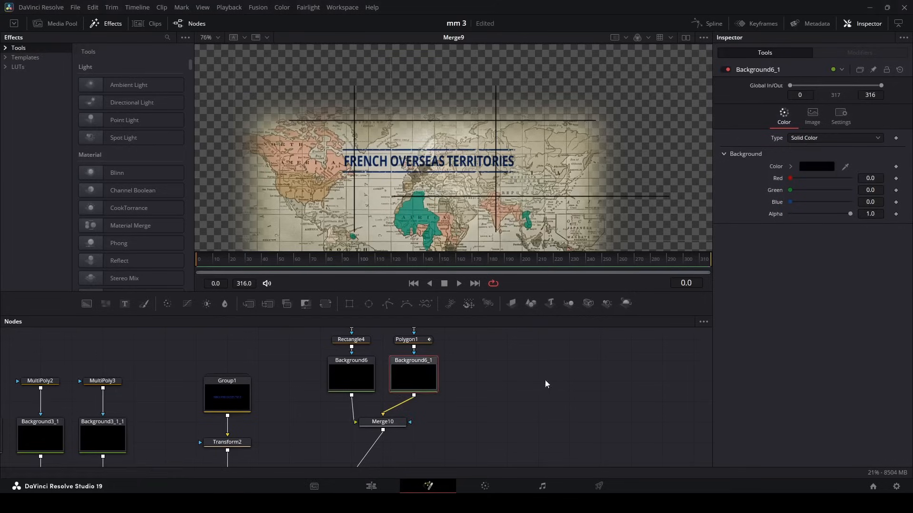
{"action": "left_click", "coordinate": [424, 375]}
{"action": "left_click", "coordinate": [347, 369]}
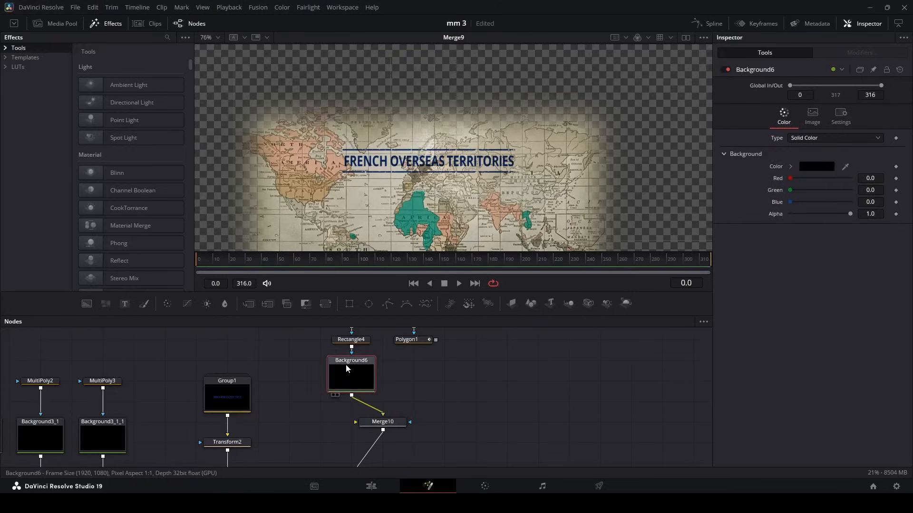
{"action": "key", "text": "ctrl+shift+v"}
{"action": "left_click_drag", "start_coordinate": [436, 339], "coordinate": [407, 442]}
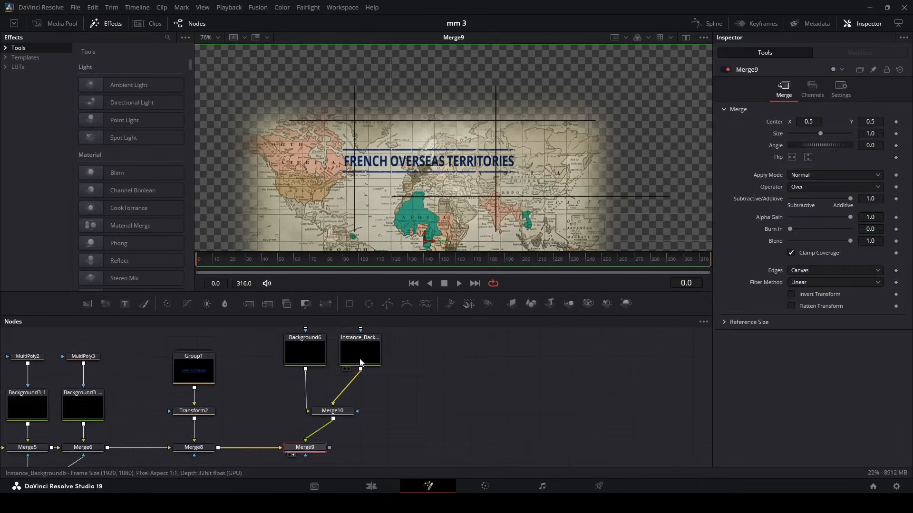
Set the colour of Instance_Background6 to #00aaff so the guide lines turn light blue.
{"action": "left_click", "coordinate": [360, 359]}
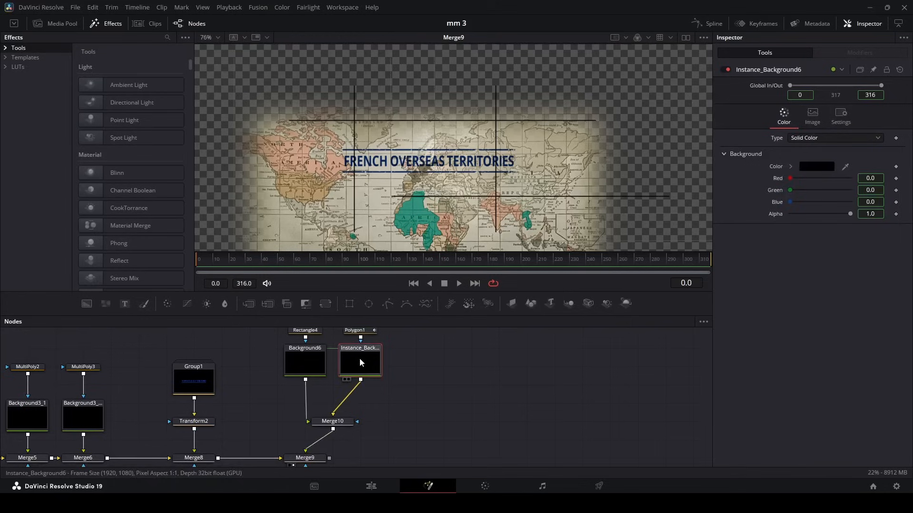
{"action": "left_click", "coordinate": [824, 167]}
{"action": "type", "text": "#00aaff"}
{"action": "left_click_drag", "start_coordinate": [497, 154], "coordinate": [669, 241]}
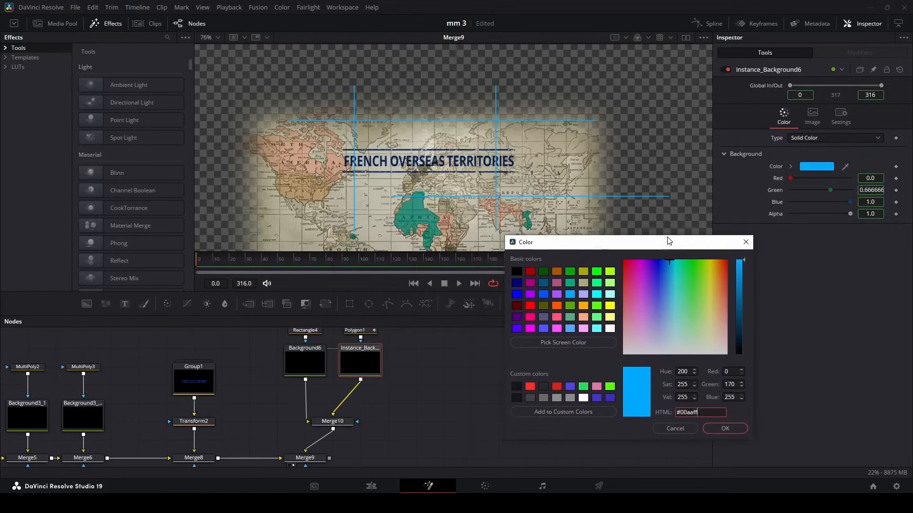
{"action": "left_click", "coordinate": [725, 428]}
Deinstance the Center of Instance_Rectangle3 so it can be positioned independently of Rectangle3.
{"action": "left_click_drag", "start_coordinate": [398, 432], "coordinate": [418, 419]}
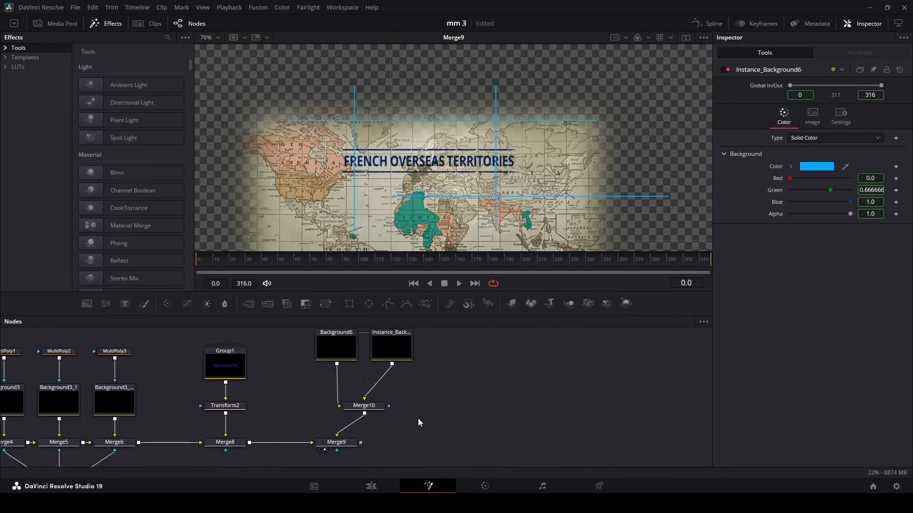
{"action": "scroll", "coordinate": [417, 418], "scroll_direction": "up", "scroll_amount": 3}
{"action": "left_click", "coordinate": [348, 382]}
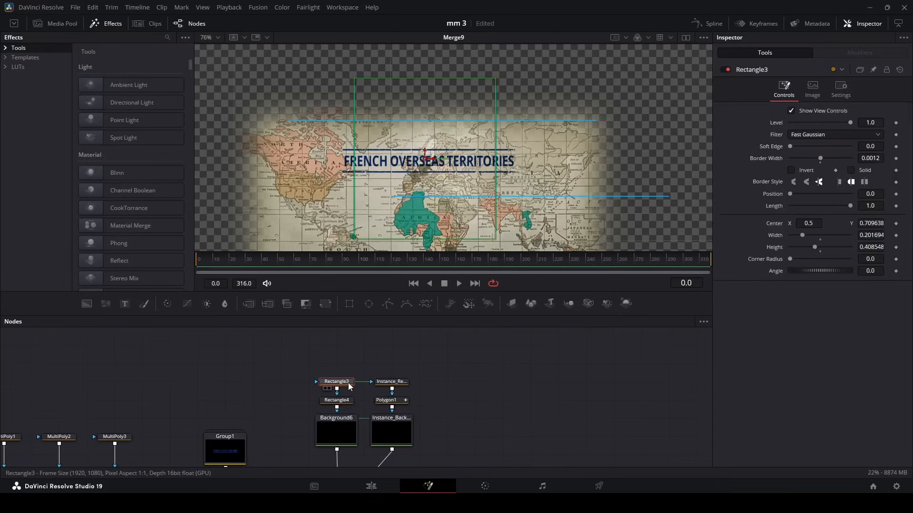
{"action": "left_click", "coordinate": [390, 382]}
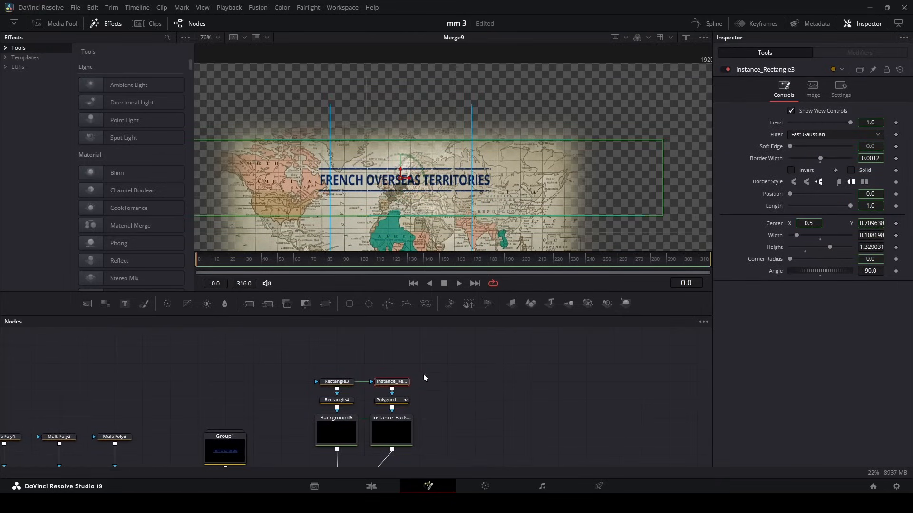
{"action": "left_click_drag", "start_coordinate": [423, 378], "coordinate": [485, 339]}
{"action": "right_click", "coordinate": [763, 222]}
{"action": "left_click", "coordinate": [791, 310]}
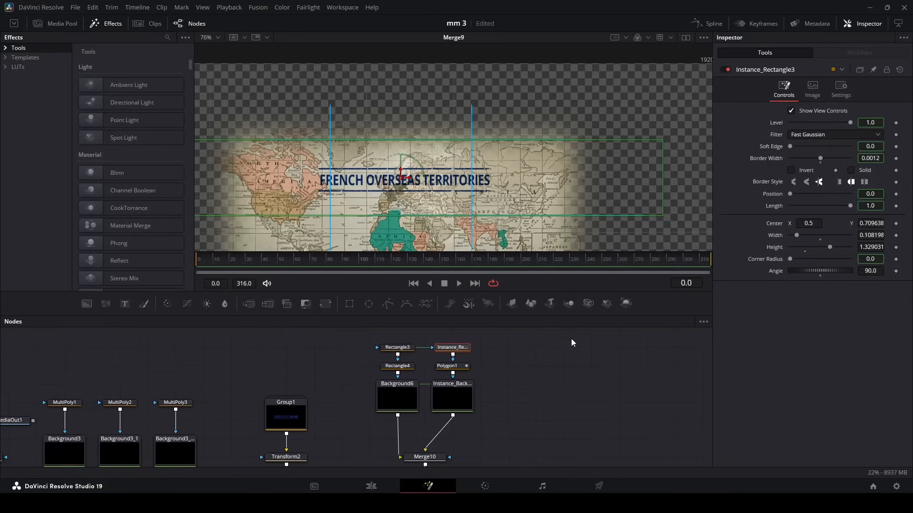
Move Rectangle3 up to a Center Y of about 0.766 to reposition the vertical guide lines.
{"action": "left_click", "coordinate": [394, 348]}
{"action": "left_click_drag", "start_coordinate": [401, 172], "coordinate": [418, 148]}
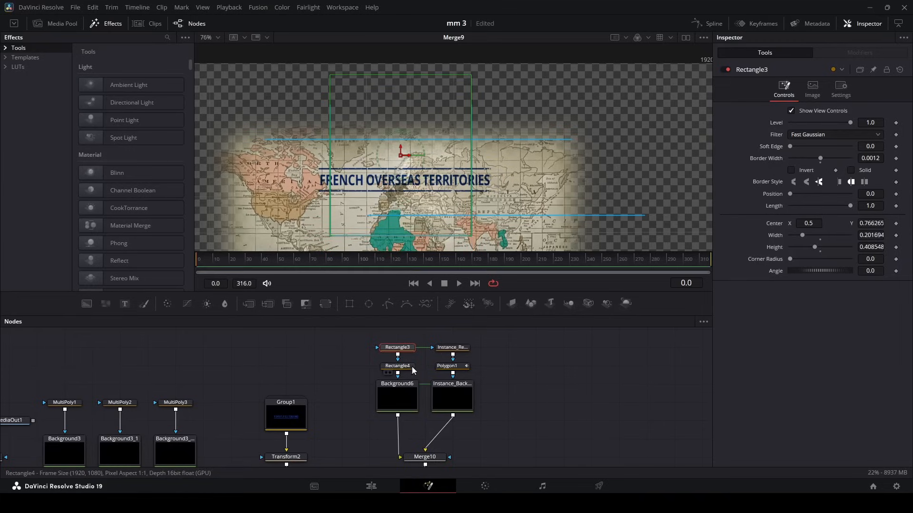
{"action": "left_click", "coordinate": [410, 366]}
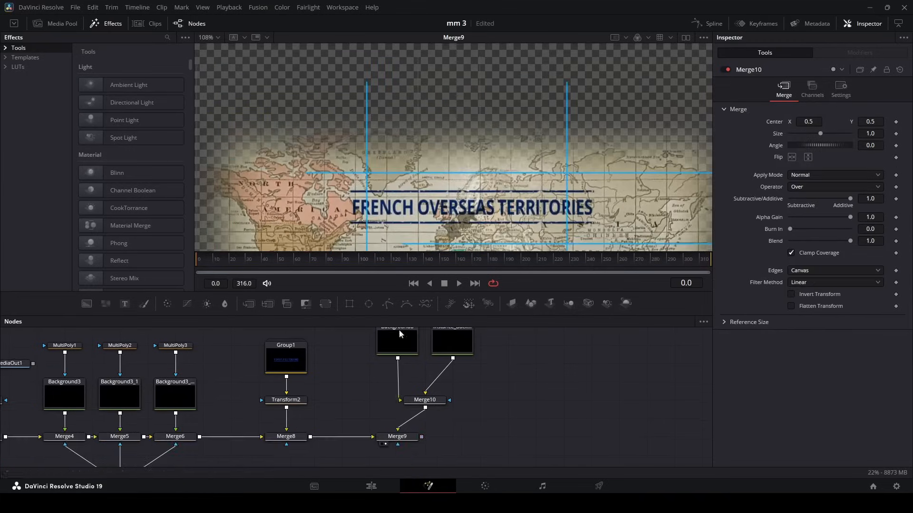
Reduce the Level of Instance_Rectangle3 to 0.535 to make the horizontal guide lines fainter.
{"action": "scroll", "coordinate": [400, 334], "scroll_direction": "up", "scroll_amount": 2}
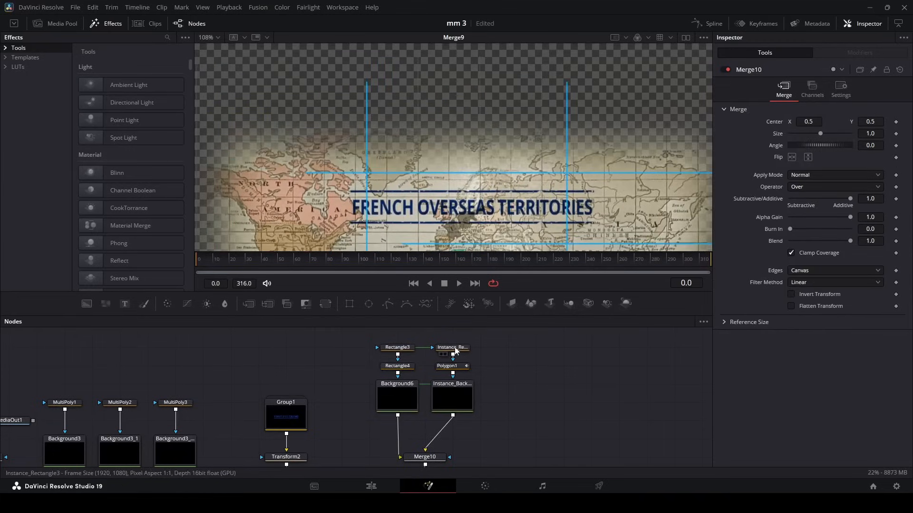
{"action": "left_click", "coordinate": [454, 349]}
{"action": "left_click_drag", "start_coordinate": [844, 124], "coordinate": [822, 123]}
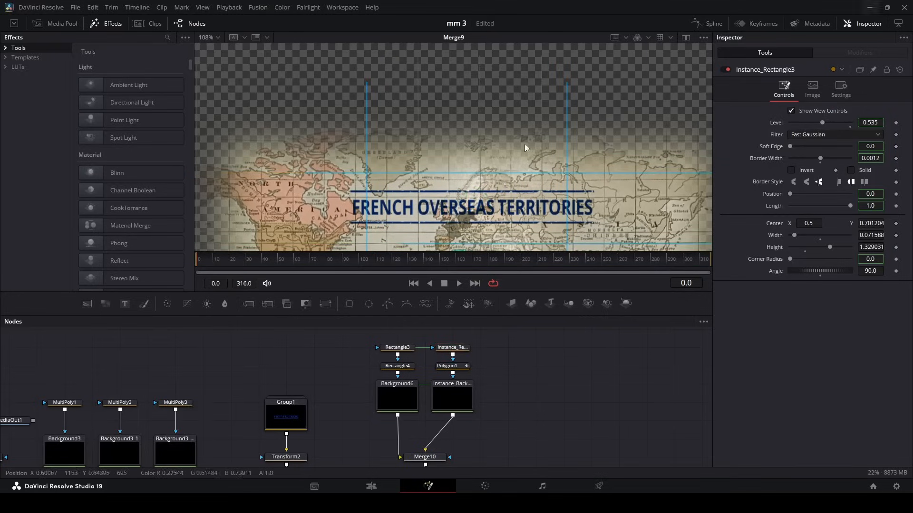
{"action": "key", "text": "ctrl+f"}
{"action": "scroll", "coordinate": [499, 168], "scroll_direction": "down", "scroll_amount": 3}
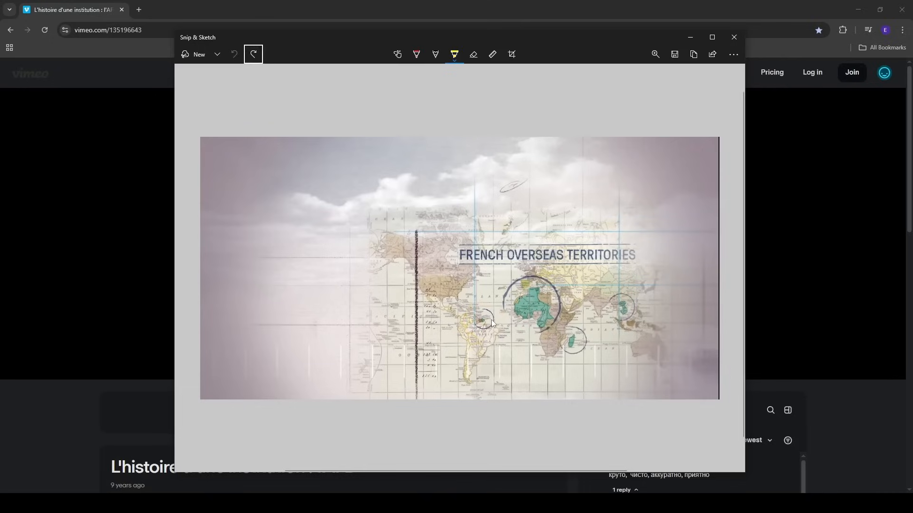
Remove Polygon1's shape keyframe and move its lower corner point along the lower horizontal guide line to trim it.
{"action": "mouse_move", "coordinate": [499, 306]}
{"action": "left_mouse_down"}
{"action": "mouse_move", "coordinate": [505, 291]}
{"action": "mouse_move", "coordinate": [566, 285]}
{"action": "mouse_move", "coordinate": [537, 331]}
{"action": "left_mouse_up"}
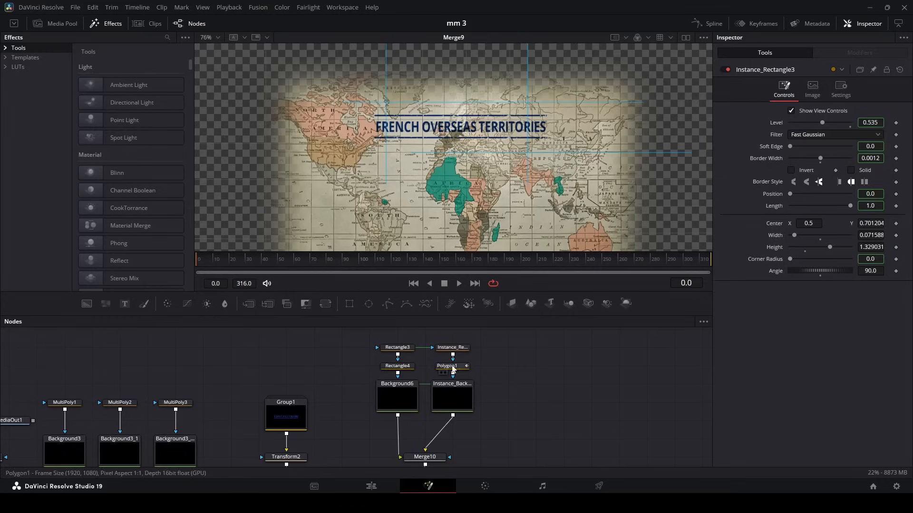
{"action": "left_click", "coordinate": [447, 365]}
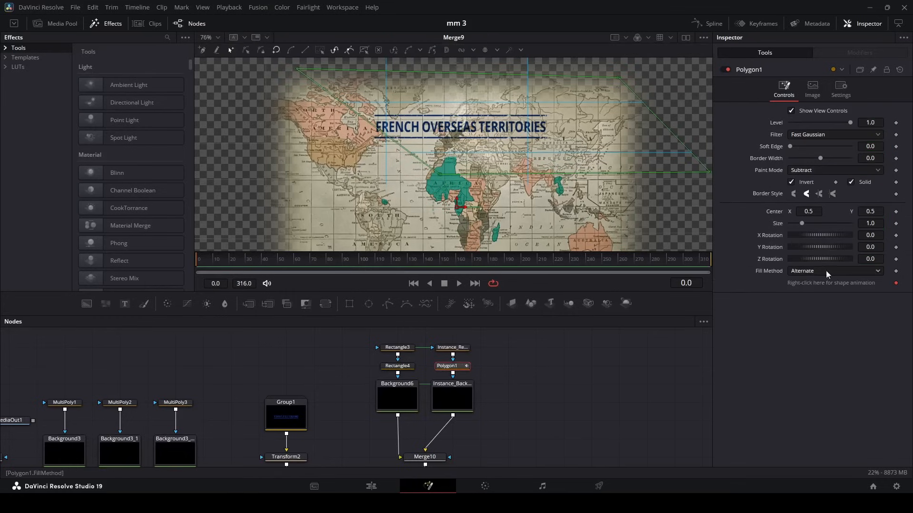
{"action": "left_click", "coordinate": [896, 284]}
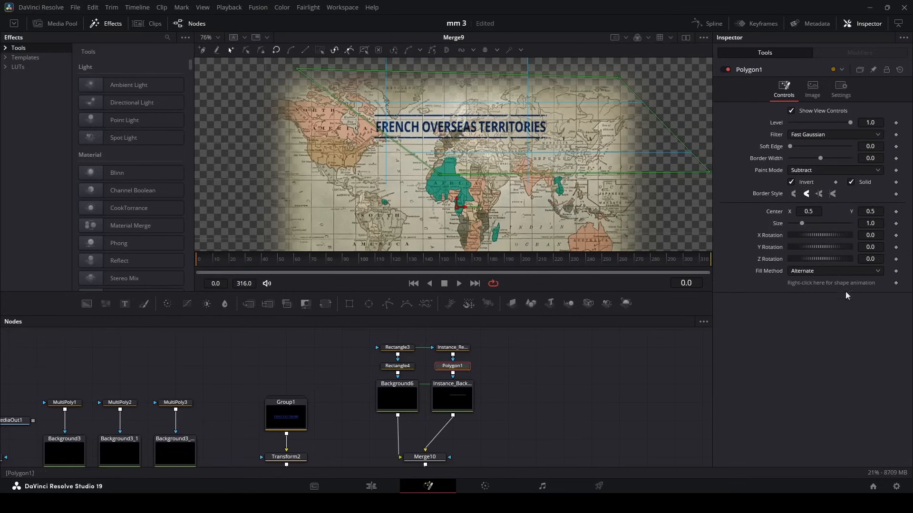
{"action": "left_click_drag", "start_coordinate": [439, 175], "coordinate": [496, 180]}
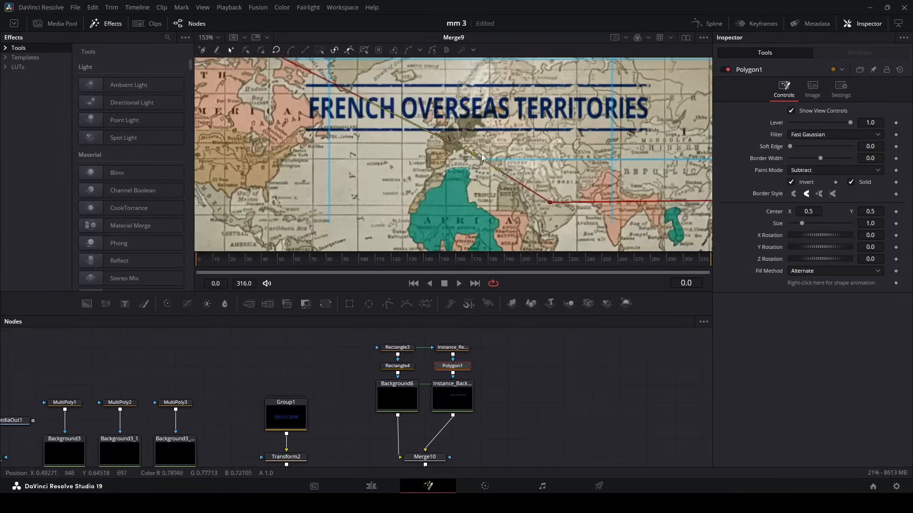
Bring MediaOut1 beside Merge9, connect Merge9's output to it, and show MediaOut1 in the viewer.
{"action": "left_click_drag", "start_coordinate": [65, 392], "coordinate": [497, 426]}
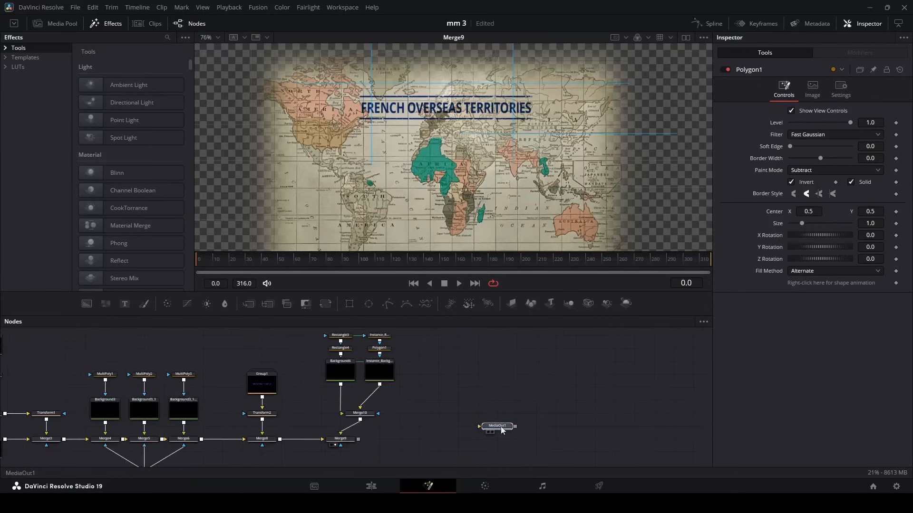
{"action": "left_click_drag", "start_coordinate": [358, 440], "coordinate": [480, 426]}
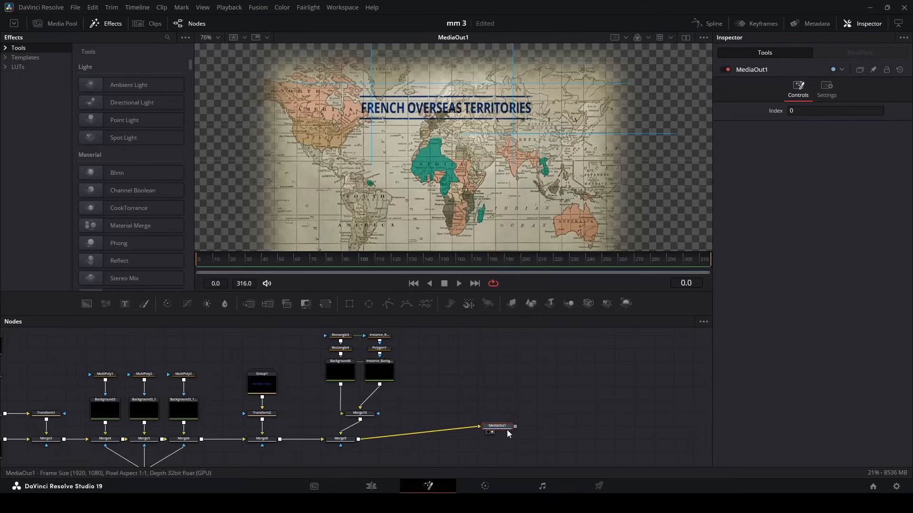
Merge a new Background onto the line between Merge9 and MediaOut1 and mask it with an Ellipse.
{"action": "left_click_drag", "start_coordinate": [105, 303], "coordinate": [112, 327]}
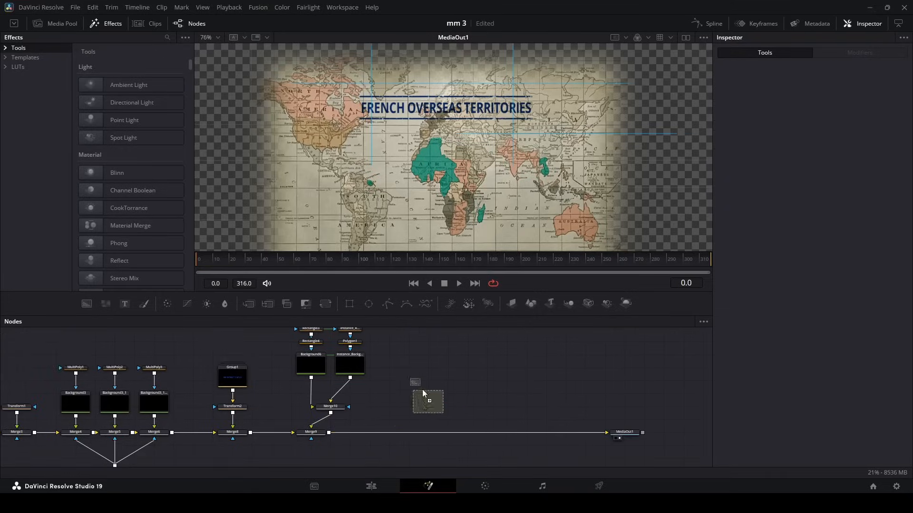
{"action": "left_click_drag", "start_coordinate": [422, 390], "coordinate": [409, 432]}
{"action": "left_click", "coordinate": [408, 390]}
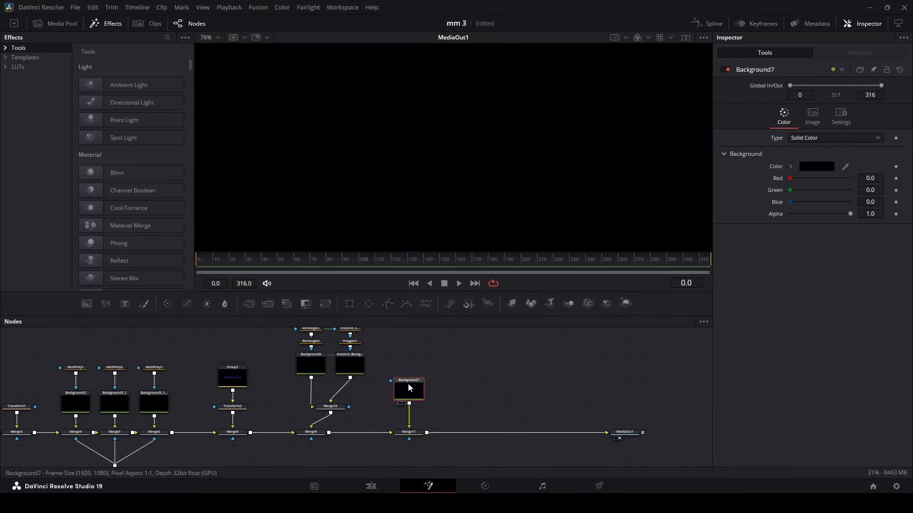
{"action": "left_click", "coordinate": [369, 304]}
Turn off Solid on Ellipse1 and set its border width to 0.0245 to make a ring.
{"action": "scroll", "coordinate": [516, 124], "scroll_direction": "down", "scroll_amount": 3}
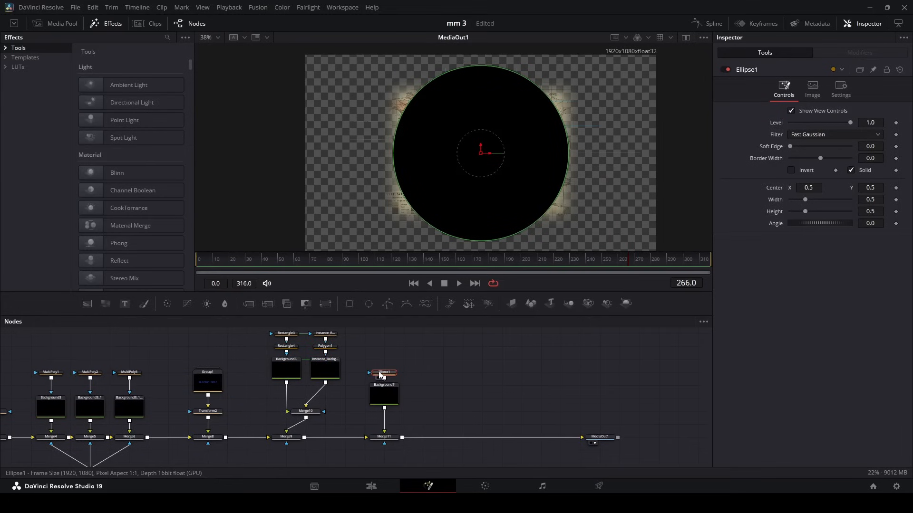
{"action": "left_click", "coordinate": [851, 170]}
{"action": "left_click_drag", "start_coordinate": [870, 158], "coordinate": [882, 158]}
{"action": "left_click", "coordinate": [501, 375]}
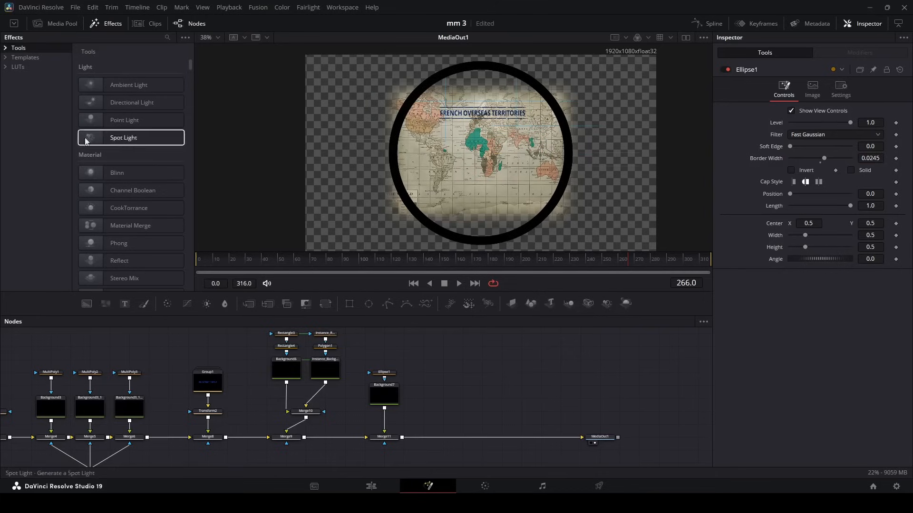
Find the Paper Edge template by searching "paper" and insert it between Ellipse1 and Background7.
{"action": "left_click", "coordinate": [167, 38]}
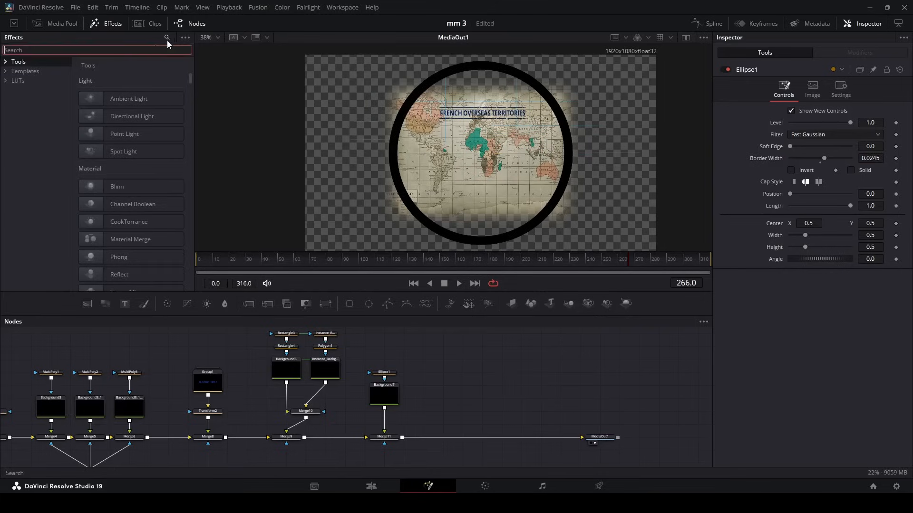
{"action": "type", "text": "paper"}
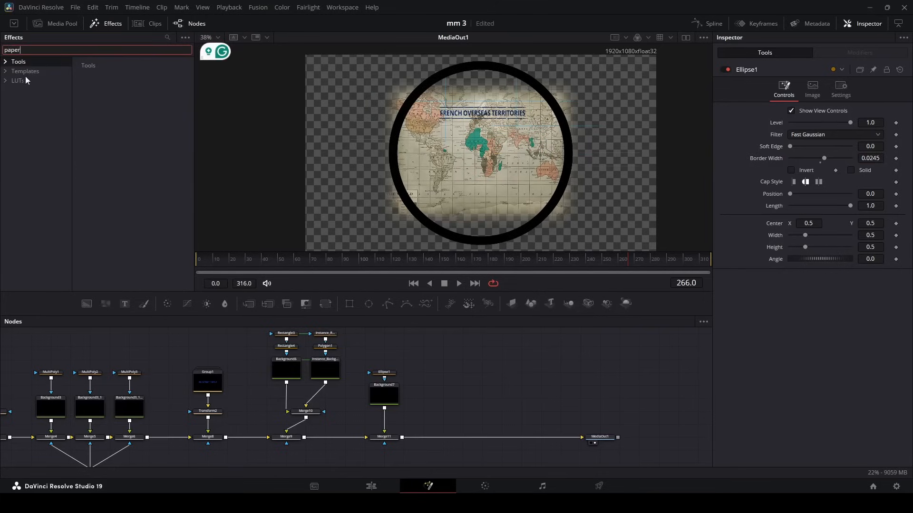
{"action": "left_click", "coordinate": [28, 73]}
{"action": "left_click", "coordinate": [114, 99]}
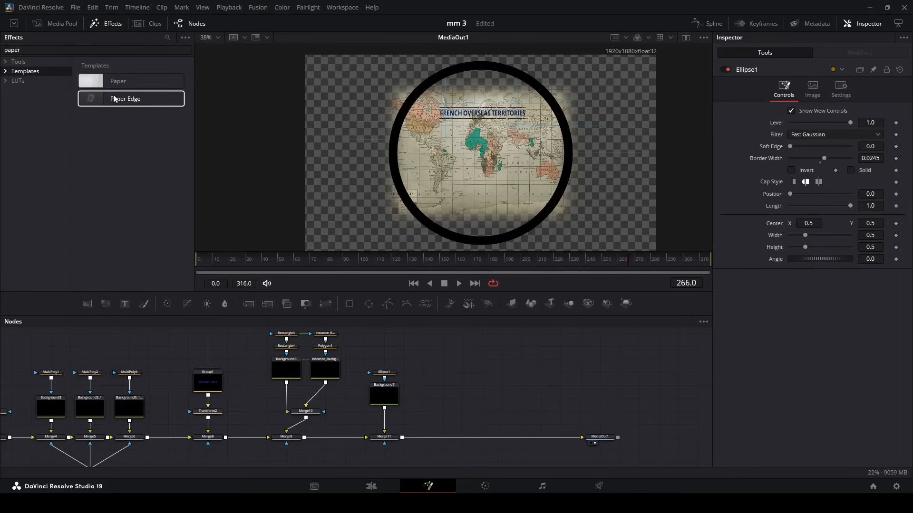
{"action": "left_click_drag", "start_coordinate": [111, 102], "coordinate": [439, 250]}
{"action": "left_click_drag", "start_coordinate": [449, 389], "coordinate": [440, 381]}
{"action": "left_click_drag", "start_coordinate": [379, 373], "coordinate": [379, 347]}
{"action": "left_click_drag", "start_coordinate": [440, 381], "coordinate": [384, 359]}
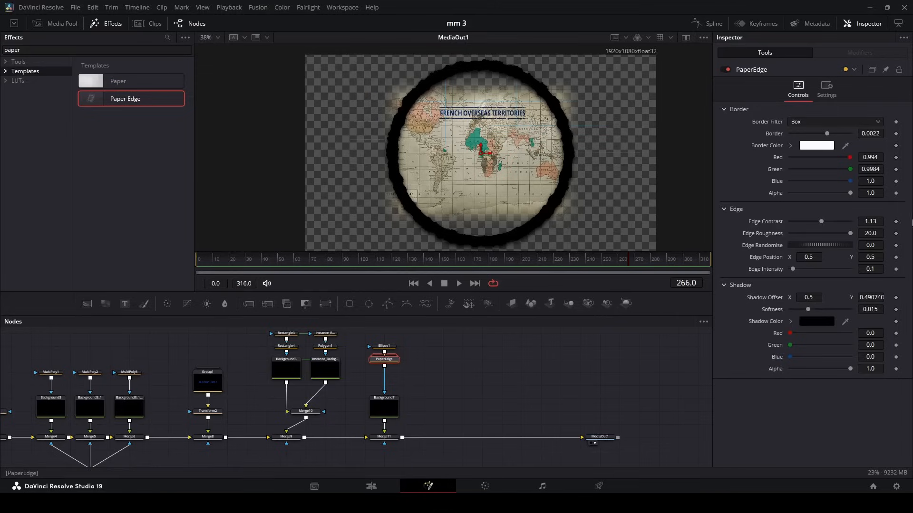
Set PaperEdge's shadow alpha to 0 and its Edge Roughness to 5.66.
{"action": "left_click_drag", "start_coordinate": [851, 369], "coordinate": [789, 369]}
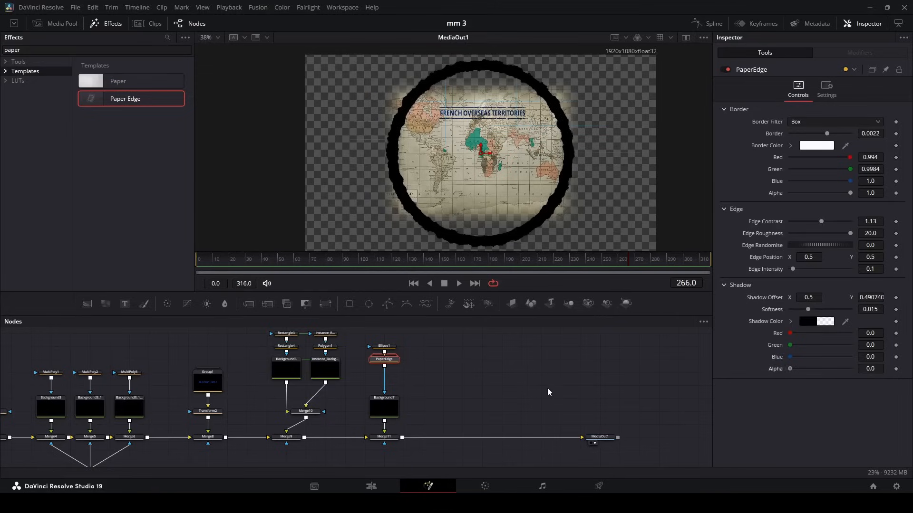
{"action": "left_click", "coordinate": [725, 285]}
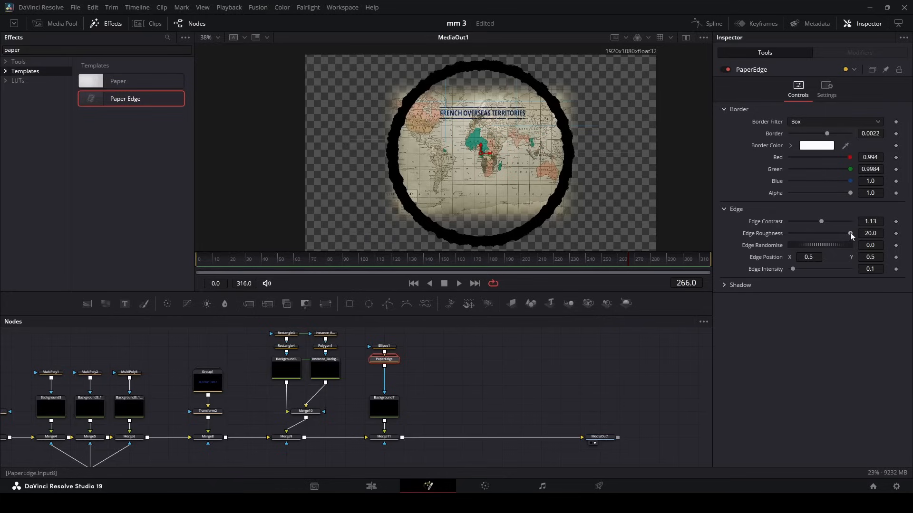
{"action": "left_click", "coordinate": [877, 233]}
{"action": "type", "text": "5.66"}
{"action": "key", "text": "Return"}
Raise PaperEdge's Edge Contrast to 1.885, try a wider border, and undo the border change.
{"action": "left_click", "coordinate": [875, 222]}
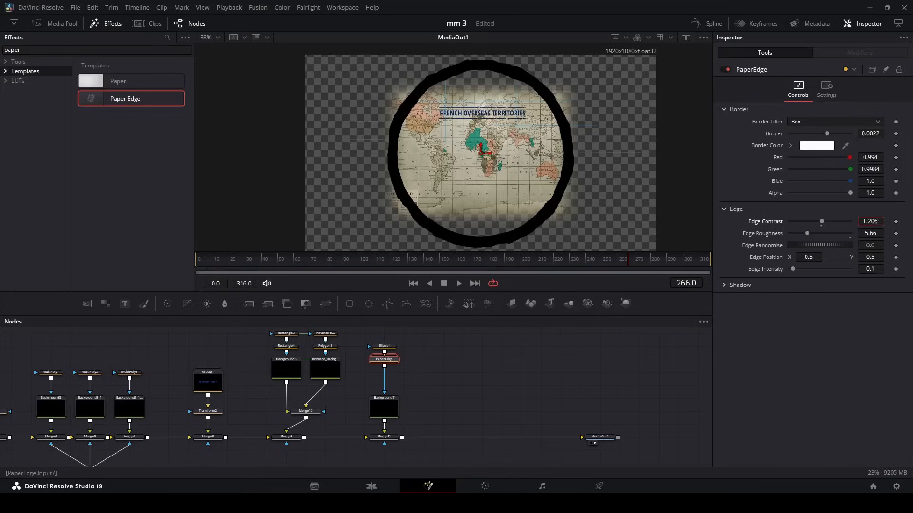
{"action": "type", "text": "1.807"}
{"action": "key", "text": "Return"}
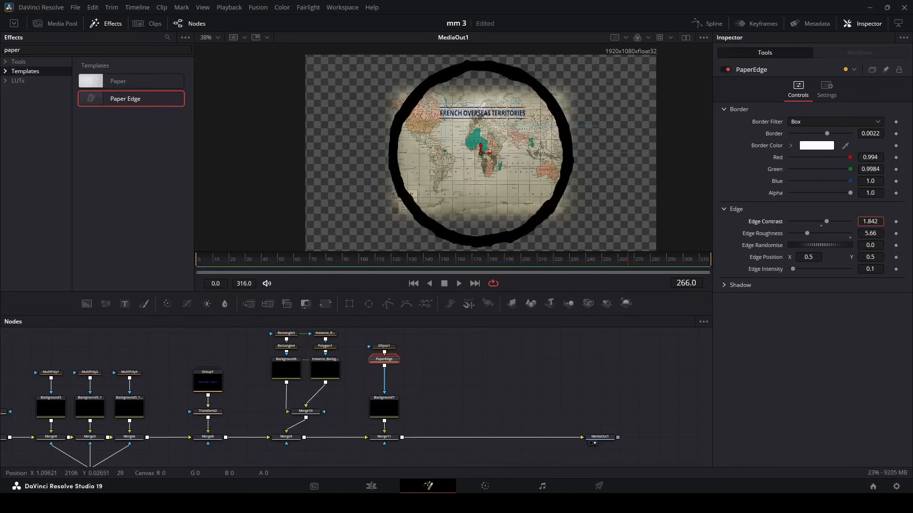
{"action": "left_click_drag", "start_coordinate": [870, 134], "coordinate": [886, 134]}
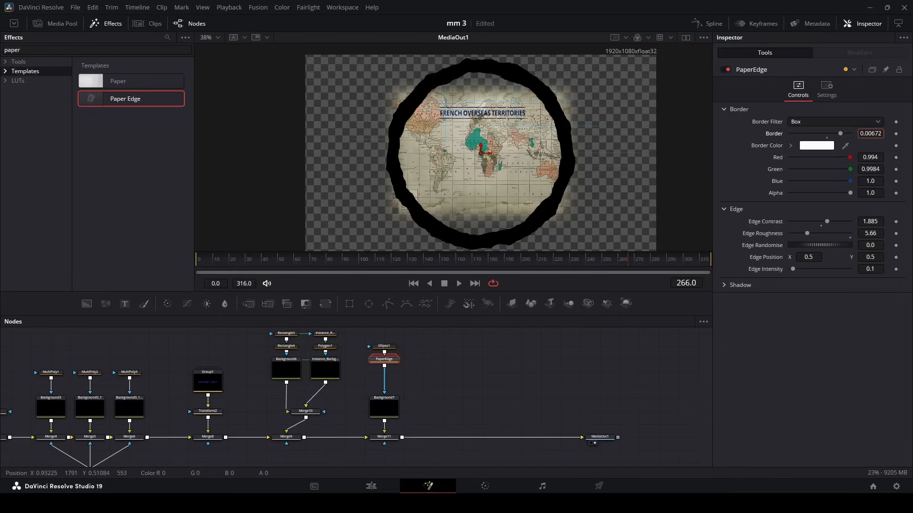
{"action": "key", "text": "ctrl+z"}
Insert a copy of FastNoise1 between PaperEdge and Background7 to texture the ring, and select the copy.
{"action": "left_click_drag", "start_coordinate": [540, 131], "coordinate": [489, 123]}
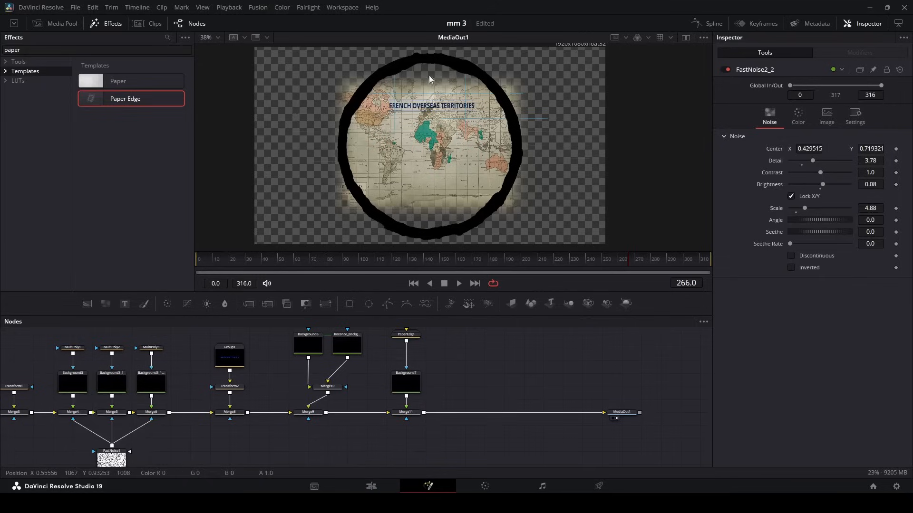
{"action": "scroll", "coordinate": [218, 390], "scroll_direction": "down", "scroll_amount": 2}
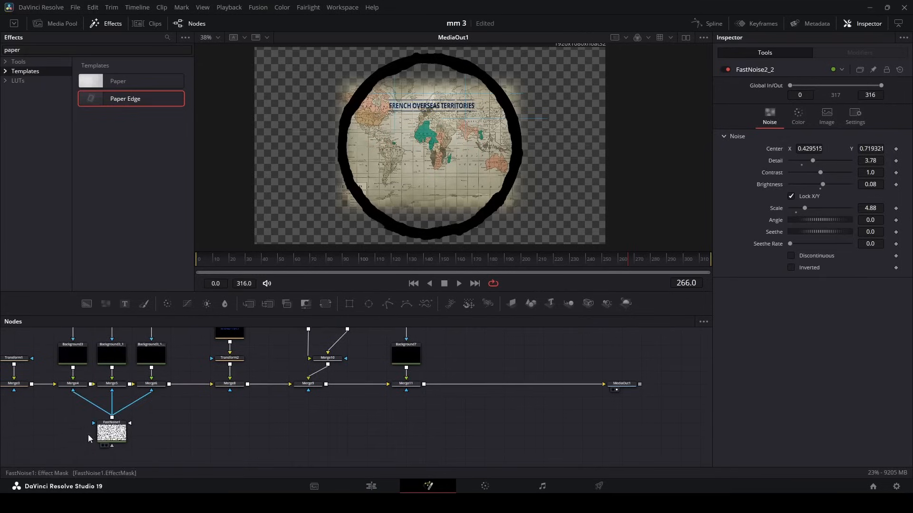
{"action": "left_click", "coordinate": [106, 436]}
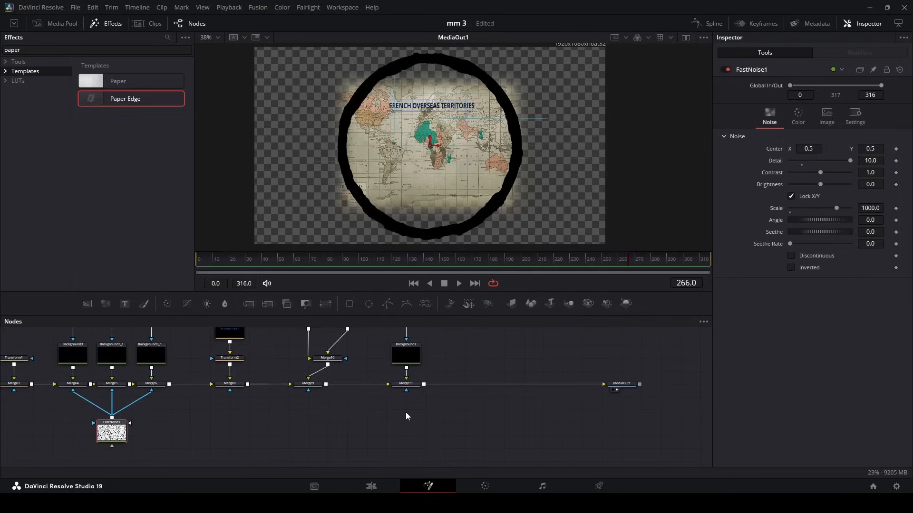
{"action": "scroll", "coordinate": [406, 417], "scroll_direction": "up", "scroll_amount": 4}
{"action": "key", "text": "ctrl+v"}
{"action": "mouse_move", "coordinate": [406, 397]}
{"action": "left_mouse_down"}
{"action": "mouse_move", "coordinate": [447, 377]}
{"action": "mouse_move", "coordinate": [407, 386]}
{"action": "left_mouse_up"}
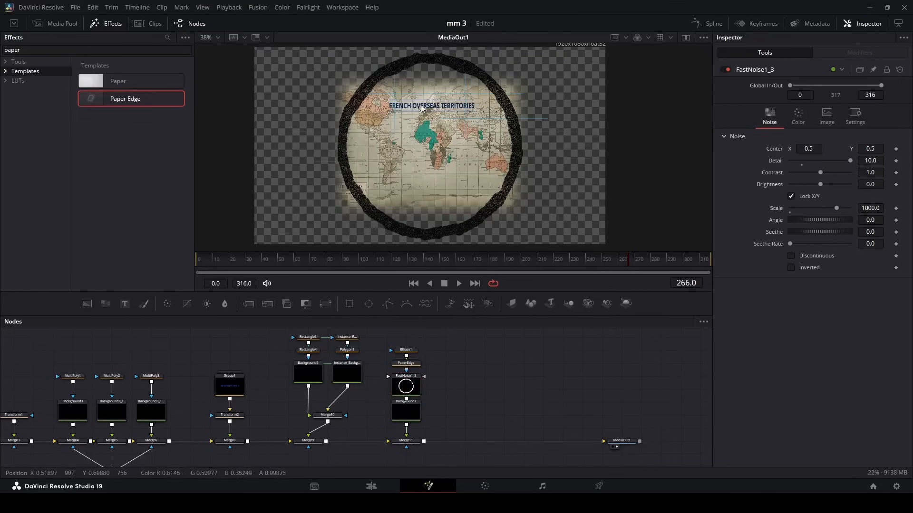
{"action": "left_click", "coordinate": [406, 386]}
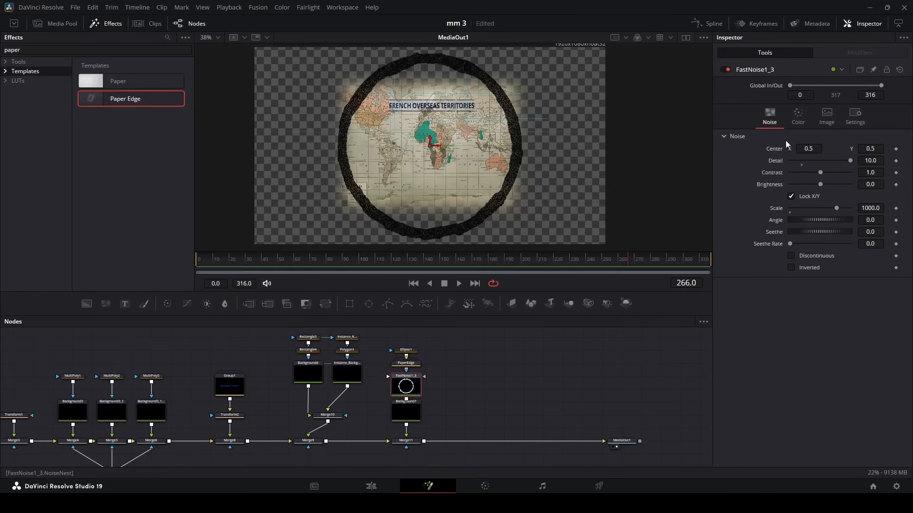
Move FastNoise1_3's transparent gradient stop to about 0.343 and set the noise Detail to 3.78.
{"action": "left_click", "coordinate": [798, 116]}
{"action": "left_click_drag", "start_coordinate": [838, 188], "coordinate": [821, 187]}
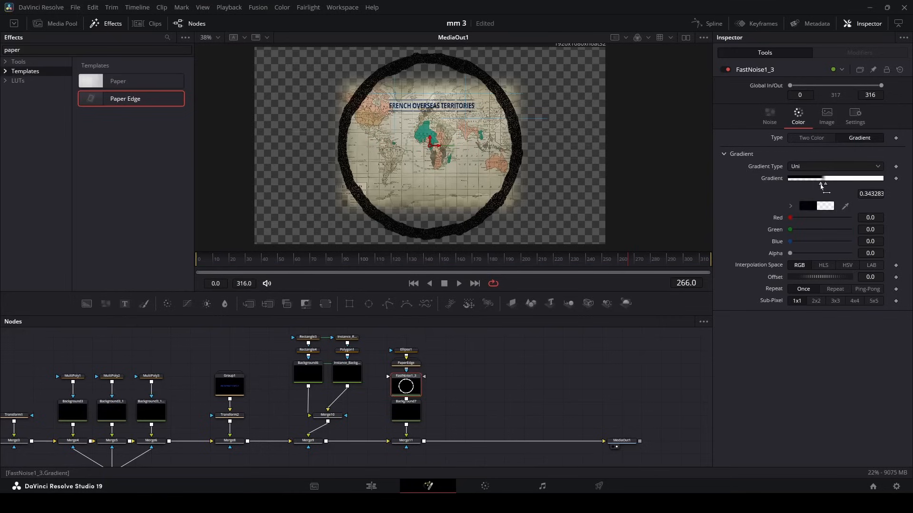
{"action": "left_click", "coordinate": [759, 119]}
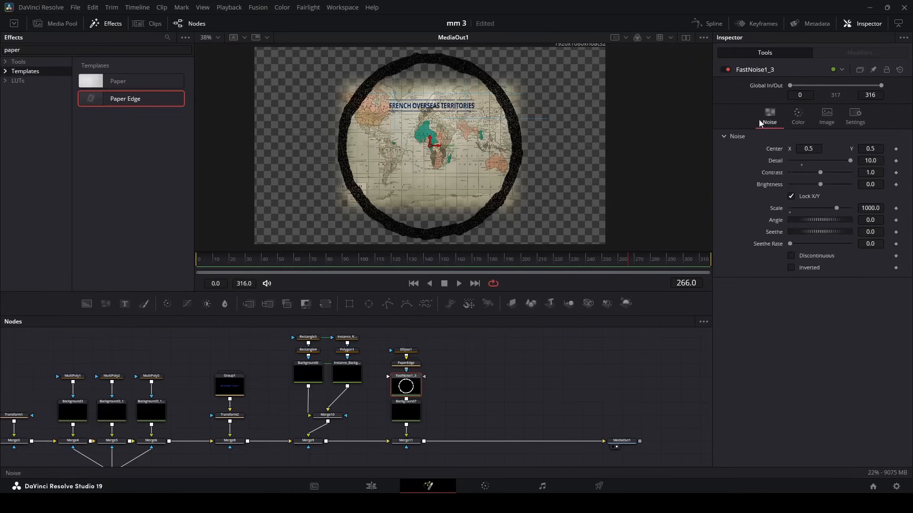
{"action": "left_click", "coordinate": [880, 160]}
{"action": "type", "text": "3.78"}
{"action": "key", "text": "Return"}
Set FastNoise1_3's Scale to 4.88 and Brightness to 0.051, and try a Seethe of about -0.101.
{"action": "left_click", "coordinate": [882, 206]}
{"action": "type", "text": "4.88"}
{"action": "key", "text": "Return"}
{"action": "left_click_drag", "start_coordinate": [876, 184], "coordinate": [877, 184]}
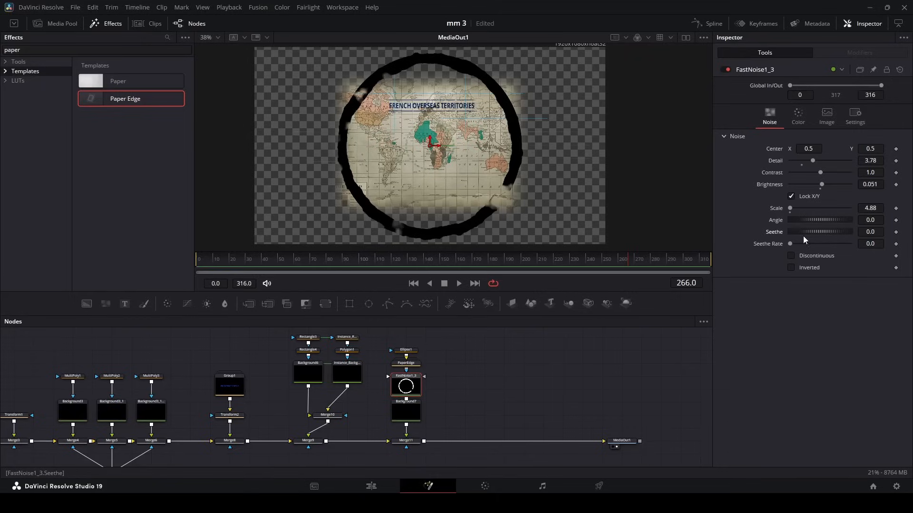
{"action": "mouse_move", "coordinate": [803, 231]}
{"action": "left_mouse_down"}
{"action": "mouse_move", "coordinate": [822, 231]}
{"action": "mouse_move", "coordinate": [794, 230]}
{"action": "left_mouse_up"}
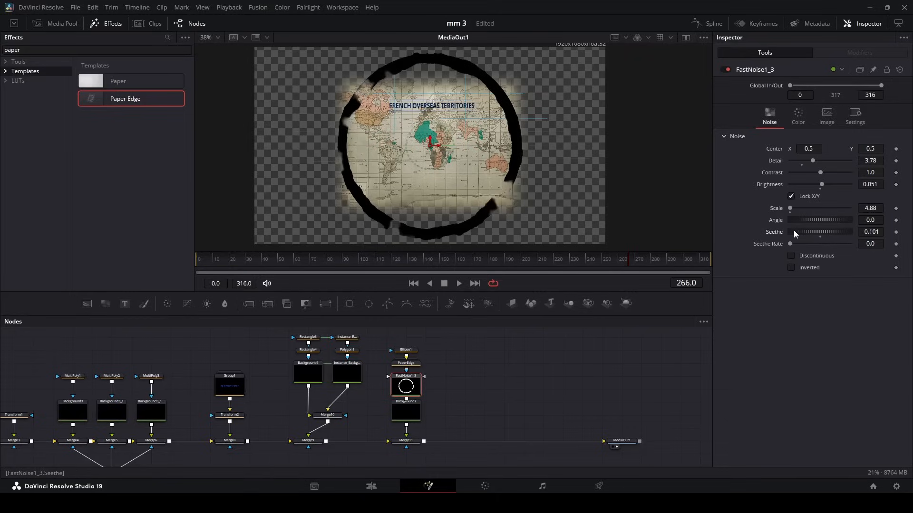
Add a Transform node after Background7, then shrink the ring and place it around the teal territory in Africa.
{"action": "left_click_drag", "start_coordinate": [391, 336], "coordinate": [423, 423]}
{"action": "left_click_drag", "start_coordinate": [412, 418], "coordinate": [412, 384]}
{"action": "left_click", "coordinate": [437, 398]}
{"action": "left_click", "coordinate": [405, 373]}
{"action": "left_click", "coordinate": [326, 303]}
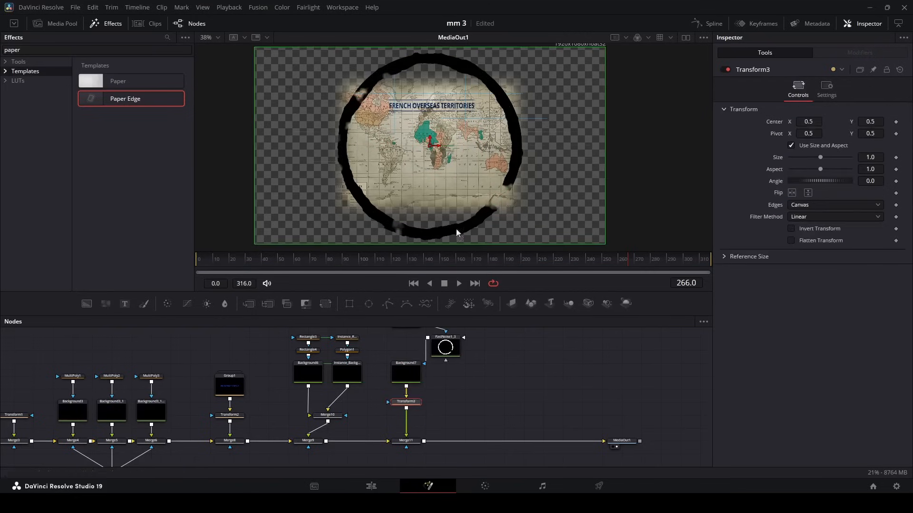
{"action": "left_click_drag", "start_coordinate": [606, 245], "coordinate": [415, 122]}
{"action": "scroll", "coordinate": [431, 150], "scroll_direction": "up", "scroll_amount": 5}
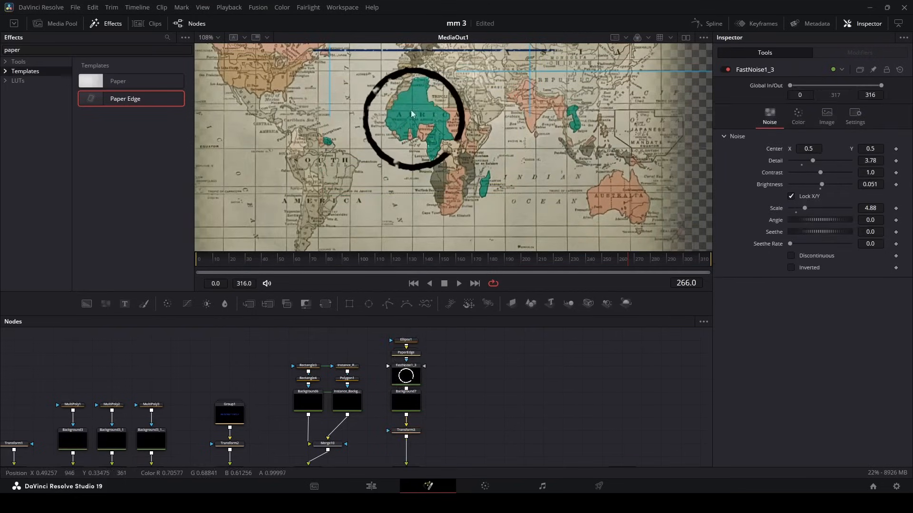
Set Ellipse1's Length to 0.646, Position to 0.811 and Border Width to 0.0127 to form a thin open arc.
{"action": "left_click", "coordinate": [411, 346]}
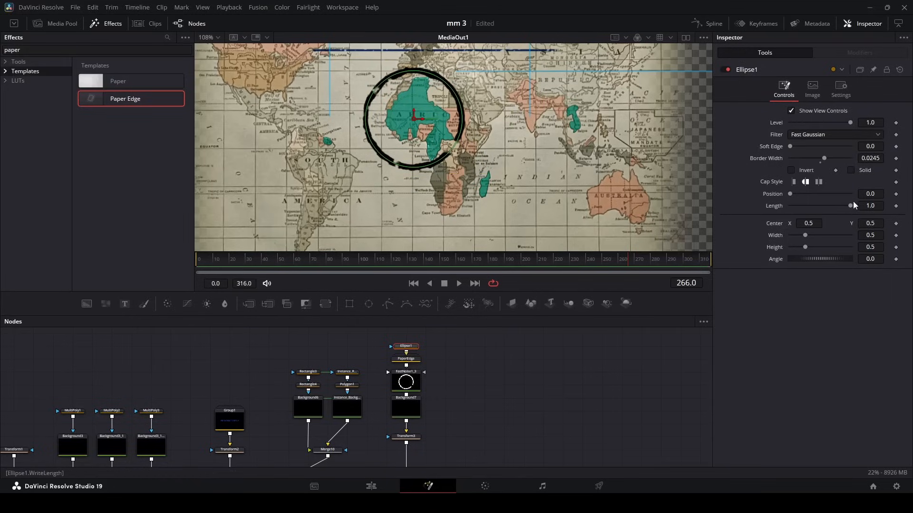
{"action": "mouse_move", "coordinate": [851, 208]}
{"action": "left_mouse_down"}
{"action": "mouse_move", "coordinate": [827, 213]}
{"action": "mouse_move", "coordinate": [784, 199]}
{"action": "mouse_move", "coordinate": [840, 196]}
{"action": "mouse_move", "coordinate": [830, 205]}
{"action": "left_mouse_up"}
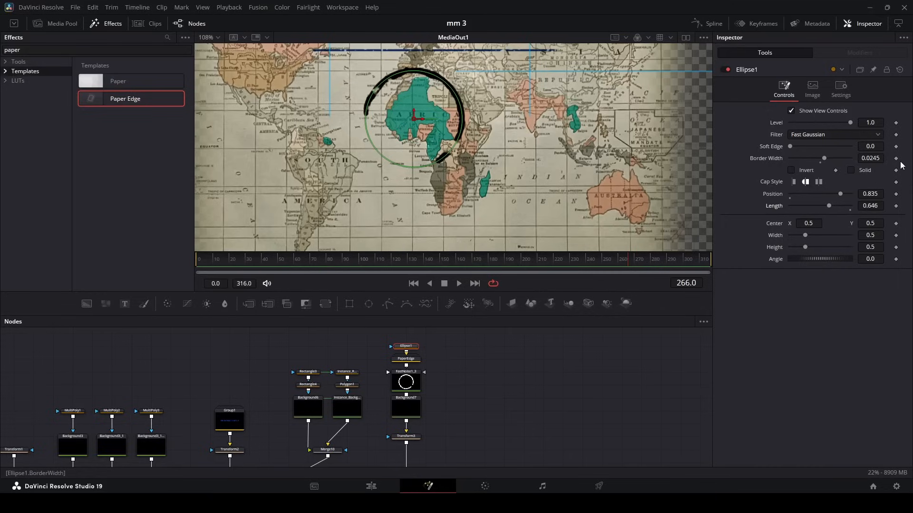
{"action": "left_click", "coordinate": [879, 154]}
{"action": "type", "text": "0.0236"}
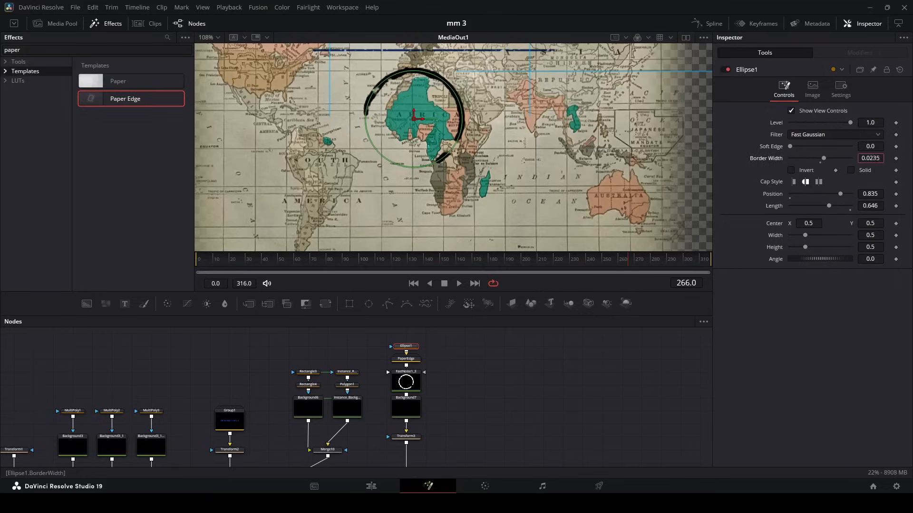
{"action": "left_click_drag", "start_coordinate": [871, 158], "coordinate": [856, 158]}
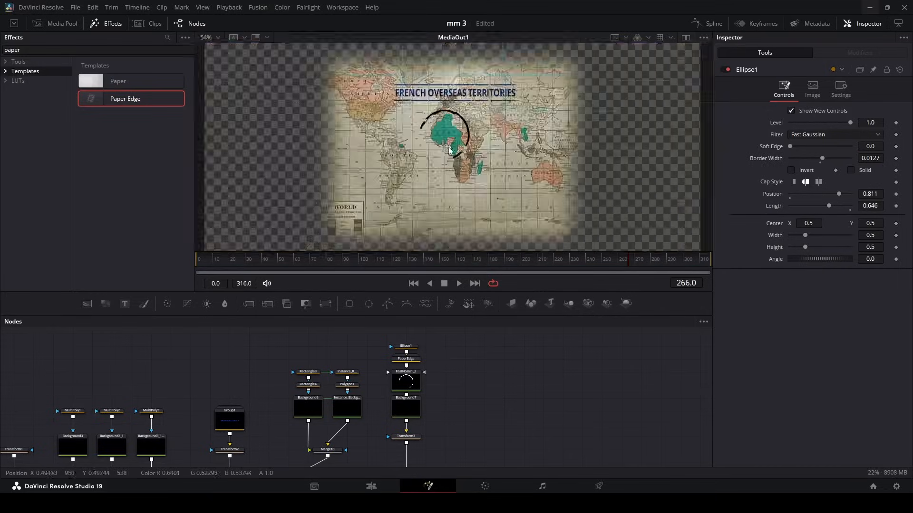
Set FastNoise1_3's Seethe to 0.688 to vary the gaps in the arc.
{"action": "scroll", "coordinate": [450, 138], "scroll_direction": "up", "scroll_amount": 2}
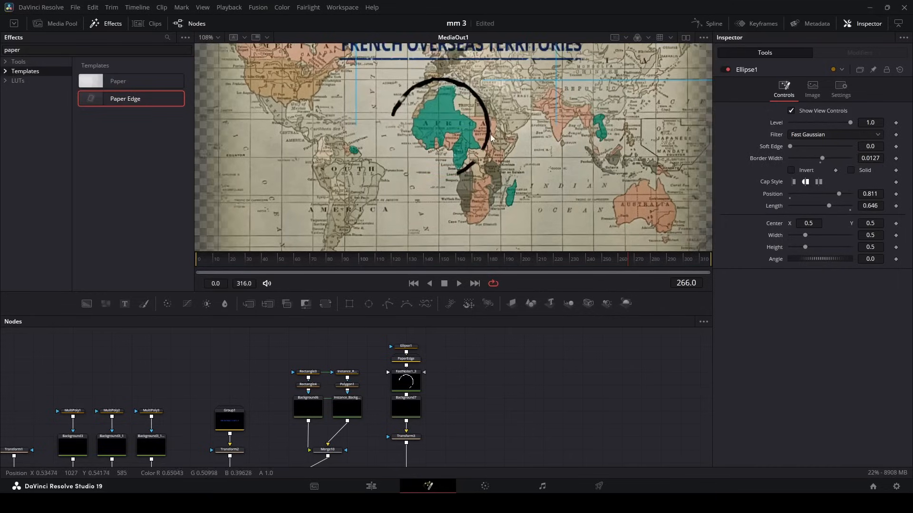
{"action": "left_click_drag", "start_coordinate": [490, 141], "coordinate": [459, 163]}
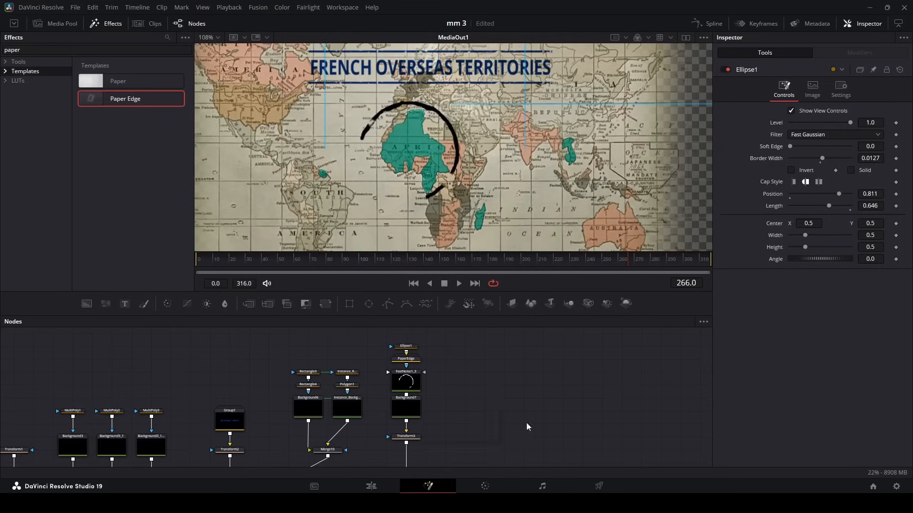
{"action": "left_click", "coordinate": [406, 381]}
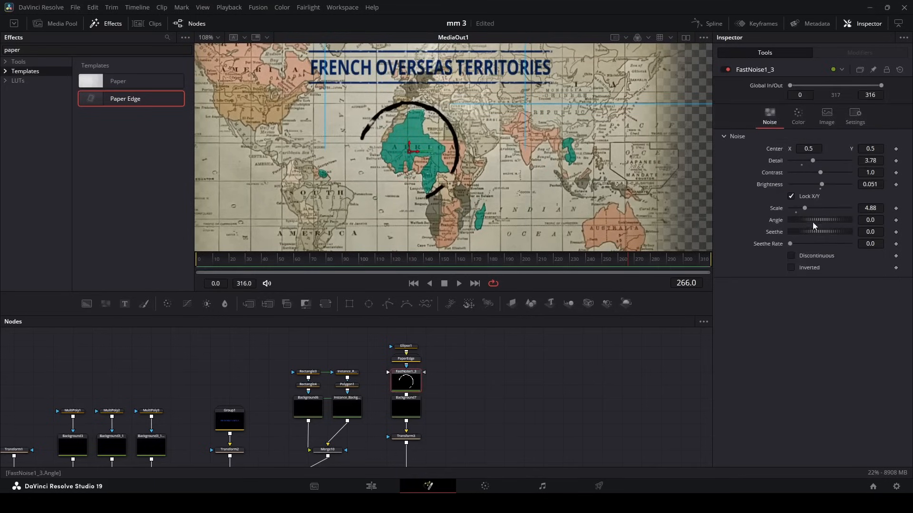
{"action": "left_click_drag", "start_coordinate": [804, 230], "coordinate": [824, 230]}
{"action": "scroll", "coordinate": [466, 167], "scroll_direction": "down", "scroll_amount": 2}
{"action": "scroll", "coordinate": [467, 167], "scroll_direction": "up", "scroll_amount": 2}
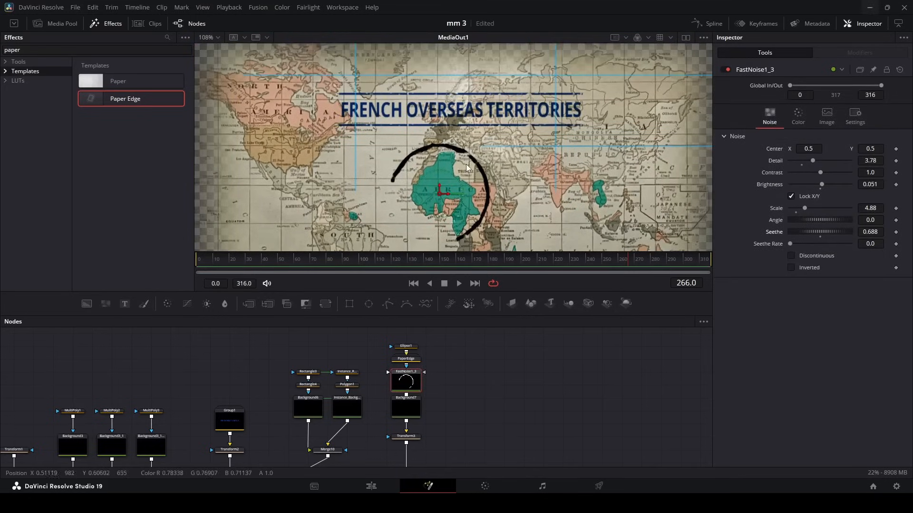
Thin the arc's stroke by setting Ellipse1's Border Width to 0.0058.
{"action": "left_click", "coordinate": [475, 383]}
{"action": "left_click", "coordinate": [406, 359]}
{"action": "left_click", "coordinate": [432, 376]}
{"action": "left_click", "coordinate": [406, 359]}
{"action": "left_click_drag", "start_coordinate": [862, 133], "coordinate": [881, 134]}
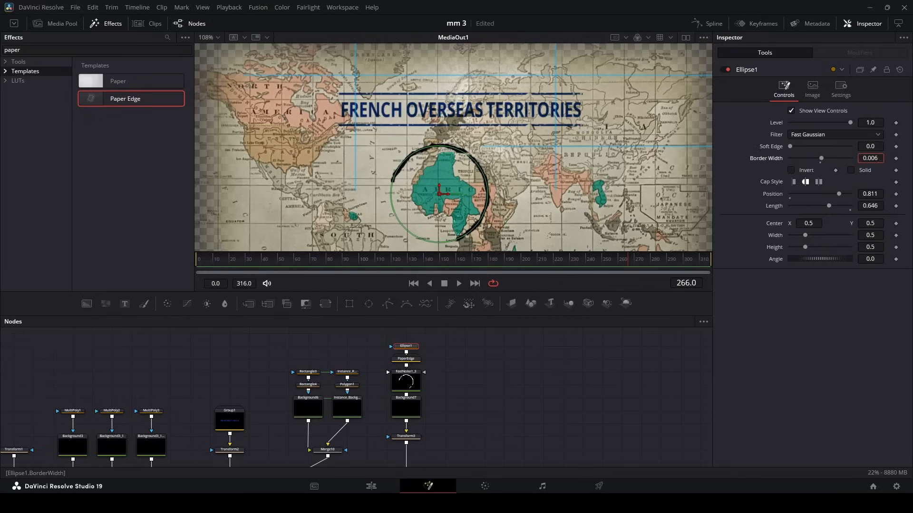
{"action": "left_click_drag", "start_coordinate": [879, 160], "coordinate": [878, 160]}
{"action": "left_click", "coordinate": [547, 391]}
{"action": "left_click_drag", "start_coordinate": [426, 159], "coordinate": [415, 125]}
{"action": "scroll", "coordinate": [450, 165], "scroll_direction": "down", "scroll_amount": 2}
{"action": "scroll", "coordinate": [451, 165], "scroll_direction": "up", "scroll_amount": 2}
{"action": "left_click_drag", "start_coordinate": [507, 210], "coordinate": [537, 224]}
Open the title's Group1 and copy the colour code #002d88 from Background5.
{"action": "scroll", "coordinate": [442, 395], "scroll_direction": "down", "scroll_amount": 2}
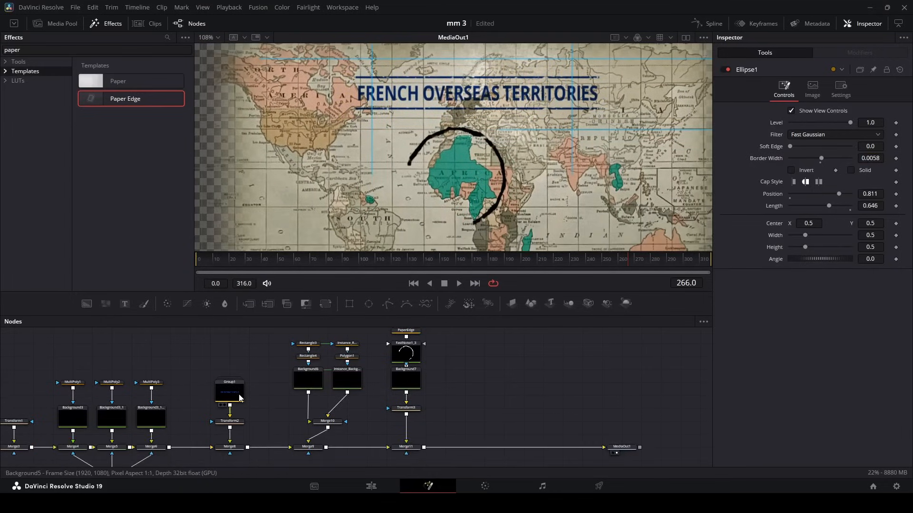
{"action": "left_click", "coordinate": [240, 398]}
{"action": "double_click", "coordinate": [237, 398]}
{"action": "left_click", "coordinate": [269, 446]}
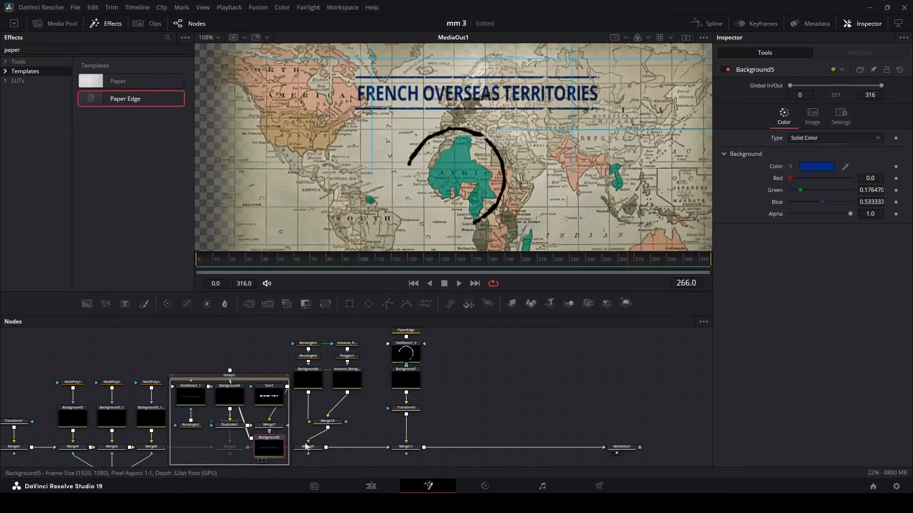
{"action": "left_click", "coordinate": [816, 167]}
{"action": "triple_click", "coordinate": [536, 326]}
{"action": "key", "text": "ctrl+c"}
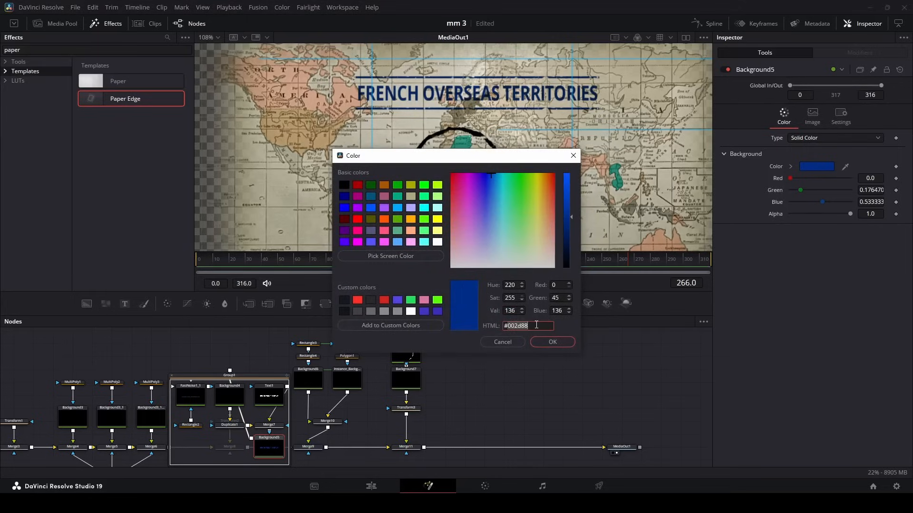
{"action": "key", "text": "Escape"}
Set Background7's colour to #002d88 and Merge11's Apply Mode to Multiply.
{"action": "left_click", "coordinate": [406, 378]}
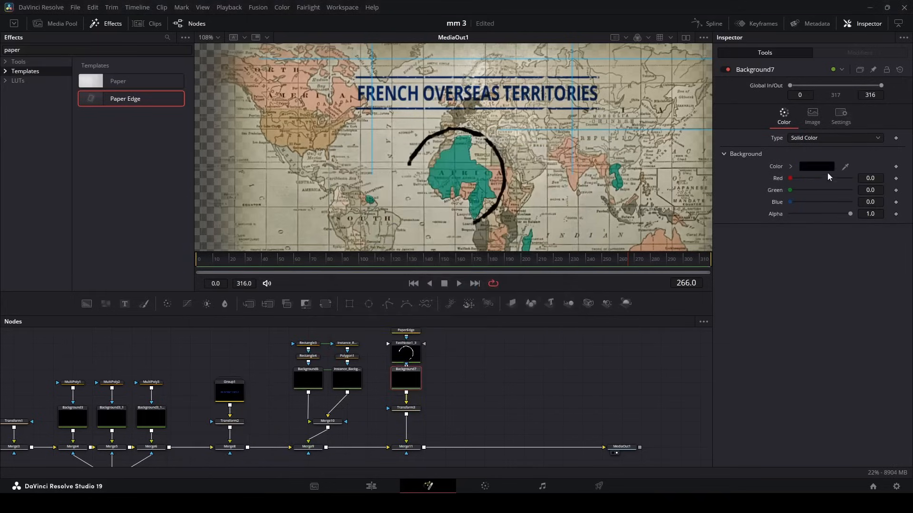
{"action": "left_click", "coordinate": [816, 167]}
{"action": "triple_click", "coordinate": [523, 324]}
{"action": "key", "text": "ctrl+v"}
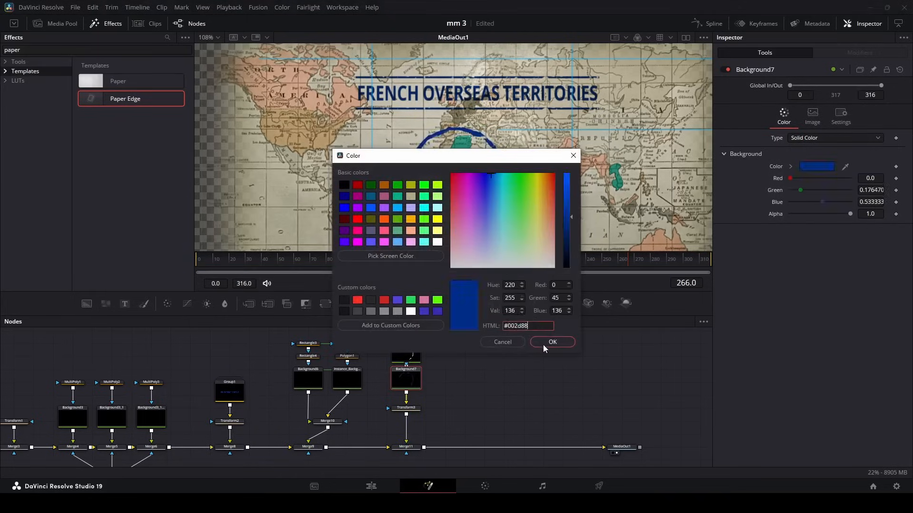
{"action": "left_click", "coordinate": [551, 340]}
{"action": "left_click", "coordinate": [817, 175]}
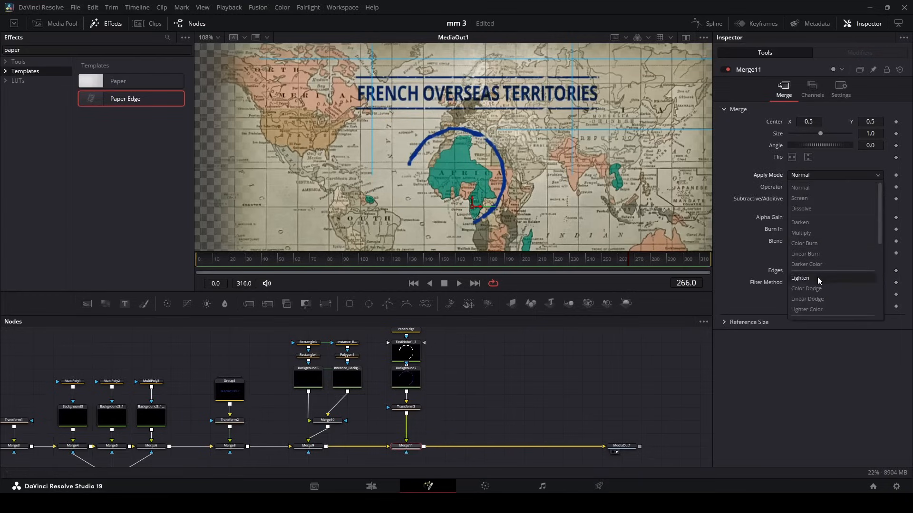
{"action": "left_click", "coordinate": [815, 234]}
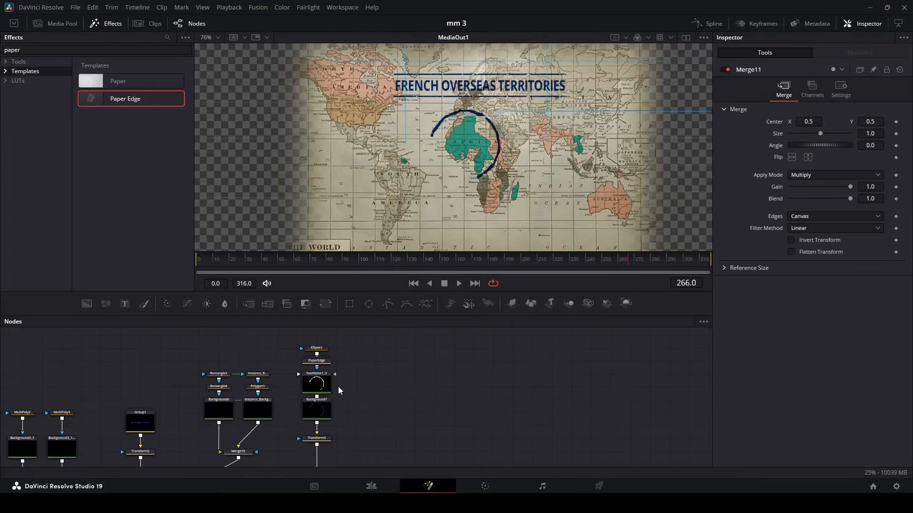
Group the circle's PaperEdge, FastNoise1_3 and Background7 nodes while keeping Ellipse1 outside the group.
{"action": "left_click_drag", "start_coordinate": [365, 425], "coordinate": [395, 411]}
{"action": "key", "text": "ctrl+g"}
{"action": "left_click", "coordinate": [316, 348], "text": "ctrl"}
{"action": "scroll", "coordinate": [401, 385], "scroll_direction": "down", "scroll_amount": 2}
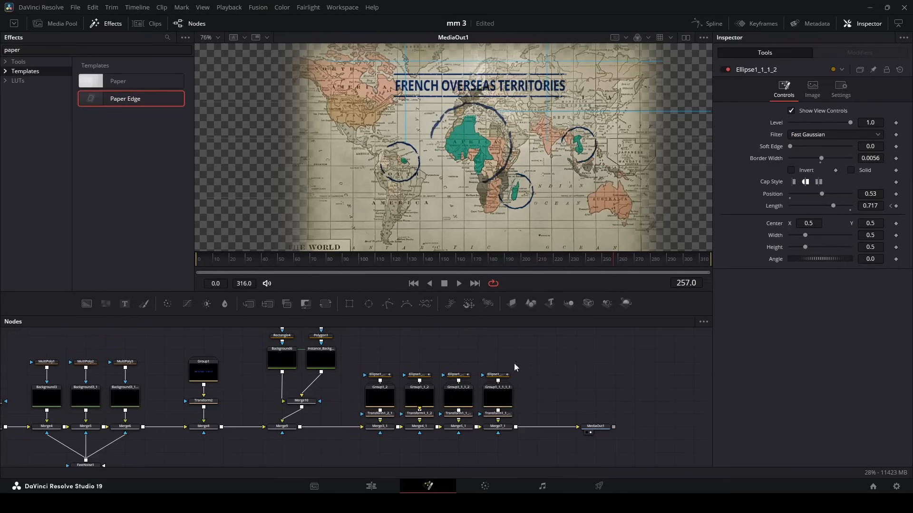
Play back the circle animation from about frame 190 and inspect the last circle's ellipse in the spline editor.
{"action": "left_click", "coordinate": [499, 375]}
{"action": "left_click", "coordinate": [509, 260]}
{"action": "key", "text": "space"}
{"action": "left_click", "coordinate": [502, 376]}
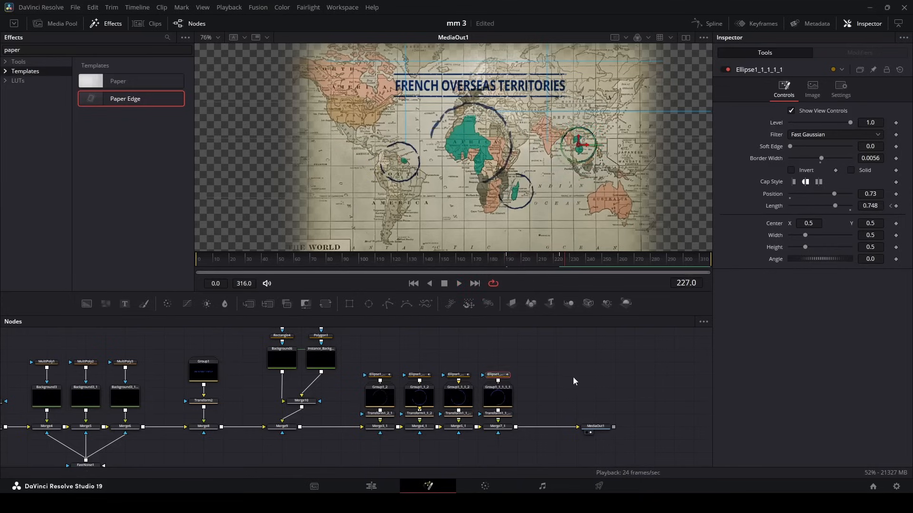
{"action": "left_click", "coordinate": [697, 24]}
{"action": "left_click", "coordinate": [670, 322]}
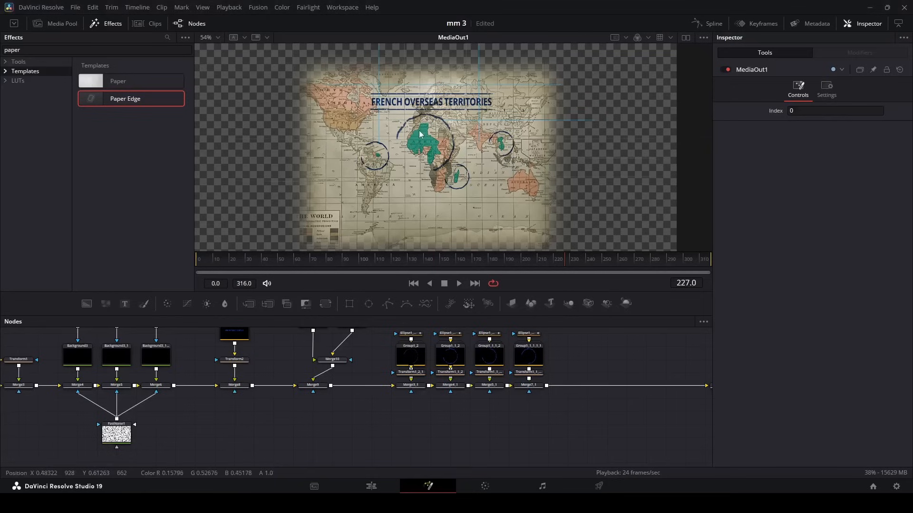
Move MediaOut1 farther from Merge7_1 and add a Paper template node beneath the main node chain.
{"action": "scroll", "coordinate": [586, 372], "scroll_direction": "right", "scroll_amount": 5}
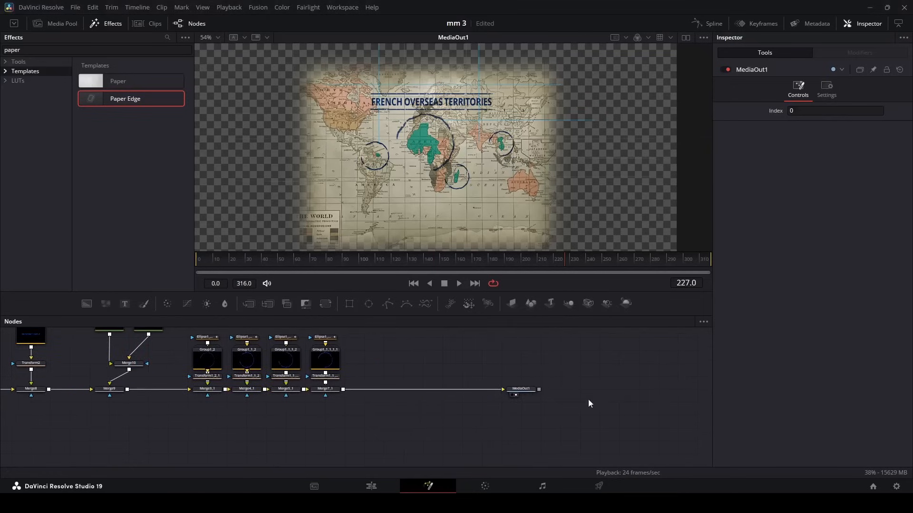
{"action": "left_click_drag", "start_coordinate": [526, 389], "coordinate": [625, 390]}
{"action": "left_click_drag", "start_coordinate": [478, 427], "coordinate": [481, 428]}
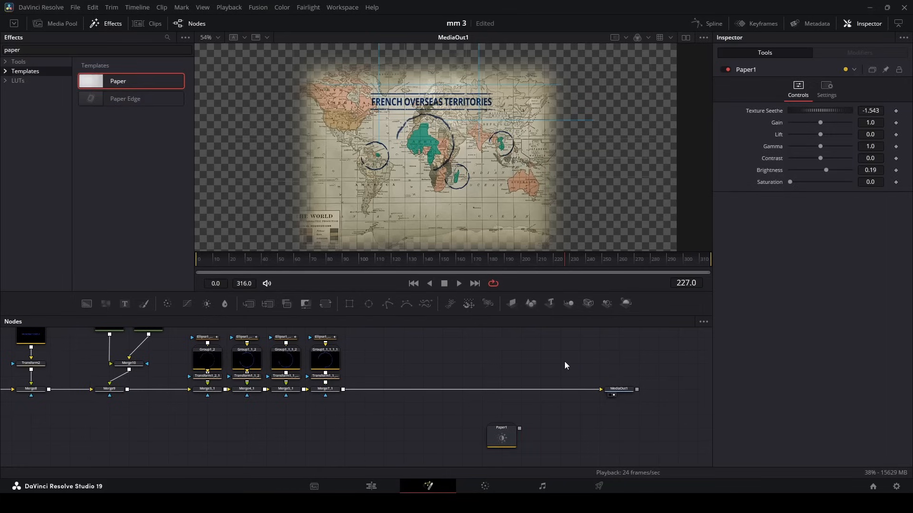
{"action": "scroll", "coordinate": [564, 361], "scroll_direction": "down", "scroll_amount": 1}
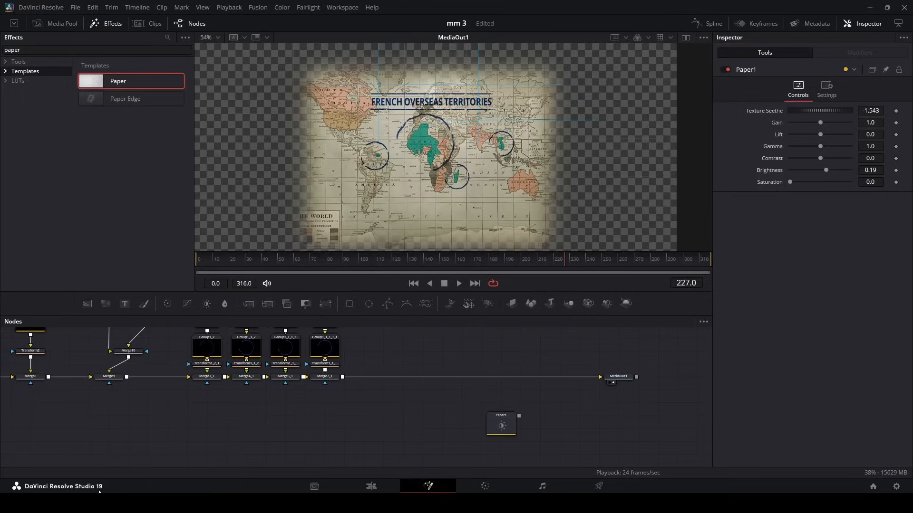
{"action": "left_click_drag", "start_coordinate": [583, 424], "coordinate": [561, 416]}
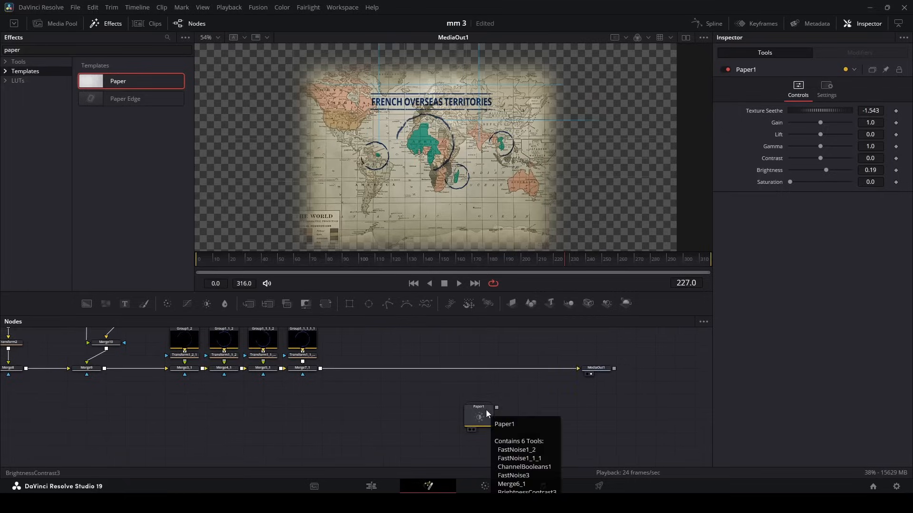
View Paper1's texture on its own in the viewer, then return the viewer to MediaOut1.
{"action": "left_click_drag", "start_coordinate": [485, 411], "coordinate": [495, 170]}
{"action": "scroll", "coordinate": [479, 156], "scroll_direction": "down", "scroll_amount": 3}
{"action": "scroll", "coordinate": [478, 157], "scroll_direction": "up", "scroll_amount": 2}
{"action": "left_click", "coordinate": [480, 417]}
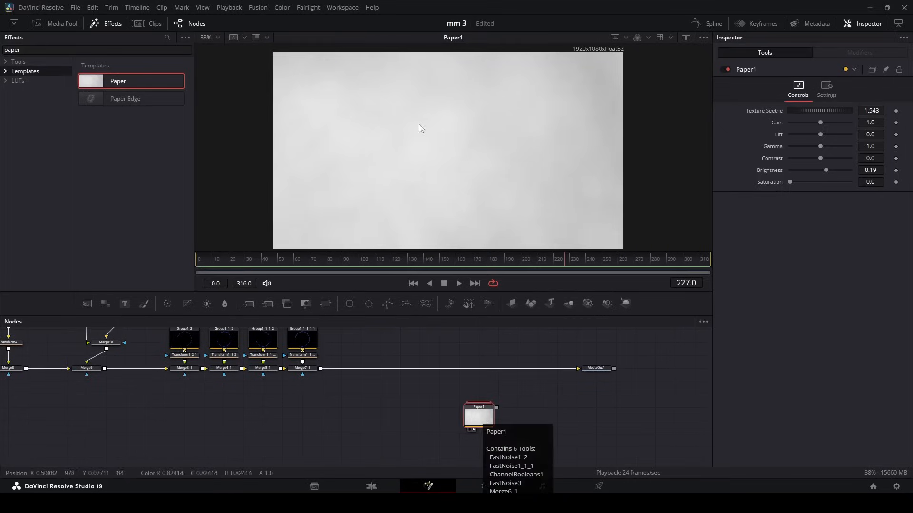
{"action": "left_click", "coordinate": [591, 375]}
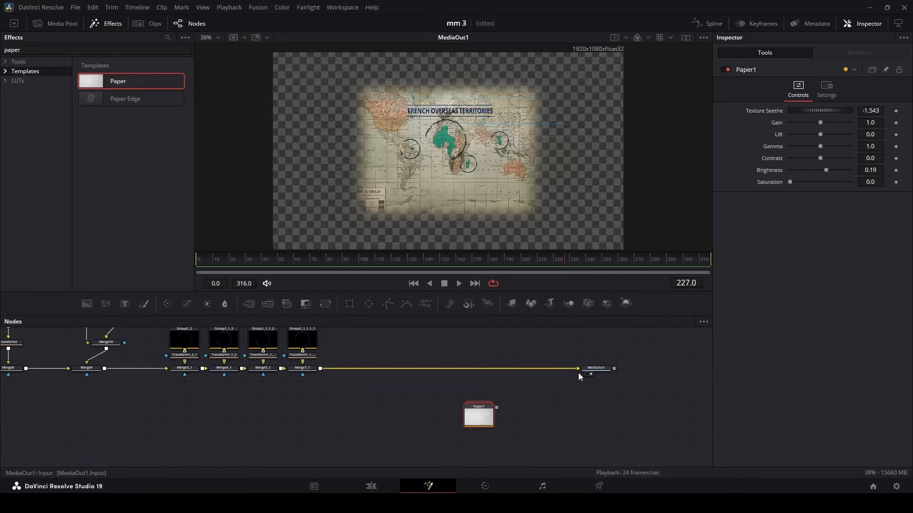
Insert a merge between Merge7_1 and MediaOut1 with Paper1 as the background, and line Paper1 up beneath it.
{"action": "left_click", "coordinate": [383, 369]}
{"action": "left_click_drag", "start_coordinate": [321, 369], "coordinate": [598, 372]}
{"action": "left_click_drag", "start_coordinate": [527, 408], "coordinate": [548, 369]}
{"action": "left_click_drag", "start_coordinate": [479, 417], "coordinate": [538, 403]}
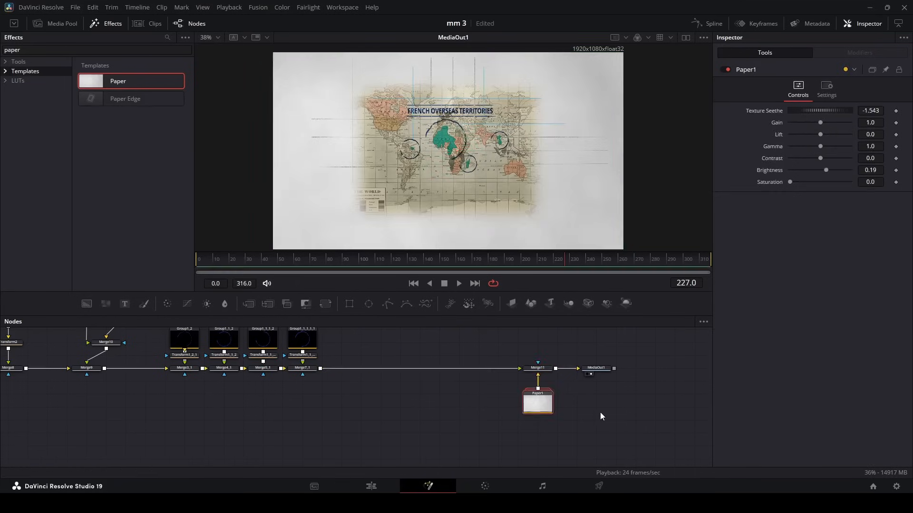
Expand the Paper1 group and set BrightnessContrast3's Saturation to 0.107 to warm the paper.
{"action": "left_click", "coordinate": [601, 413]}
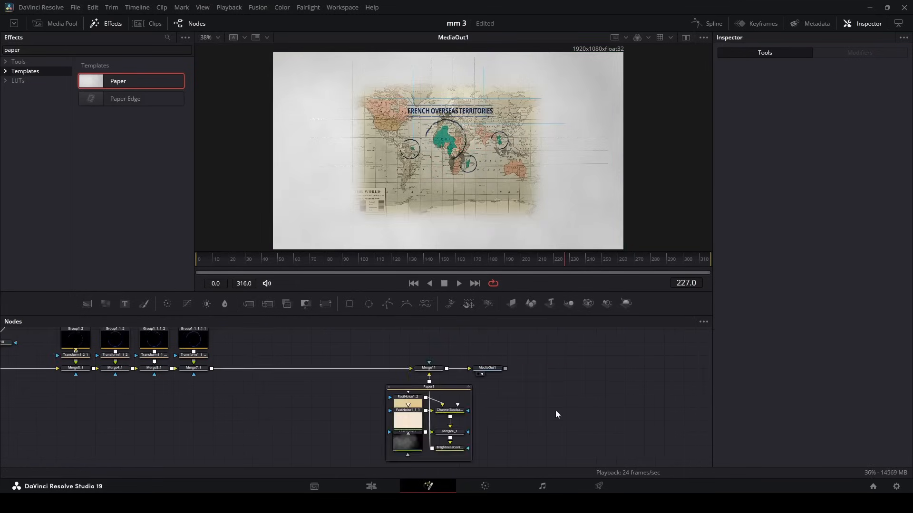
{"action": "left_click", "coordinate": [459, 449]}
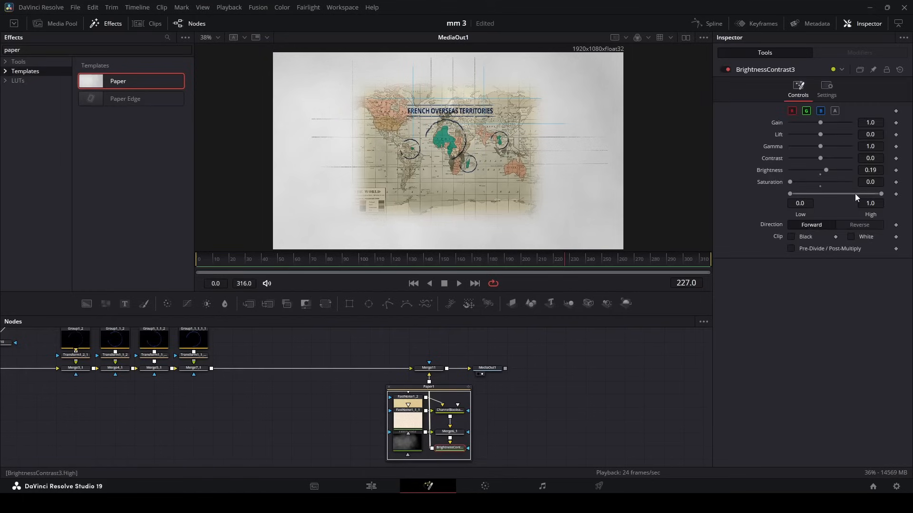
{"action": "left_click", "coordinate": [870, 182]}
{"action": "type", "text": "0.0127"}
{"action": "key", "text": "Return"}
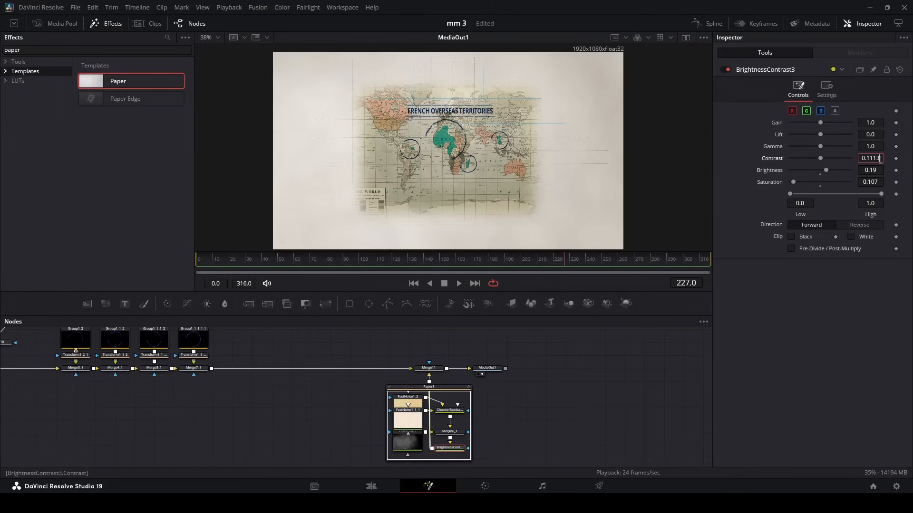
Fine-tune the Contrast of BrightnessContrast3 inside the Paper1 group.
{"action": "left_click_drag", "start_coordinate": [881, 160], "coordinate": [882, 160]}
{"action": "left_click_drag", "start_coordinate": [394, 199], "coordinate": [407, 207]}
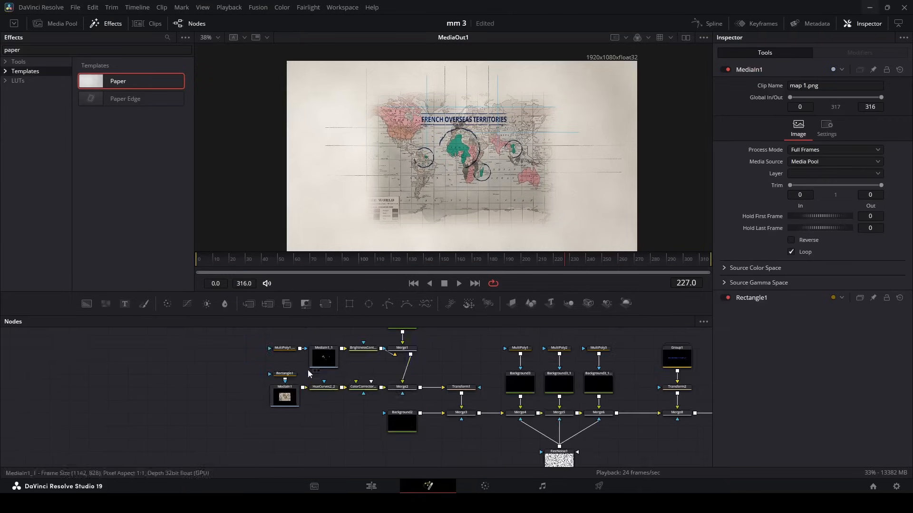
Examine the map's saturation curve in HueCurves2_2 and the tint settings in ColorCorrector1_3.
{"action": "left_click_drag", "start_coordinate": [307, 370], "coordinate": [524, 425]}
{"action": "left_click", "coordinate": [342, 421]}
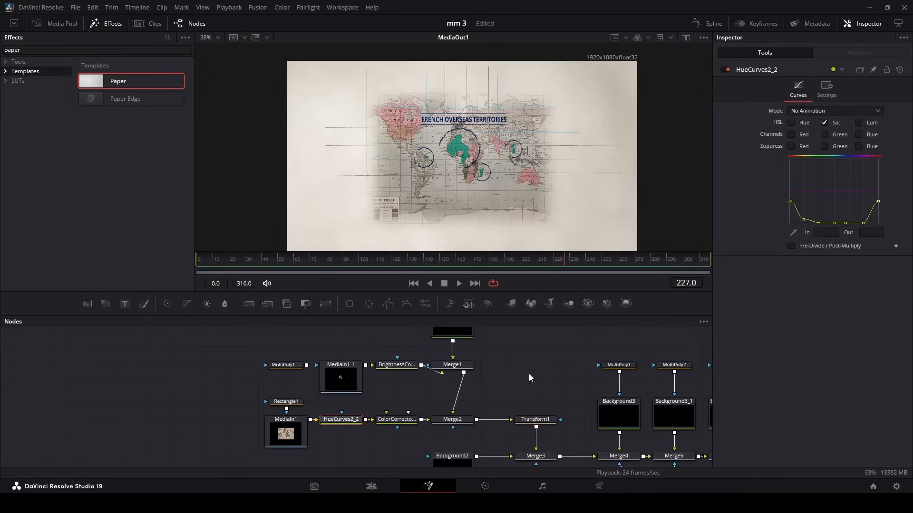
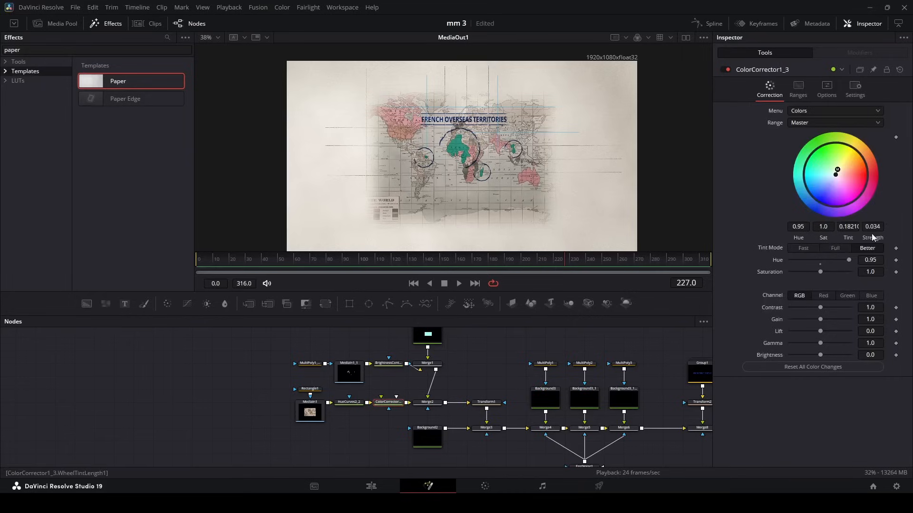
{"action": "left_click_drag", "start_coordinate": [858, 229], "coordinate": [840, 228]}
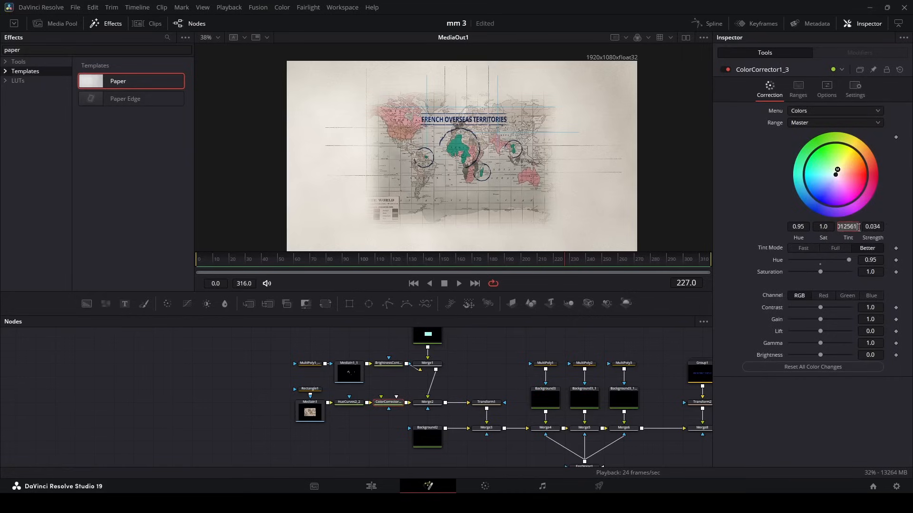
{"action": "left_click", "coordinate": [348, 403]}
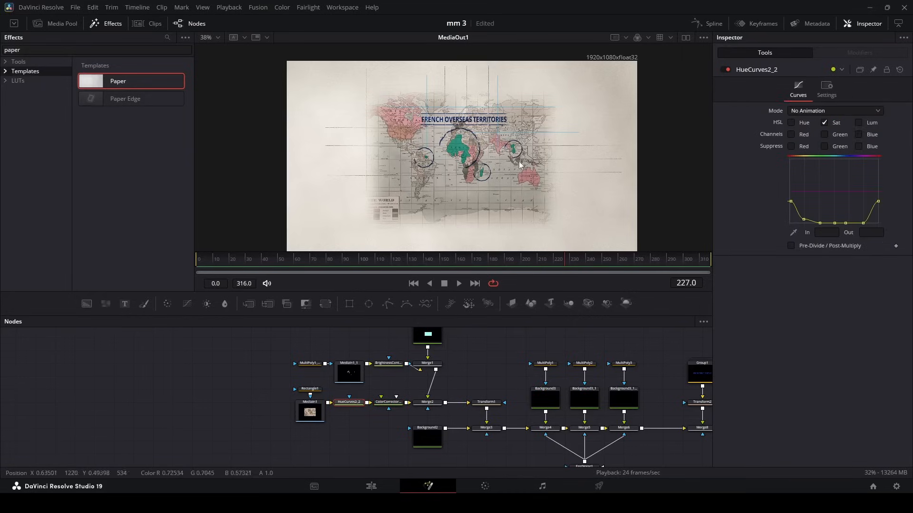
{"action": "left_click_drag", "start_coordinate": [459, 236], "coordinate": [462, 232]}
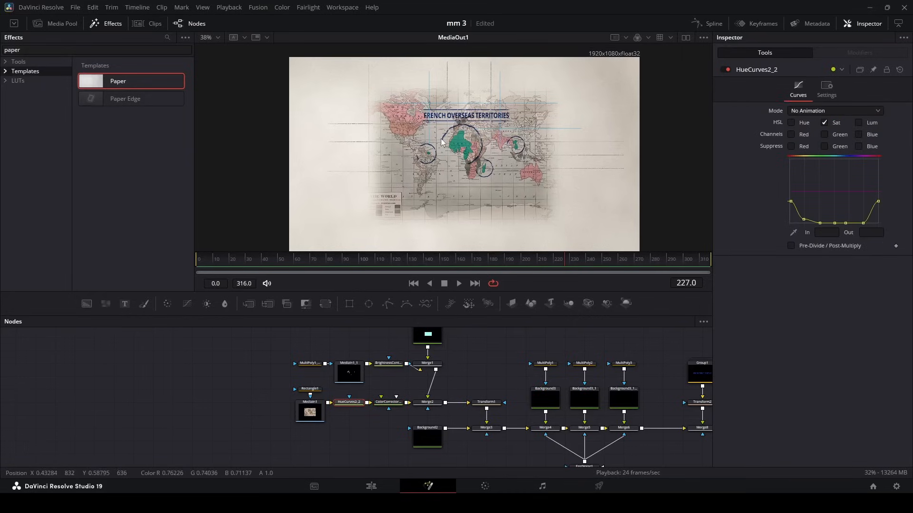
Move MediaOut1 well above Merge11 to make room for more nodes on the connection between them.
{"action": "left_click_drag", "start_coordinate": [628, 410], "coordinate": [233, 405]}
{"action": "left_click_drag", "start_coordinate": [664, 406], "coordinate": [222, 403]}
{"action": "left_click_drag", "start_coordinate": [460, 426], "coordinate": [402, 336]}
{"action": "scroll", "coordinate": [403, 338], "scroll_direction": "up", "scroll_amount": 2}
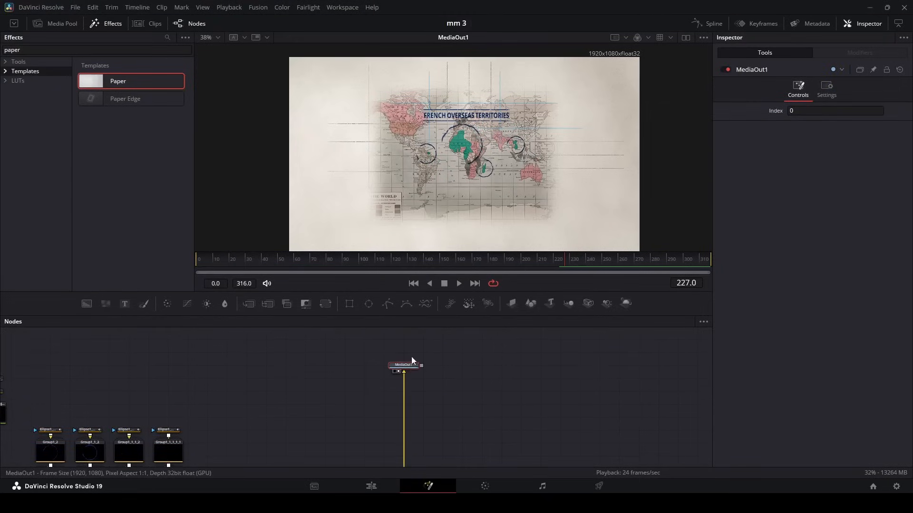
{"action": "scroll", "coordinate": [470, 404], "scroll_direction": "down", "scroll_amount": 2}
{"action": "scroll", "coordinate": [446, 395], "scroll_direction": "down", "scroll_amount": 1}
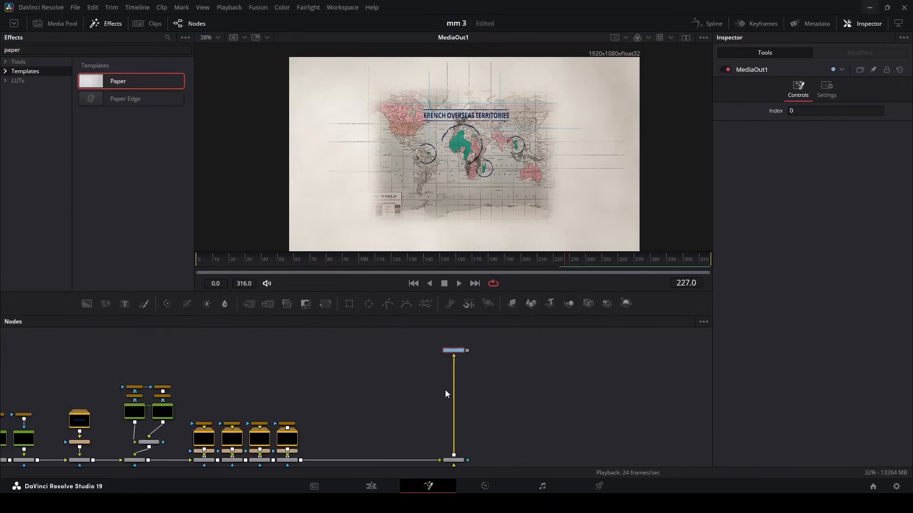
{"action": "left_click_drag", "start_coordinate": [445, 393], "coordinate": [482, 383]}
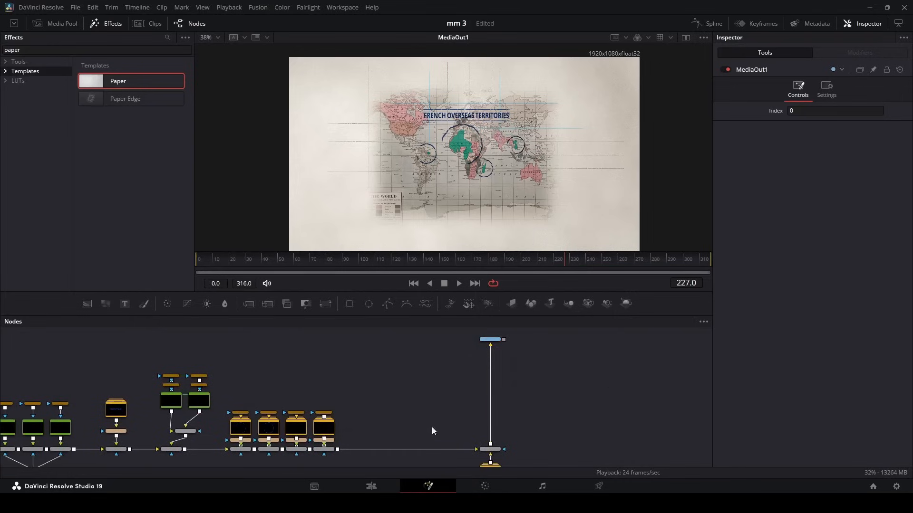
{"action": "left_click_drag", "start_coordinate": [443, 400], "coordinate": [445, 400]}
Add a black Background node merged between Merge11 and MediaOut1, and mask it with an Ellipse.
{"action": "left_click_drag", "start_coordinate": [463, 409], "coordinate": [420, 376]}
{"action": "scroll", "coordinate": [446, 426], "scroll_direction": "up", "scroll_amount": 2}
{"action": "left_click_drag", "start_coordinate": [414, 373], "coordinate": [455, 373]}
{"action": "left_click", "coordinate": [369, 309]}
{"action": "scroll", "coordinate": [453, 193], "scroll_direction": "down", "scroll_amount": 2}
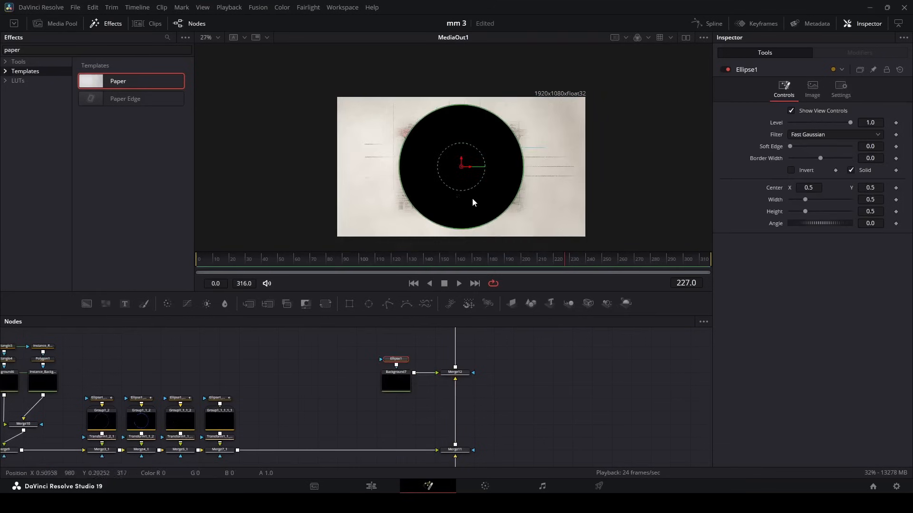
Shape the ellipse into a vignette: inverted, Soft Edge 0.1071, Level 0.543, Width and Height about 0.903.
{"action": "left_click", "coordinate": [791, 170]}
{"action": "left_click_drag", "start_coordinate": [789, 147], "coordinate": [812, 148]}
{"action": "left_click_drag", "start_coordinate": [851, 125], "coordinate": [820, 146]}
{"action": "left_click_drag", "start_coordinate": [820, 147], "coordinate": [820, 146]}
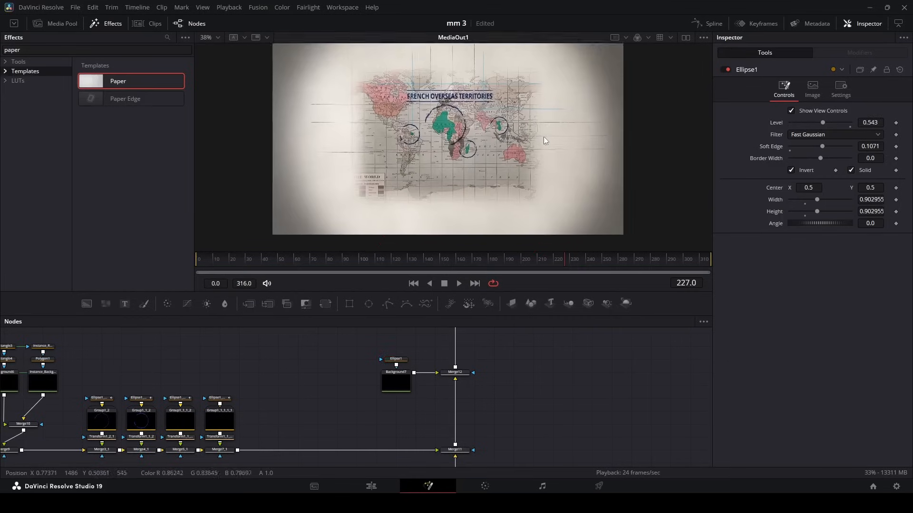
{"action": "left_click_drag", "start_coordinate": [546, 140], "coordinate": [566, 148]}
{"action": "left_click_drag", "start_coordinate": [460, 153], "coordinate": [435, 156]}
Play back the existing handwritten text animation with Background8 in the viewer.
{"action": "left_click_drag", "start_coordinate": [336, 418], "coordinate": [401, 443]}
{"action": "left_click_drag", "start_coordinate": [408, 355], "coordinate": [577, 420]}
{"action": "left_click_drag", "start_coordinate": [529, 400], "coordinate": [529, 373]}
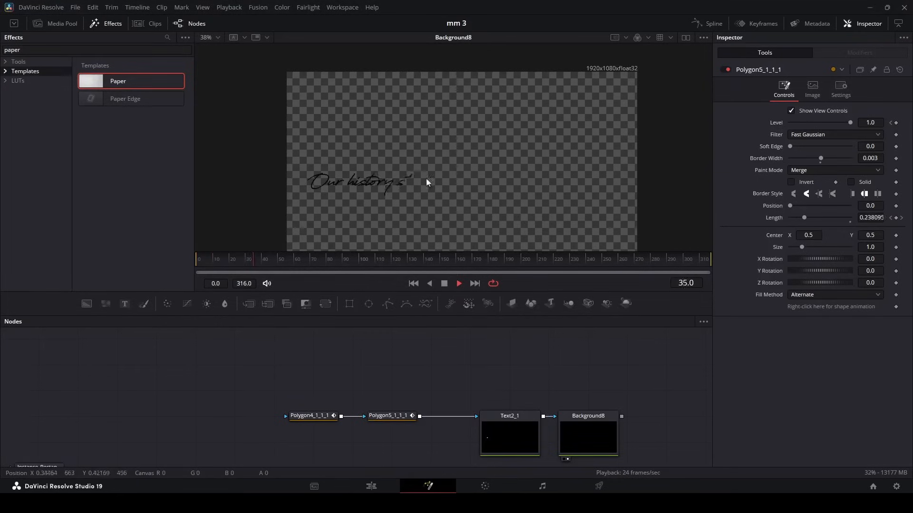
{"action": "left_click_drag", "start_coordinate": [423, 183], "coordinate": [409, 158]}
{"action": "key", "text": "space"}
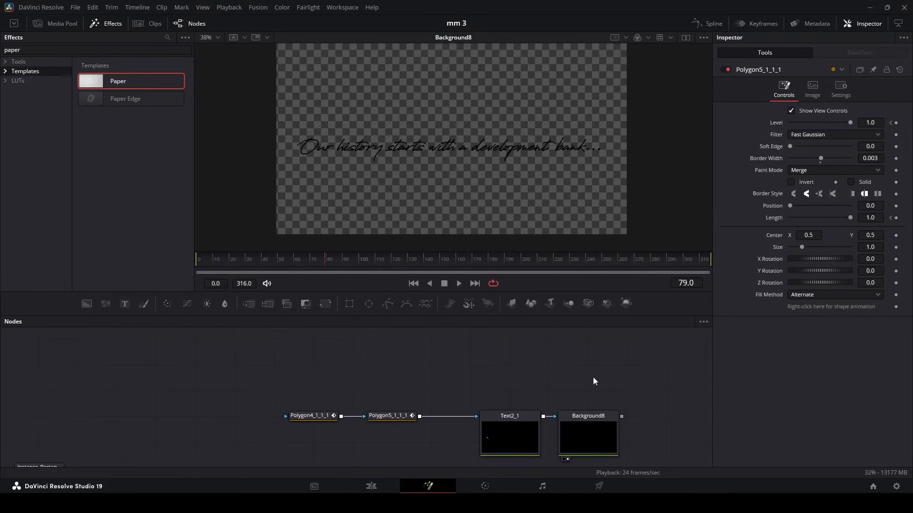
{"action": "left_click_drag", "start_coordinate": [313, 172], "coordinate": [313, 212]}
{"action": "left_click_drag", "start_coordinate": [468, 209], "coordinate": [470, 179]}
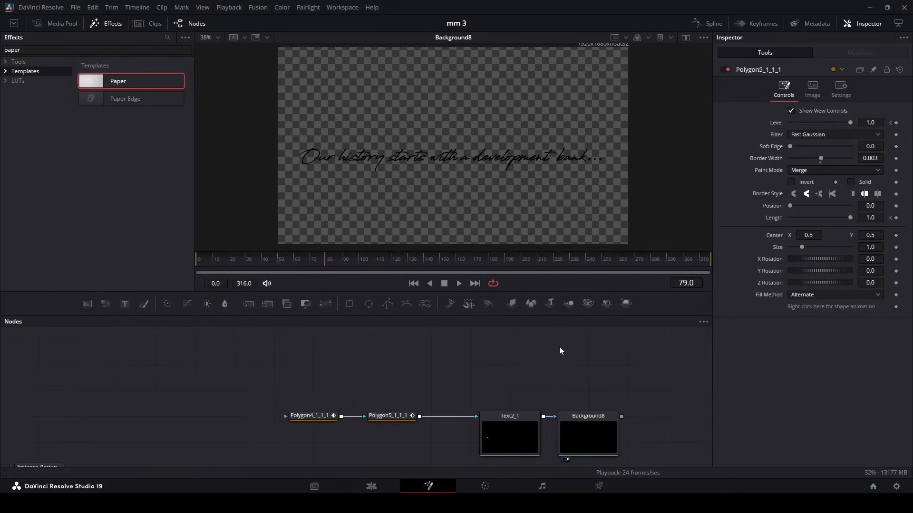
Copy the handwritten text node Text2_1, paste it near Background7 and show the copy in the viewer.
{"action": "left_click", "coordinate": [501, 420]}
{"action": "key", "text": "ctrl+c"}
{"action": "left_click_drag", "start_coordinate": [530, 393], "coordinate": [489, 466]}
{"action": "left_click", "coordinate": [457, 389]}
{"action": "key", "text": "ctrl+v"}
{"action": "key", "text": "2"}
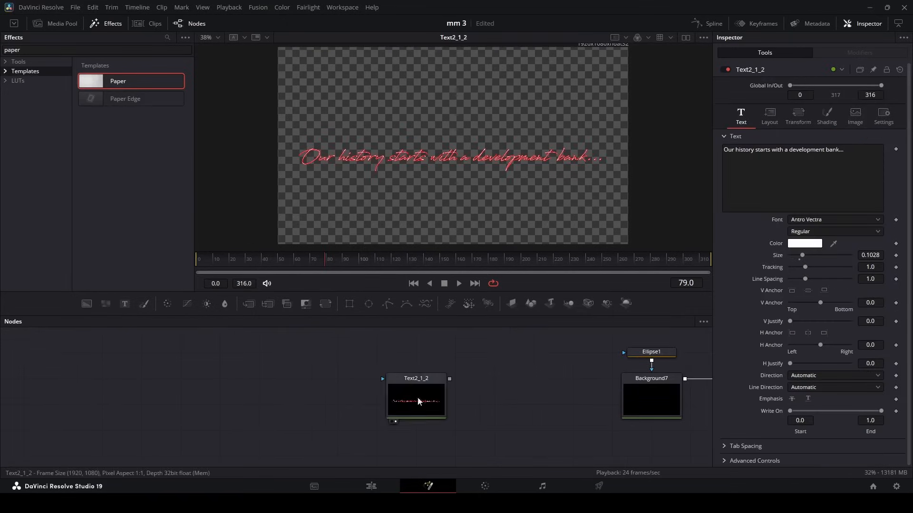
Examine the Red Outline shading element of Text2_1_2 by toggling it off and back on.
{"action": "left_click", "coordinate": [439, 406]}
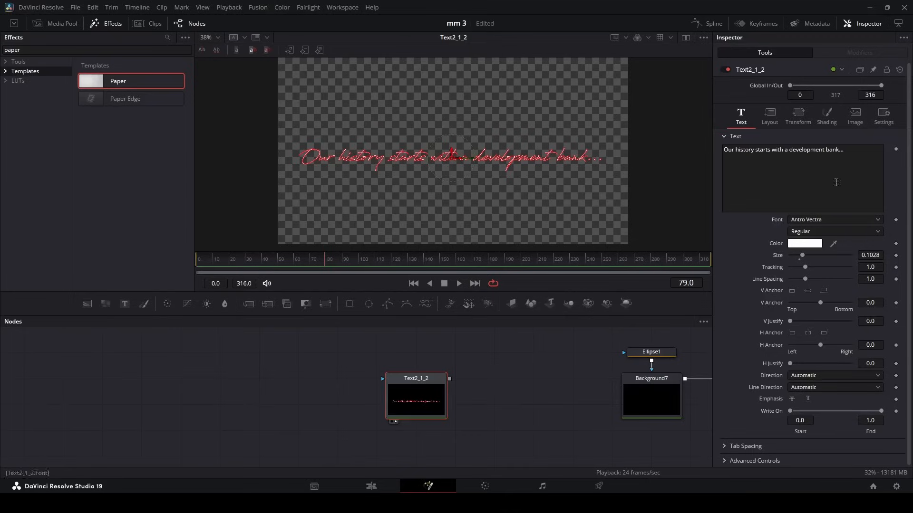
{"action": "left_click", "coordinate": [831, 110]}
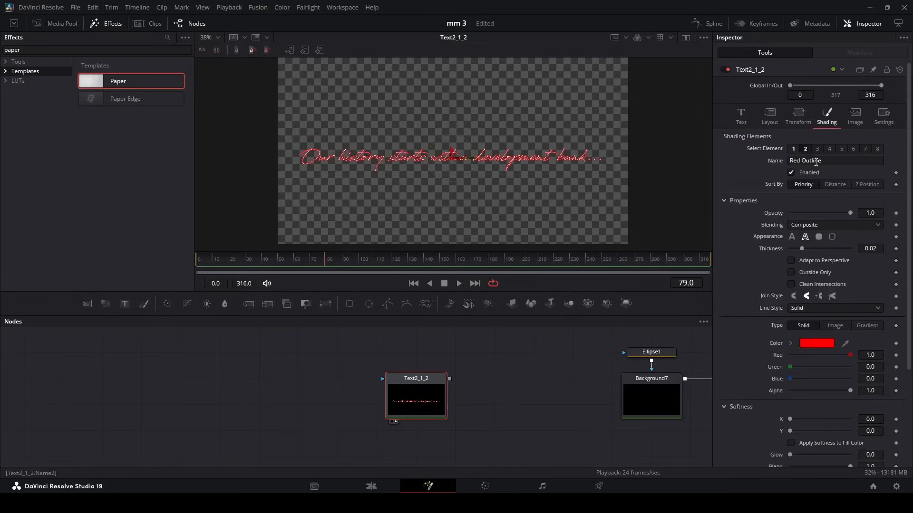
{"action": "left_click", "coordinate": [790, 173]}
{"action": "left_click", "coordinate": [791, 173]}
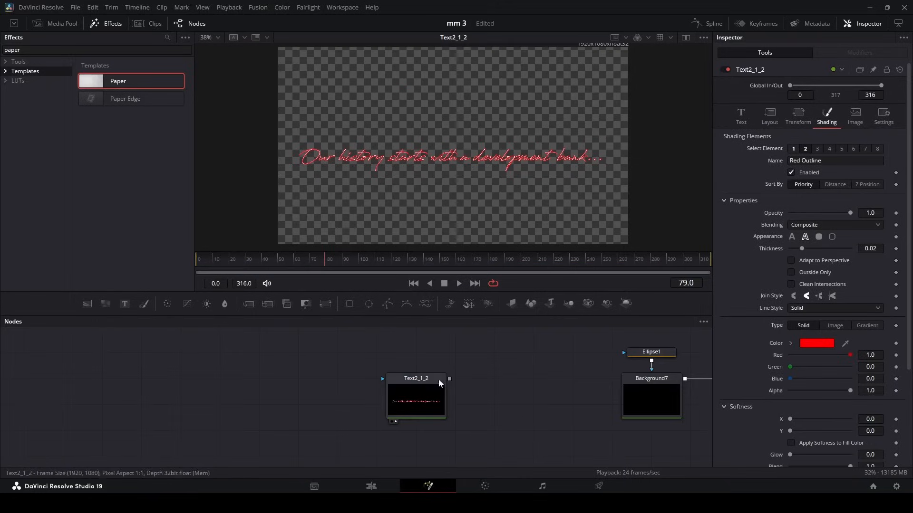
Duplicate Background8 beside Text2_1_2, masked by that text, and show the duplicate in the viewer.
{"action": "scroll", "coordinate": [476, 380], "scroll_direction": "down", "scroll_amount": 3}
{"action": "left_click", "coordinate": [494, 409]}
{"action": "key", "text": "1"}
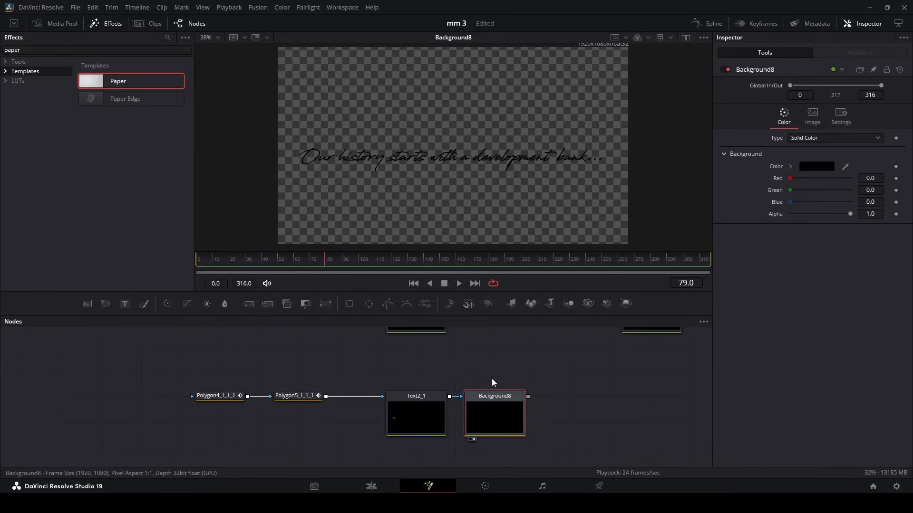
{"action": "scroll", "coordinate": [481, 168], "scroll_direction": "up", "scroll_amount": 2}
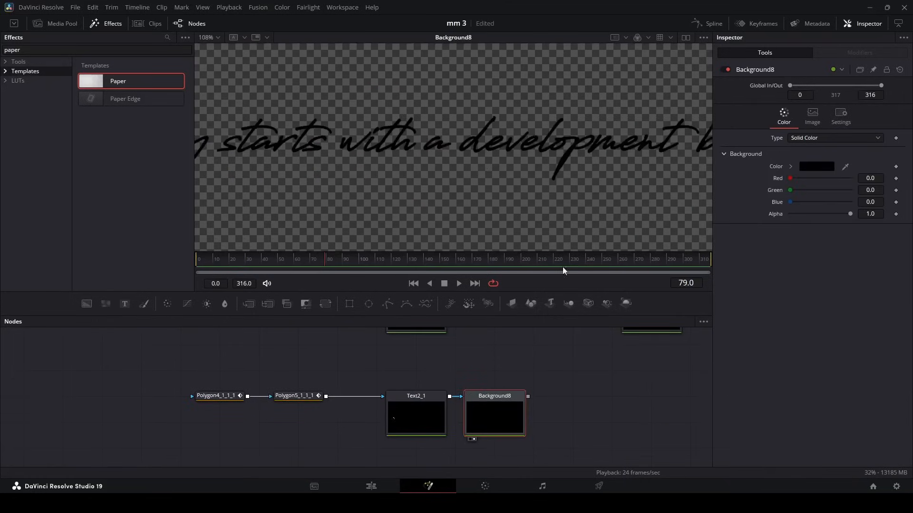
{"action": "scroll", "coordinate": [501, 389], "scroll_direction": "up", "scroll_amount": 3}
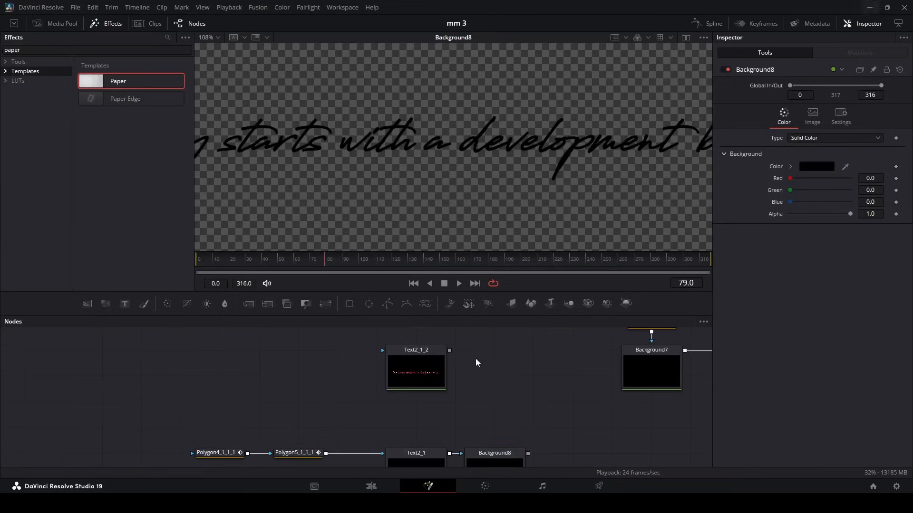
{"action": "key", "text": "ctrl+v"}
{"action": "left_click_drag", "start_coordinate": [494, 385], "coordinate": [491, 361]}
{"action": "key", "text": "1"}
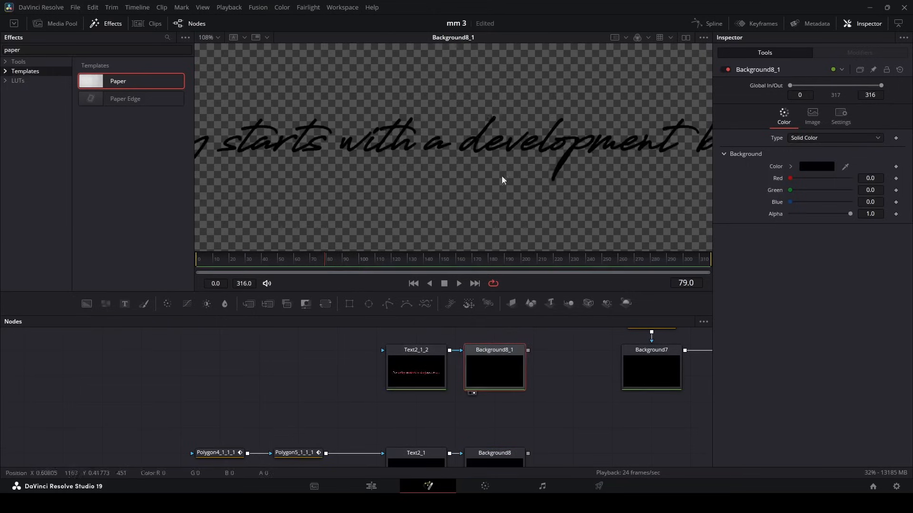
At frame 32, add a Polygon mask node before Text2_1_2 and trace the opening stroke of the letter O.
{"action": "left_click_drag", "start_coordinate": [265, 266], "coordinate": [250, 266]}
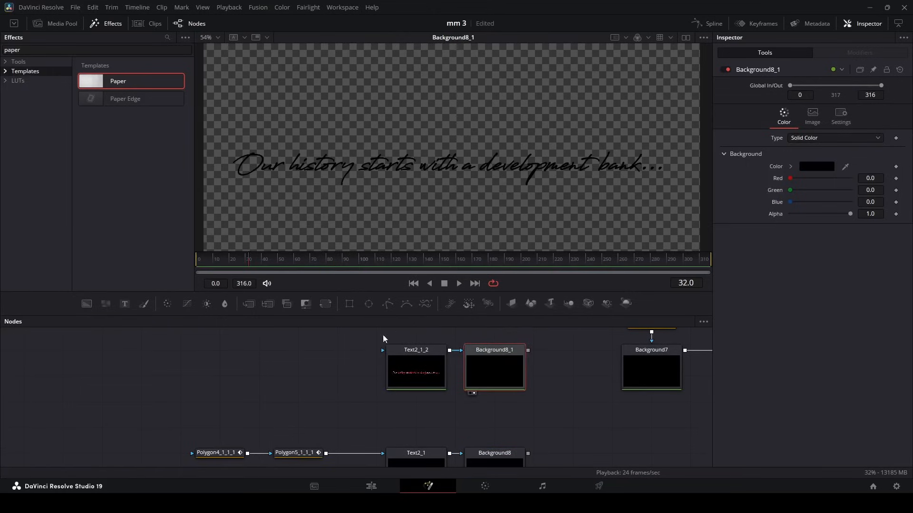
{"action": "left_click_drag", "start_coordinate": [388, 303], "coordinate": [344, 349]}
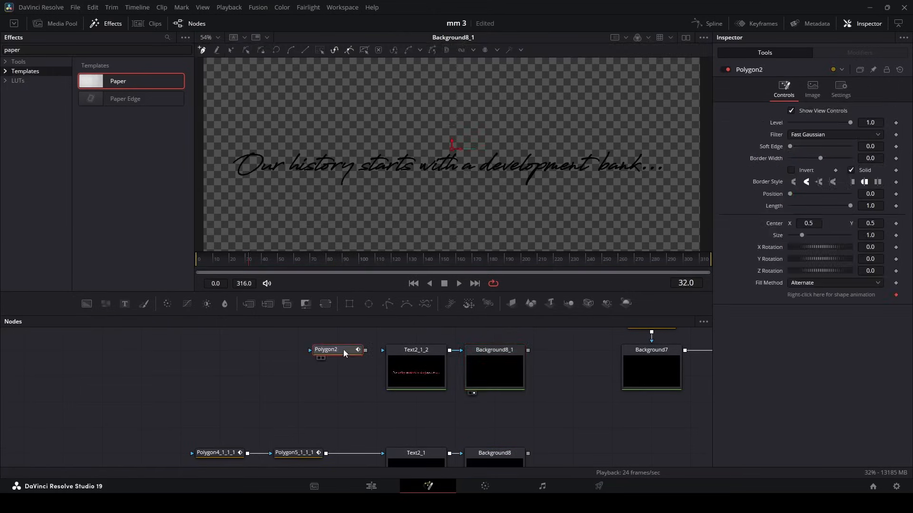
{"action": "left_click", "coordinate": [291, 186]}
{"action": "left_click", "coordinate": [339, 165]}
{"action": "left_click_drag", "start_coordinate": [339, 165], "coordinate": [331, 156]}
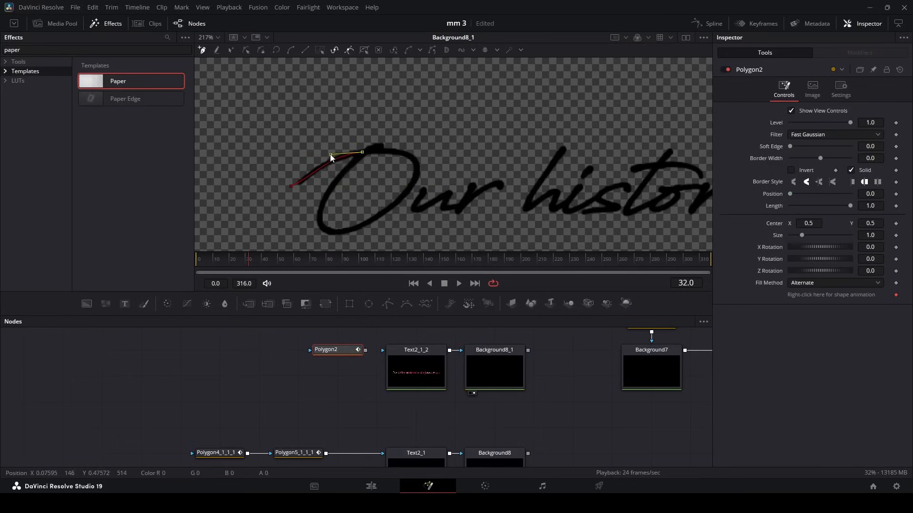
Continue the Polygon2 path around the full loop of the letter O.
{"action": "left_click", "coordinate": [402, 198]}
{"action": "left_click_drag", "start_coordinate": [389, 184], "coordinate": [438, 161]}
{"action": "left_click_drag", "start_coordinate": [375, 168], "coordinate": [419, 150]}
{"action": "left_click", "coordinate": [323, 230]}
{"action": "left_click_drag", "start_coordinate": [349, 219], "coordinate": [302, 210]}
{"action": "left_click", "coordinate": [402, 199]}
{"action": "left_click", "coordinate": [356, 160]}
{"action": "left_click", "coordinate": [323, 230]}
{"action": "left_click", "coordinate": [392, 140]}
{"action": "left_click", "coordinate": [437, 173]}
Extend the Polygon2 path through the letters u and r, undoing the extra point beyond the r.
{"action": "scroll", "coordinate": [430, 205], "scroll_direction": "up", "scroll_amount": 2}
{"action": "left_click", "coordinate": [417, 176]}
{"action": "left_click", "coordinate": [430, 205]}
{"action": "left_click", "coordinate": [471, 181]}
{"action": "left_click", "coordinate": [457, 212]}
{"action": "left_click", "coordinate": [489, 207]}
{"action": "left_click_drag", "start_coordinate": [573, 170], "coordinate": [560, 143]}
{"action": "scroll", "coordinate": [452, 179], "scroll_direction": "down", "scroll_amount": 1}
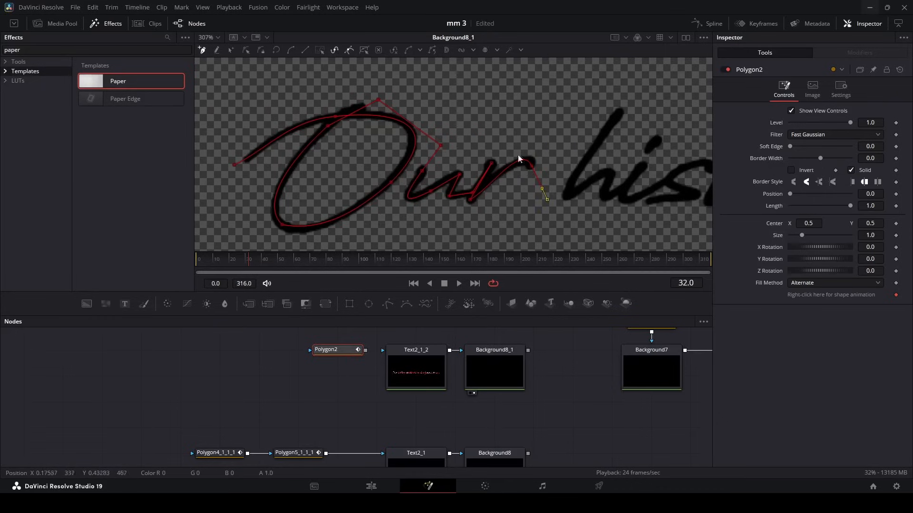
{"action": "scroll", "coordinate": [520, 140], "scroll_direction": "down", "scroll_amount": 2}
{"action": "key", "text": "ctrl+z"}
{"action": "scroll", "coordinate": [485, 151], "scroll_direction": "up", "scroll_amount": 2}
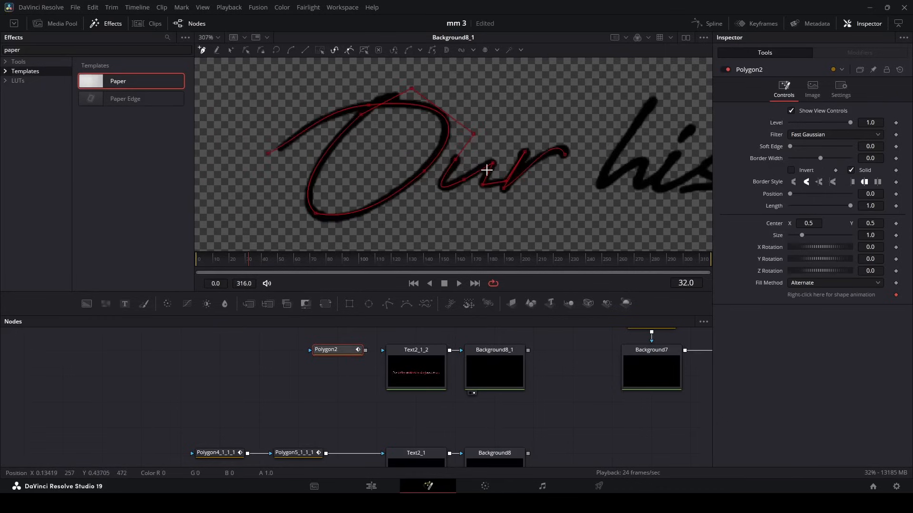
{"action": "scroll", "coordinate": [486, 170], "scroll_direction": "down", "scroll_amount": 1}
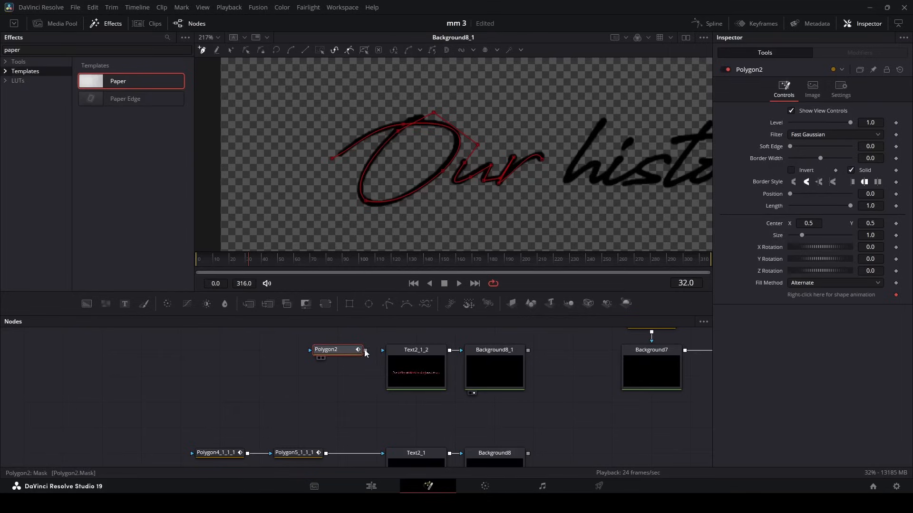
Mask Text2_1_2 with Polygon2, set the polygon's Border Width to 0.004 and preview the write-on through its Length.
{"action": "left_click_drag", "start_coordinate": [366, 350], "coordinate": [382, 350]}
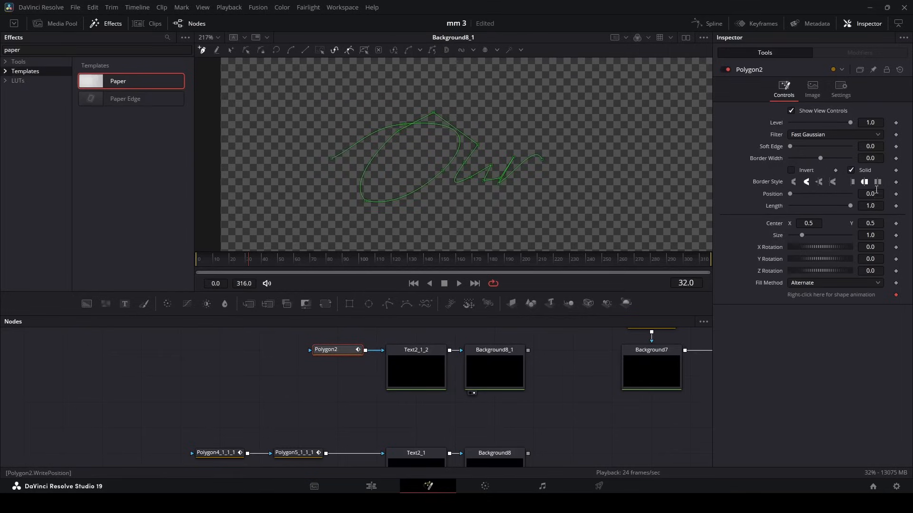
{"action": "left_click_drag", "start_coordinate": [866, 158], "coordinate": [872, 158]}
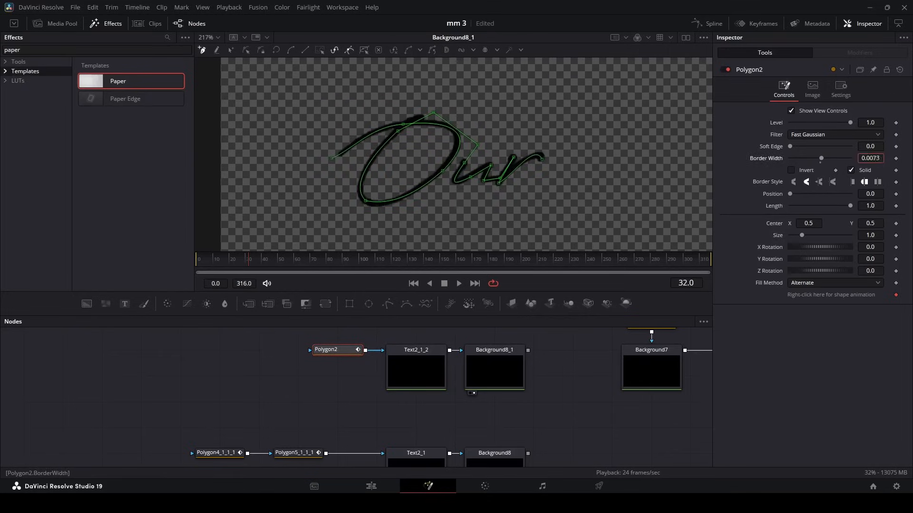
{"action": "mouse_move", "coordinate": [852, 205]}
{"action": "left_mouse_down"}
{"action": "mouse_move", "coordinate": [148, 176]}
{"action": "mouse_move", "coordinate": [547, 167]}
{"action": "left_mouse_up"}
Set Polygon2 aside and connect a pasted copy of Polygon4_1_1_1 as the mask of Text2_1_2 instead.
{"action": "scroll", "coordinate": [326, 407], "scroll_direction": "down", "scroll_amount": 2}
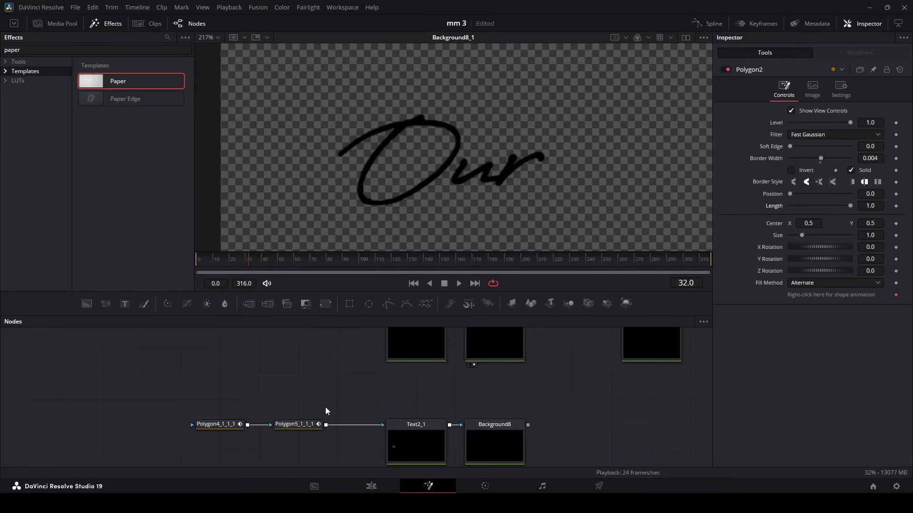
{"action": "left_click", "coordinate": [235, 426]}
{"action": "scroll", "coordinate": [281, 409], "scroll_direction": "up", "scroll_amount": 2}
{"action": "left_click_drag", "start_coordinate": [331, 380], "coordinate": [216, 404]}
{"action": "left_click", "coordinate": [307, 385]}
{"action": "key", "text": "ctrl+v"}
{"action": "left_click_drag", "start_coordinate": [327, 379], "coordinate": [369, 377]}
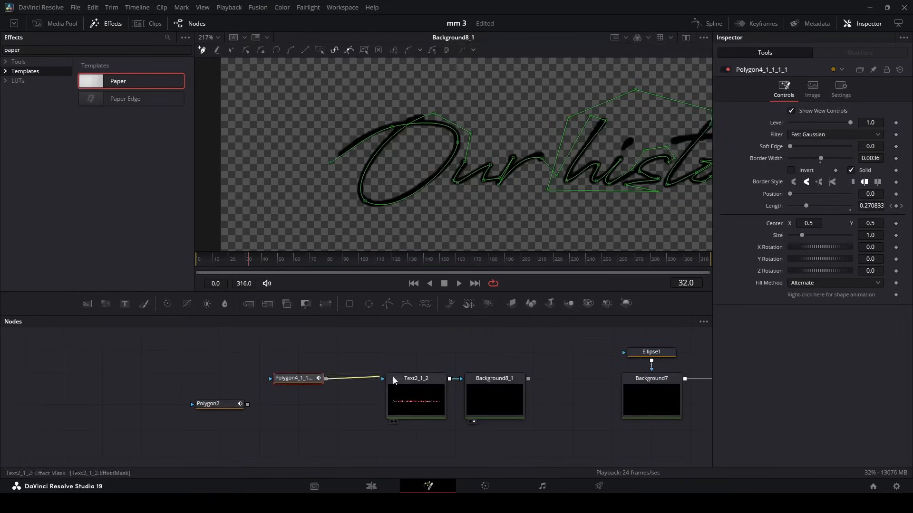
{"action": "left_click_drag", "start_coordinate": [369, 376], "coordinate": [385, 379]}
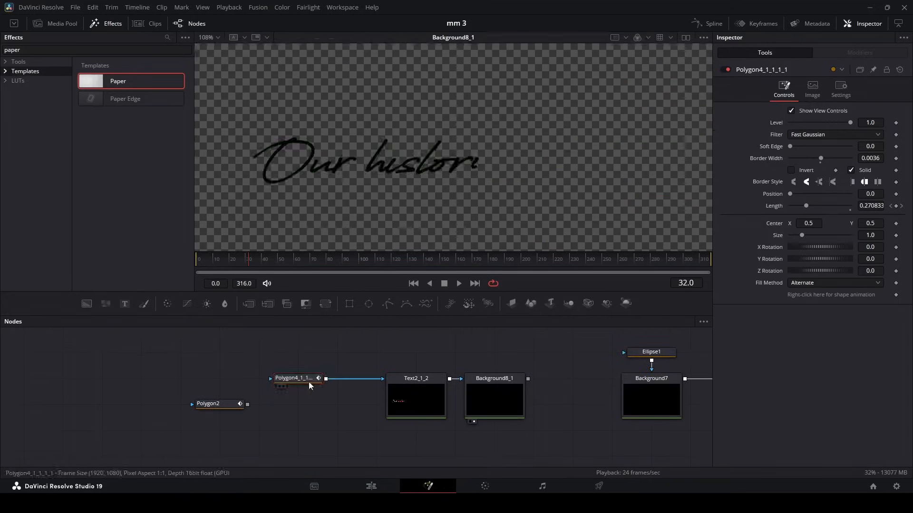
Examine the start and end Length keyframes of the pasted polygon, finishing on frame 18.
{"action": "left_click", "coordinate": [309, 381]}
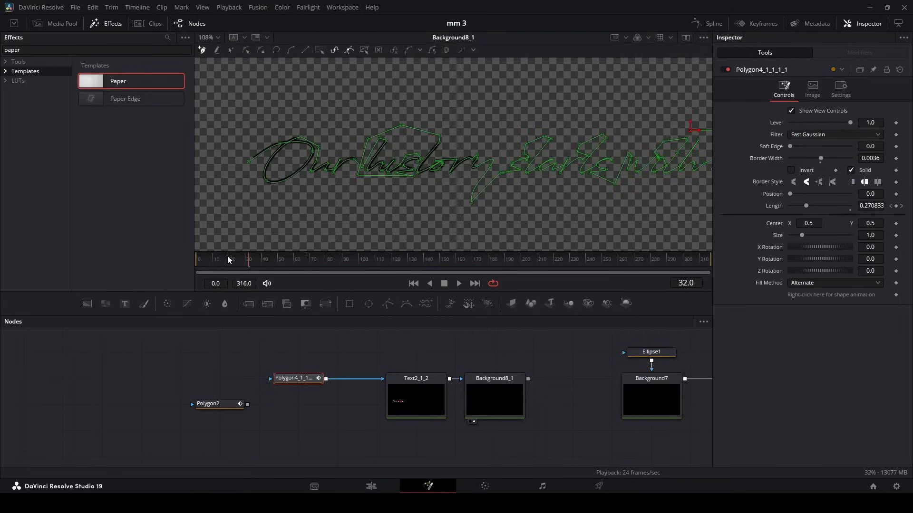
{"action": "left_click", "coordinate": [228, 256]}
{"action": "left_click", "coordinate": [305, 261]}
{"action": "left_click", "coordinate": [226, 259]}
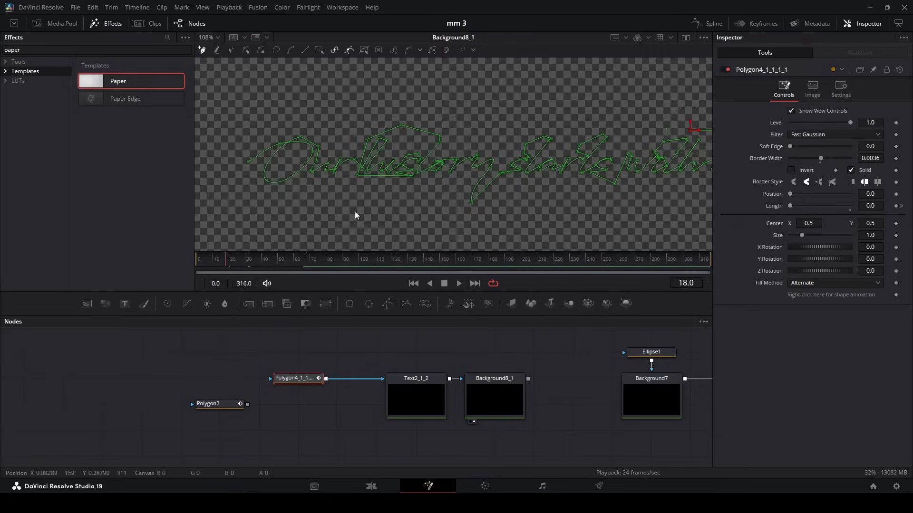
Play back the write-on of Text2_1_2 with the pasted polygon mask and check the result up close.
{"action": "scroll", "coordinate": [380, 190], "scroll_direction": "down", "scroll_amount": 2}
{"action": "left_click", "coordinate": [543, 363]}
{"action": "key", "text": "space"}
{"action": "scroll", "coordinate": [504, 200], "scroll_direction": "down", "scroll_amount": 4}
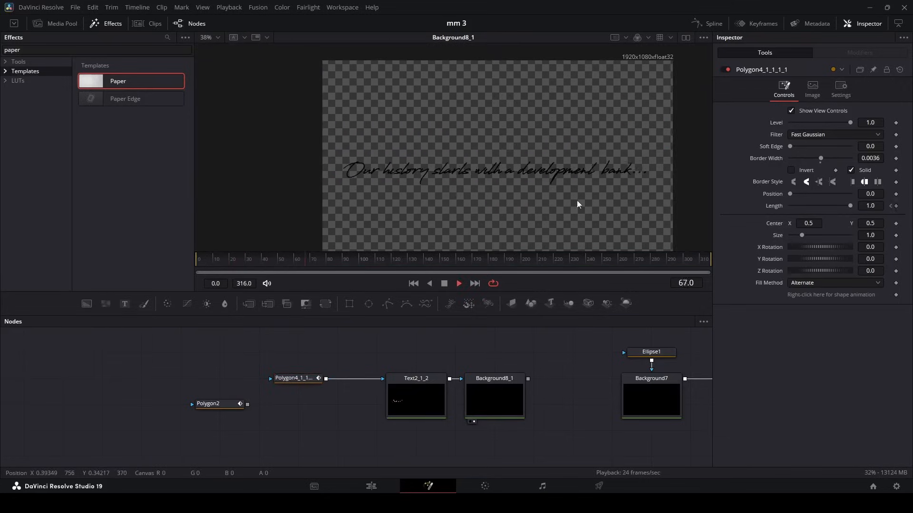
{"action": "key", "text": "space"}
{"action": "scroll", "coordinate": [439, 224], "scroll_direction": "up", "scroll_amount": 3}
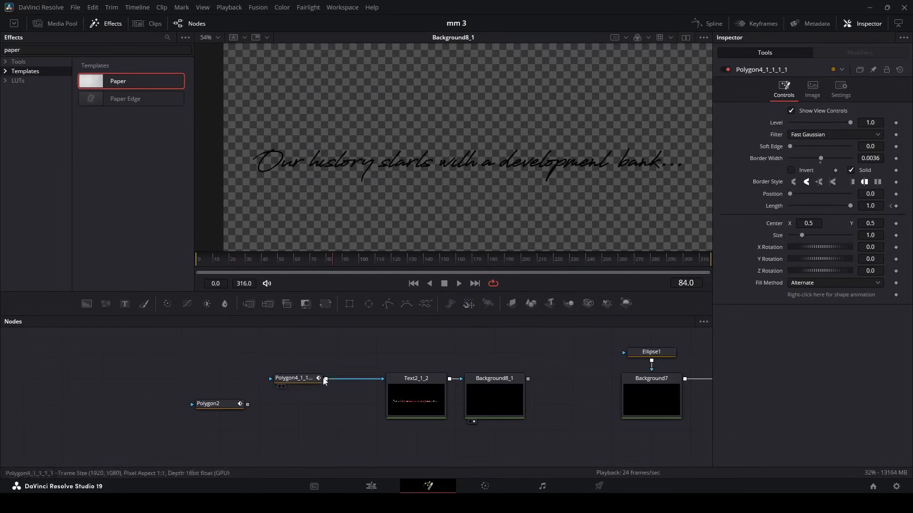
Paste a copy of Polygon5_1_1_1 from the lower chain and connect it as the mask of Text2_1_2 in place of Polygon4_1_1_1_1.
{"action": "scroll", "coordinate": [322, 383], "scroll_direction": "down", "scroll_amount": 2}
{"action": "left_click", "coordinate": [294, 453]}
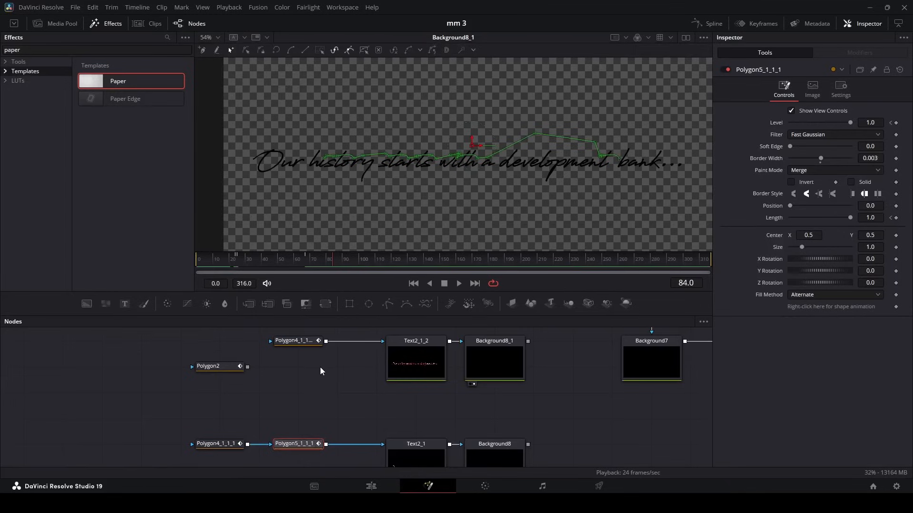
{"action": "scroll", "coordinate": [304, 409], "scroll_direction": "up", "scroll_amount": 3}
{"action": "key", "text": "ctrl+v"}
{"action": "left_click_drag", "start_coordinate": [373, 389], "coordinate": [333, 404]}
{"action": "left_click_drag", "start_coordinate": [357, 362], "coordinate": [390, 394]}
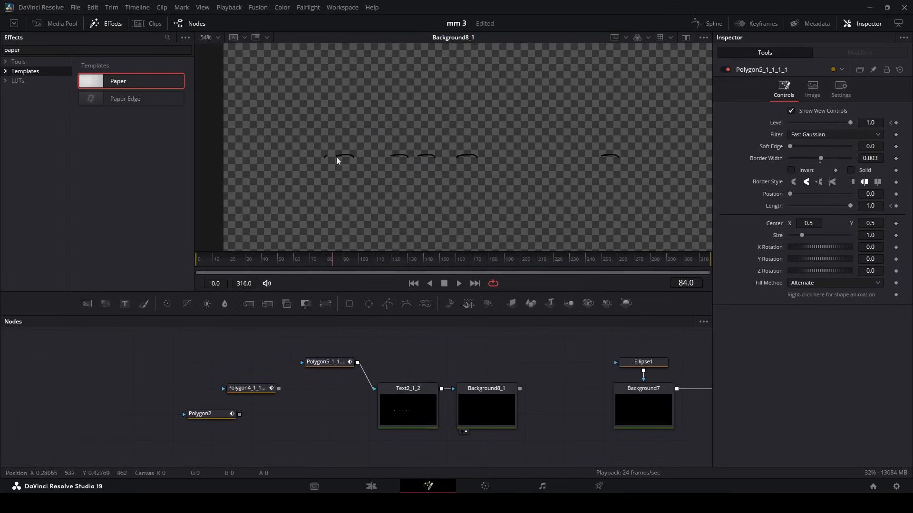
{"action": "scroll", "coordinate": [312, 157], "scroll_direction": "up", "scroll_amount": 2}
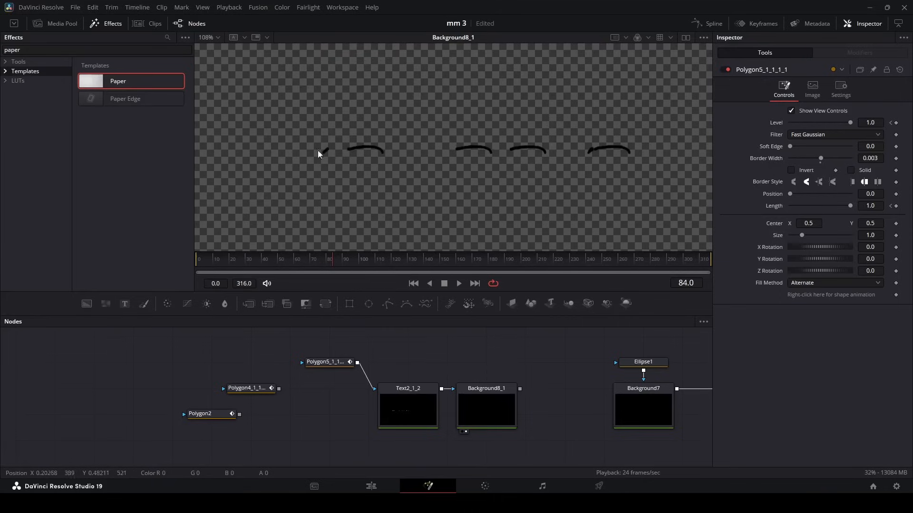
Chain Polygon4_1_1_1_1 into Polygon5_1_1_1_1 so both mask Text2_1_2, and line the polygon nodes up in one row.
{"action": "left_click_drag", "start_coordinate": [375, 388], "coordinate": [378, 384]}
{"action": "mouse_move", "coordinate": [278, 388]}
{"action": "left_mouse_down"}
{"action": "mouse_move", "coordinate": [326, 367]}
{"action": "mouse_move", "coordinate": [375, 388]}
{"action": "left_mouse_up"}
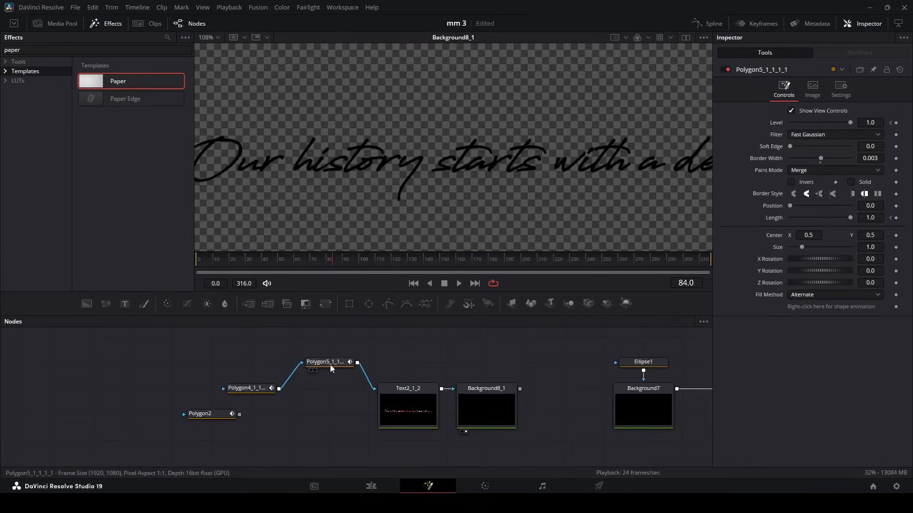
{"action": "left_click_drag", "start_coordinate": [330, 365], "coordinate": [330, 391]}
Play the write-on with both polygon masks combined and check the complete sentence.
{"action": "left_click", "coordinate": [327, 260]}
{"action": "scroll", "coordinate": [319, 161], "scroll_direction": "down", "scroll_amount": 4}
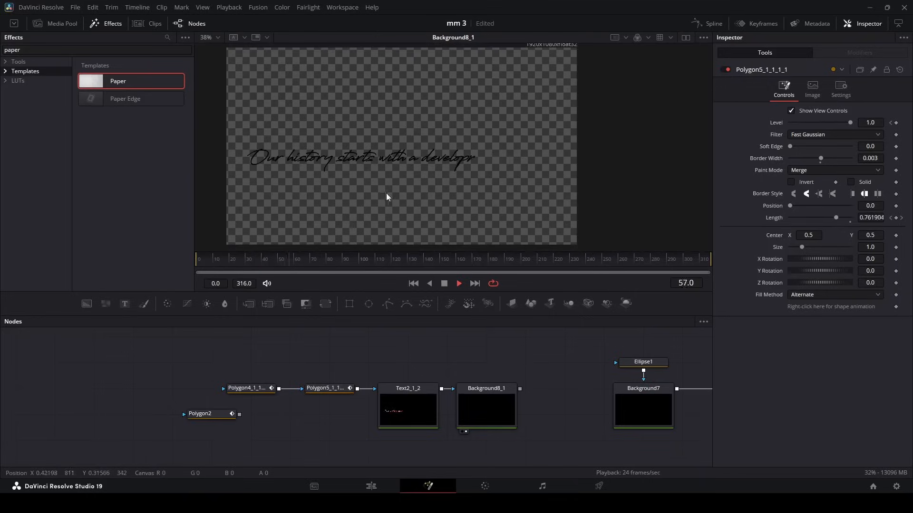
{"action": "key", "text": "Left"}
{"action": "key", "text": "Left"}
{"action": "left_click_drag", "start_coordinate": [358, 200], "coordinate": [421, 197]}
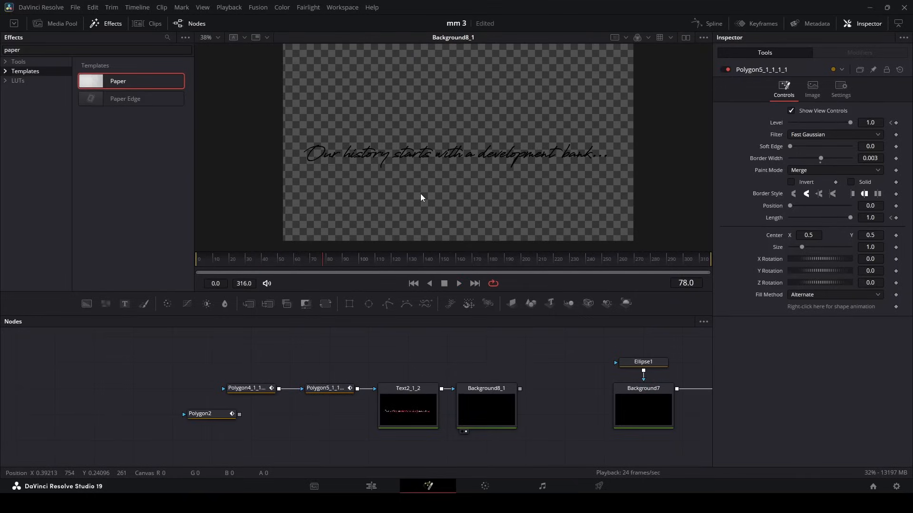
Disconnect Polygon4_1_1_1_1 and examine Polygon5_1_1_1_1 alone over the crossbars of the letter t at frame 24.
{"action": "left_click", "coordinate": [337, 390]}
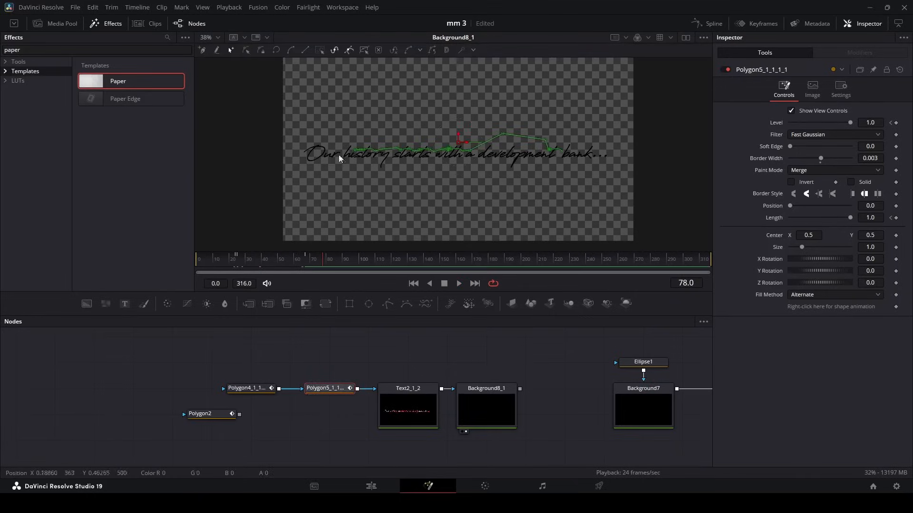
{"action": "left_click_drag", "start_coordinate": [299, 386], "coordinate": [330, 428]}
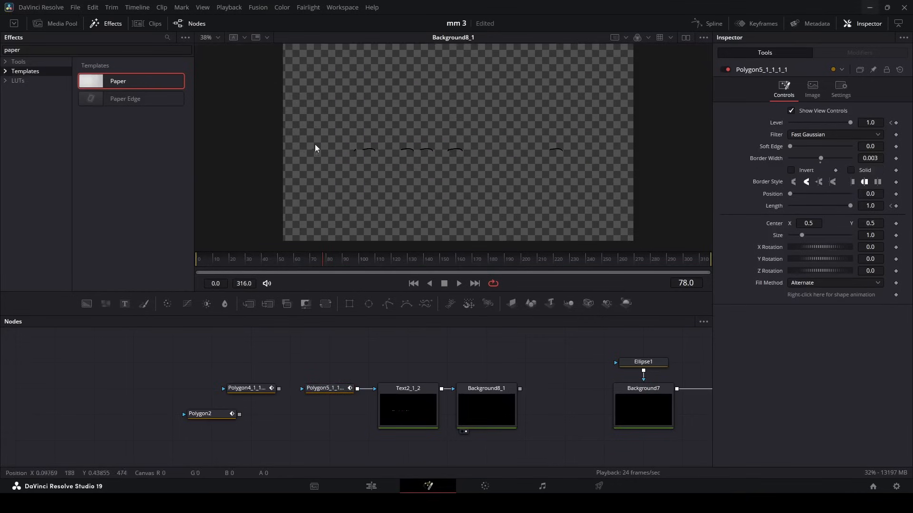
{"action": "scroll", "coordinate": [317, 153], "scroll_direction": "up", "scroll_amount": 2}
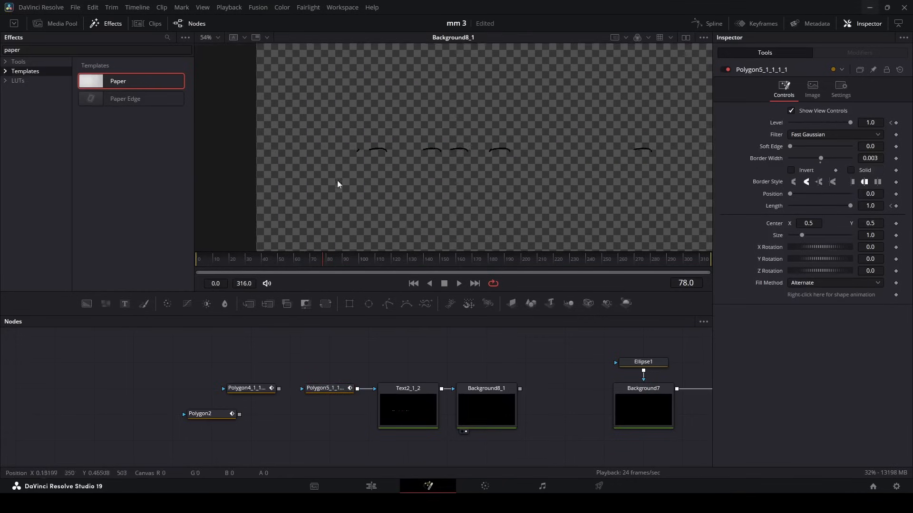
{"action": "left_click", "coordinate": [236, 261]}
{"action": "scroll", "coordinate": [356, 154], "scroll_direction": "up", "scroll_amount": 4}
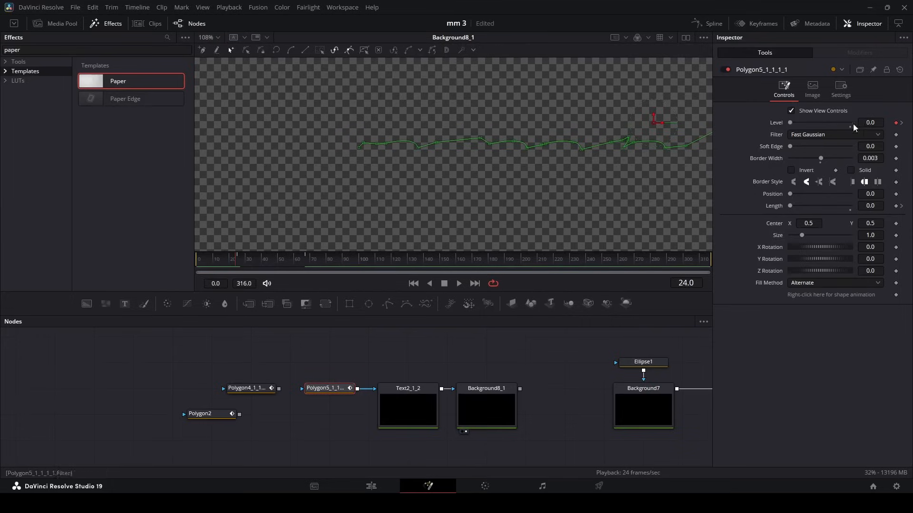
Raise the Level of Polygon5_1_1_1_1 to 1.0 at the frame 24 keyframe and check the start of the stroke.
{"action": "left_click_drag", "start_coordinate": [237, 260], "coordinate": [240, 261]}
{"action": "left_click_drag", "start_coordinate": [791, 123], "coordinate": [850, 123]}
{"action": "left_click", "coordinate": [557, 349]}
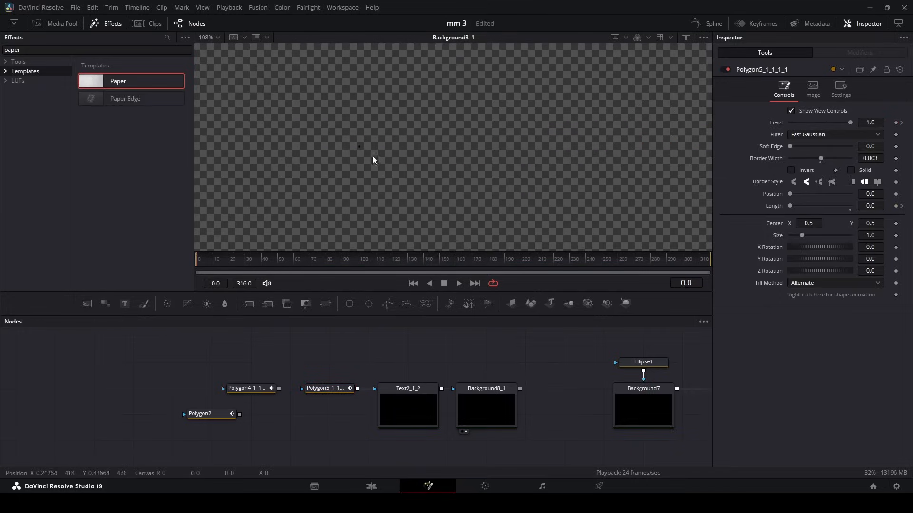
Reconnect Polygon4_1_1_1_1 to Polygon5_1_1_1_1 and play the combined write-on from frame 0.
{"action": "left_click", "coordinate": [348, 392]}
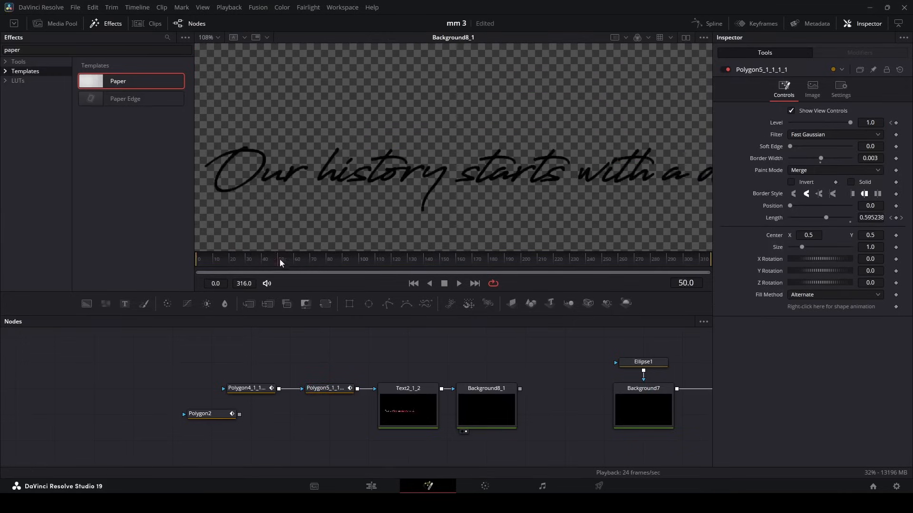
{"action": "left_click_drag", "start_coordinate": [280, 260], "coordinate": [196, 264]}
{"action": "key", "text": "space"}
{"action": "scroll", "coordinate": [382, 136], "scroll_direction": "down", "scroll_amount": 5}
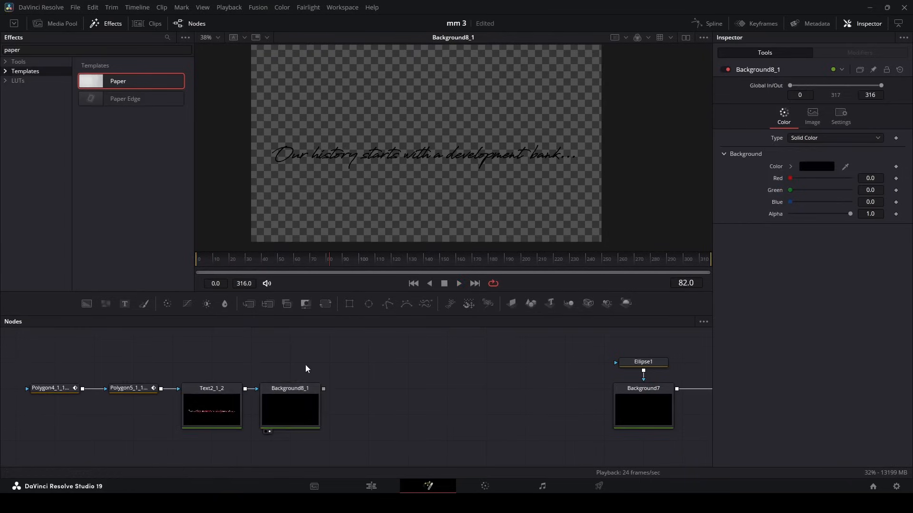
Add a PosterizeTime node after Background8_1 and set its Output Framerate to 17.
{"action": "left_click", "coordinate": [288, 391]}
{"action": "key", "text": "shift+space"}
{"action": "type", "text": "dup"}
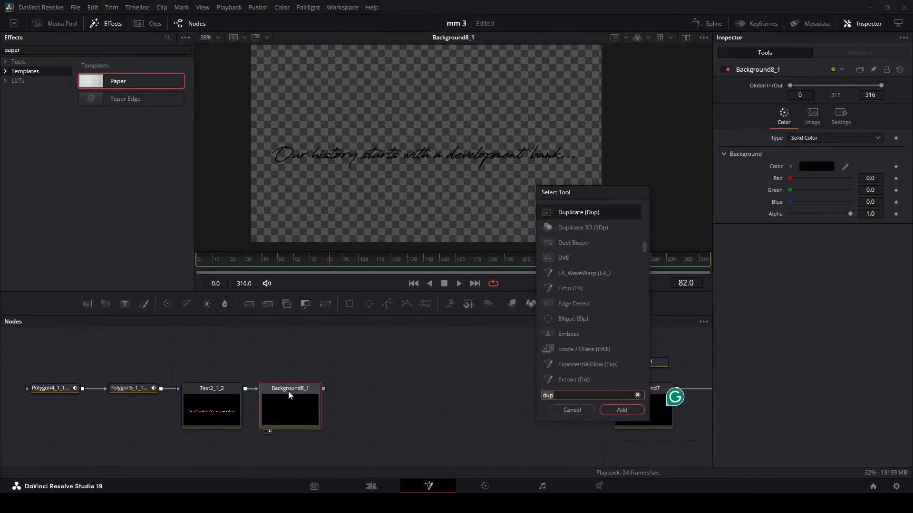
{"action": "key", "text": "BackSpace"}
{"action": "key", "text": "BackSpace"}
{"action": "key", "text": "BackSpace"}
{"action": "type", "text": "op"}
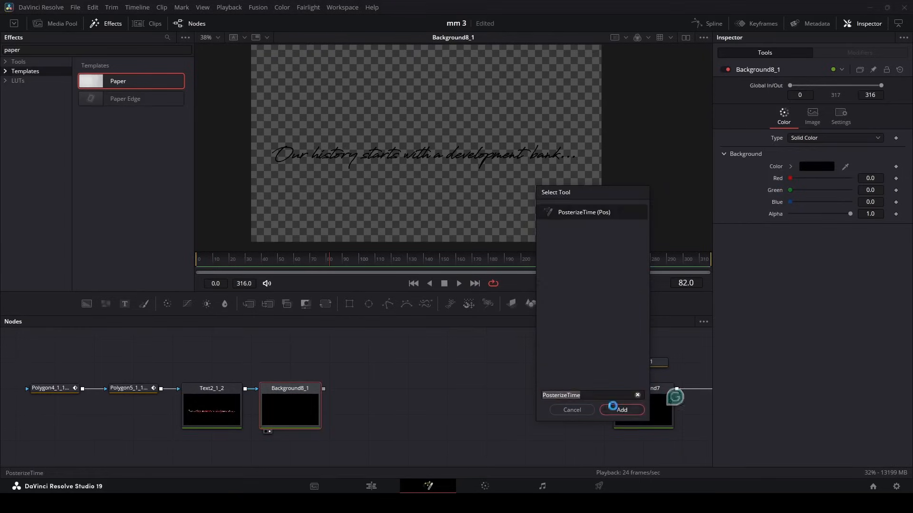
{"action": "left_click", "coordinate": [612, 409]}
{"action": "left_click_drag", "start_coordinate": [375, 392], "coordinate": [453, 392]}
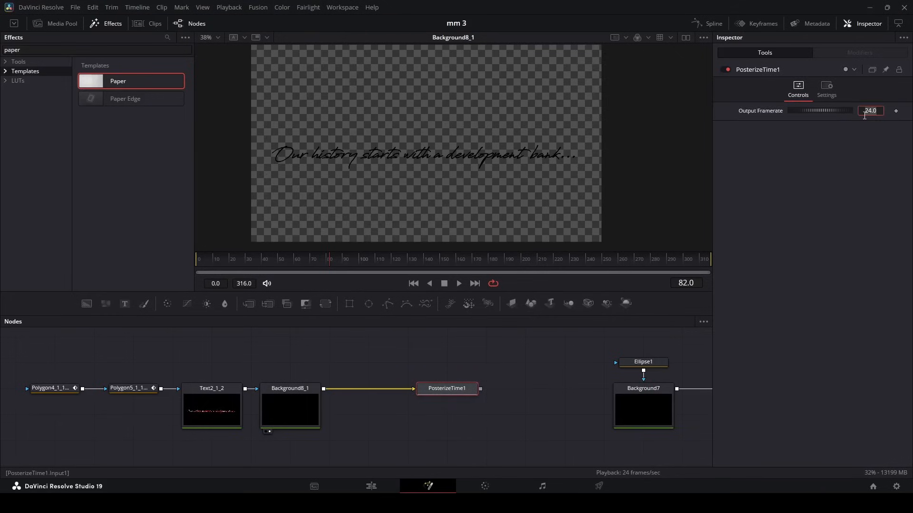
{"action": "left_click", "coordinate": [563, 354]}
Preview the handwriting animation once more and disable the PosterizeTime1 node.
{"action": "scroll", "coordinate": [473, 154], "scroll_direction": "up", "scroll_amount": 3}
{"action": "left_click", "coordinate": [244, 259]}
{"action": "key", "text": "space"}
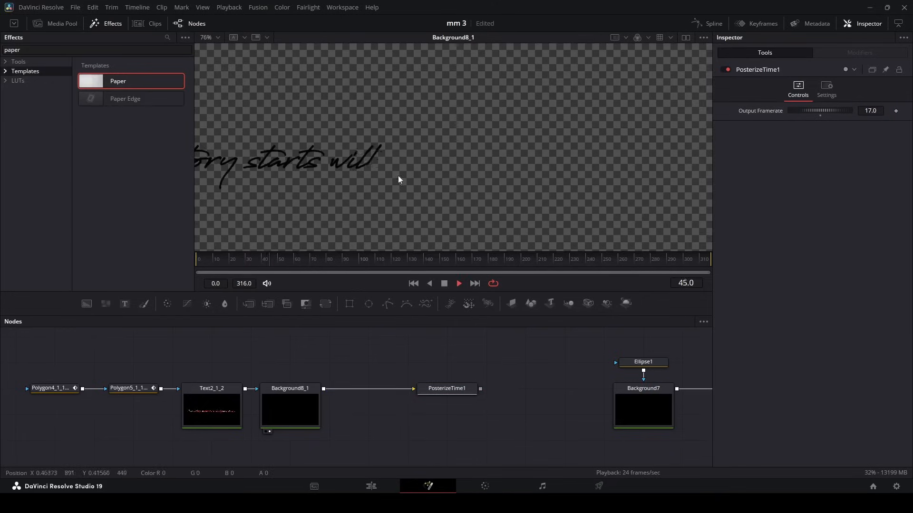
{"action": "key", "text": "space"}
{"action": "scroll", "coordinate": [521, 209], "scroll_direction": "down", "scroll_amount": 3}
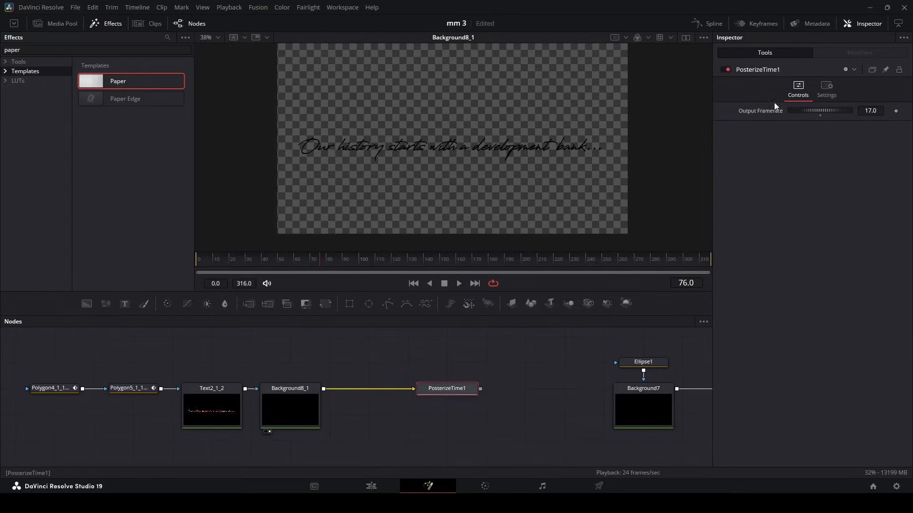
{"action": "left_click", "coordinate": [726, 70]}
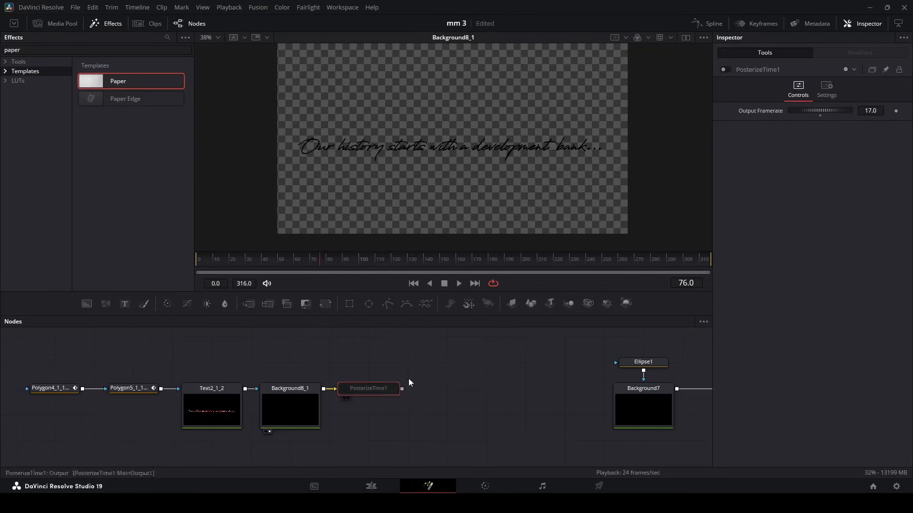
Disconnect Merge7_1 from Merge11 and move the paper, vignette, merge and MediaOut nodes away to open a gap in the flow.
{"action": "scroll", "coordinate": [409, 395], "scroll_direction": "down", "scroll_amount": 6}
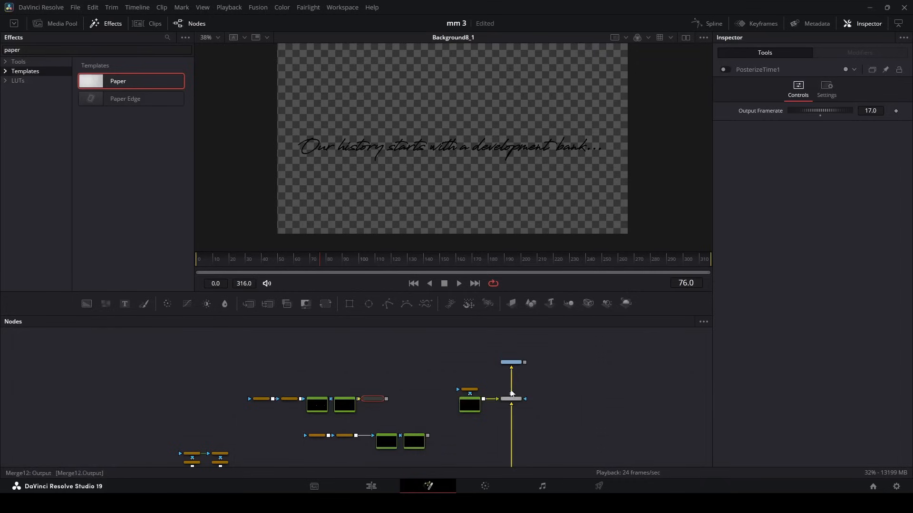
{"action": "scroll", "coordinate": [515, 369], "scroll_direction": "up", "scroll_amount": 2}
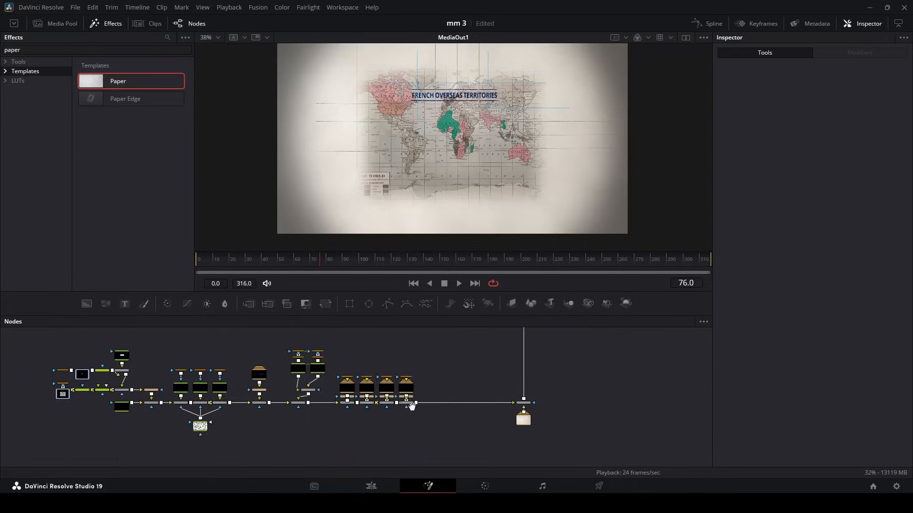
{"action": "left_click_drag", "start_coordinate": [411, 405], "coordinate": [458, 407]}
{"action": "scroll", "coordinate": [459, 408], "scroll_direction": "up", "scroll_amount": 2}
{"action": "left_click_drag", "start_coordinate": [583, 414], "coordinate": [445, 412]}
{"action": "left_click_drag", "start_coordinate": [522, 407], "coordinate": [351, 443]}
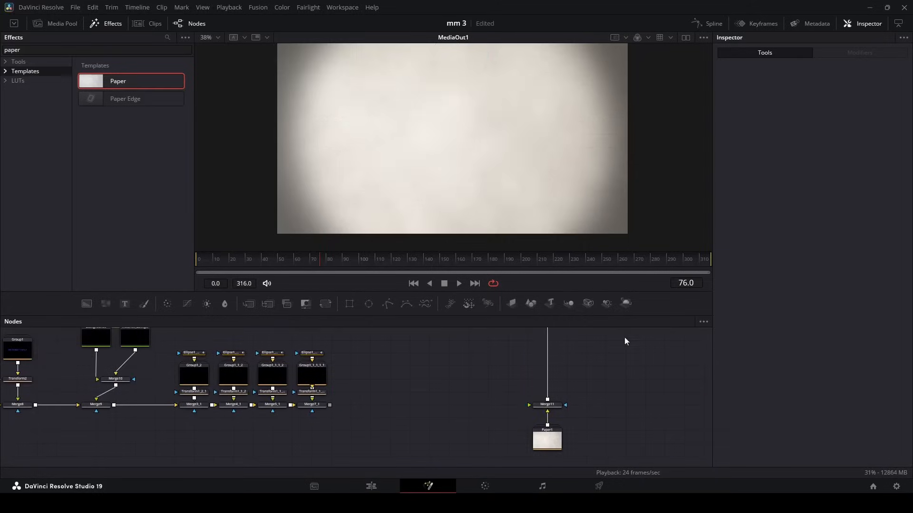
{"action": "scroll", "coordinate": [428, 431], "scroll_direction": "down", "scroll_amount": 3}
{"action": "left_click_drag", "start_coordinate": [495, 449], "coordinate": [420, 338]}
{"action": "left_click_drag", "start_coordinate": [433, 369], "coordinate": [656, 373]}
{"action": "left_click_drag", "start_coordinate": [656, 372], "coordinate": [656, 370]}
Insert an ImagePlane3D, Camera3D, Merge3D and Renderer3D chain between Merge7_1 and Merge11.
{"action": "left_click_drag", "start_coordinate": [626, 303], "coordinate": [453, 412]}
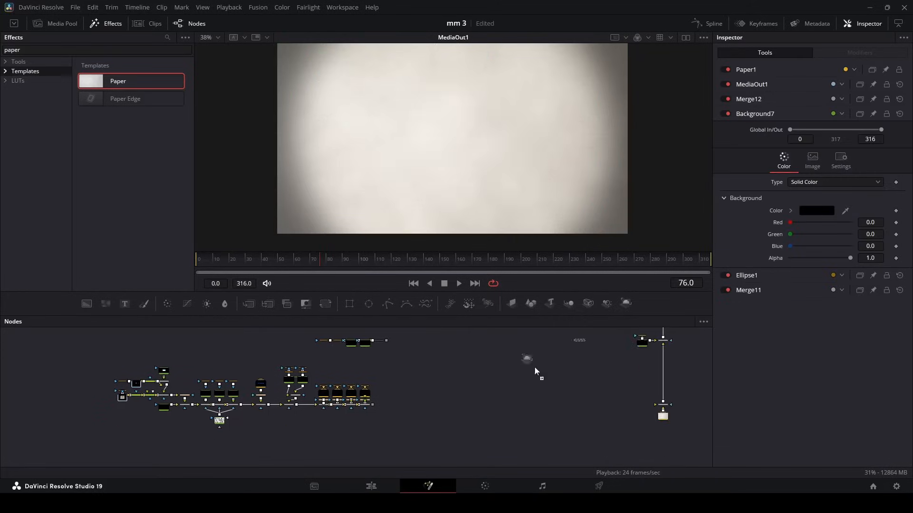
{"action": "scroll", "coordinate": [454, 412], "scroll_direction": "up", "scroll_amount": 4}
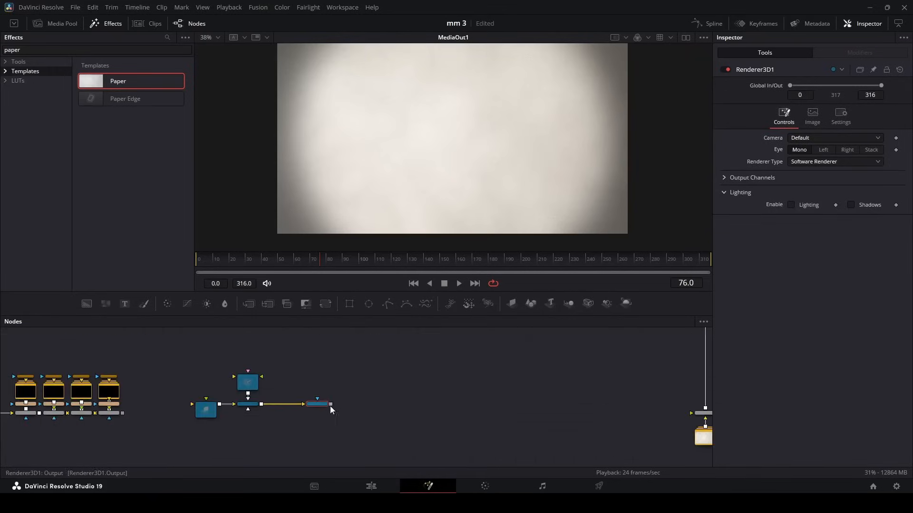
{"action": "left_click_drag", "start_coordinate": [330, 406], "coordinate": [707, 415]}
{"action": "left_click_drag", "start_coordinate": [158, 415], "coordinate": [361, 422]}
Show Merge3D1 in a second viewer beside MediaOut1 and check the image plane's Translation Y and Z values and its placement in 3D.
{"action": "left_click", "coordinate": [685, 37]}
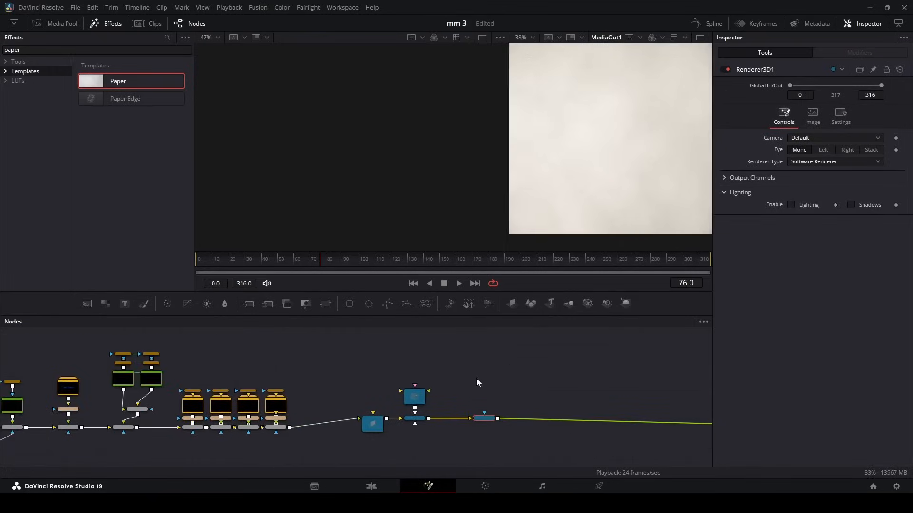
{"action": "left_click_drag", "start_coordinate": [398, 205], "coordinate": [397, 204]}
{"action": "left_click", "coordinate": [489, 390]}
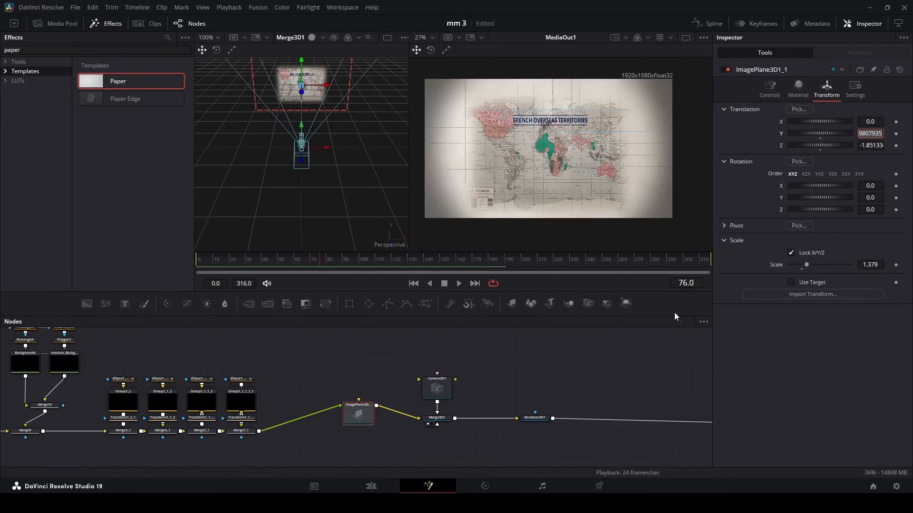
{"action": "double_click", "coordinate": [865, 145]}
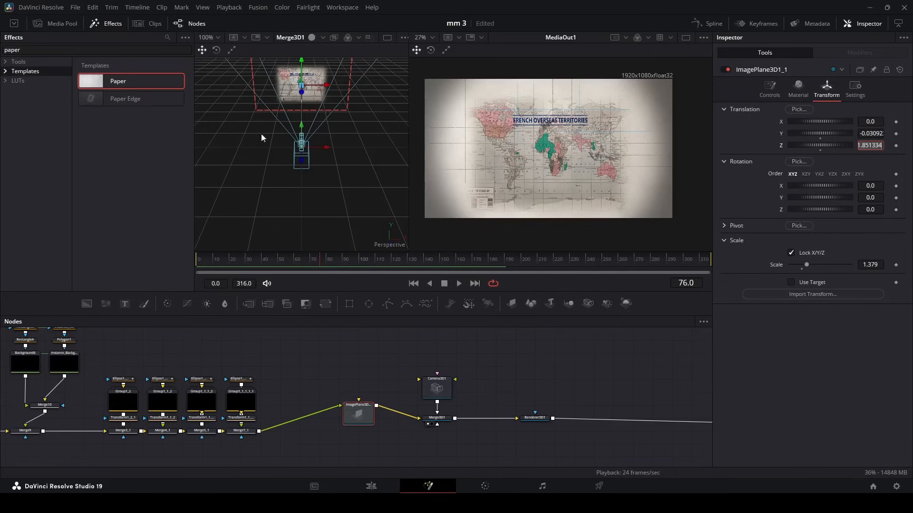
{"action": "left_click_drag", "start_coordinate": [233, 153], "coordinate": [498, 156]}
{"action": "left_click_drag", "start_coordinate": [326, 170], "coordinate": [380, 255]}
Try moving Camera3D1 sideways in the 3D scene and undo the move.
{"action": "left_click_drag", "start_coordinate": [441, 397], "coordinate": [439, 361]}
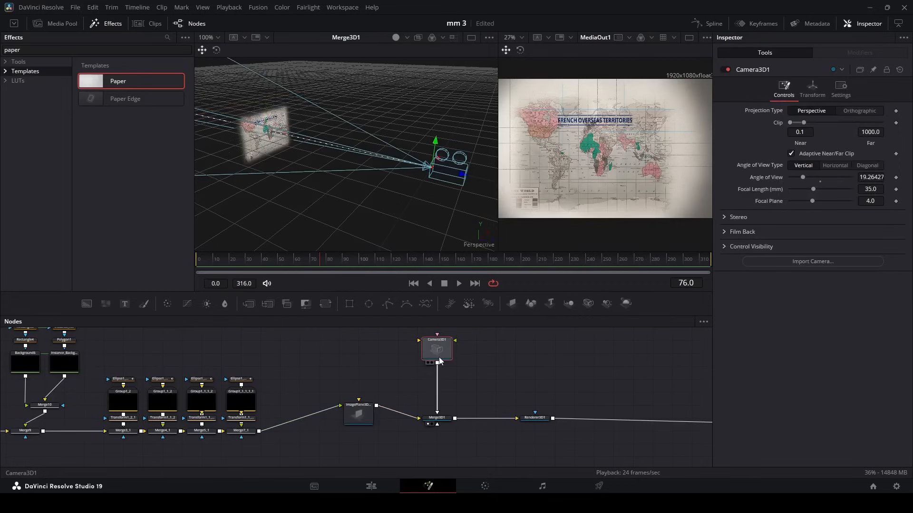
{"action": "left_click", "coordinate": [812, 89]}
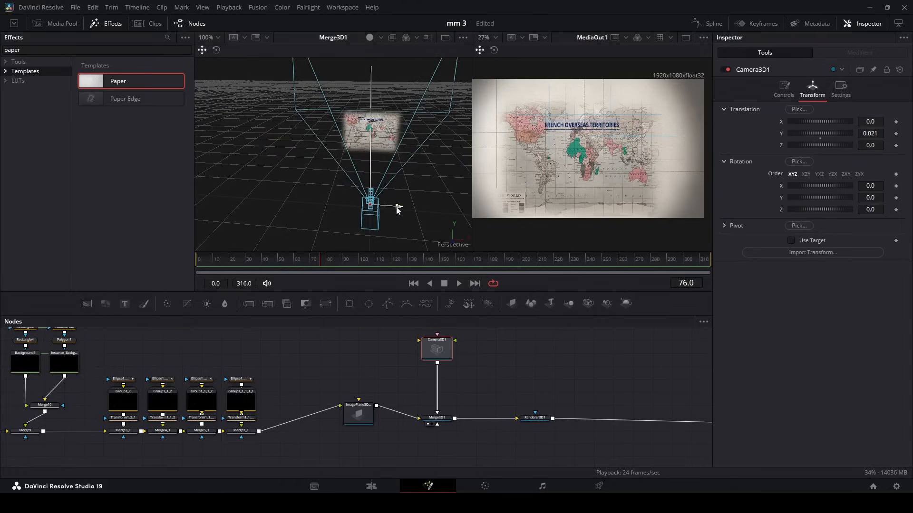
{"action": "left_click_drag", "start_coordinate": [398, 209], "coordinate": [323, 195]}
{"action": "key", "text": "ctrl+z"}
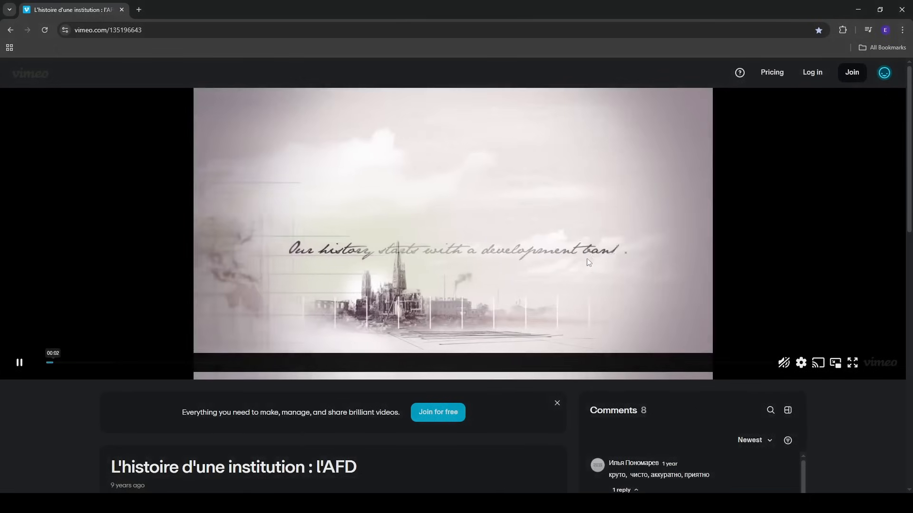
Switch to the browser and examine the handwritten title shot in the Vimeo reference video around 00:02 to 00:03.
{"action": "left_click", "coordinate": [18, 364]}
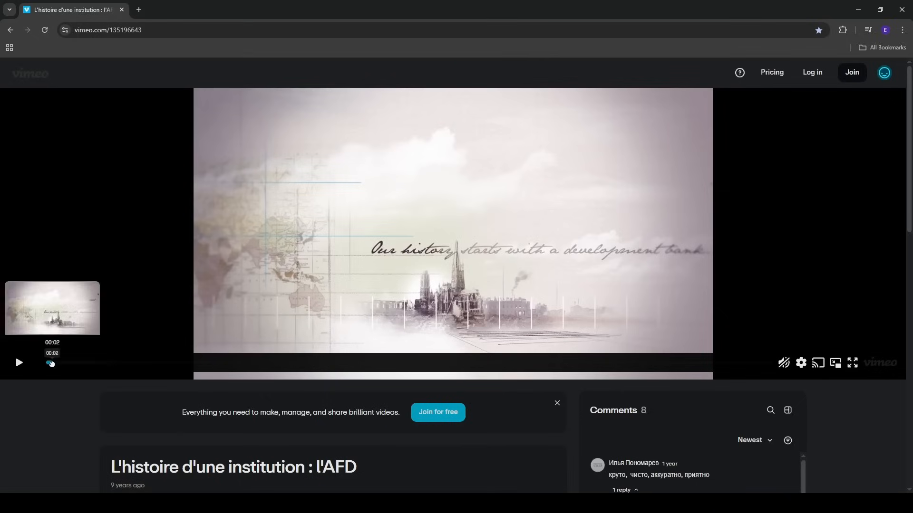
{"action": "left_click", "coordinate": [49, 363]}
{"action": "left_click", "coordinate": [24, 365]}
{"action": "left_click", "coordinate": [24, 364]}
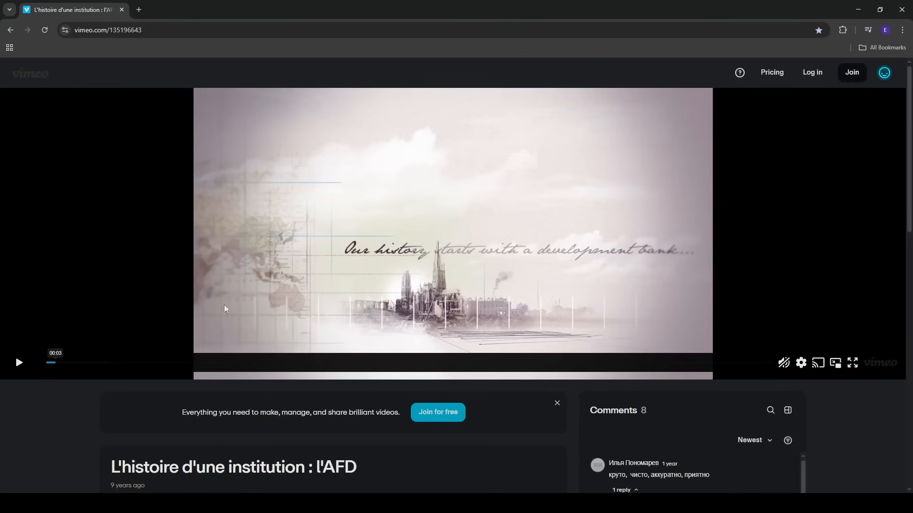
Switch to DaVinci Resolve and group the handwritten text's node chain, from its polygon masks to the PosterizeTime node.
{"action": "left_click", "coordinate": [855, 8]}
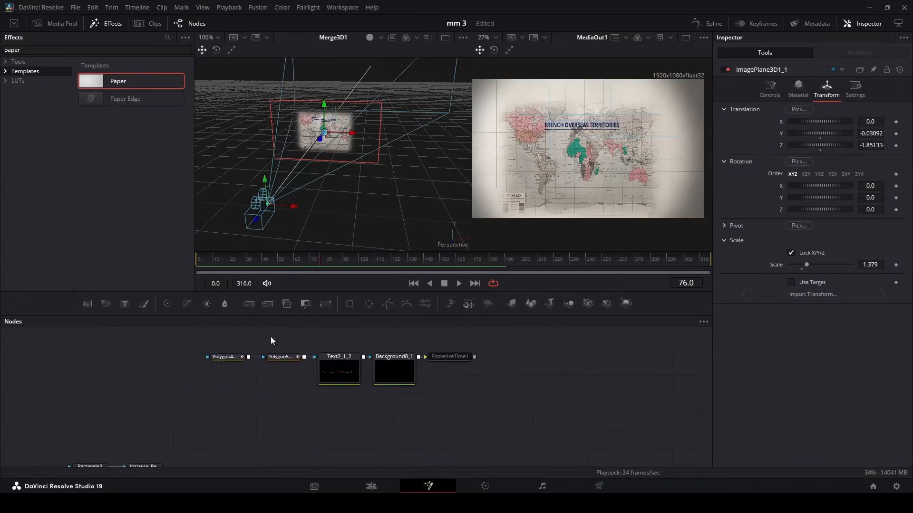
{"action": "left_click_drag", "start_coordinate": [175, 350], "coordinate": [478, 391]}
{"action": "key", "text": "ctrl+g"}
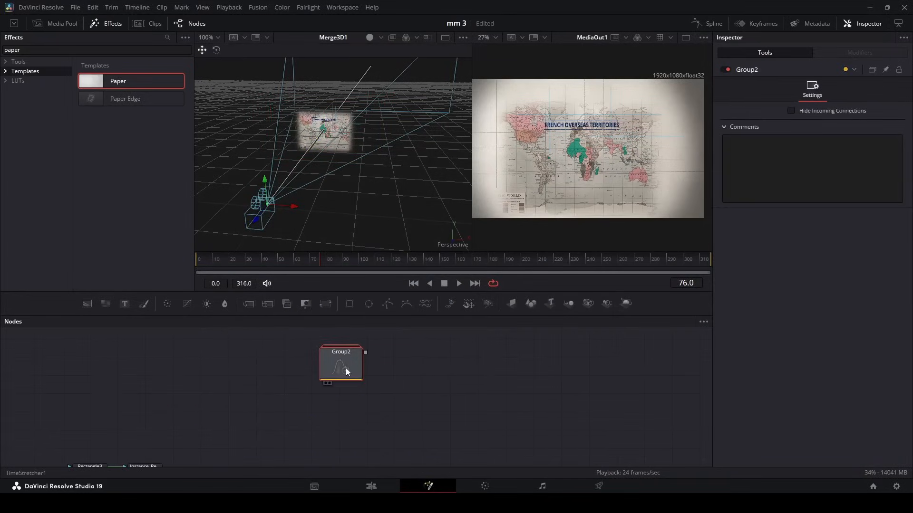
Add an Image Plane 3D after Group2 and connect it to Merge3D1.
{"action": "scroll", "coordinate": [357, 366], "scroll_direction": "down", "scroll_amount": 3}
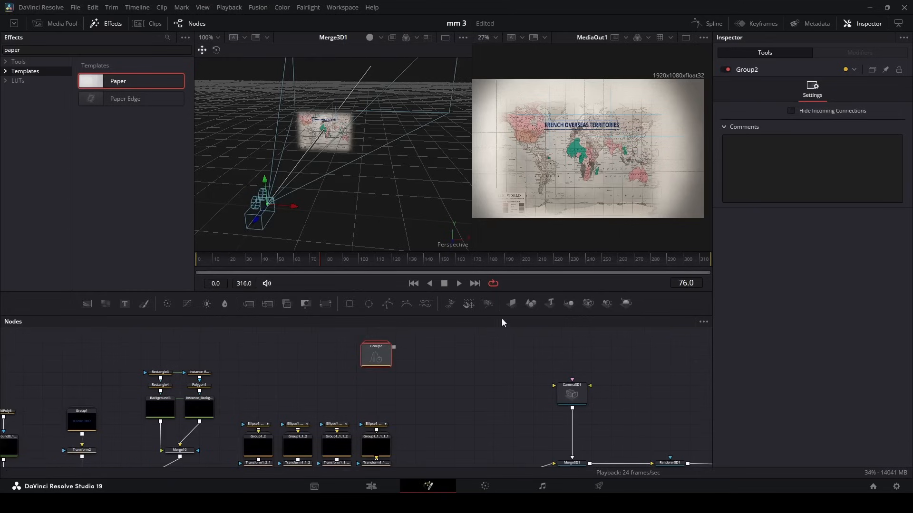
{"action": "left_click", "coordinate": [511, 303]}
{"action": "left_click_drag", "start_coordinate": [434, 359], "coordinate": [577, 447]}
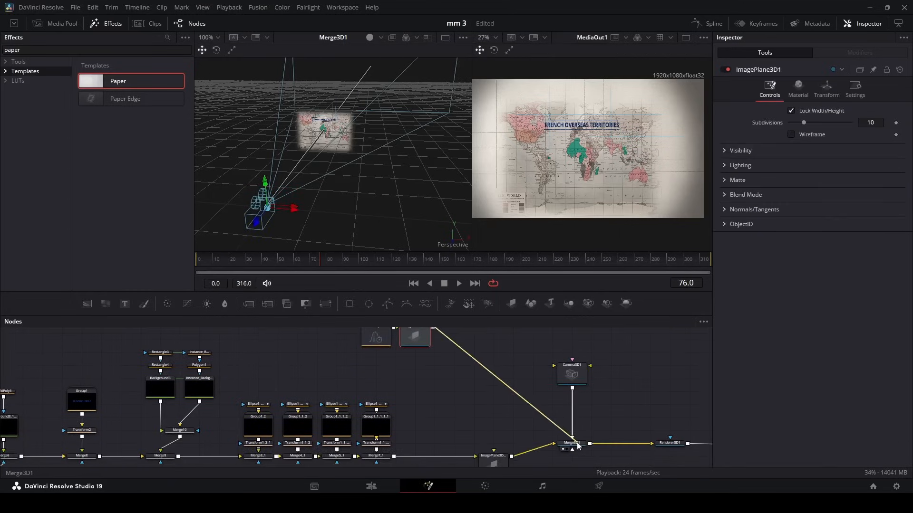
Scale the handwritten text's image plane to about 0.53 and move it beside the map, to about X 0.47.
{"action": "left_click_drag", "start_coordinate": [316, 283], "coordinate": [428, 361]}
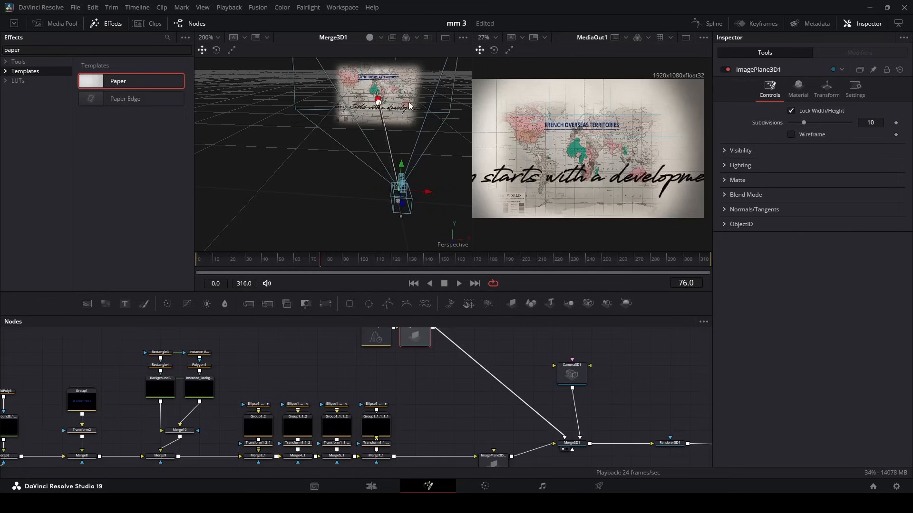
{"action": "left_click", "coordinate": [827, 89]}
{"action": "left_click_drag", "start_coordinate": [873, 264], "coordinate": [661, 241]}
{"action": "left_click_drag", "start_coordinate": [352, 148], "coordinate": [425, 145]}
{"action": "scroll", "coordinate": [588, 152], "scroll_direction": "up", "scroll_amount": 5}
{"action": "scroll", "coordinate": [587, 152], "scroll_direction": "down", "scroll_amount": 3}
{"action": "scroll", "coordinate": [361, 180], "scroll_direction": "down", "scroll_amount": 2}
Move the camera along X to frame the text, and shift the text's image plane to about X 0.75.
{"action": "left_click", "coordinate": [305, 223]}
{"action": "left_click_drag", "start_coordinate": [312, 218], "coordinate": [409, 231]}
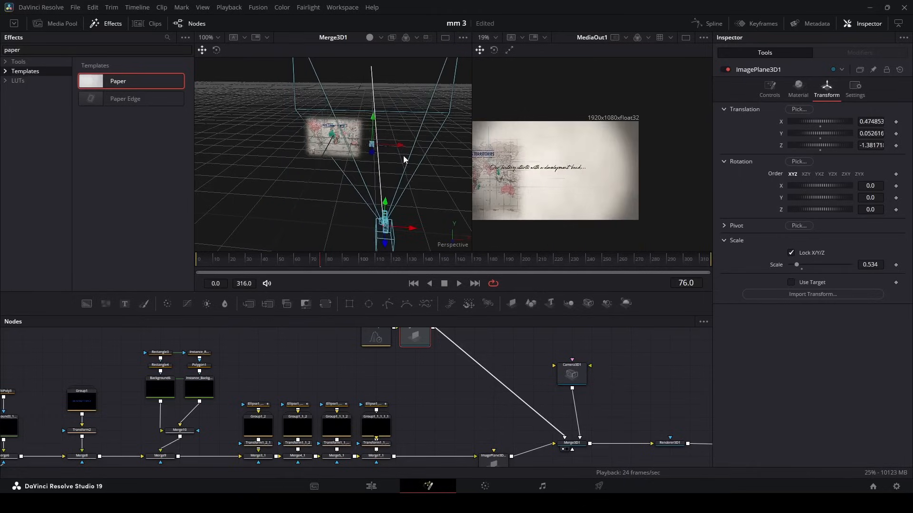
{"action": "left_click_drag", "start_coordinate": [402, 147], "coordinate": [416, 148]}
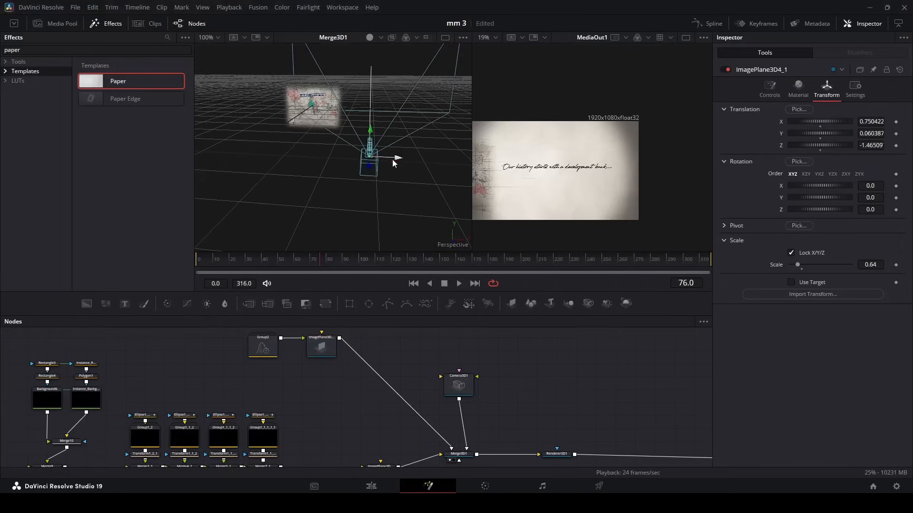
{"action": "left_click_drag", "start_coordinate": [398, 164], "coordinate": [369, 164]}
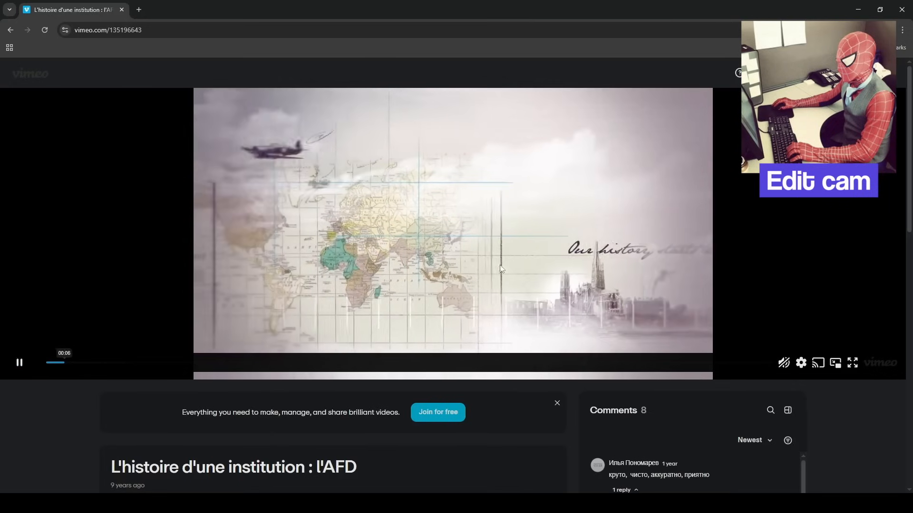
Switch to the Vimeo page and replay the reference video's move from the map to the handwritten text.
{"action": "left_click", "coordinate": [56, 363]}
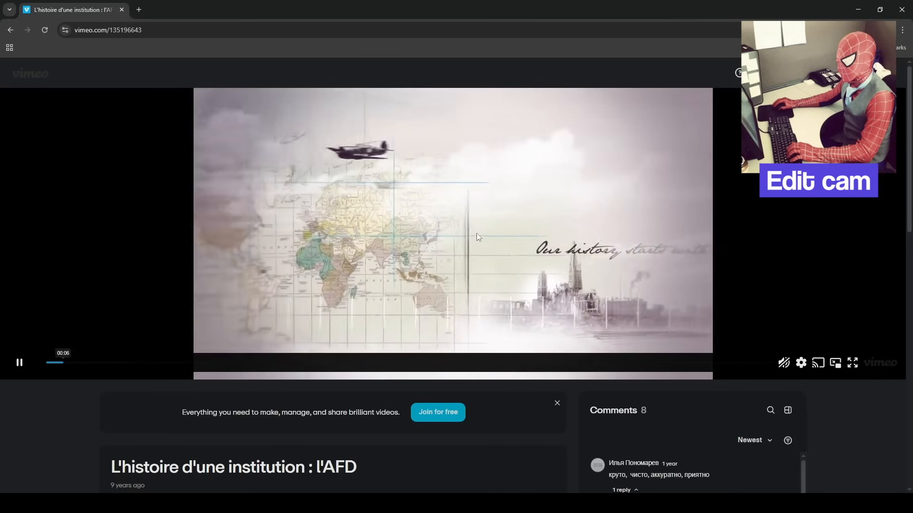
{"action": "left_click", "coordinate": [20, 363]}
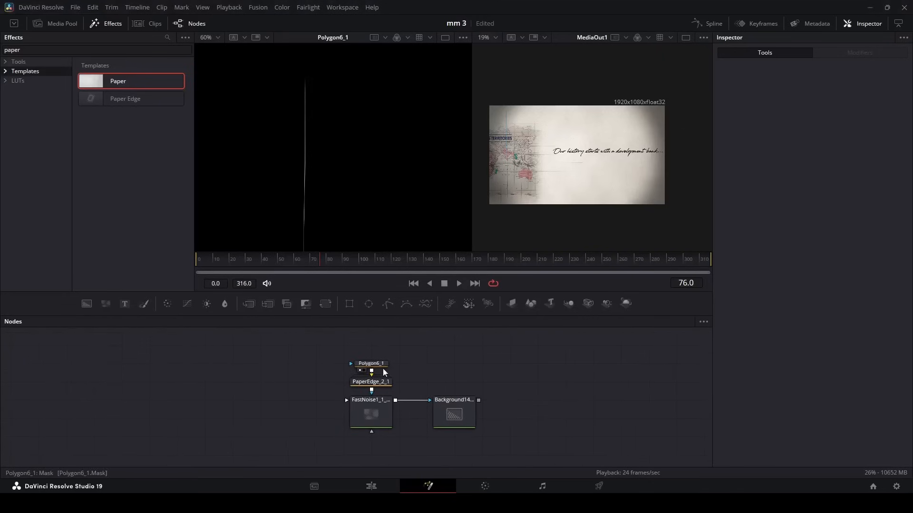
In DaVinci Resolve, examine the vertical line shape and settings of the Polygon6_1 mask.
{"action": "left_click", "coordinate": [383, 367]}
{"action": "left_click_drag", "start_coordinate": [303, 95], "coordinate": [323, 107]}
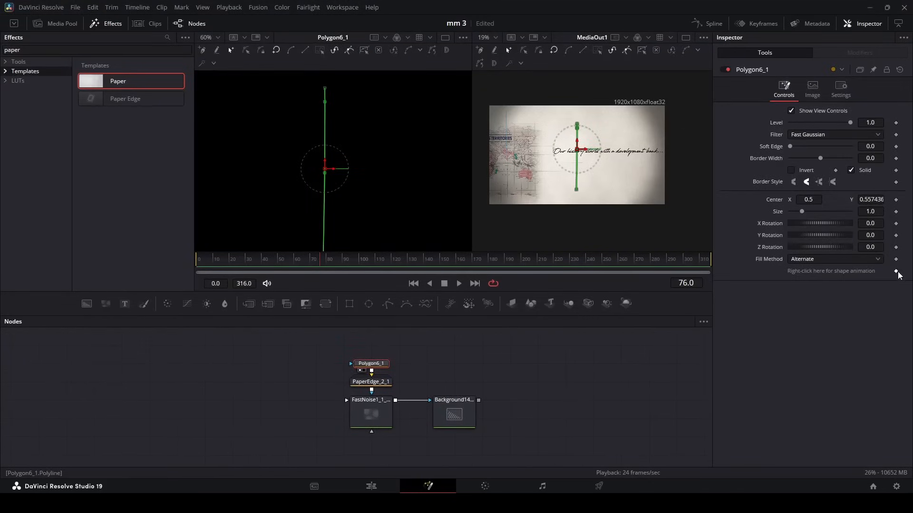
{"action": "scroll", "coordinate": [370, 197], "scroll_direction": "down", "scroll_amount": 3}
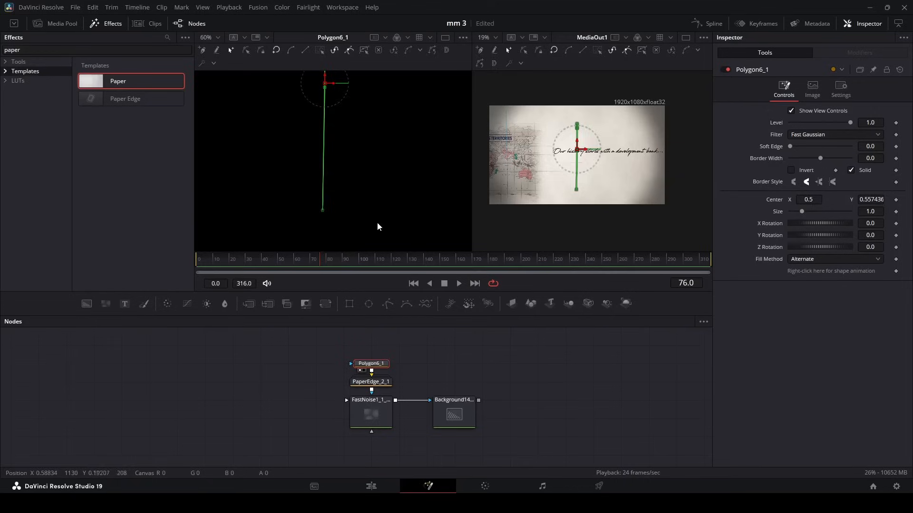
{"action": "left_click", "coordinate": [389, 345]}
{"action": "scroll", "coordinate": [354, 161], "scroll_direction": "up", "scroll_amount": 4}
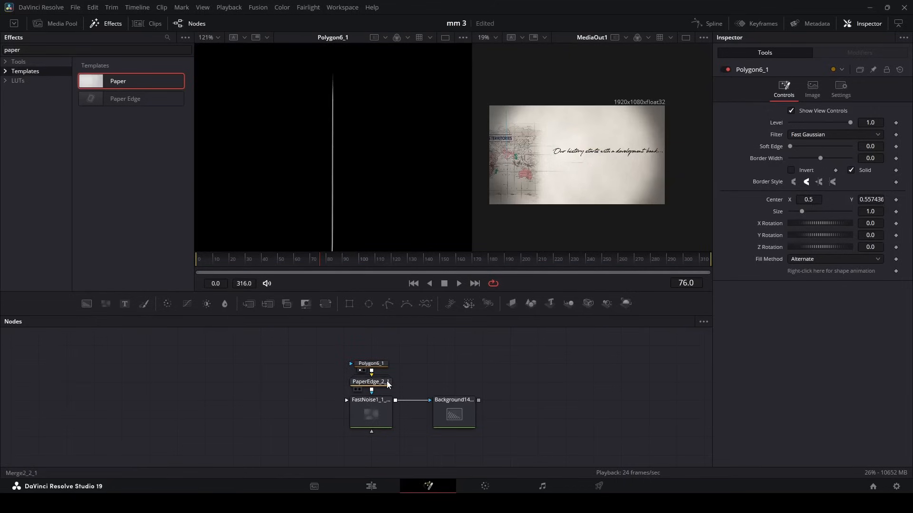
Examine the outputs and settings of the line's PaperEdge_2_1 and FastNoise nodes and compare them with the rendered lines.
{"action": "left_click", "coordinate": [378, 382]}
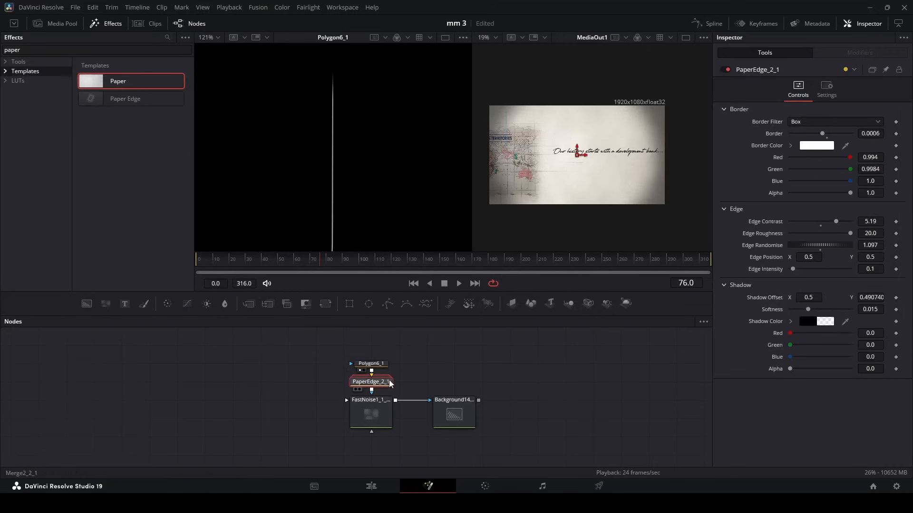
{"action": "left_click_drag", "start_coordinate": [390, 382], "coordinate": [403, 138]}
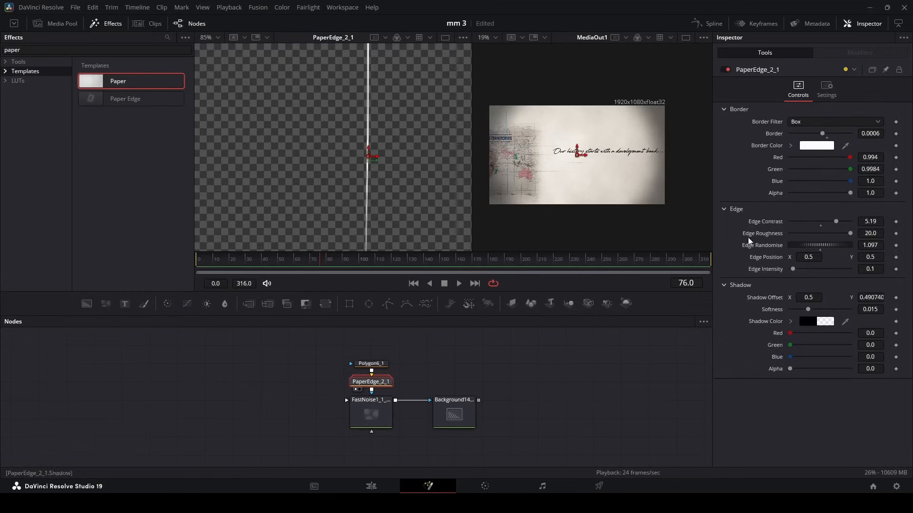
{"action": "left_click_drag", "start_coordinate": [371, 413], "coordinate": [361, 147]}
{"action": "left_click", "coordinate": [458, 374]}
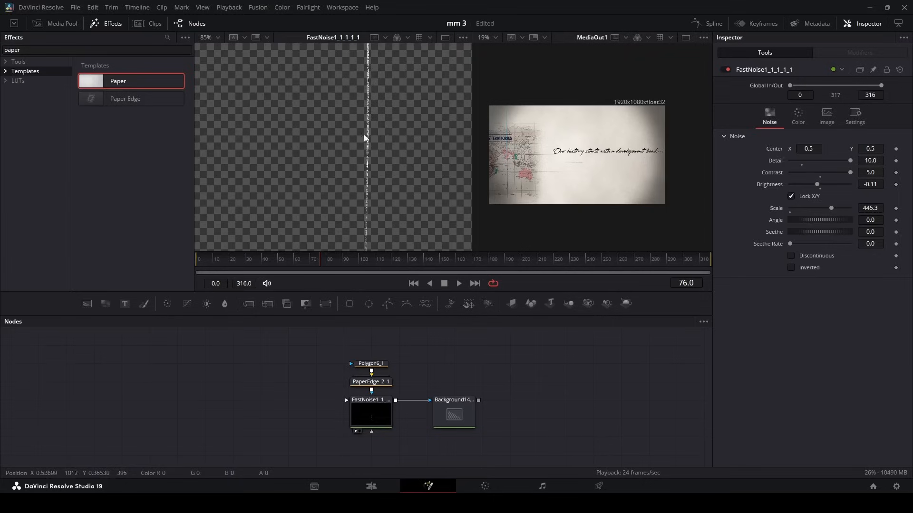
{"action": "scroll", "coordinate": [548, 180], "scroll_direction": "up", "scroll_amount": 4}
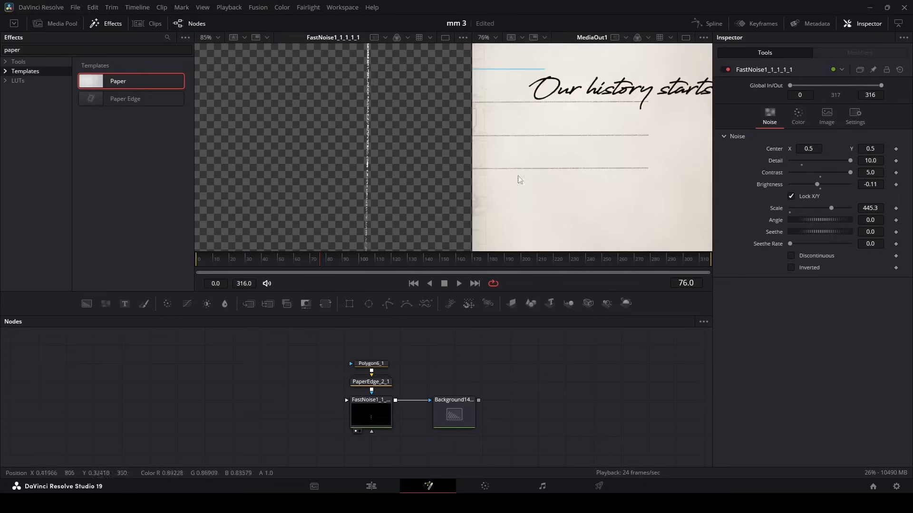
View Background14_1 up close and check the noisy line in its alpha channel before returning to the color view.
{"action": "left_click", "coordinate": [380, 403]}
{"action": "left_click_drag", "start_coordinate": [454, 414], "coordinate": [375, 170]}
{"action": "left_click", "coordinate": [441, 417]}
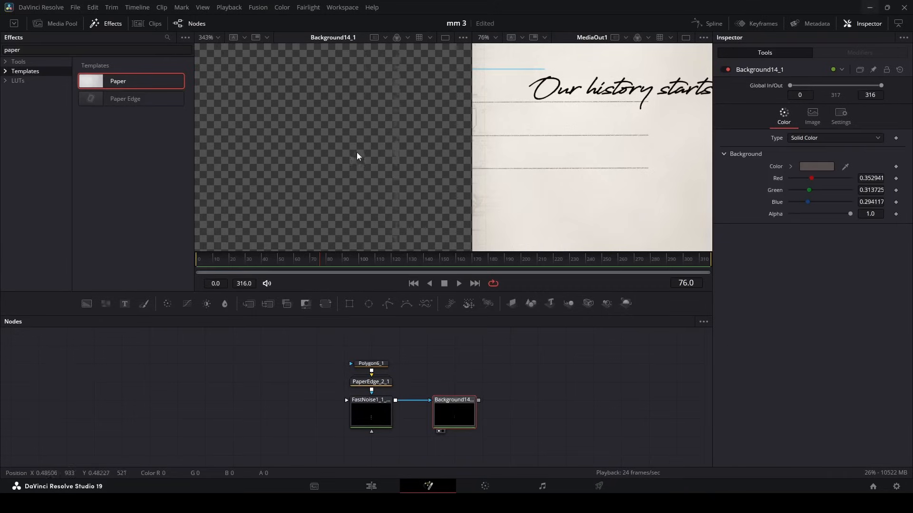
{"action": "left_click", "coordinate": [397, 37]}
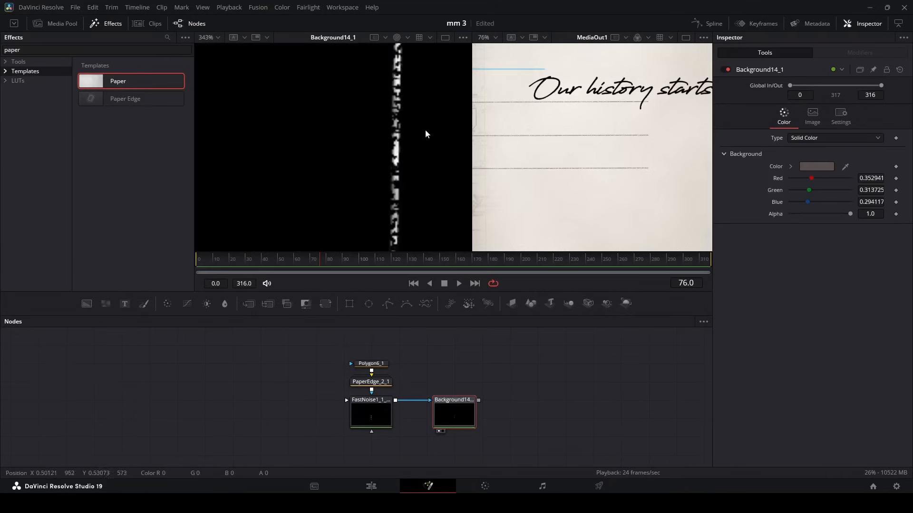
{"action": "left_click", "coordinate": [397, 37]}
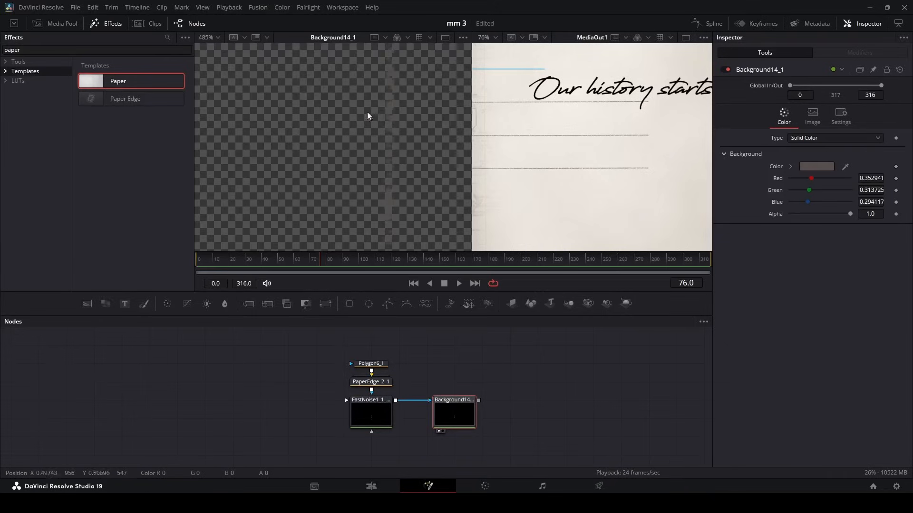
Add an Image Plane 3D after Background14_1 and group the polygon, paper edge, noise and background nodes that feed it.
{"action": "left_click", "coordinate": [511, 304]}
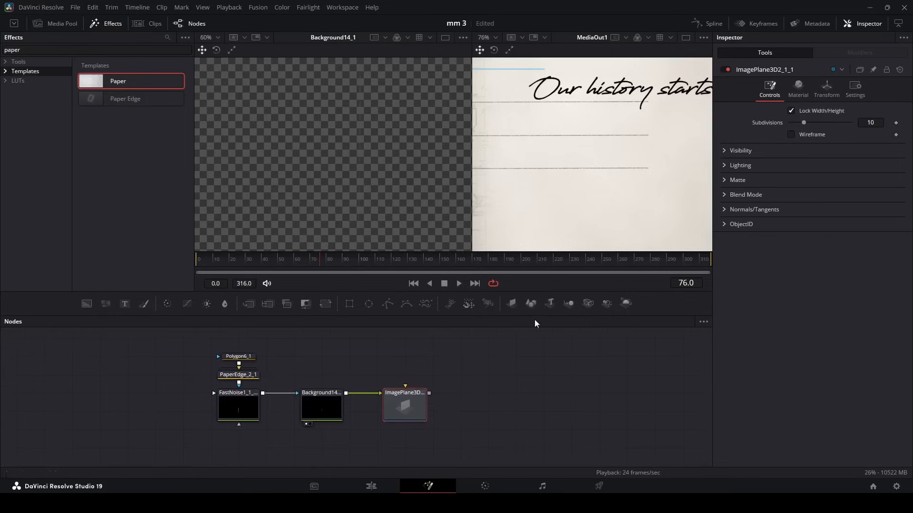
{"action": "left_click", "coordinate": [845, 103]}
{"action": "left_click_drag", "start_coordinate": [237, 338], "coordinate": [415, 429]}
{"action": "key", "text": "ctrl+g"}
Rename the new group node as lines.
{"action": "left_click_drag", "start_coordinate": [349, 366], "coordinate": [390, 406]}
{"action": "key", "text": "F2"}
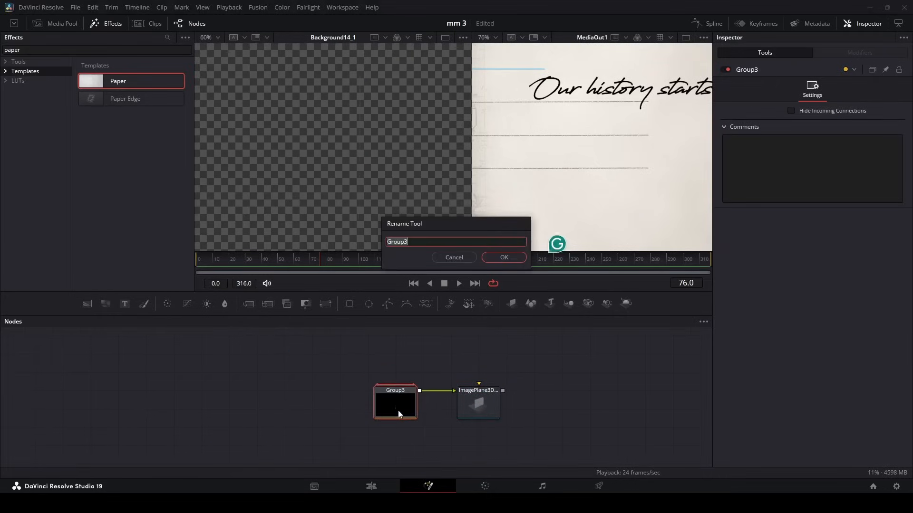
{"action": "type", "text": "lines"}
{"action": "key", "text": "Return"}
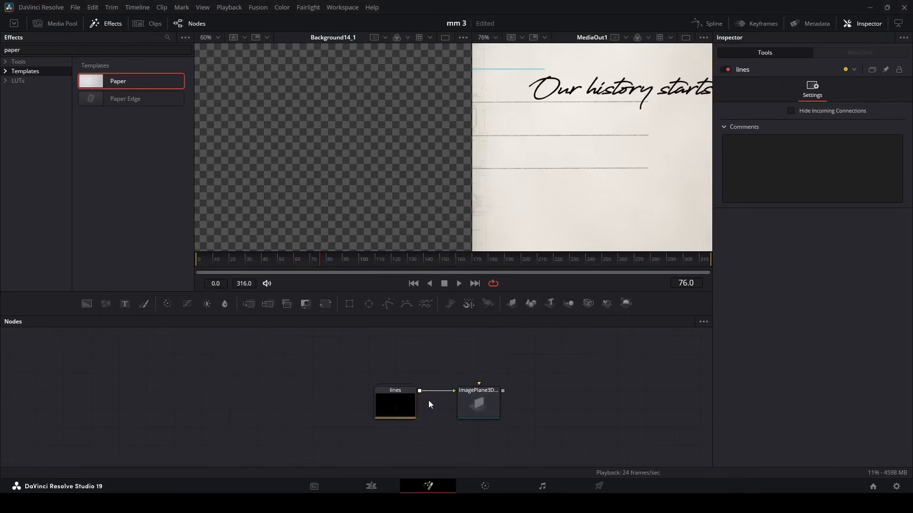
Connect the image plane of the lines group to Merge3D1 and show the merged 3D scene.
{"action": "left_click_drag", "start_coordinate": [351, 360], "coordinate": [520, 421]}
{"action": "scroll", "coordinate": [520, 421], "scroll_direction": "down", "scroll_amount": 5}
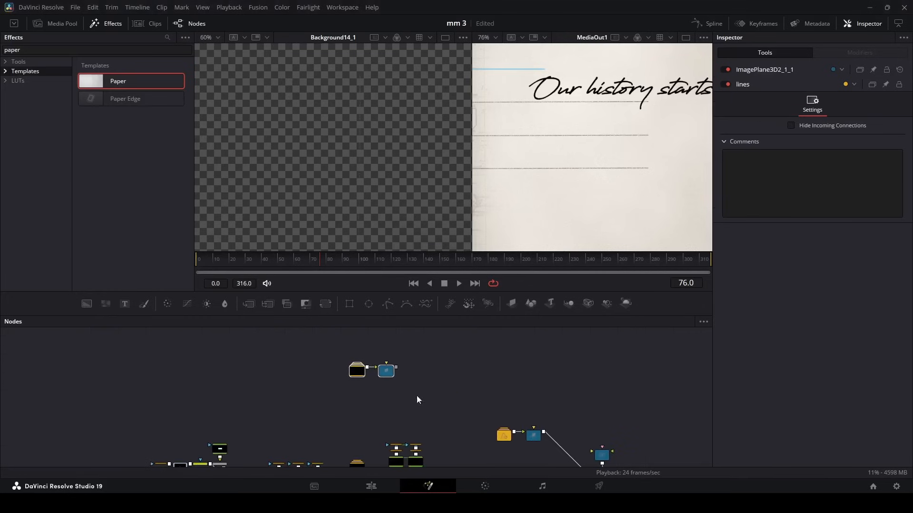
{"action": "left_click", "coordinate": [389, 374]}
{"action": "left_click_drag", "start_coordinate": [396, 367], "coordinate": [475, 433]}
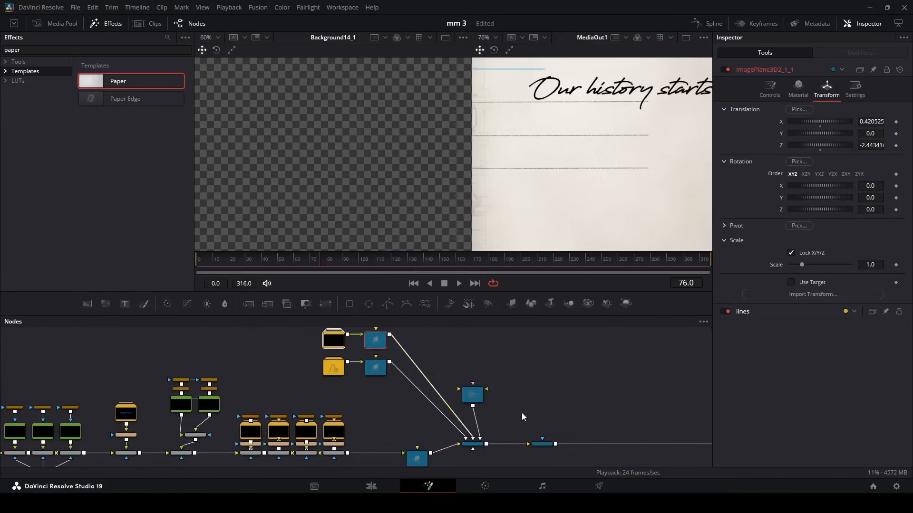
{"action": "scroll", "coordinate": [476, 433], "scroll_direction": "up", "scroll_amount": 3}
{"action": "scroll", "coordinate": [346, 381], "scroll_direction": "up", "scroll_amount": 2}
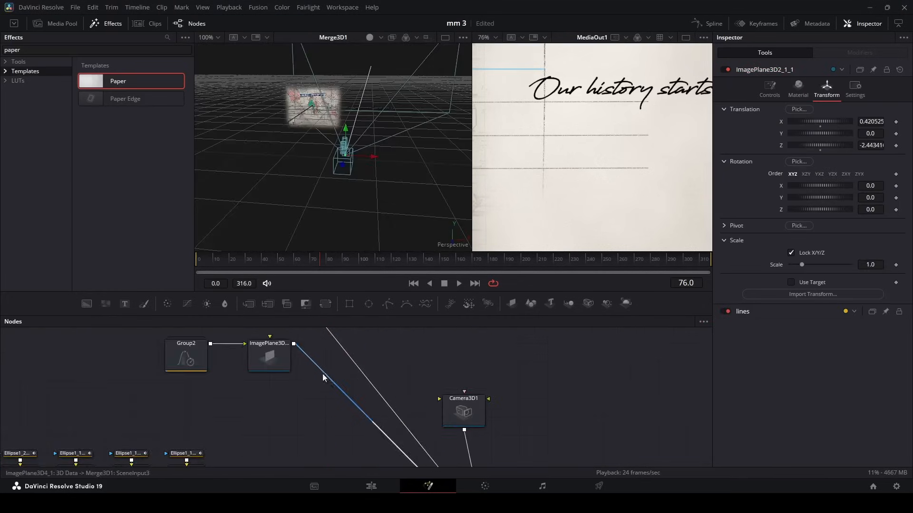
Add a Duplicate 3D node after the image plane of the lines group.
{"action": "left_click", "coordinate": [283, 365]}
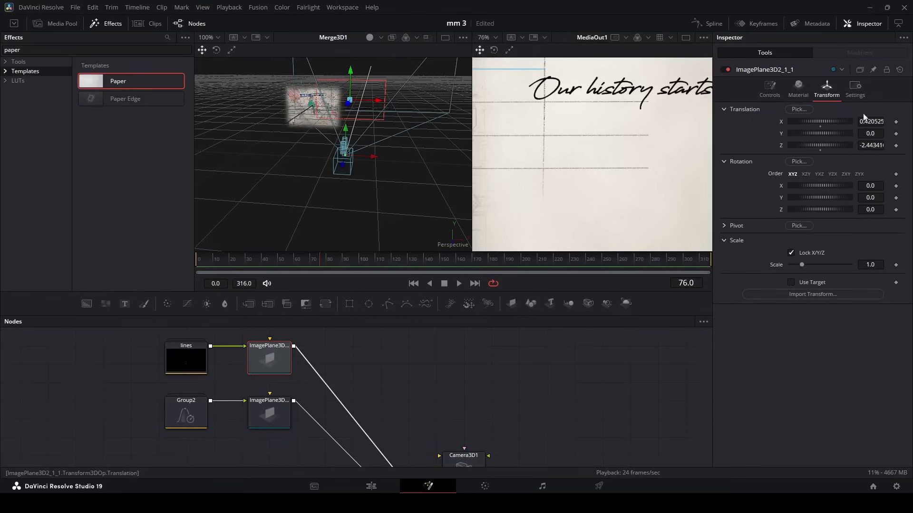
{"action": "left_click_drag", "start_coordinate": [333, 125], "coordinate": [297, 187]}
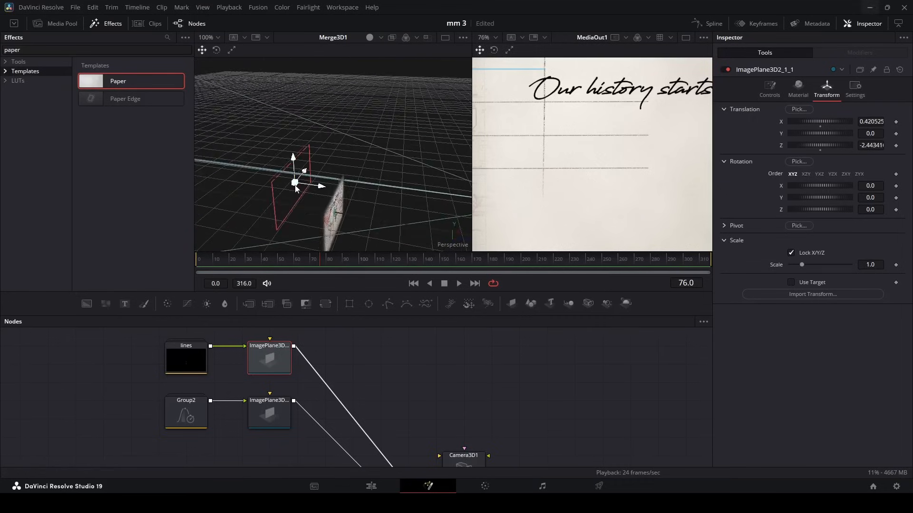
{"action": "scroll", "coordinate": [292, 197], "scroll_direction": "up", "scroll_amount": 2}
{"action": "key", "text": "shift+space"}
{"action": "type", "text": "dup"}
{"action": "left_click", "coordinate": [593, 228]}
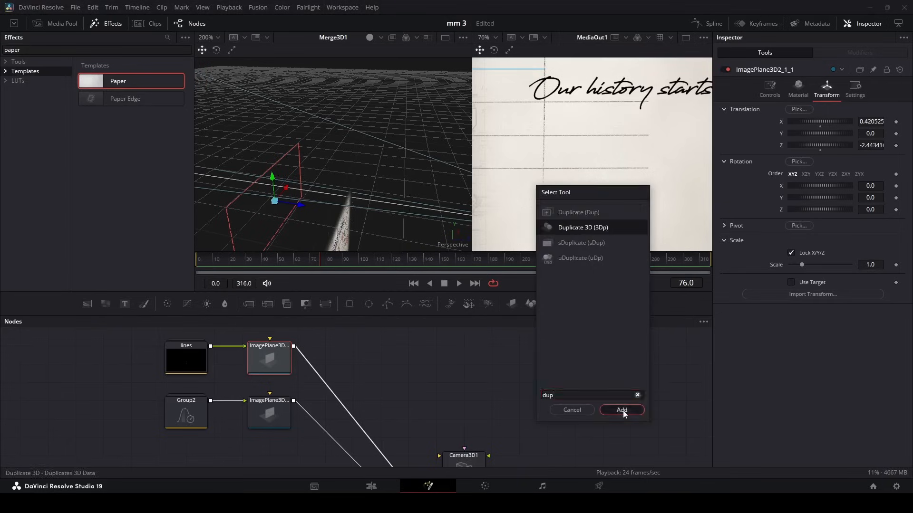
{"action": "left_click", "coordinate": [623, 412]}
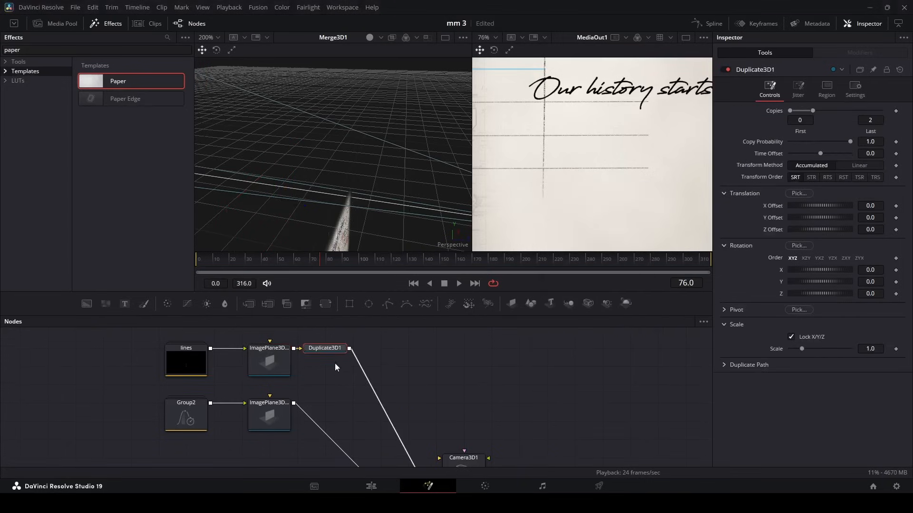
Set the Duplicate 3D node's last copy to 3 and its Z offset to 0.09.
{"action": "left_click_drag", "start_coordinate": [335, 366], "coordinate": [209, 440]}
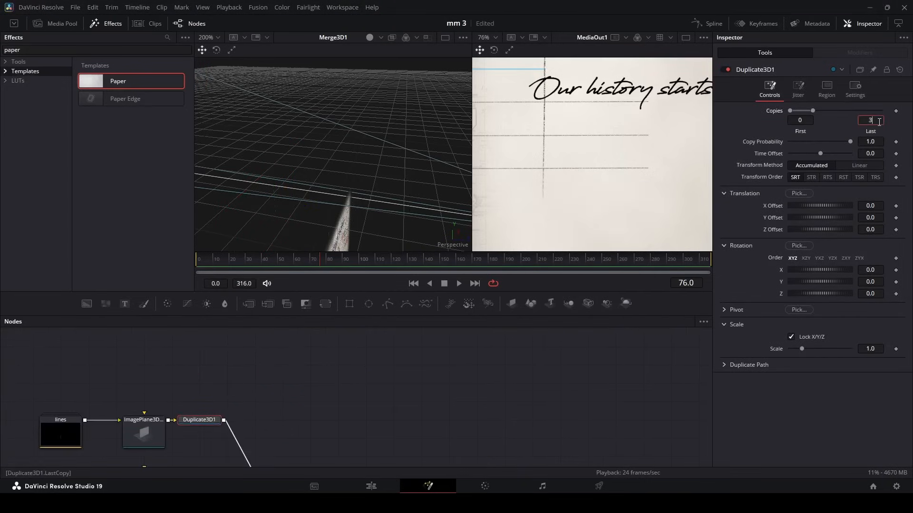
{"action": "left_click", "coordinate": [441, 373]}
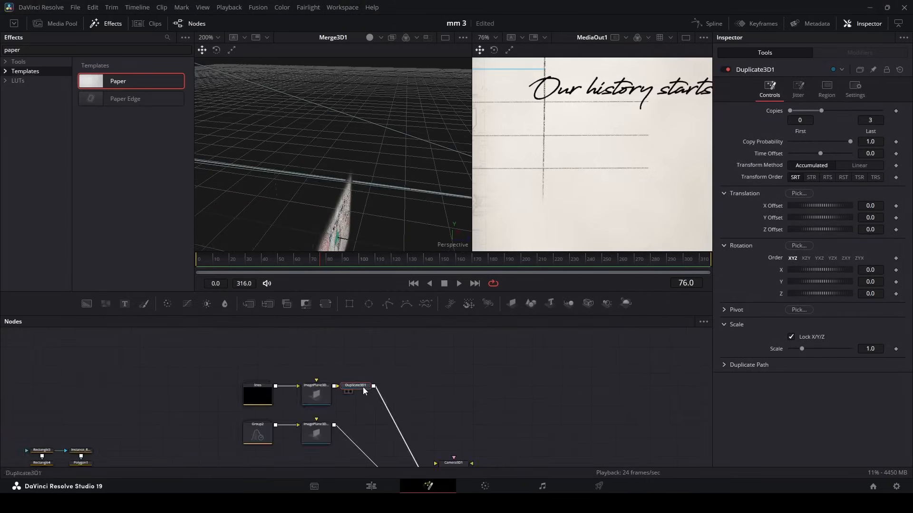
{"action": "left_click_drag", "start_coordinate": [871, 233], "coordinate": [889, 233]}
Inspect the spacing of the duplicated vertical lines in the 3D scene and in the rendered output.
{"action": "left_click_drag", "start_coordinate": [404, 192], "coordinate": [335, 186]}
{"action": "scroll", "coordinate": [336, 187], "scroll_direction": "up", "scroll_amount": 5}
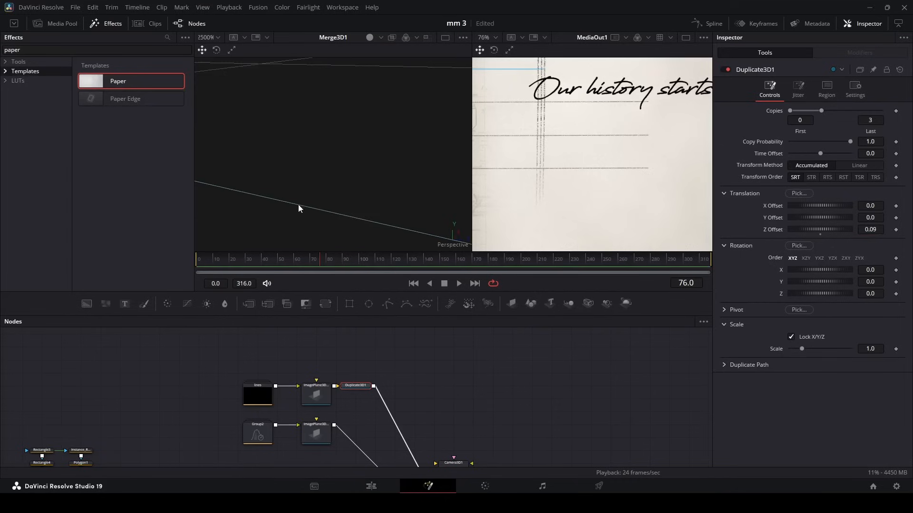
{"action": "scroll", "coordinate": [309, 217], "scroll_direction": "down", "scroll_amount": 5}
{"action": "scroll", "coordinate": [321, 194], "scroll_direction": "up", "scroll_amount": 5}
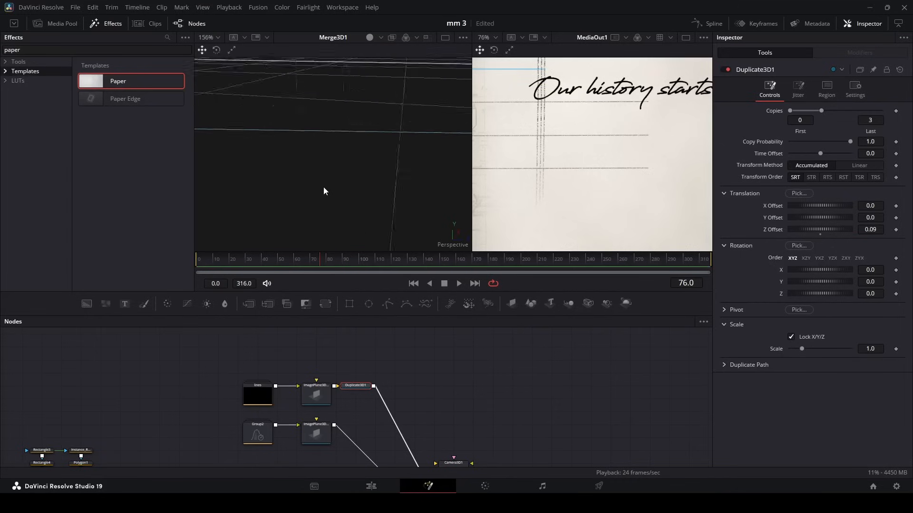
{"action": "scroll", "coordinate": [317, 184], "scroll_direction": "down", "scroll_amount": 6}
{"action": "left_click_drag", "start_coordinate": [352, 151], "coordinate": [376, 166]}
{"action": "left_click_drag", "start_coordinate": [546, 141], "coordinate": [545, 181]}
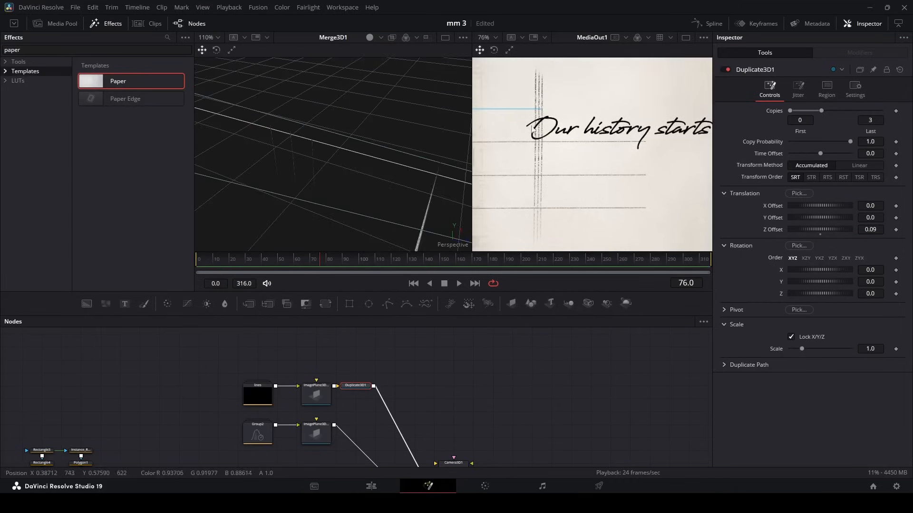
Set the Z offset of the Duplicate 3D node for the hand-drawn vertical lines to 0.58.
{"action": "left_click_drag", "start_coordinate": [871, 230], "coordinate": [908, 230]}
{"action": "left_click_drag", "start_coordinate": [403, 188], "coordinate": [363, 193]}
{"action": "scroll", "coordinate": [364, 193], "scroll_direction": "down", "scroll_amount": 2}
{"action": "double_click", "coordinate": [875, 230]}
{"action": "type", "text": "0.6"}
{"action": "key", "text": "Return"}
{"action": "type", "text": "3"}
{"action": "key", "text": "Return"}
{"action": "scroll", "coordinate": [358, 190], "scroll_direction": "up", "scroll_amount": 2}
{"action": "left_click_drag", "start_coordinate": [273, 205], "coordinate": [333, 209]}
{"action": "scroll", "coordinate": [345, 174], "scroll_direction": "down", "scroll_amount": 2}
{"action": "left_click_drag", "start_coordinate": [881, 229], "coordinate": [874, 229]}
{"action": "scroll", "coordinate": [352, 166], "scroll_direction": "down", "scroll_amount": 2}
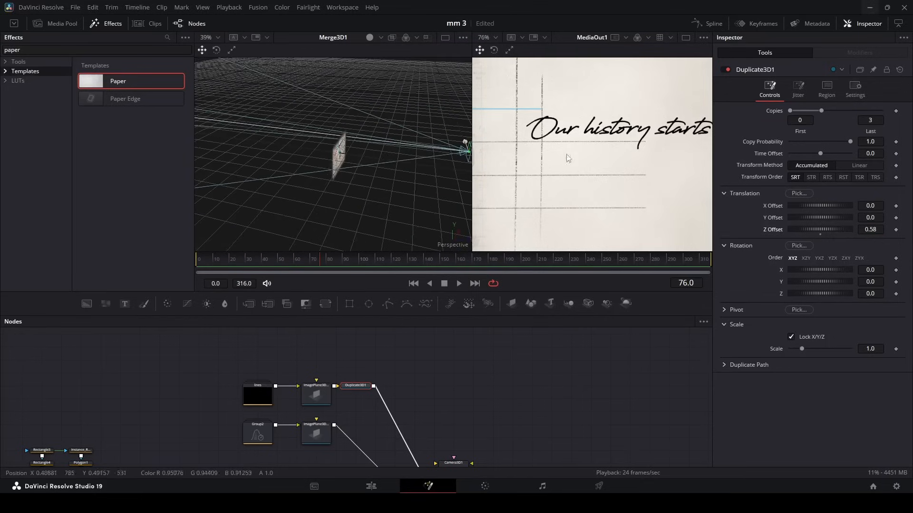
Shift the camera along its X axis to frame the handwritten text, and play the Vimeo reference video.
{"action": "scroll", "coordinate": [561, 150], "scroll_direction": "down", "scroll_amount": 2}
{"action": "left_click_drag", "start_coordinate": [577, 174], "coordinate": [614, 182]}
{"action": "scroll", "coordinate": [367, 380], "scroll_direction": "down", "scroll_amount": 2}
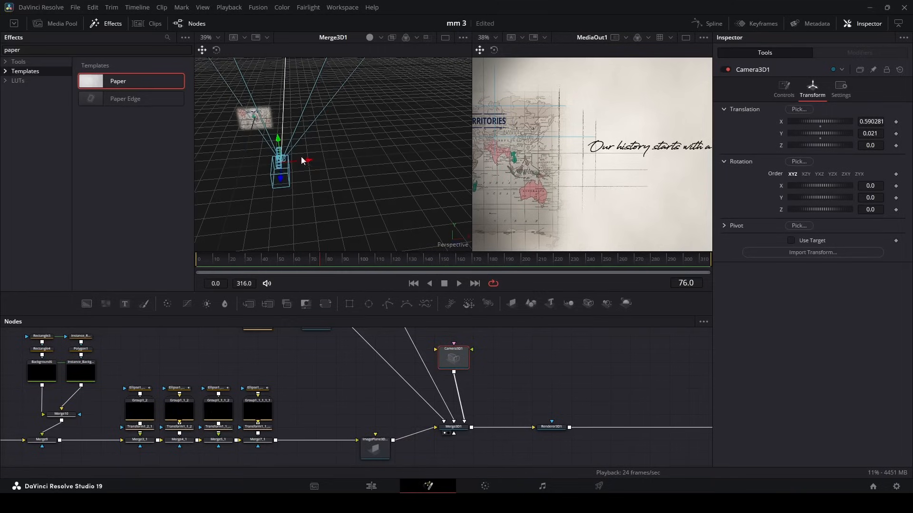
{"action": "mouse_move", "coordinate": [310, 164]}
{"action": "left_mouse_down"}
{"action": "mouse_move", "coordinate": [325, 161]}
{"action": "mouse_move", "coordinate": [297, 166]}
{"action": "mouse_move", "coordinate": [320, 171]}
{"action": "left_mouse_up"}
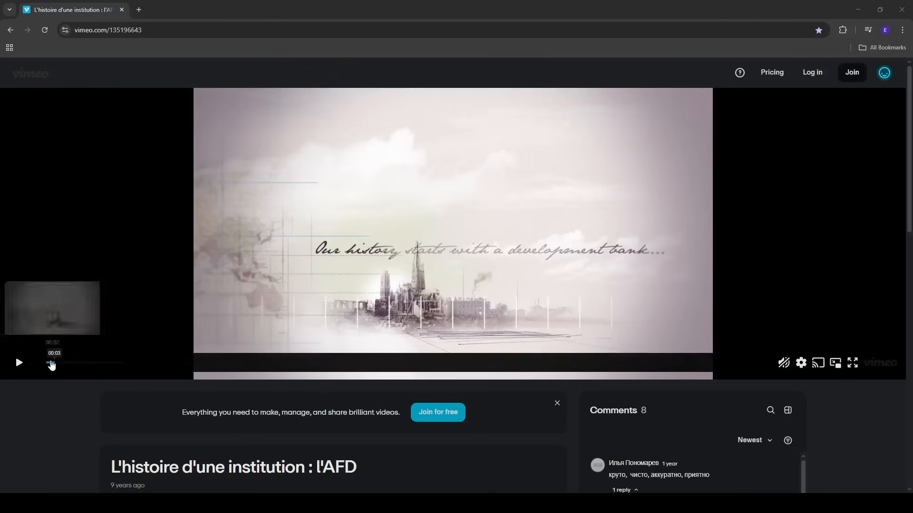
{"action": "left_click", "coordinate": [20, 363]}
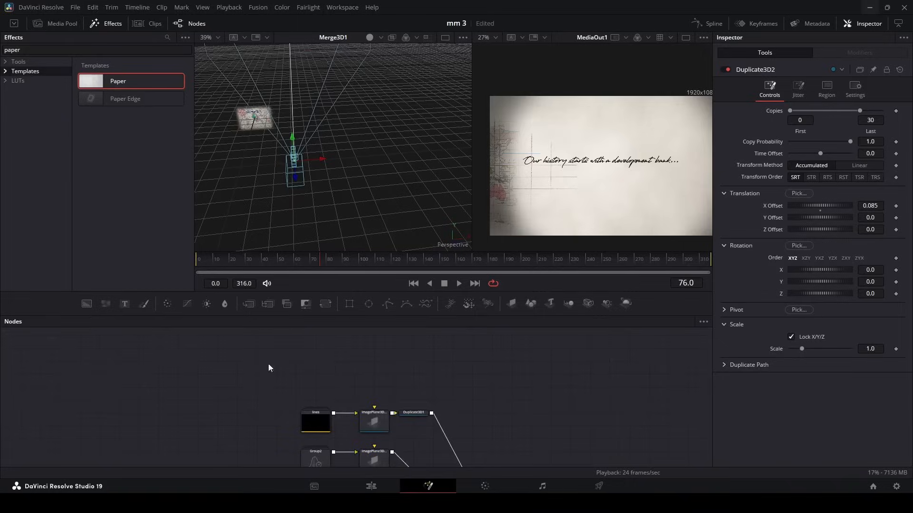
Add a white Background node above the lines group, mask it with a Rectangle and show it in the viewer.
{"action": "scroll", "coordinate": [268, 364], "scroll_direction": "up", "scroll_amount": 2}
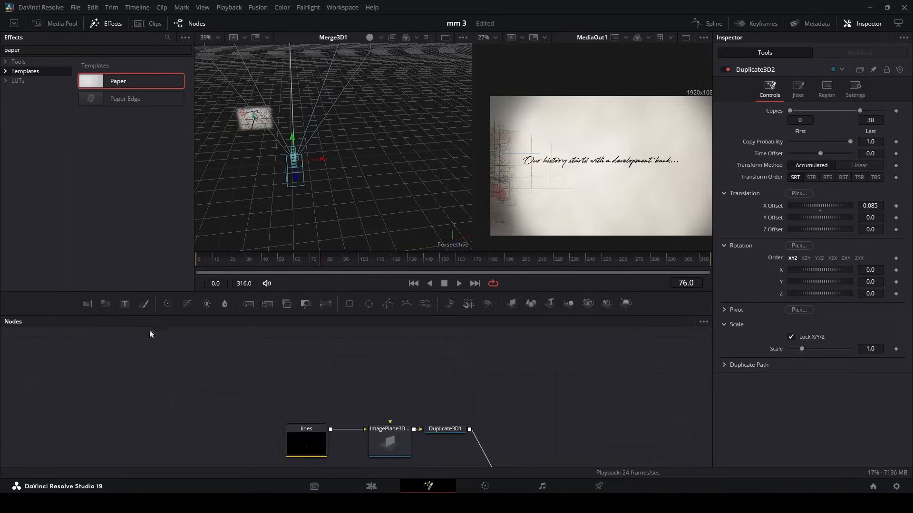
{"action": "left_click_drag", "start_coordinate": [87, 303], "coordinate": [306, 358]}
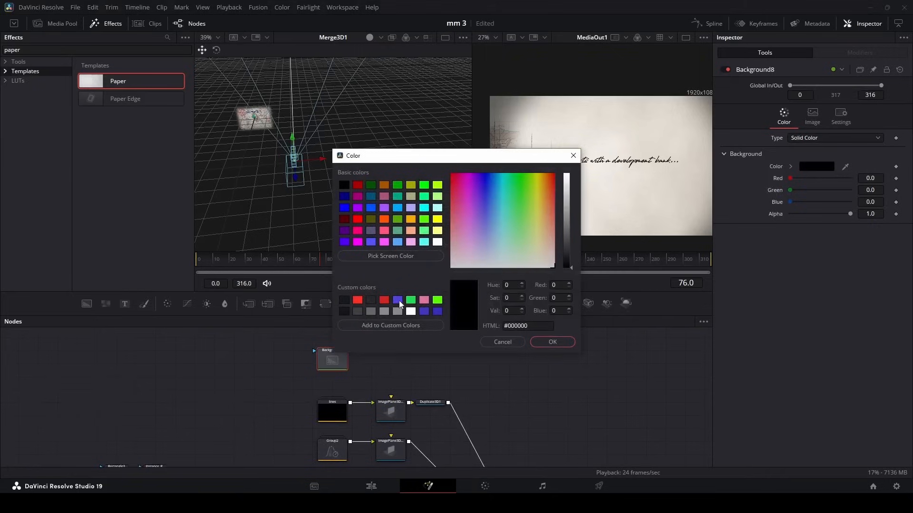
{"action": "left_click", "coordinate": [410, 312]}
{"action": "left_click", "coordinate": [552, 342]}
{"action": "left_click", "coordinate": [349, 303]}
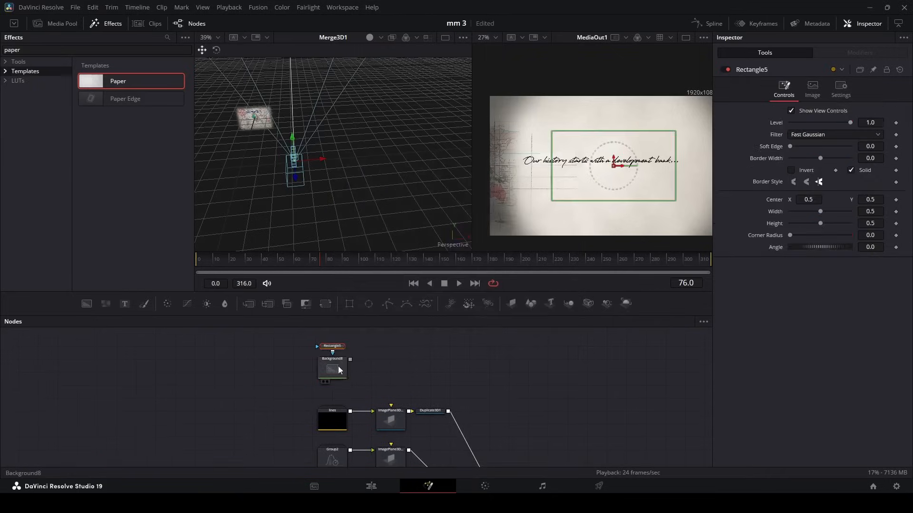
{"action": "key", "text": "1"}
Reduce the rectangle mask to width 0.007664 and height 0.301 and move it to about X 0.037 near the frame's left edge.
{"action": "scroll", "coordinate": [360, 185], "scroll_direction": "down", "scroll_amount": 2}
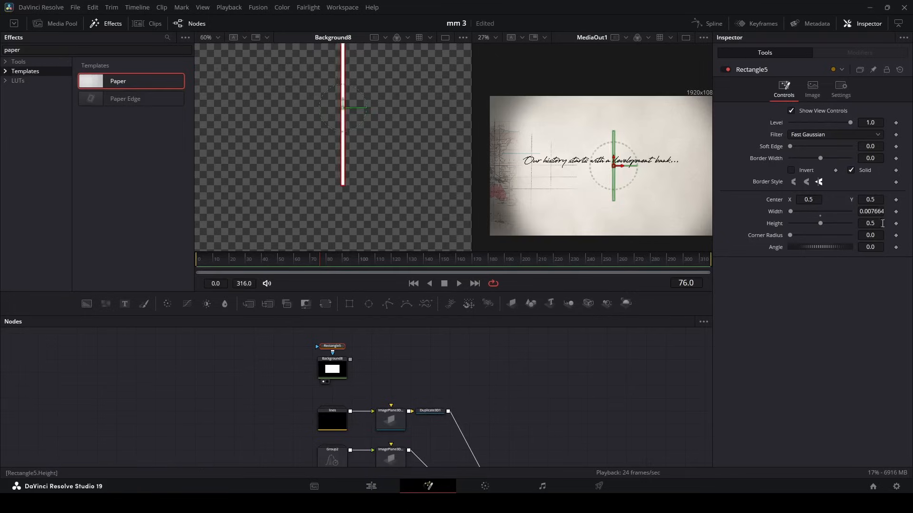
{"action": "left_click_drag", "start_coordinate": [882, 223], "coordinate": [870, 224]}
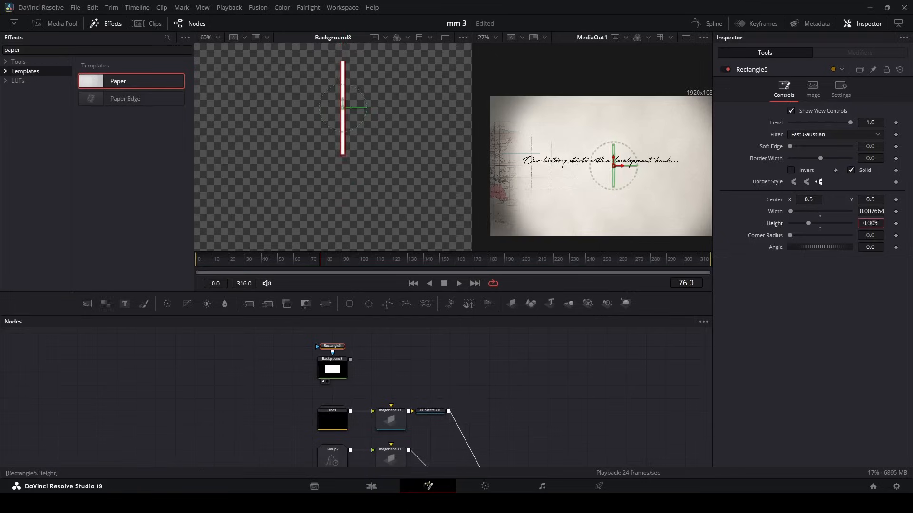
{"action": "scroll", "coordinate": [356, 110], "scroll_direction": "down", "scroll_amount": 2}
{"action": "left_click_drag", "start_coordinate": [358, 109], "coordinate": [225, 126]}
{"action": "left_click", "coordinate": [312, 369]}
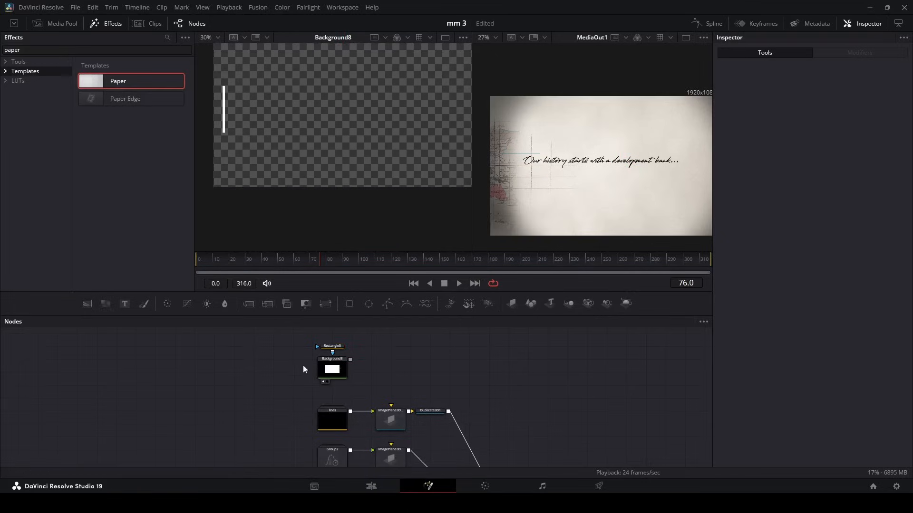
Add an Image Plane 3D to the white line, connect it to Merge3D1 and show the merged 3D scene.
{"action": "left_click", "coordinate": [346, 367]}
{"action": "left_click", "coordinate": [511, 304]}
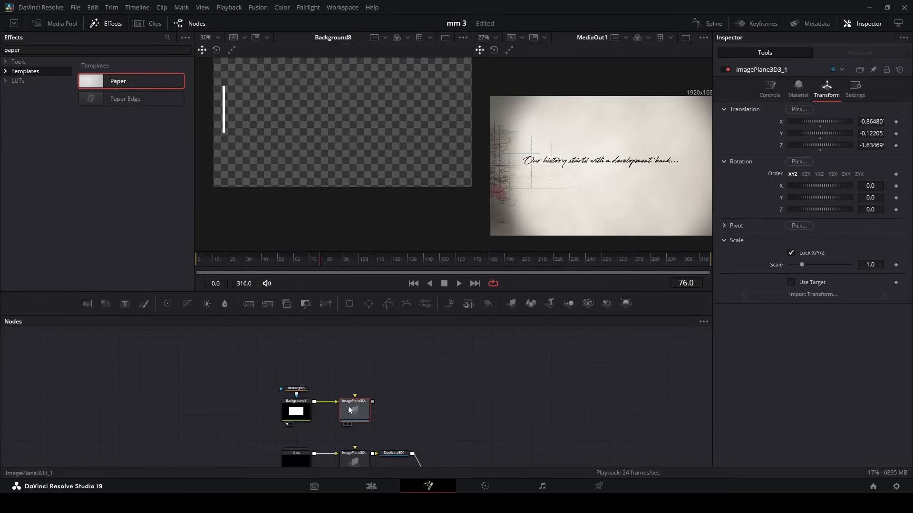
{"action": "scroll", "coordinate": [400, 387], "scroll_direction": "down", "scroll_amount": 6}
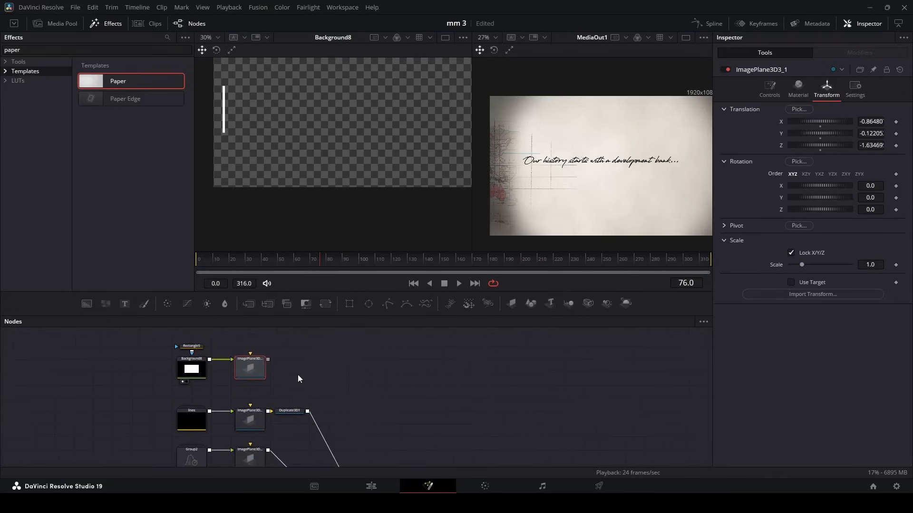
{"action": "left_click_drag", "start_coordinate": [334, 461], "coordinate": [332, 464]}
{"action": "scroll", "coordinate": [332, 465], "scroll_direction": "up", "scroll_amount": 6}
{"action": "key", "text": "1"}
{"action": "left_click_drag", "start_coordinate": [265, 158], "coordinate": [315, 170]}
Add a Duplicate 3D node after the white line's image plane with last copy 30 and X offset 0.085.
{"action": "left_click_drag", "start_coordinate": [329, 407], "coordinate": [383, 418]}
{"action": "key", "text": "shift+space"}
{"action": "type", "text": "dup"}
{"action": "key", "text": "Return"}
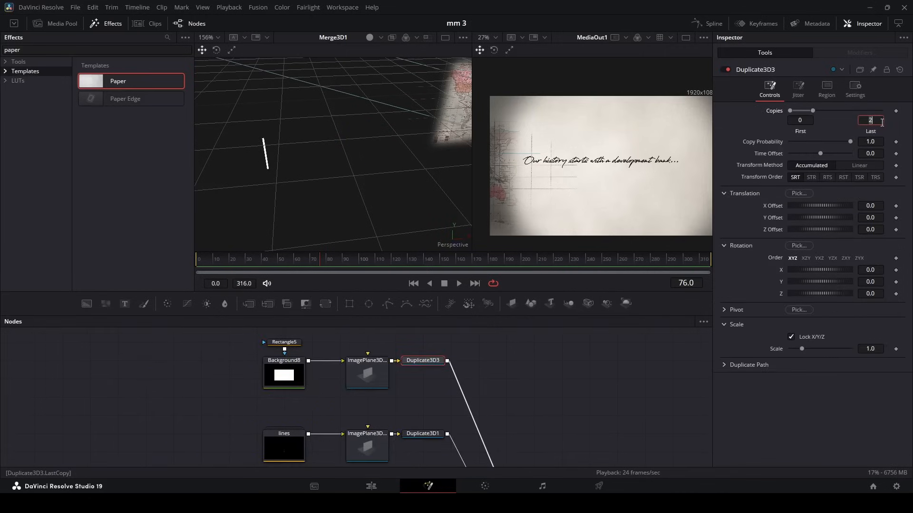
{"action": "type", "text": "30"}
{"action": "key", "text": "Return"}
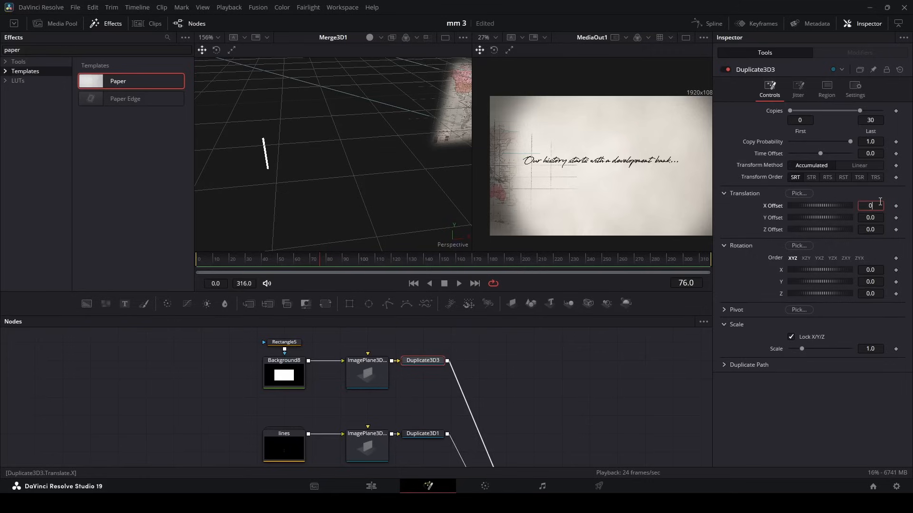
{"action": "key", "text": "Tab"}
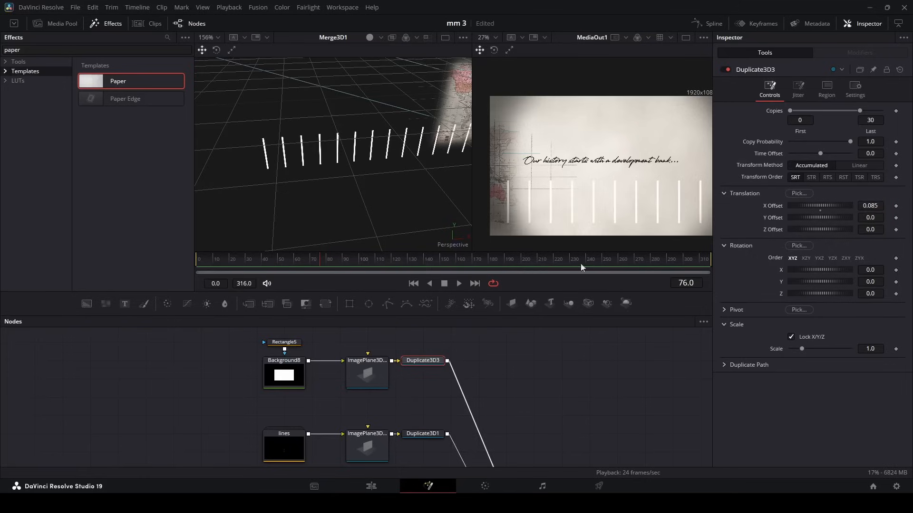
Show the white line's background and shorten its rectangle mask vertically.
{"action": "key", "text": "1"}
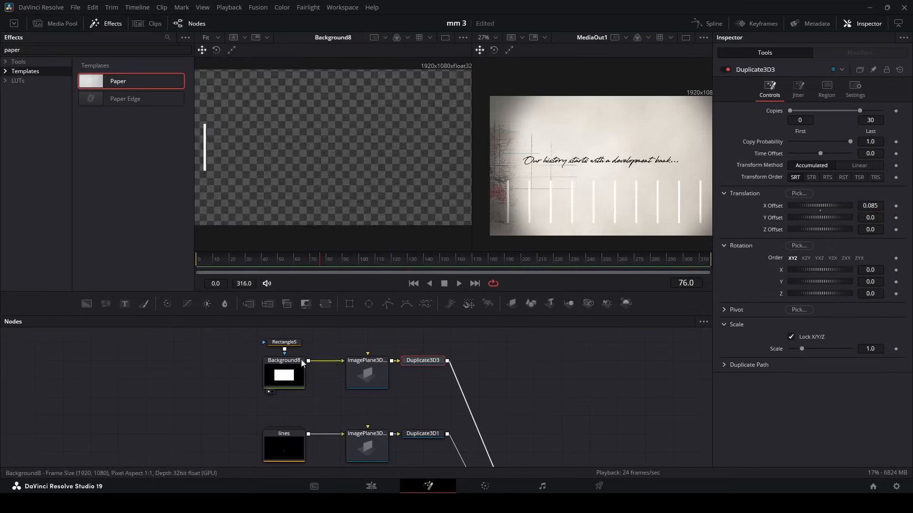
{"action": "left_click", "coordinate": [285, 343]}
{"action": "scroll", "coordinate": [275, 166], "scroll_direction": "up", "scroll_amount": 2}
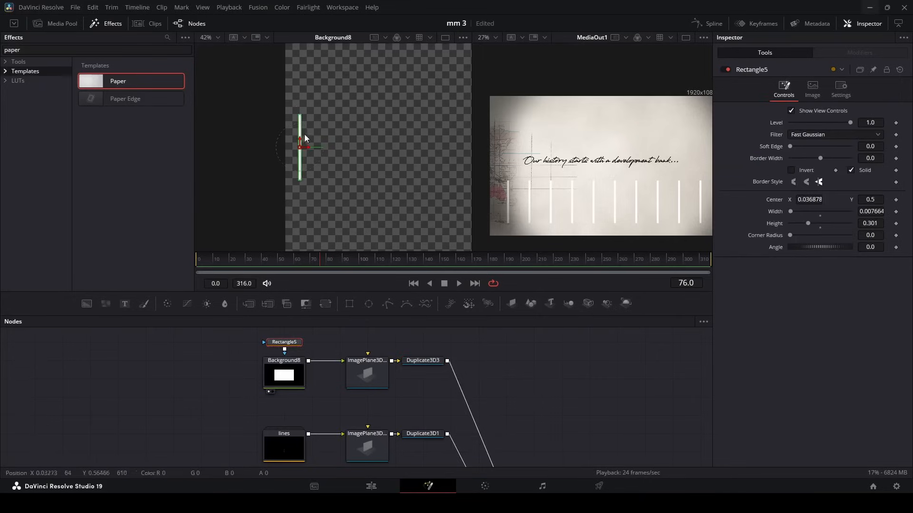
{"action": "scroll", "coordinate": [304, 133], "scroll_direction": "up", "scroll_amount": 3}
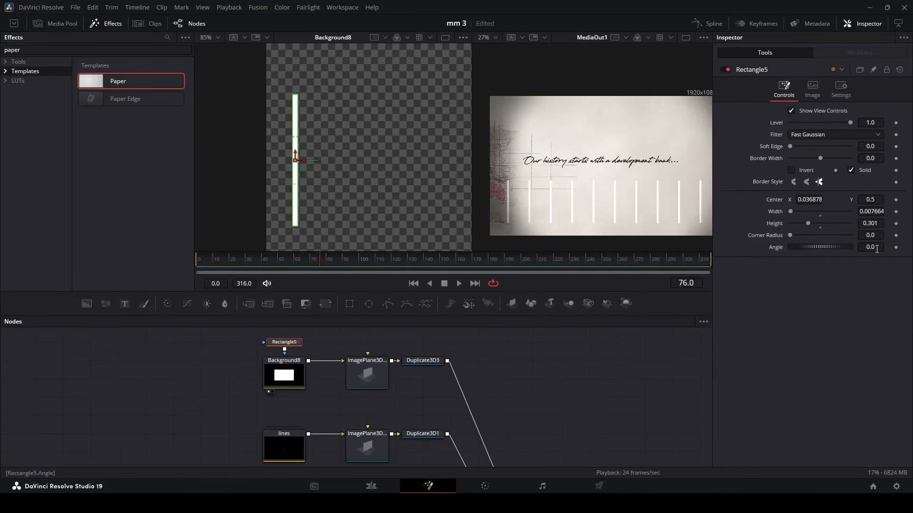
{"action": "scroll", "coordinate": [613, 392], "scroll_direction": "down", "scroll_amount": 3}
{"action": "scroll", "coordinate": [494, 418], "scroll_direction": "up", "scroll_amount": 3}
Set Renderer3D1's renderer type to Hardware Renderer and check its anti-aliasing presets.
{"action": "left_click", "coordinate": [489, 411]}
{"action": "left_click", "coordinate": [813, 162]}
{"action": "left_click", "coordinate": [810, 174]}
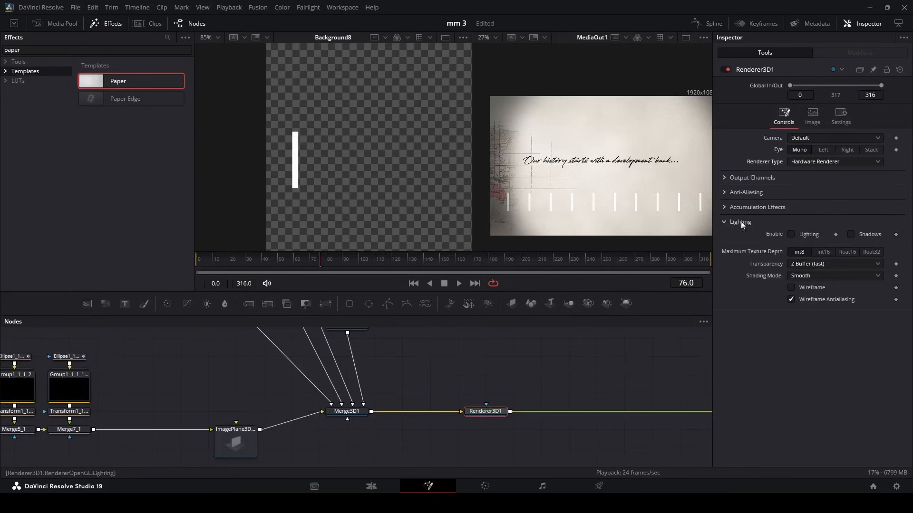
{"action": "left_click", "coordinate": [723, 192]}
{"action": "left_click", "coordinate": [740, 255]}
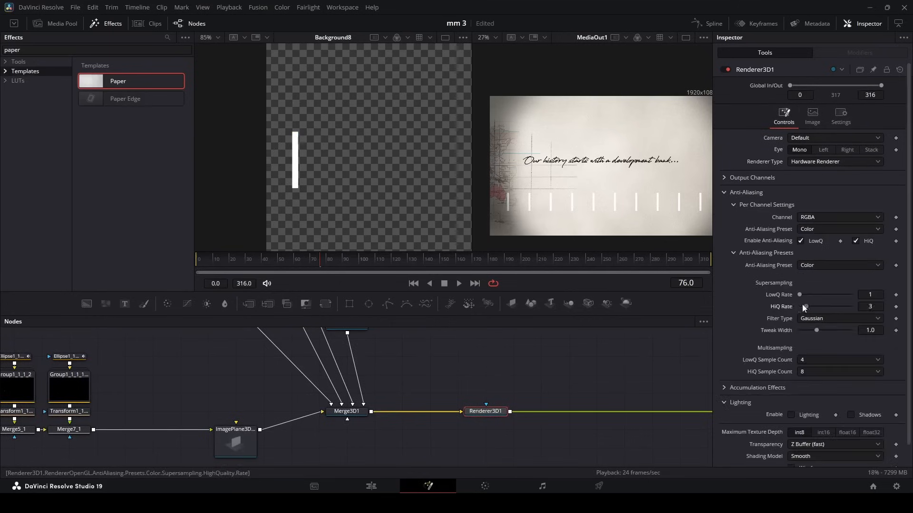
{"action": "left_click", "coordinate": [733, 253]}
{"action": "left_click", "coordinate": [724, 192]}
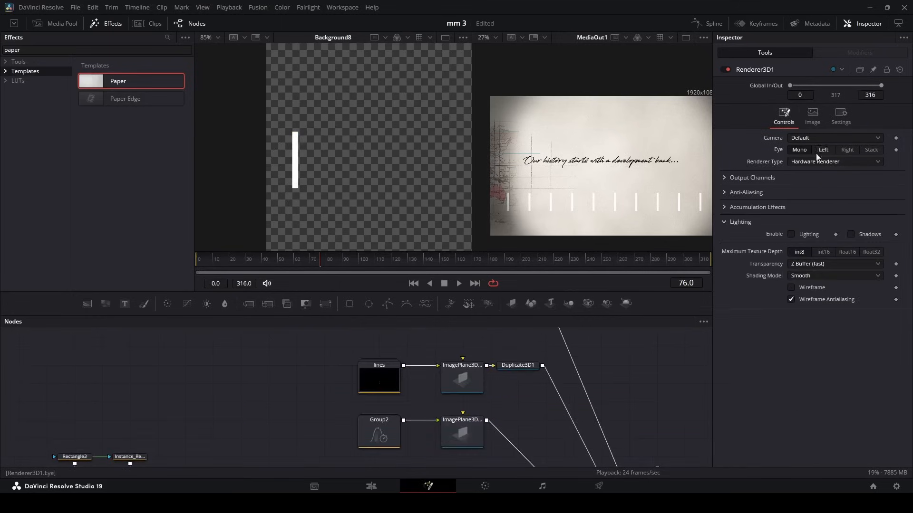
Show the merged 3D scene and inspect the thin white lines in the rendered output at fitted size.
{"action": "scroll", "coordinate": [364, 366], "scroll_direction": "up", "scroll_amount": 3}
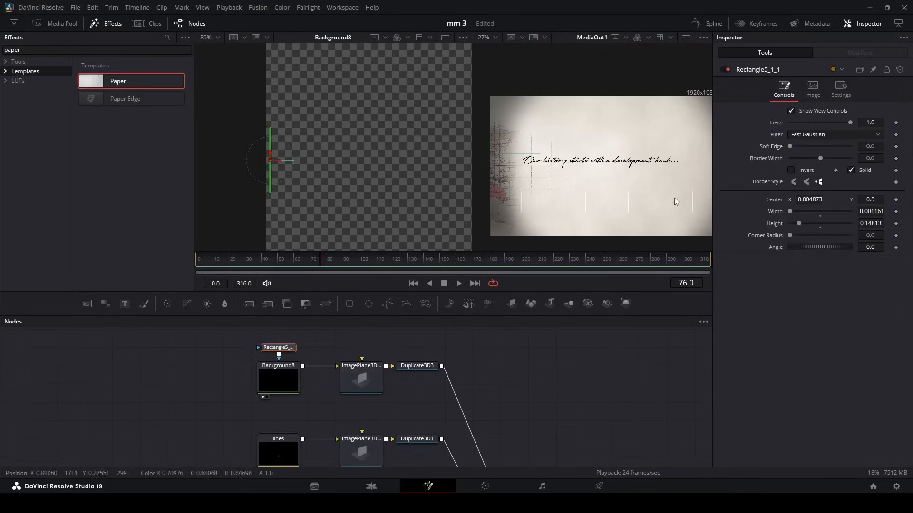
{"action": "left_click_drag", "start_coordinate": [576, 212], "coordinate": [557, 203]}
{"action": "scroll", "coordinate": [588, 212], "scroll_direction": "up", "scroll_amount": 2}
{"action": "scroll", "coordinate": [398, 402], "scroll_direction": "down", "scroll_amount": 5}
{"action": "scroll", "coordinate": [452, 419], "scroll_direction": "down", "scroll_amount": 3}
{"action": "scroll", "coordinate": [455, 418], "scroll_direction": "up", "scroll_amount": 5}
{"action": "left_click_drag", "start_coordinate": [440, 395], "coordinate": [382, 153]}
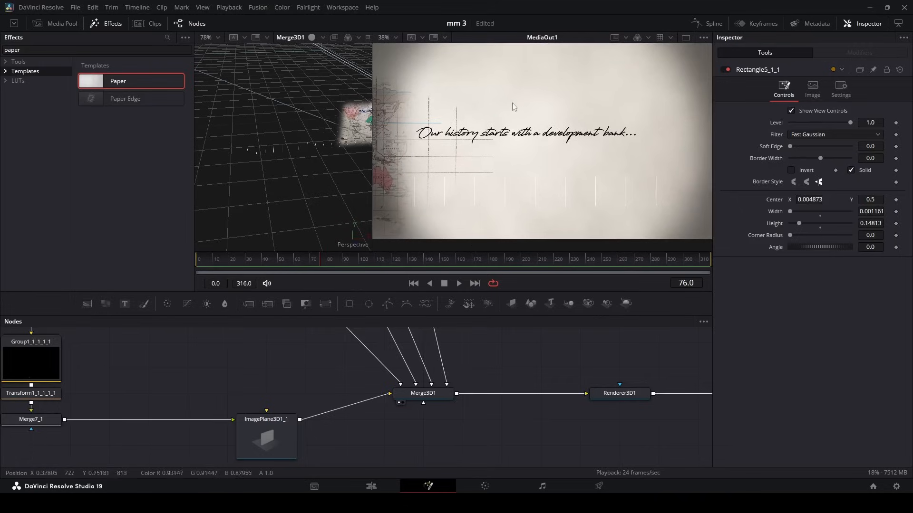
{"action": "key", "text": "ctrl+f"}
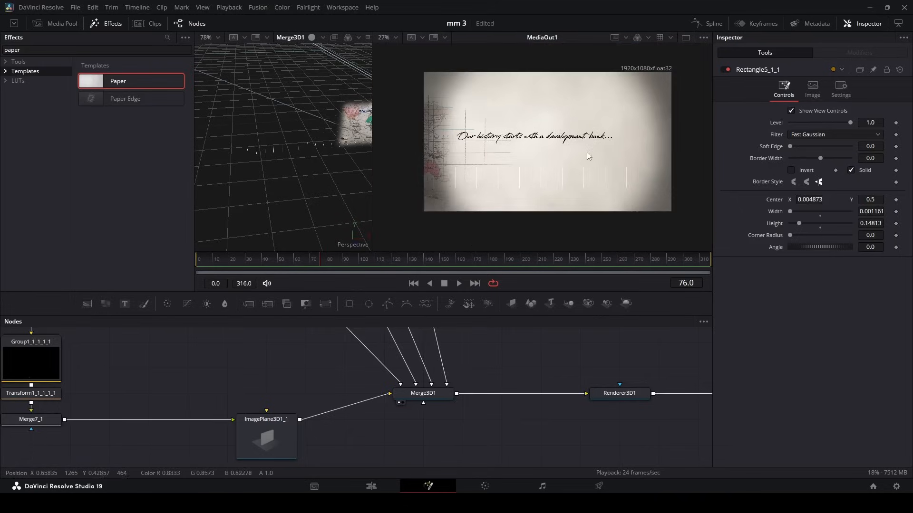
{"action": "key", "text": "ctrl+f"}
Review the node tree, selecting the map nodes and the text and line branches feeding Merge3D1.
{"action": "left_click_drag", "start_coordinate": [72, 349], "coordinate": [373, 446]}
{"action": "scroll", "coordinate": [499, 387], "scroll_direction": "up", "scroll_amount": 3}
{"action": "left_click_drag", "start_coordinate": [456, 375], "coordinate": [485, 389]}
{"action": "left_click", "coordinate": [467, 427]}
{"action": "scroll", "coordinate": [467, 426], "scroll_direction": "down", "scroll_amount": 3}
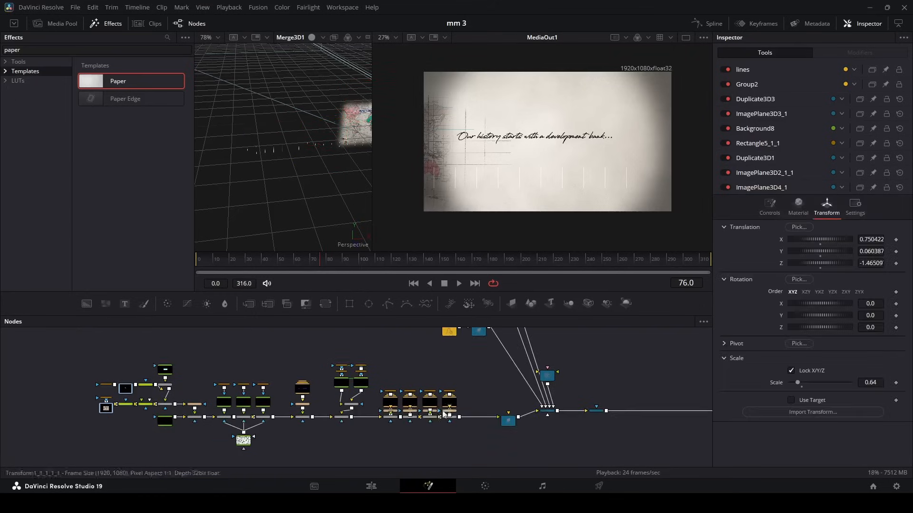
{"action": "left_click_drag", "start_coordinate": [73, 360], "coordinate": [453, 446]}
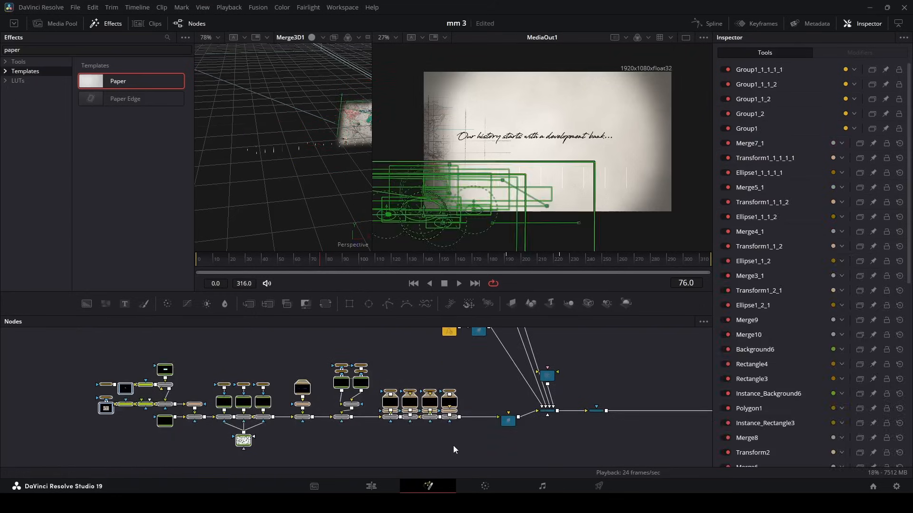
{"action": "key", "text": "ctrl+g"}
{"action": "scroll", "coordinate": [424, 348], "scroll_direction": "up", "scroll_amount": 3}
{"action": "left_click_drag", "start_coordinate": [397, 344], "coordinate": [500, 431]}
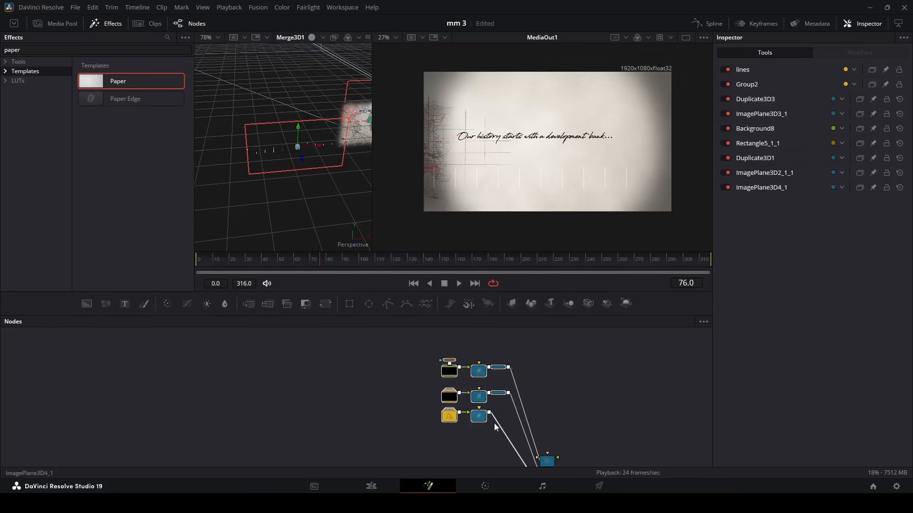
{"action": "scroll", "coordinate": [475, 396], "scroll_direction": "down", "scroll_amount": 2}
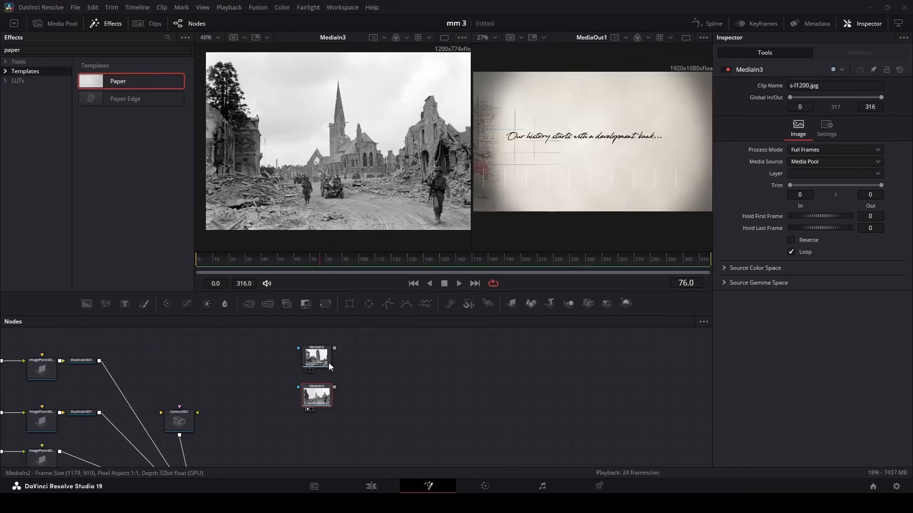
Compare the two black-and-white ruined church photos, MediaIn2 and MediaIn3, in the viewer.
{"action": "left_click", "coordinate": [321, 361]}
{"action": "key", "text": "1"}
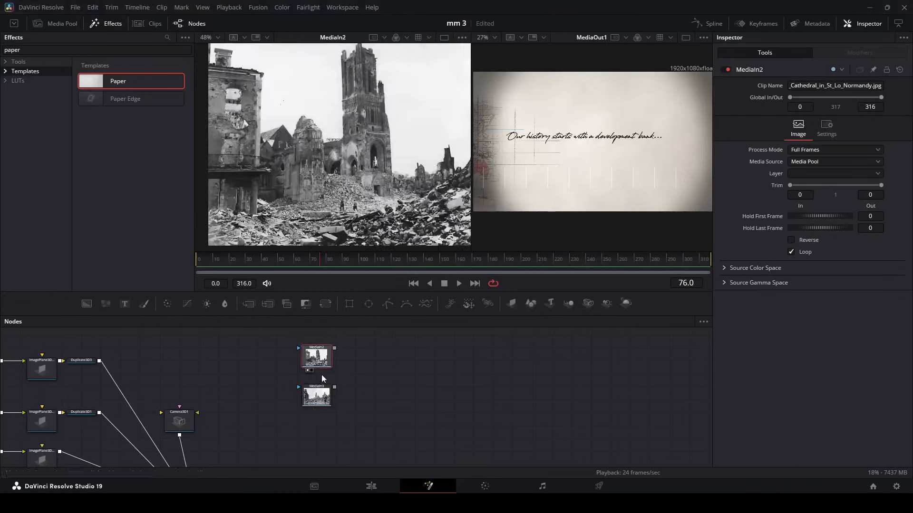
{"action": "left_click", "coordinate": [318, 403]}
{"action": "key", "text": "1"}
{"action": "left_click", "coordinate": [316, 358]}
{"action": "key", "text": "1"}
{"action": "left_click", "coordinate": [322, 394]}
{"action": "key", "text": "1"}
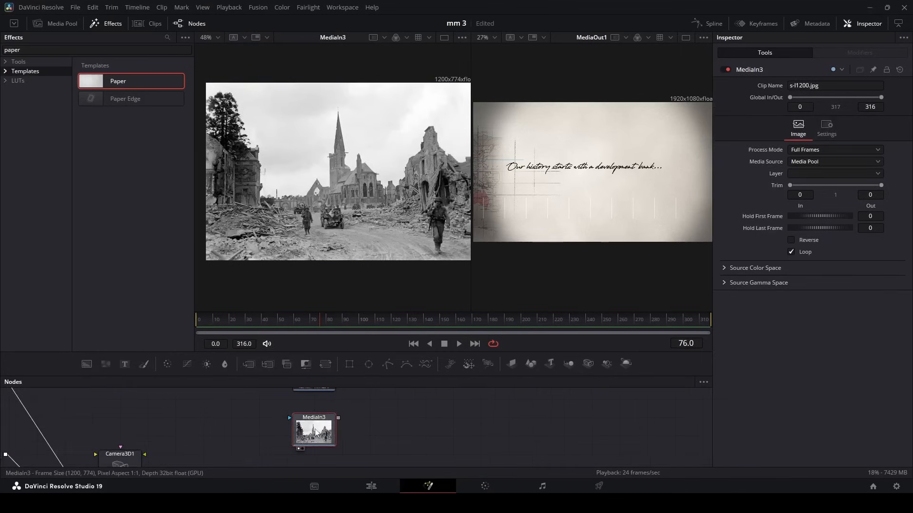
Add a Luma Keyer after MediaIn3 and show its output in the viewer.
{"action": "key", "text": "shift+space"}
{"action": "type", "text": "luma"}
{"action": "key", "text": "Return"}
{"action": "key", "text": "1"}
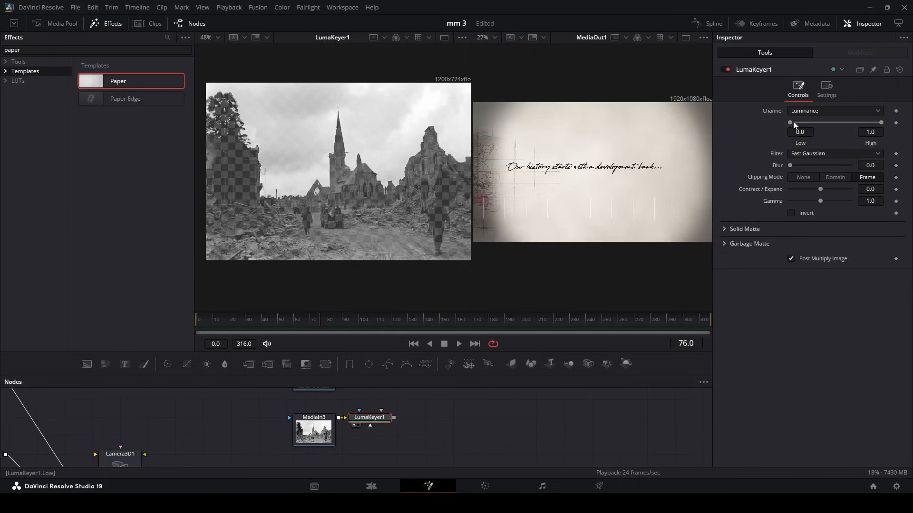
Key out the photo's sky with a luma range of 0.744 to 0.806 and an inverted matte.
{"action": "left_click_drag", "start_coordinate": [814, 122], "coordinate": [855, 122]}
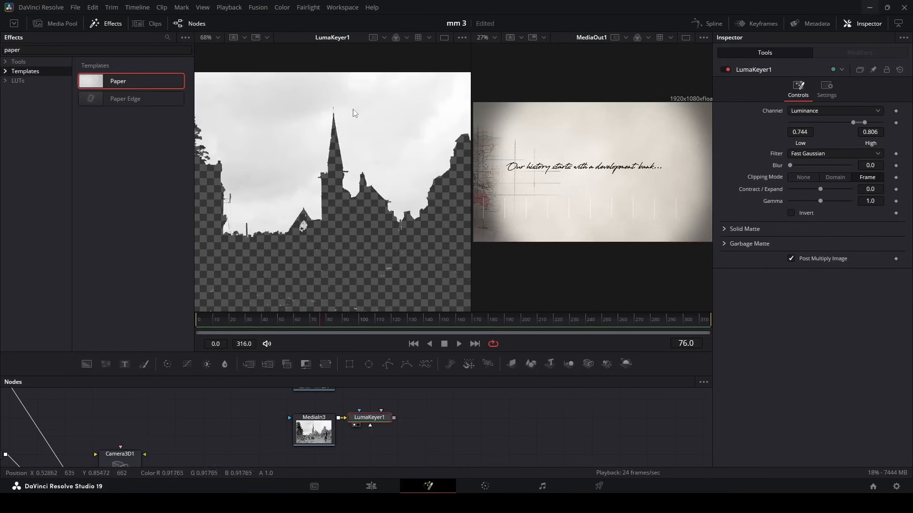
{"action": "scroll", "coordinate": [424, 115], "scroll_direction": "down", "scroll_amount": 2}
{"action": "left_click", "coordinate": [790, 213]}
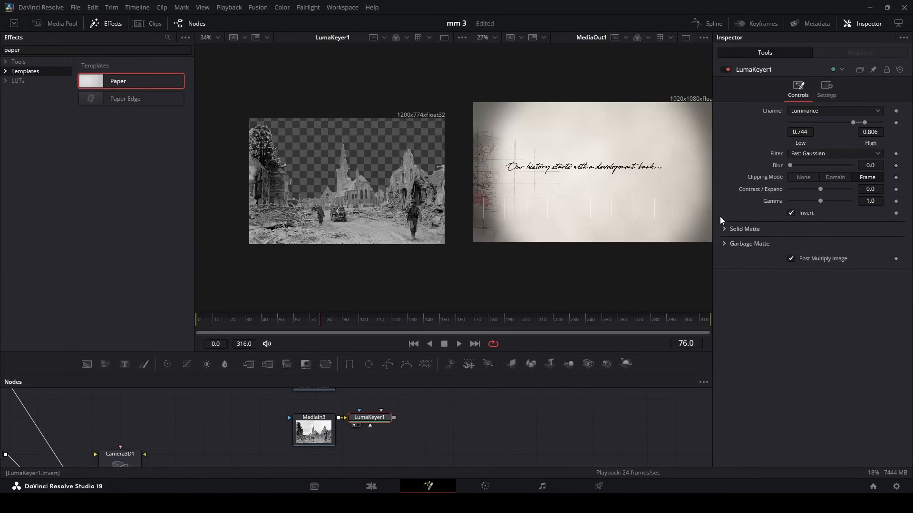
Refine the sky key with a high threshold of 0.778, blur of 0.39 and contract/expand of 1.0.
{"action": "scroll", "coordinate": [321, 188], "scroll_direction": "up", "scroll_amount": 2}
{"action": "left_click_drag", "start_coordinate": [821, 190], "coordinate": [788, 192]}
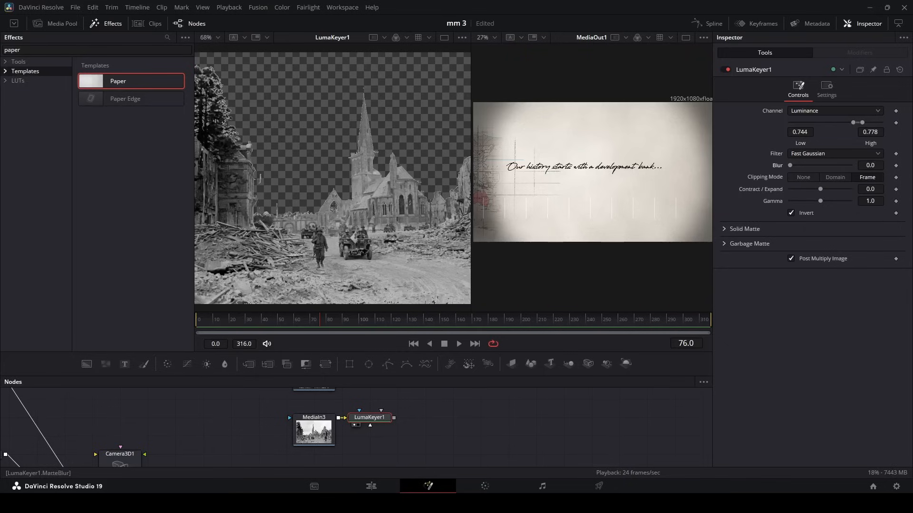
{"action": "left_click_drag", "start_coordinate": [872, 166], "coordinate": [877, 166]}
{"action": "left_click_drag", "start_coordinate": [822, 188], "coordinate": [854, 188]}
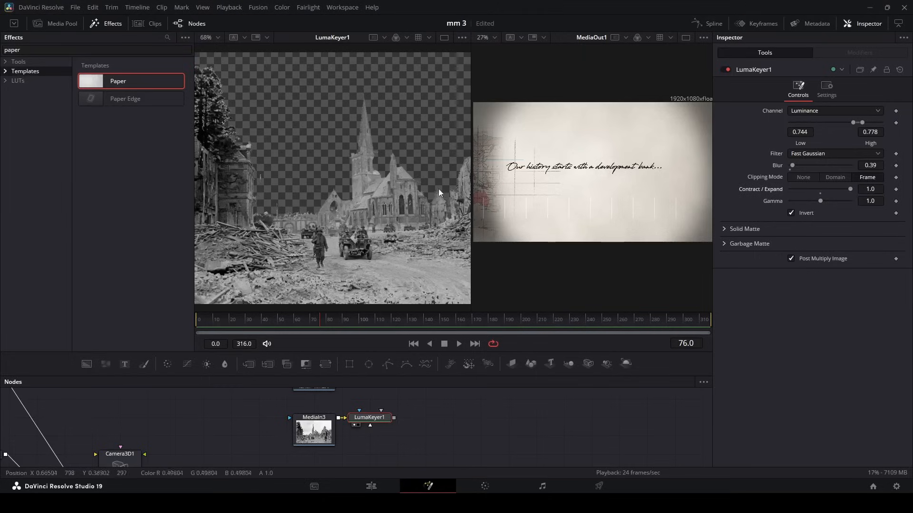
Check the sky key's edges, then add a polygon mask outlining the trees and ruined building beside the church in MediaIn3.
{"action": "scroll", "coordinate": [433, 201], "scroll_direction": "up", "scroll_amount": 3}
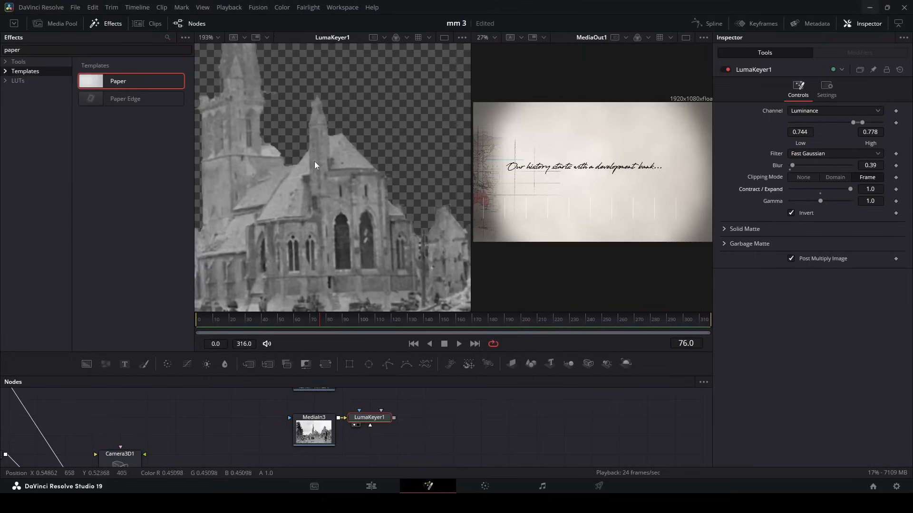
{"action": "scroll", "coordinate": [312, 154], "scroll_direction": "down", "scroll_amount": 3}
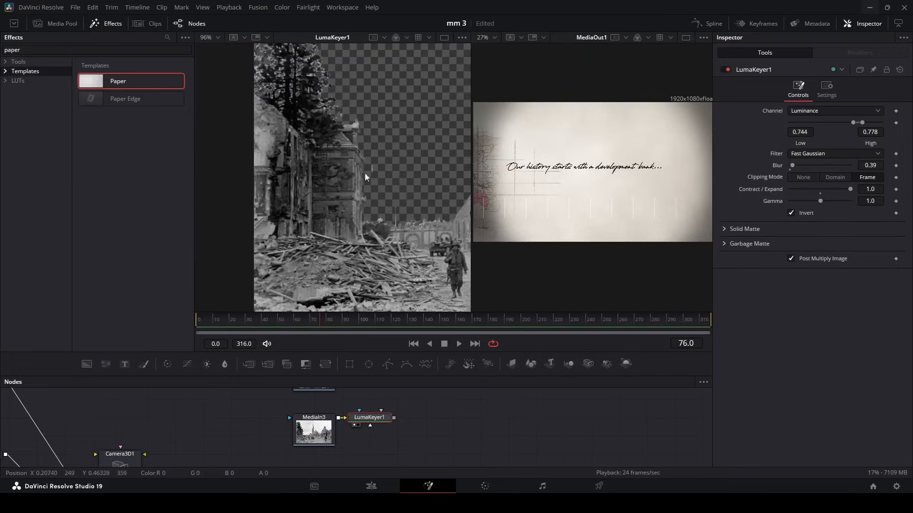
{"action": "scroll", "coordinate": [371, 196], "scroll_direction": "down", "scroll_amount": 1}
{"action": "left_click_drag", "start_coordinate": [372, 192], "coordinate": [367, 160]}
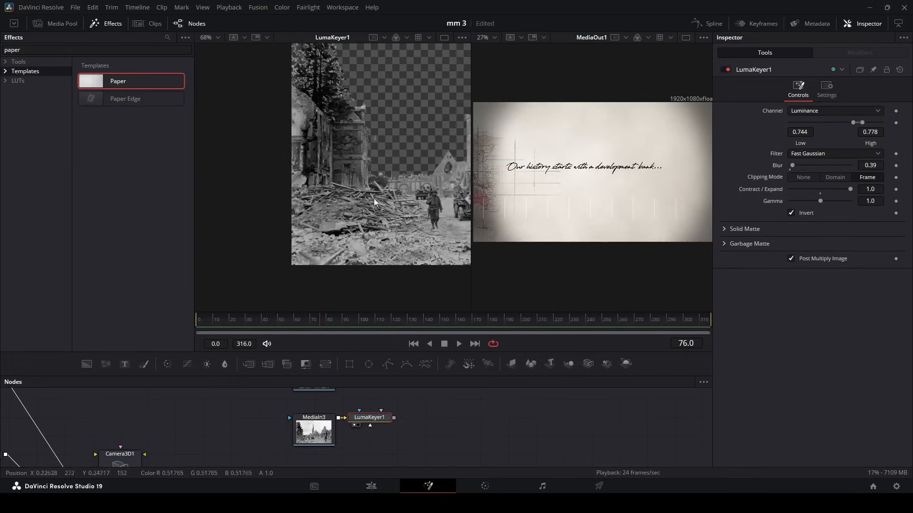
{"action": "left_click_drag", "start_coordinate": [393, 193], "coordinate": [375, 241]}
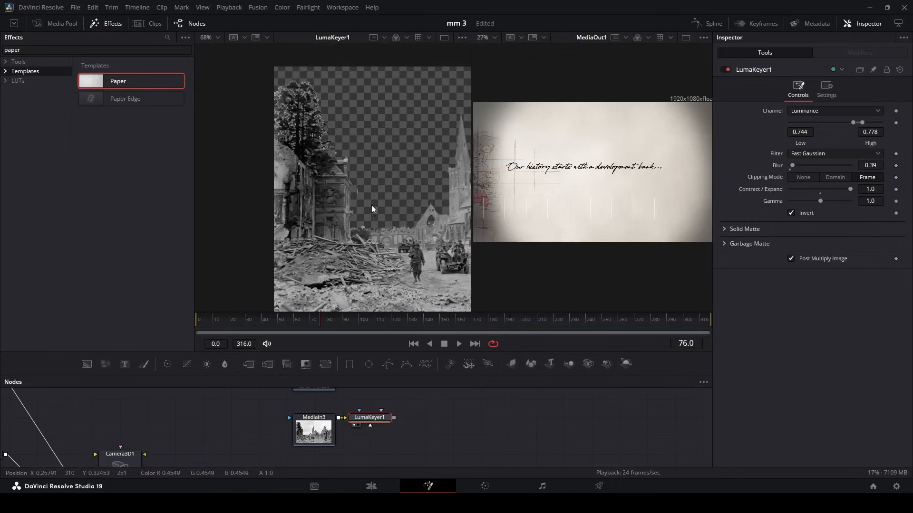
{"action": "left_click_drag", "start_coordinate": [388, 364], "coordinate": [244, 412]}
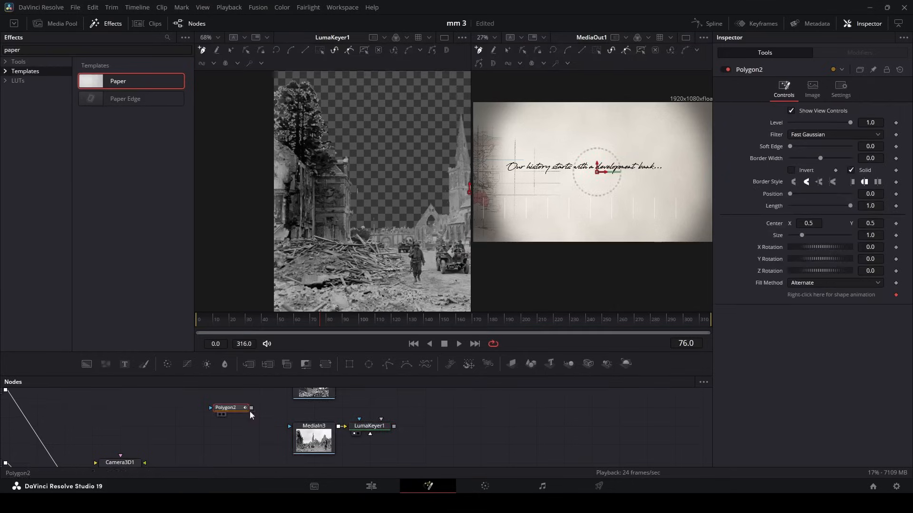
{"action": "scroll", "coordinate": [262, 237], "scroll_direction": "up", "scroll_amount": 3}
{"action": "left_click_drag", "start_coordinate": [265, 236], "coordinate": [292, 239]}
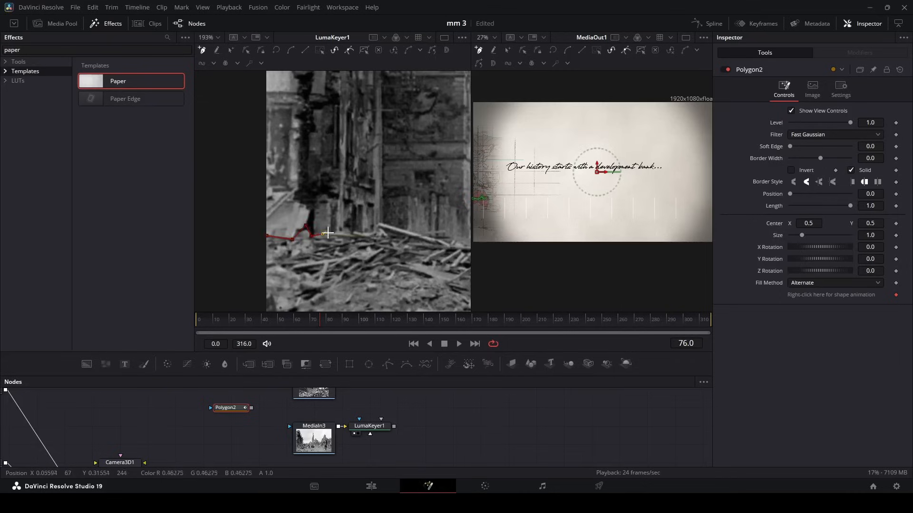
{"action": "left_click", "coordinate": [378, 232]}
{"action": "left_click", "coordinate": [379, 222]}
{"action": "scroll", "coordinate": [394, 238], "scroll_direction": "right", "scroll_amount": 3}
{"action": "left_click", "coordinate": [358, 241]}
{"action": "left_click", "coordinate": [384, 245]}
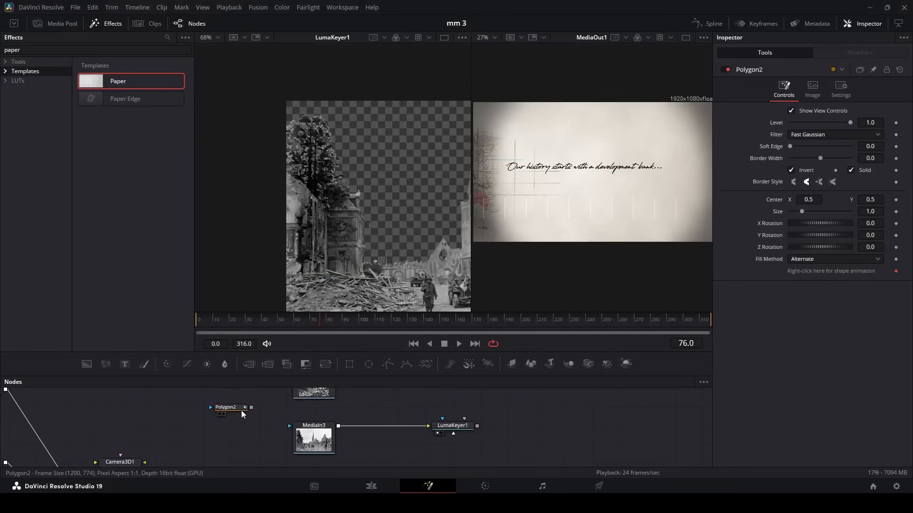
Connect the polygon to LumaKeyer1 as a garbage matte with Invert off to cut away the trees and building.
{"action": "left_click_drag", "start_coordinate": [241, 410], "coordinate": [483, 471]}
{"action": "scroll", "coordinate": [361, 408], "scroll_direction": "up", "scroll_amount": 2}
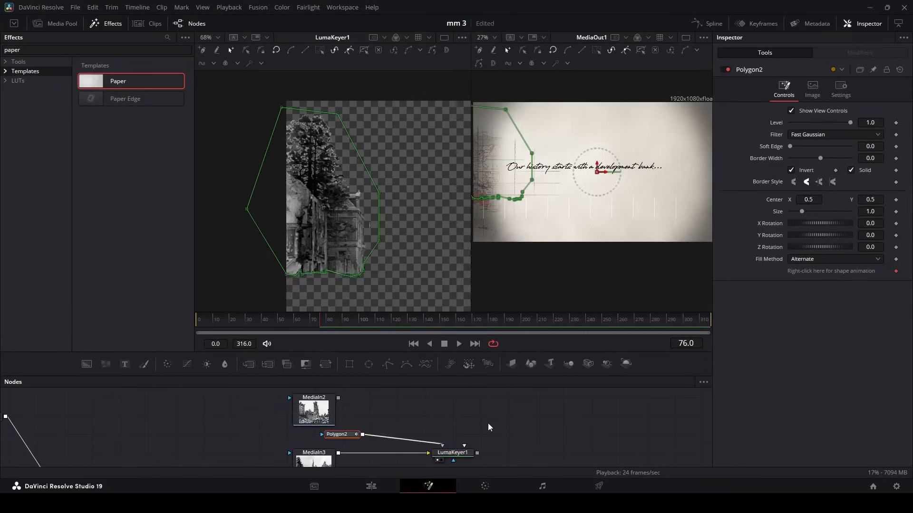
{"action": "left_click", "coordinate": [791, 170]}
{"action": "left_click_drag", "start_coordinate": [381, 228], "coordinate": [224, 163]}
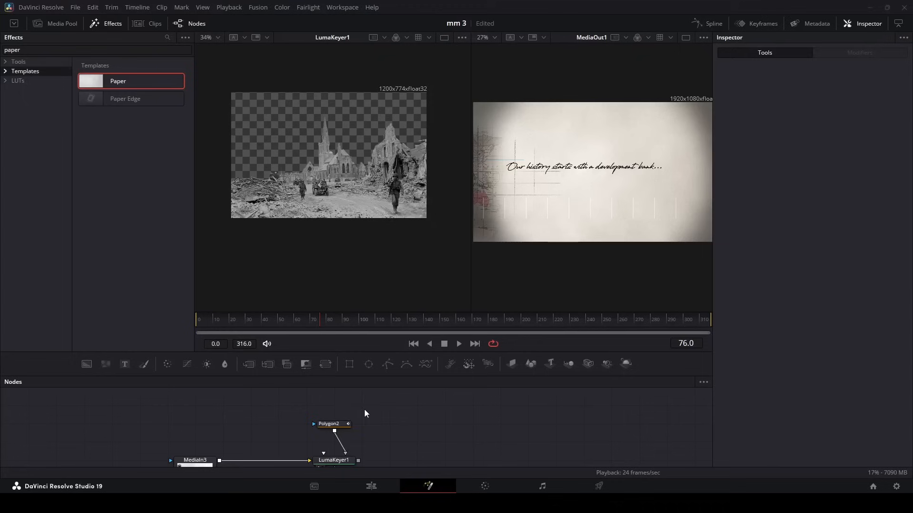
Add an inverted ellipse mask between the polygon and LumaKeyer1, nearly as wide as the photo, with a soft edge of 0.0819.
{"action": "left_click", "coordinate": [336, 405]}
{"action": "left_click", "coordinate": [373, 363]}
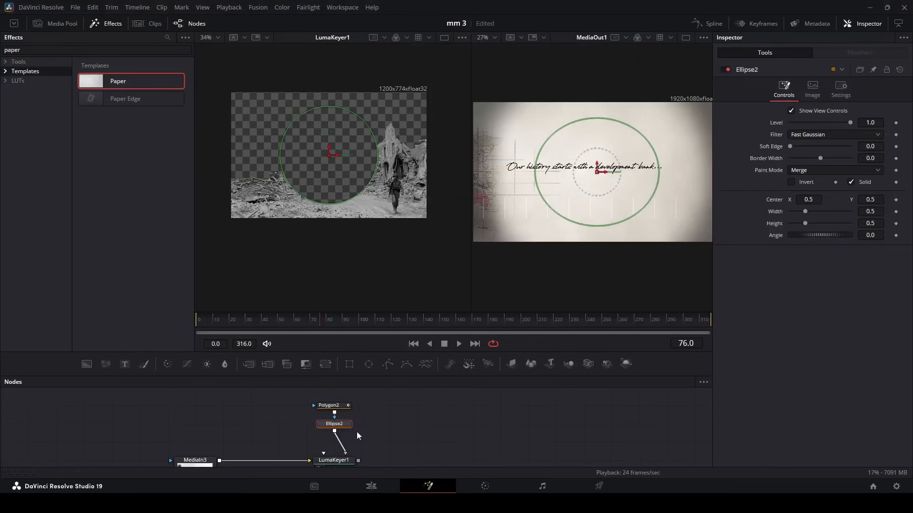
{"action": "left_click", "coordinate": [792, 182]}
{"action": "left_click_drag", "start_coordinate": [378, 158], "coordinate": [425, 164]}
{"action": "left_click_drag", "start_coordinate": [791, 149], "coordinate": [815, 148]}
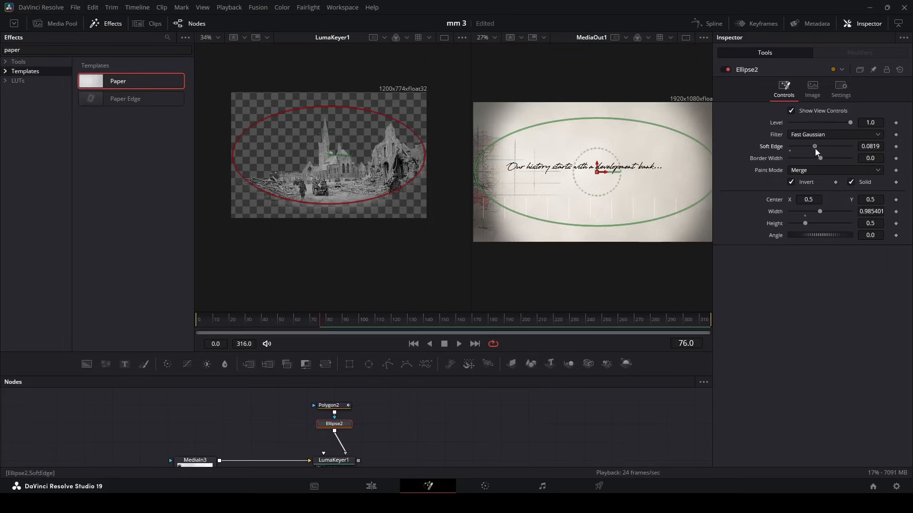
{"action": "left_click_drag", "start_coordinate": [424, 159], "coordinate": [419, 160]}
{"action": "left_click_drag", "start_coordinate": [322, 208], "coordinate": [326, 178]}
Duplicate the ellipse in Subtract mode without inversion, centred at X 0.7725, Y 0.134, with width 0.376 and height 0.0754.
{"action": "key", "text": "ctrl+c"}
{"action": "key", "text": "ctrl+v"}
{"action": "key", "text": "ctrl+z"}
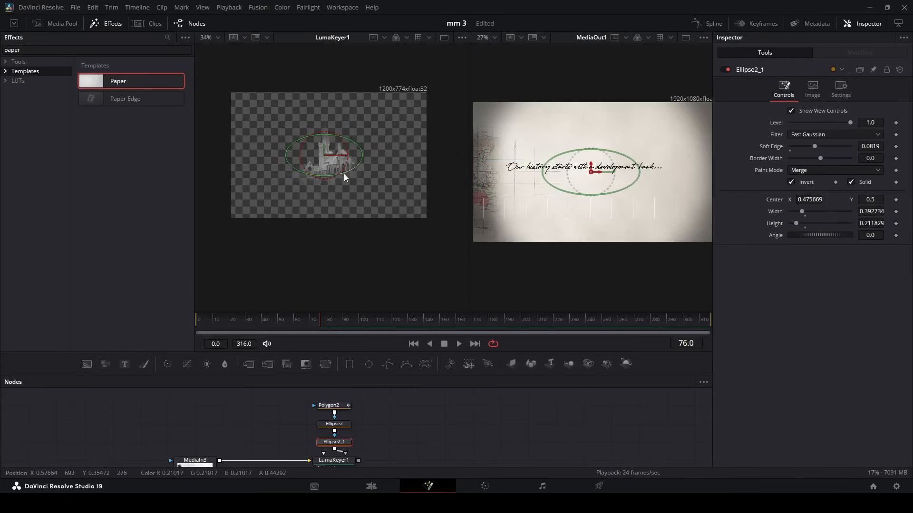
{"action": "left_click", "coordinate": [817, 170]}
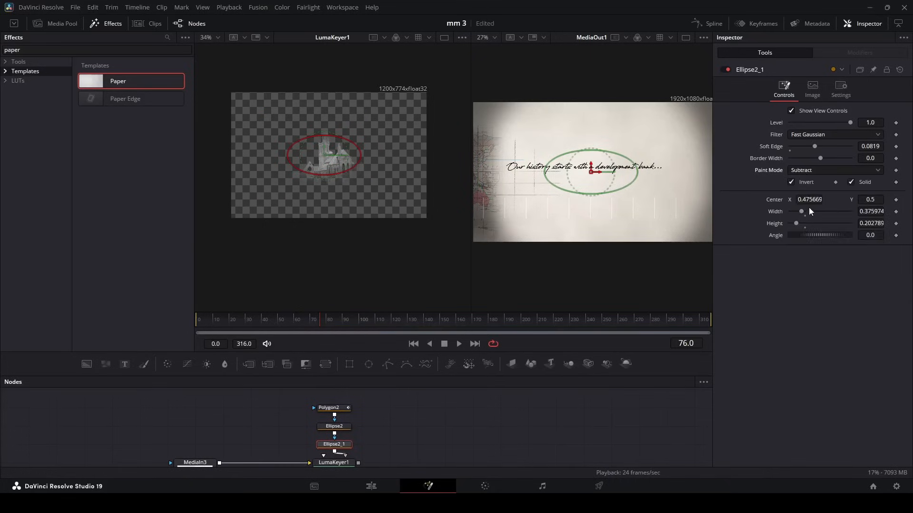
{"action": "left_click", "coordinate": [809, 207]}
{"action": "left_click", "coordinate": [791, 183]}
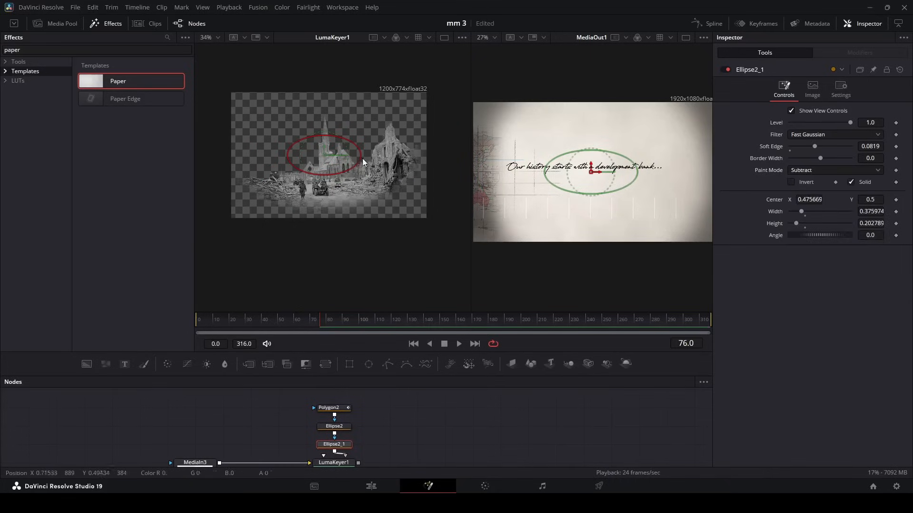
{"action": "left_click_drag", "start_coordinate": [324, 155], "coordinate": [380, 200]}
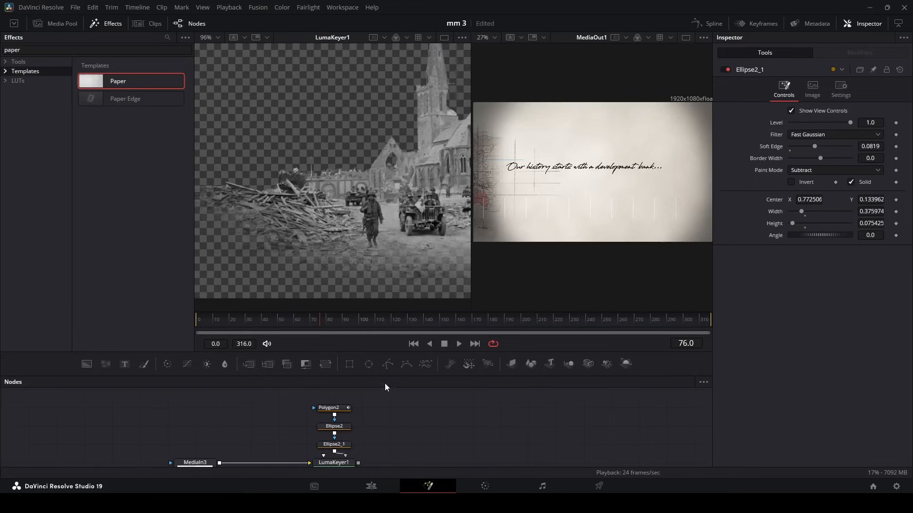
Copy the existing Hue Curves and Color Corrector pair after LumaKeyer1 and show the Color Corrector's output in the viewer.
{"action": "left_click_drag", "start_coordinate": [385, 378], "coordinate": [384, 361]}
{"action": "left_click", "coordinate": [257, 451]}
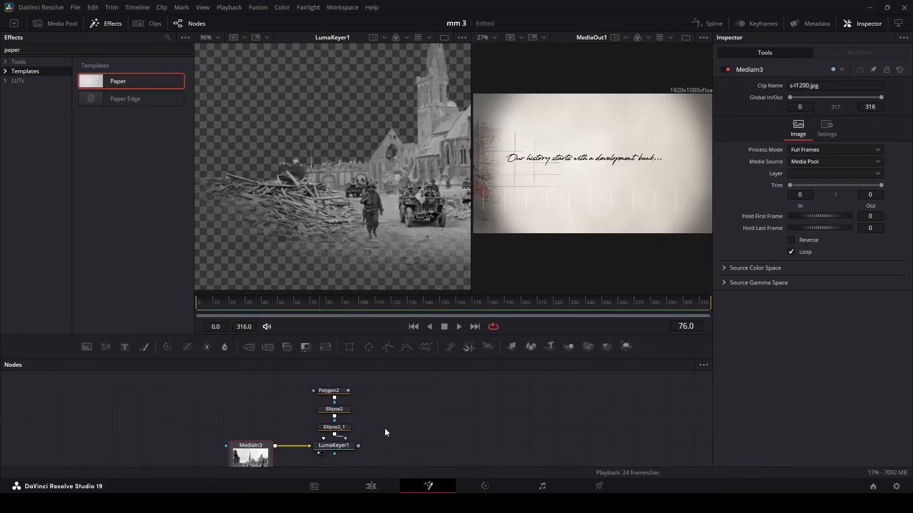
{"action": "scroll", "coordinate": [405, 411], "scroll_direction": "down", "scroll_amount": 5}
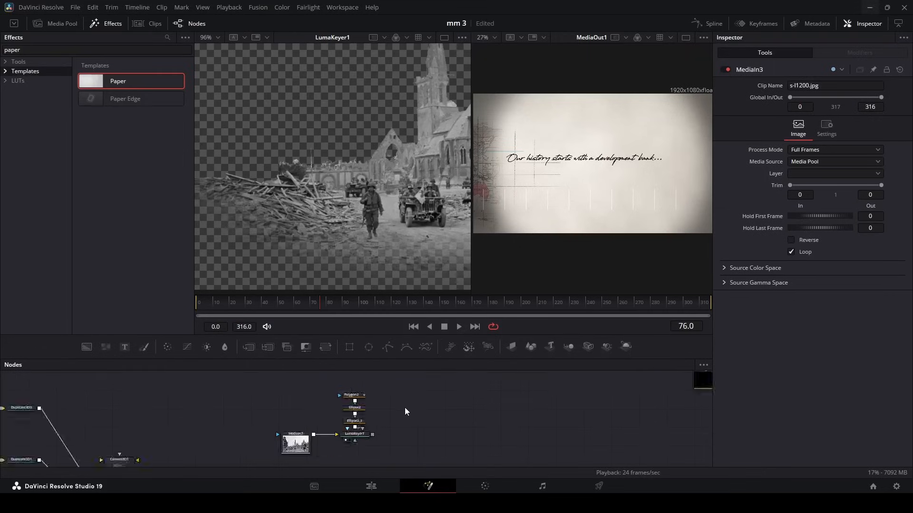
{"action": "left_click_drag", "start_coordinate": [276, 423], "coordinate": [301, 402]}
{"action": "scroll", "coordinate": [285, 426], "scroll_direction": "up", "scroll_amount": 4}
{"action": "double_click", "coordinate": [301, 407]}
{"action": "left_click_drag", "start_coordinate": [366, 426], "coordinate": [292, 395]}
{"action": "scroll", "coordinate": [340, 422], "scroll_direction": "down", "scroll_amount": 5}
{"action": "left_click_drag", "start_coordinate": [340, 422], "coordinate": [264, 450]}
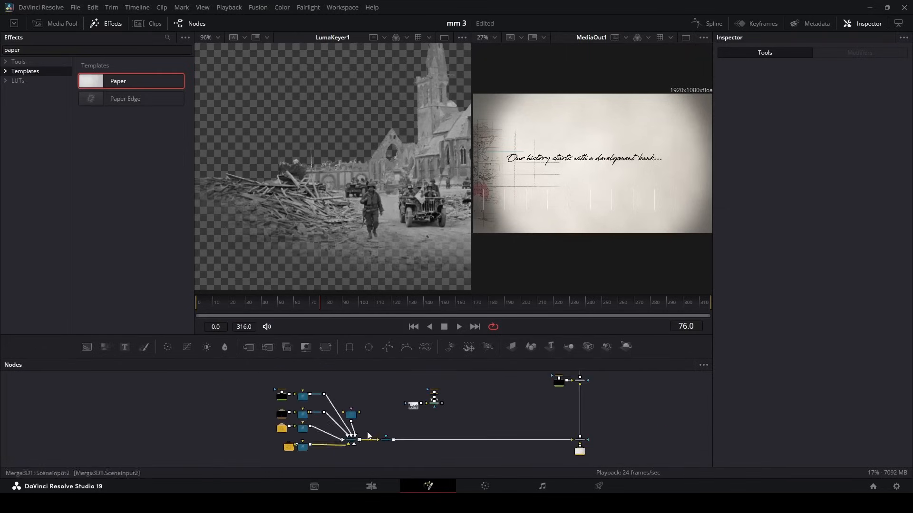
{"action": "scroll", "coordinate": [452, 403], "scroll_direction": "up", "scroll_amount": 5}
{"action": "key", "text": "ctrl+v"}
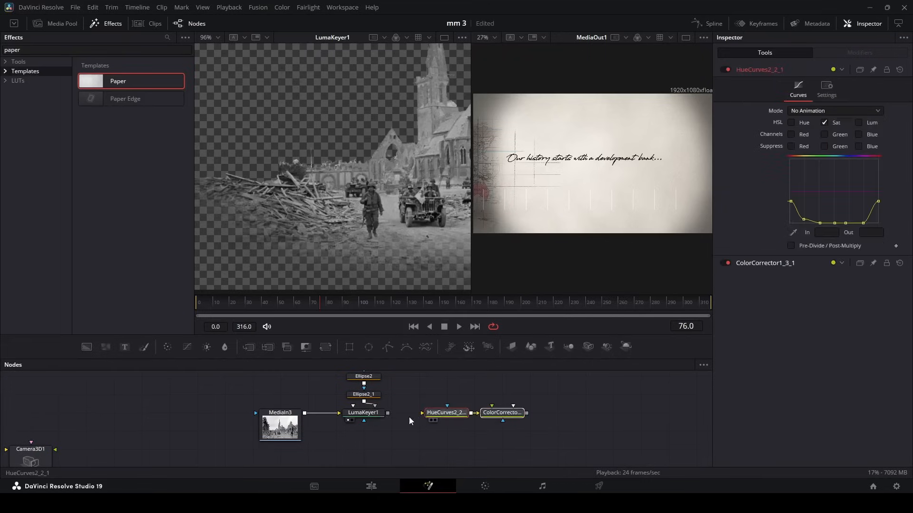
{"action": "key", "text": "1"}
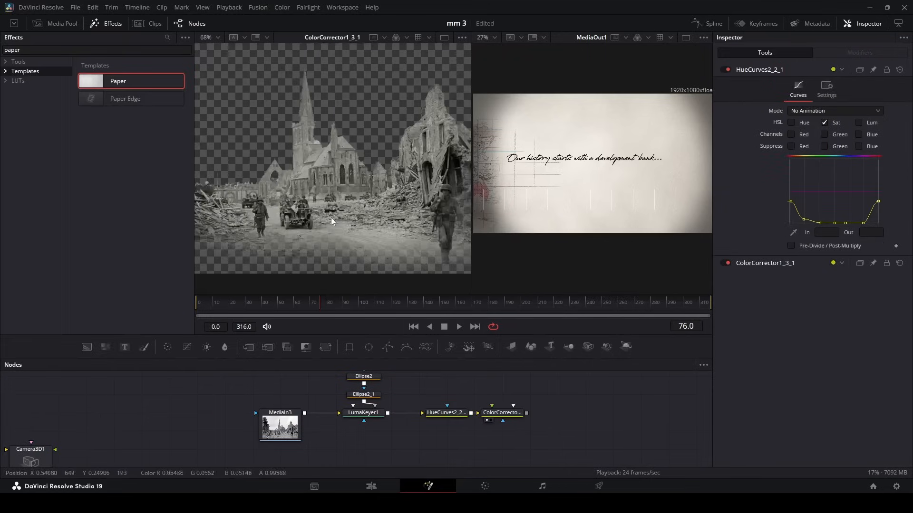
{"action": "scroll", "coordinate": [344, 201], "scroll_direction": "down", "scroll_amount": 2}
{"action": "scroll", "coordinate": [361, 204], "scroll_direction": "down", "scroll_amount": 2}
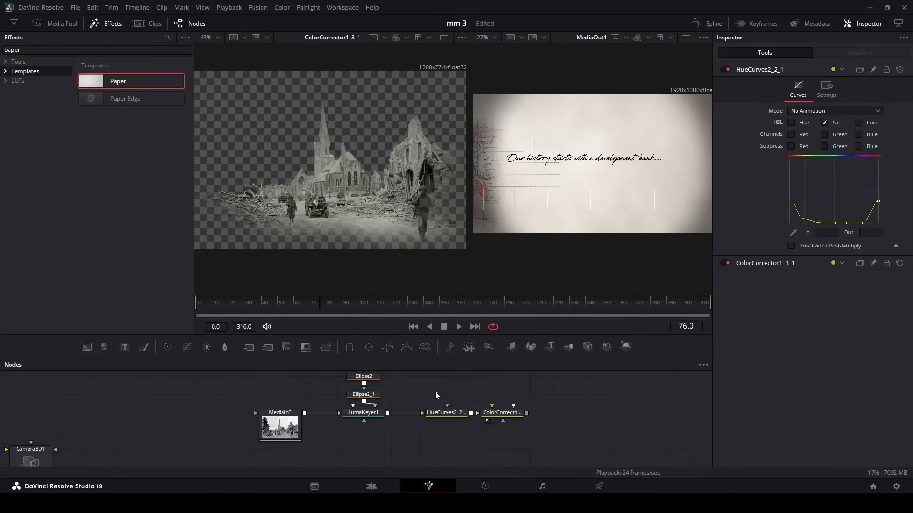
Duplicate MediaIn3 and merge the copy over LumaKeyer1's output, ahead of the Hue Curves and Color Corrector nodes.
{"action": "left_click_drag", "start_coordinate": [414, 423], "coordinate": [499, 423]}
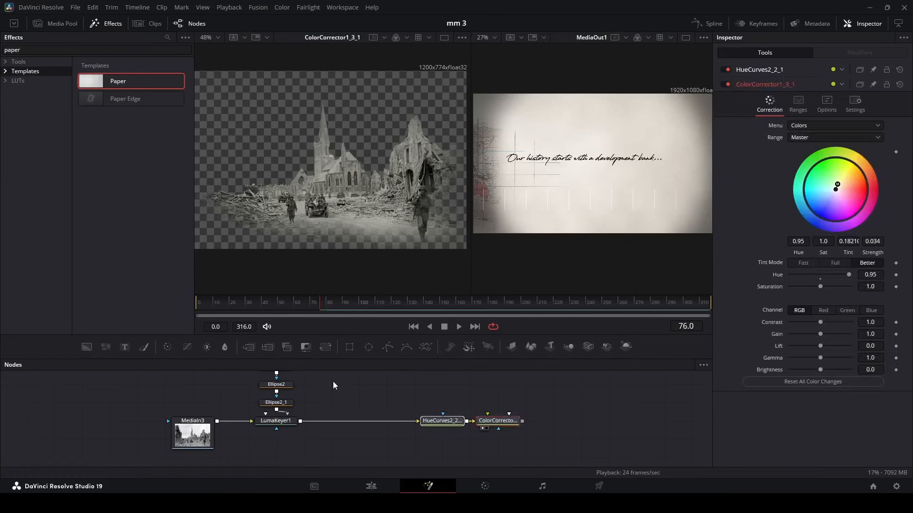
{"action": "left_click", "coordinate": [332, 382]}
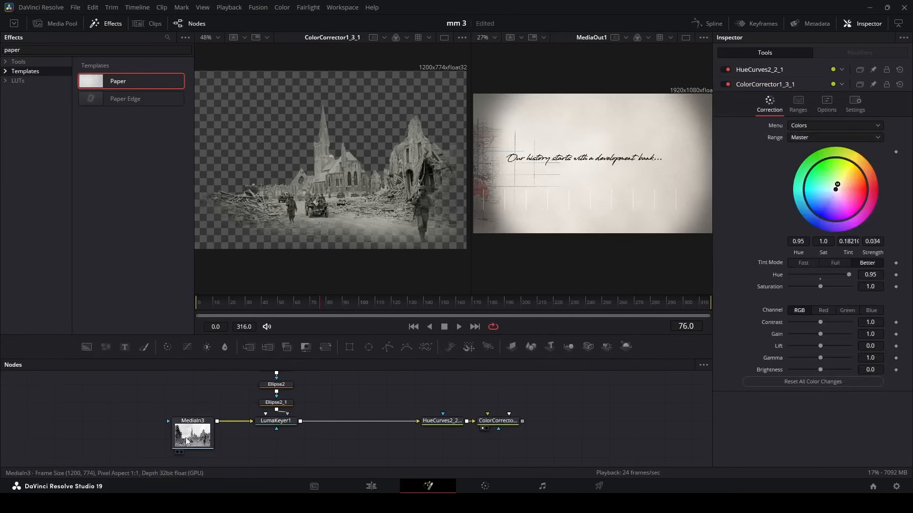
{"action": "left_click", "coordinate": [205, 442]}
{"action": "key", "text": "ctrl+c"}
{"action": "key", "text": "ctrl+v"}
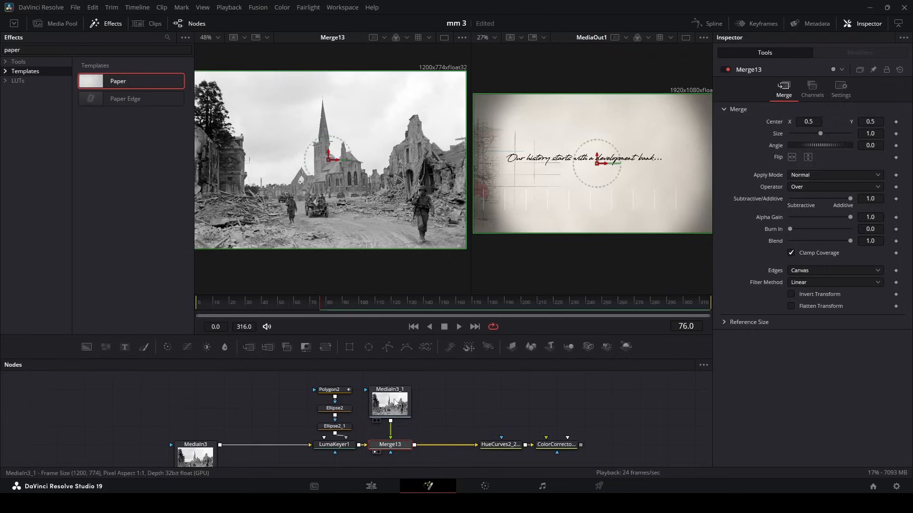
Mask the MediaIn3 copy with an ellipse at level 0.173, soft edge 0.1921, centre 0.407, 0.428 and size about 0.756 by 0.384.
{"action": "left_click", "coordinate": [393, 400]}
{"action": "scroll", "coordinate": [382, 393], "scroll_direction": "up", "scroll_amount": 2}
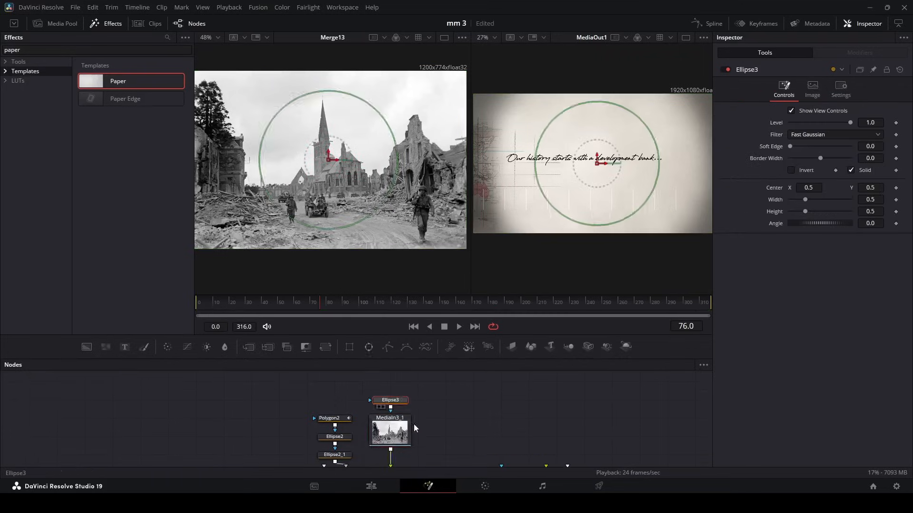
{"action": "left_click", "coordinate": [369, 347]}
{"action": "left_click_drag", "start_coordinate": [790, 146], "coordinate": [810, 147]}
{"action": "left_click_drag", "start_coordinate": [853, 123], "coordinate": [800, 124]}
{"action": "left_click_drag", "start_coordinate": [396, 178], "coordinate": [431, 163]}
{"action": "left_click_drag", "start_coordinate": [328, 160], "coordinate": [303, 174]}
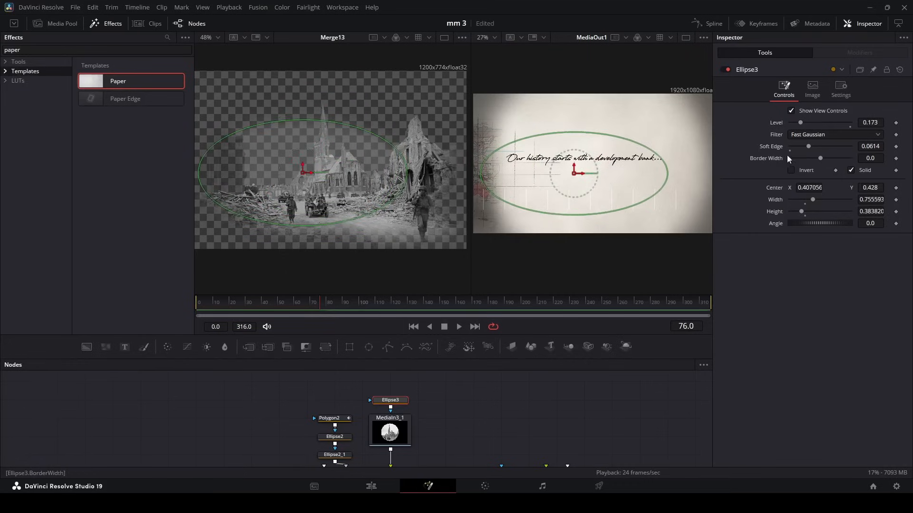
{"action": "left_click_drag", "start_coordinate": [809, 147], "coordinate": [847, 147]}
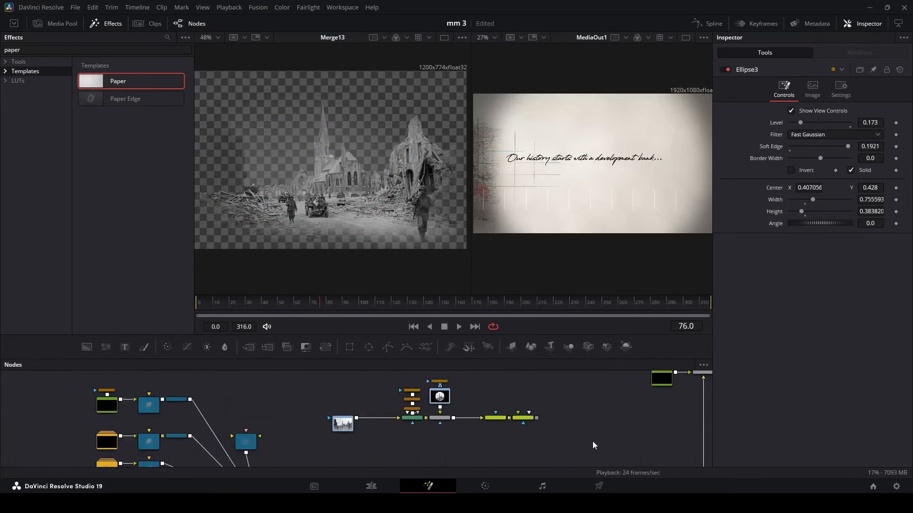
Show MediaIn2 in the viewer and mask it with a widened ellipse at level 0.22 and soft edge 0.1039.
{"action": "left_click_drag", "start_coordinate": [523, 427], "coordinate": [426, 423]}
{"action": "left_click_drag", "start_coordinate": [318, 389], "coordinate": [517, 346]}
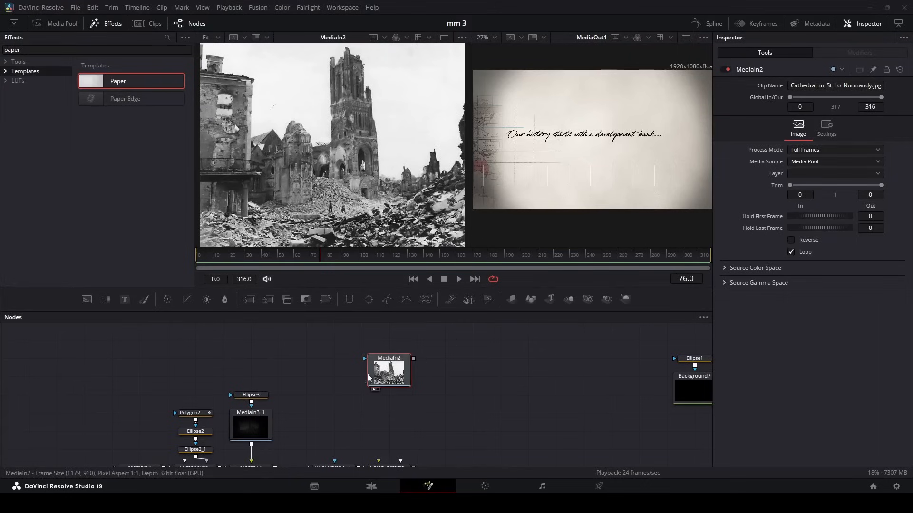
{"action": "left_click", "coordinate": [369, 300]}
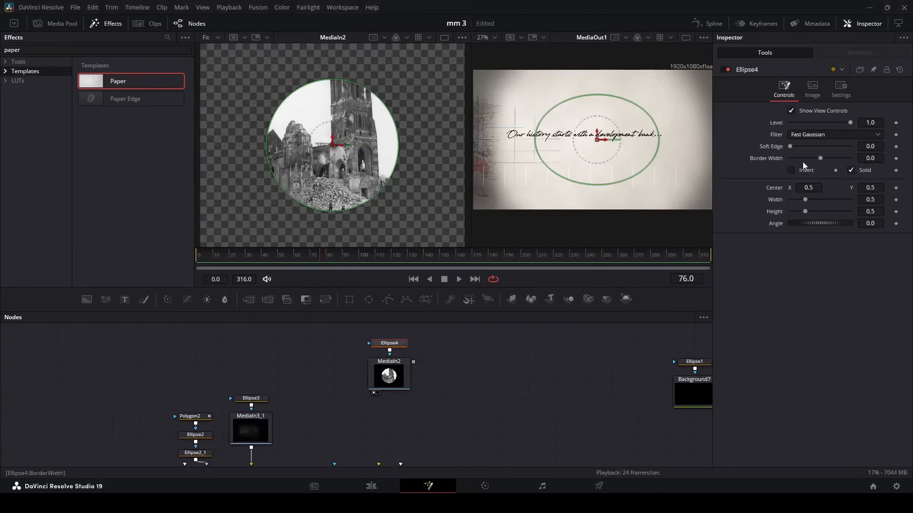
{"action": "left_click_drag", "start_coordinate": [797, 150], "coordinate": [803, 122]}
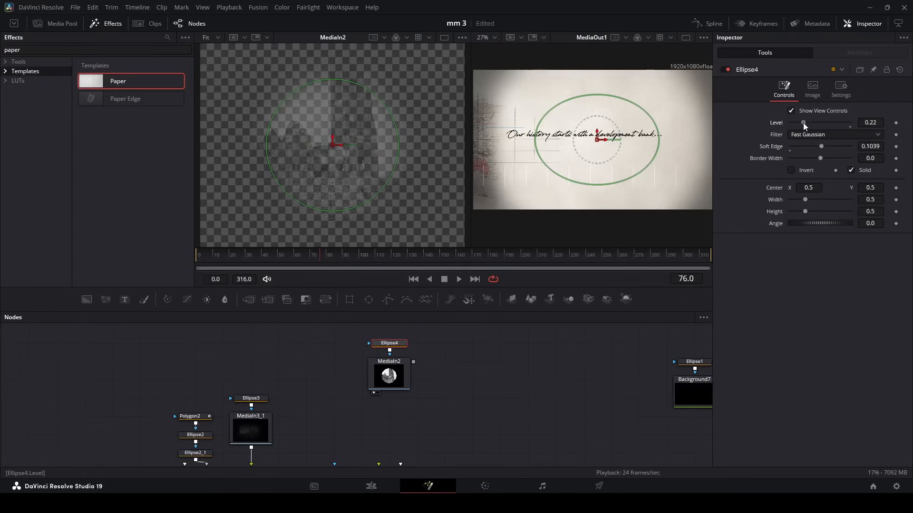
{"action": "left_click_drag", "start_coordinate": [394, 163], "coordinate": [411, 168]}
Copy the Hue Curves and Color Corrector pair and attach it after the masked MediaIn2.
{"action": "left_click", "coordinate": [506, 419]}
{"action": "left_click_drag", "start_coordinate": [463, 402], "coordinate": [367, 315]}
{"action": "scroll", "coordinate": [391, 405], "scroll_direction": "down", "scroll_amount": 3}
{"action": "scroll", "coordinate": [446, 458], "scroll_direction": "up", "scroll_amount": 3}
{"action": "left_click_drag", "start_coordinate": [416, 435], "coordinate": [273, 394]}
{"action": "left_click_drag", "start_coordinate": [334, 362], "coordinate": [294, 473]}
{"action": "key", "text": "ctrl+v"}
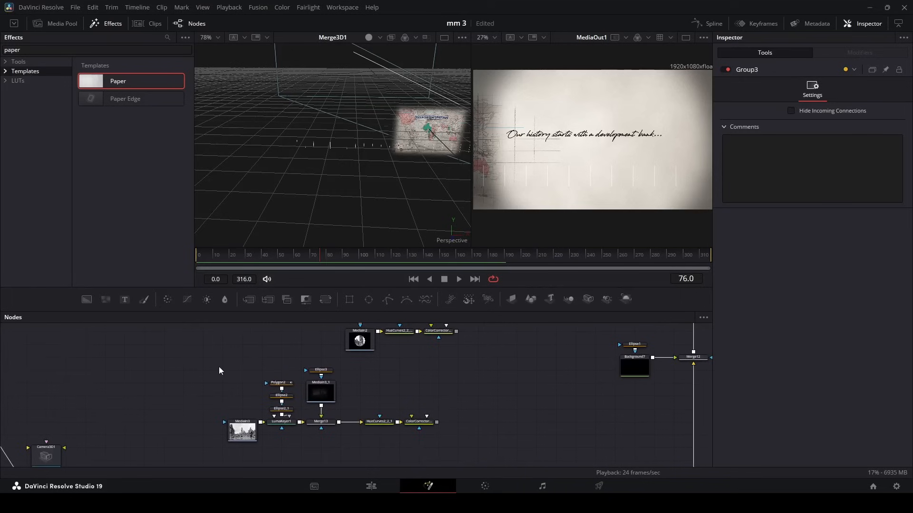
Select the whole MediaIn3 photo node chain and move it closer to the 3D scene nodes.
{"action": "left_click_drag", "start_coordinate": [187, 363], "coordinate": [432, 432]}
{"action": "scroll", "coordinate": [418, 411], "scroll_direction": "down", "scroll_amount": 3}
{"action": "scroll", "coordinate": [414, 410], "scroll_direction": "down", "scroll_amount": 1}
{"action": "left_click_drag", "start_coordinate": [331, 392], "coordinate": [312, 405]}
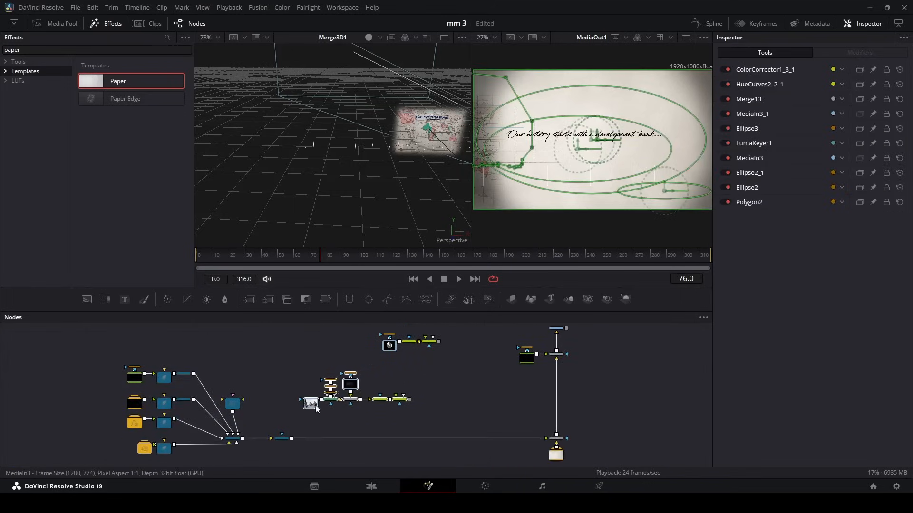
{"action": "scroll", "coordinate": [306, 371], "scroll_direction": "down", "scroll_amount": 2}
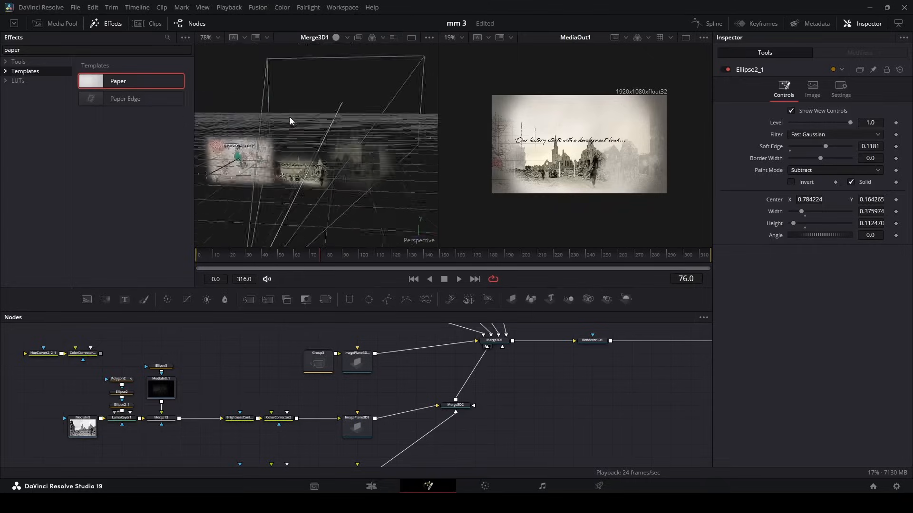
Review the placement of the photo planes in the 3D scene and the node chains feeding Merge3D1.
{"action": "left_click_drag", "start_coordinate": [285, 122], "coordinate": [436, 154]}
{"action": "left_click_drag", "start_coordinate": [340, 184], "coordinate": [301, 255]}
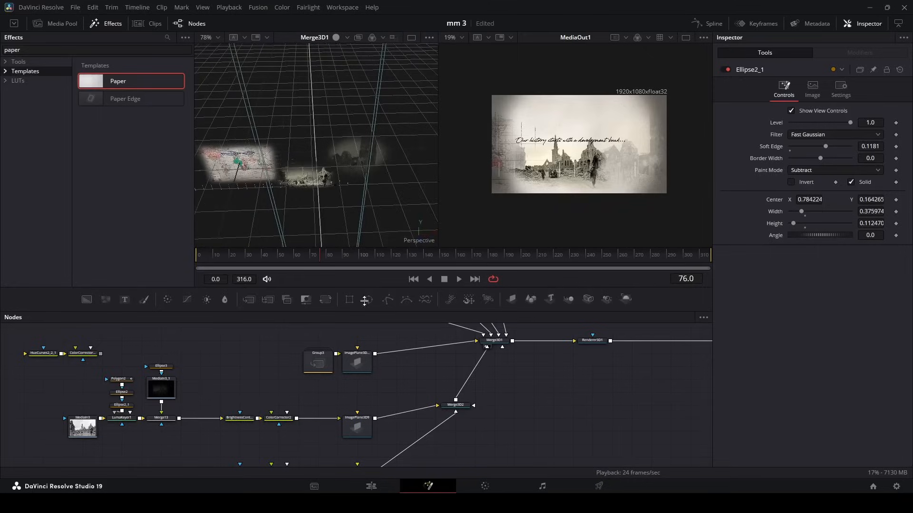
{"action": "left_click_drag", "start_coordinate": [490, 354], "coordinate": [381, 453]}
{"action": "scroll", "coordinate": [427, 378], "scroll_direction": "down", "scroll_amount": 4}
{"action": "scroll", "coordinate": [428, 386], "scroll_direction": "up", "scroll_amount": 4}
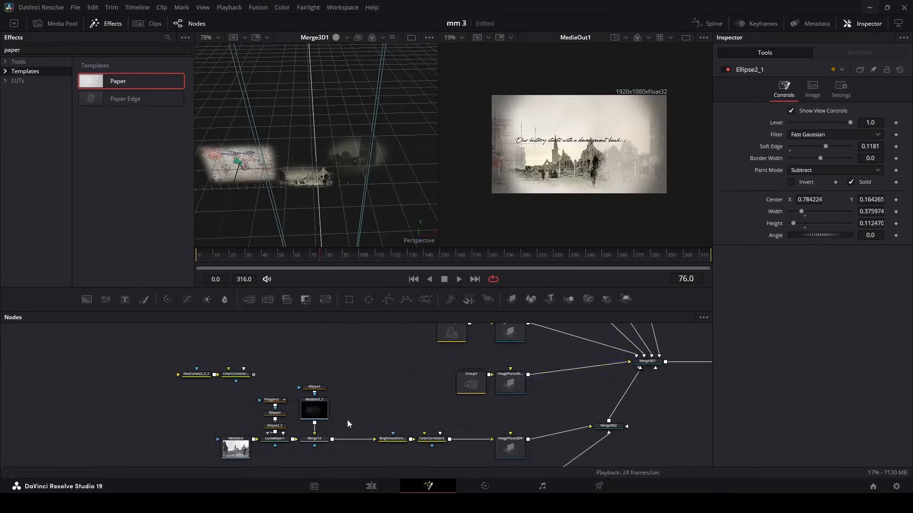
Keyframe Camera3D1's X translation from about 0.869 at frame 0 to about -0.328 at frame 316 and preview the move.
{"action": "left_click", "coordinate": [407, 387]}
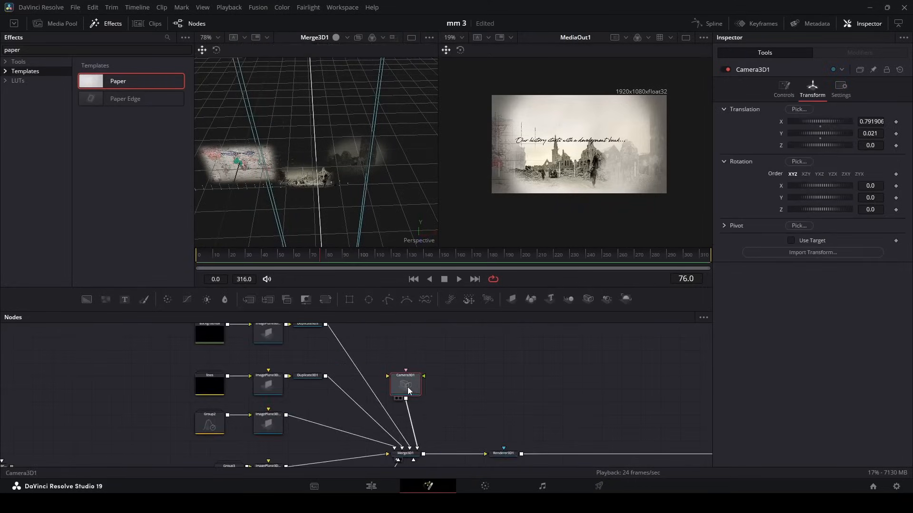
{"action": "key", "text": "Home"}
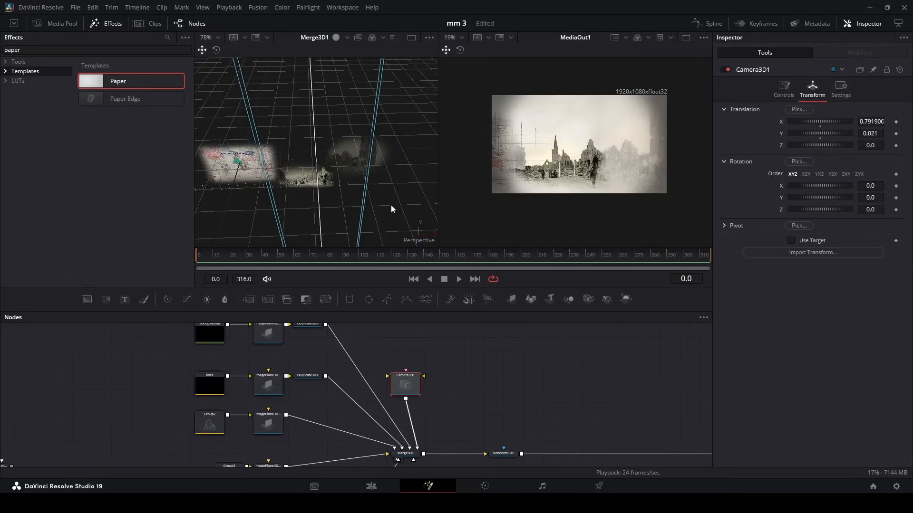
{"action": "scroll", "coordinate": [414, 110], "scroll_direction": "down", "scroll_amount": 3}
{"action": "left_click_drag", "start_coordinate": [356, 197], "coordinate": [360, 196]}
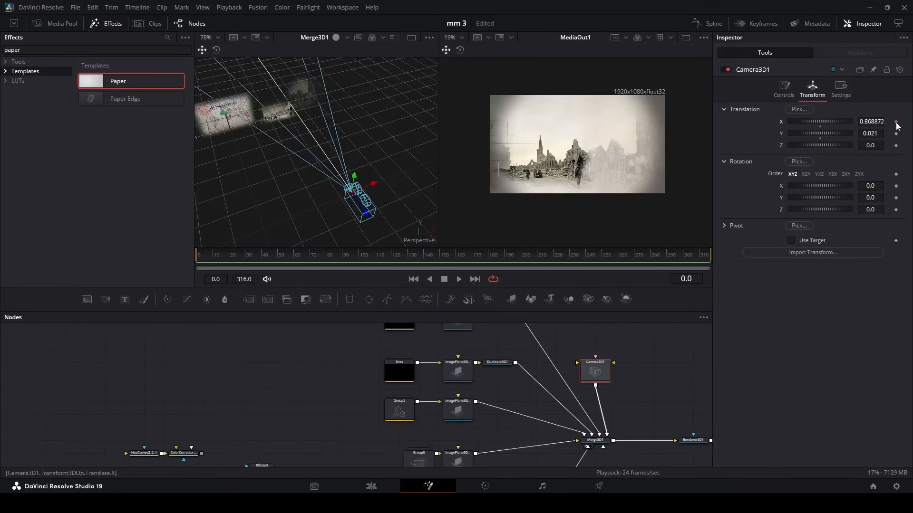
{"action": "left_click", "coordinate": [896, 122]}
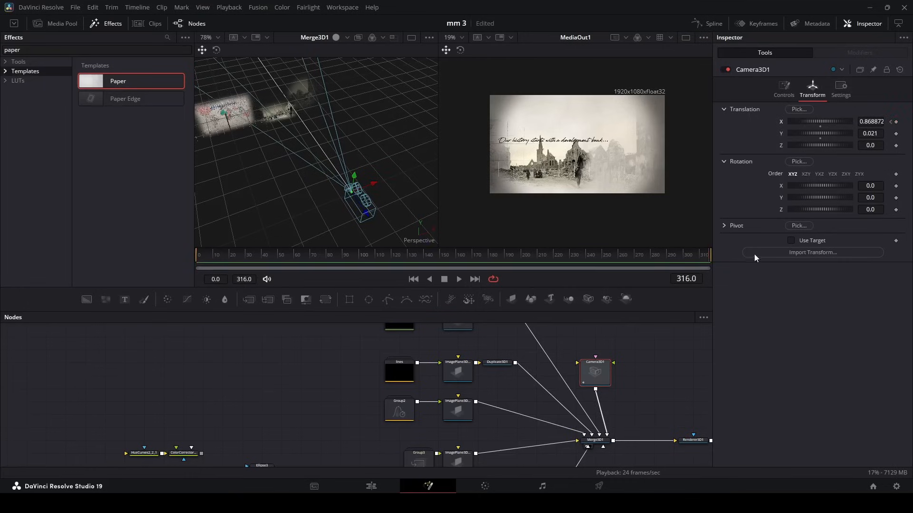
{"action": "left_click_drag", "start_coordinate": [370, 185], "coordinate": [236, 220]}
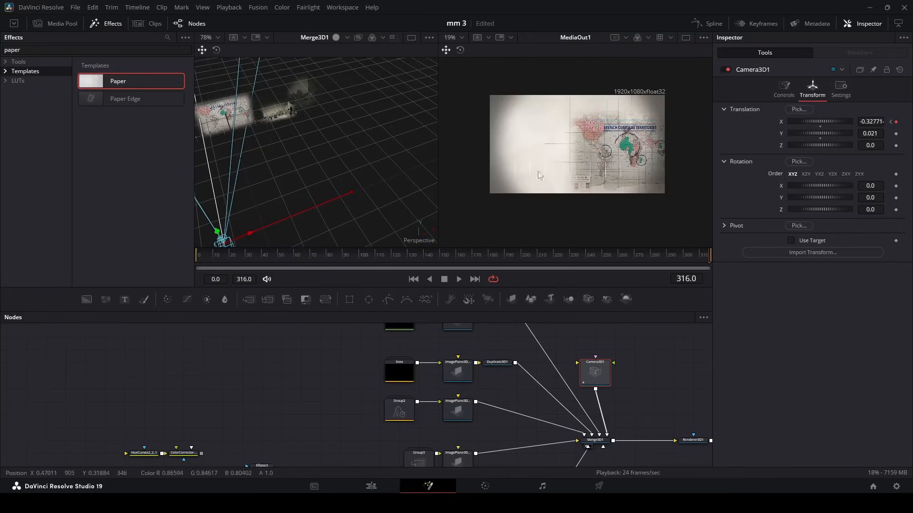
{"action": "left_click", "coordinate": [196, 257]}
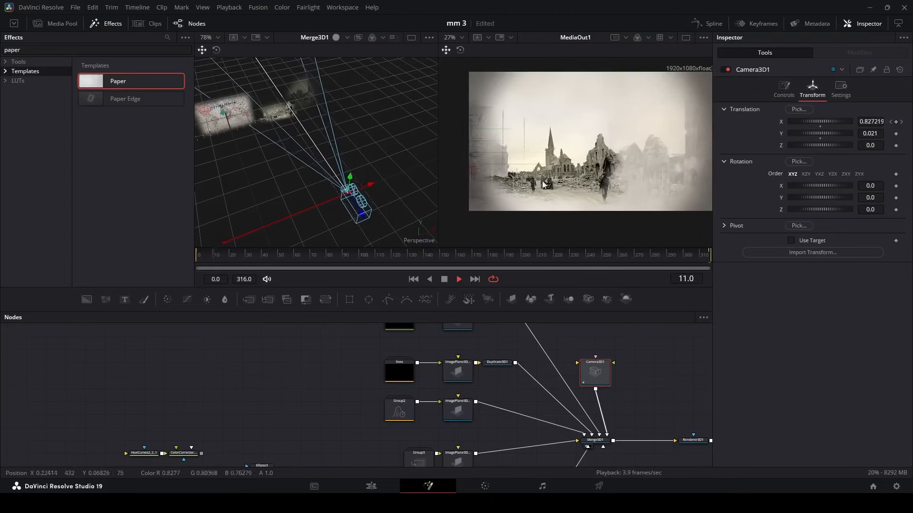
{"action": "key", "text": "space"}
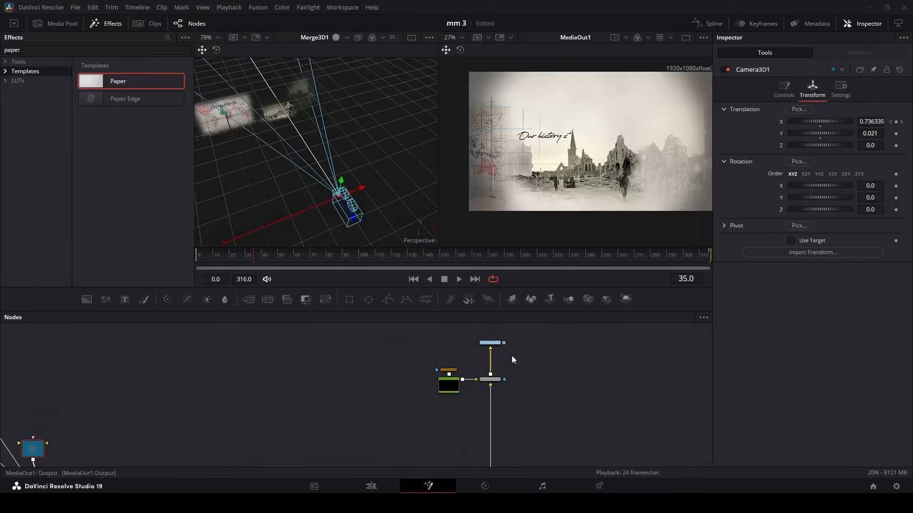
Set the vignette mask Ellipse1's soft edge to 0.2 and reduce its height to about 0.724.
{"action": "scroll", "coordinate": [442, 392], "scroll_direction": "up", "scroll_amount": 3}
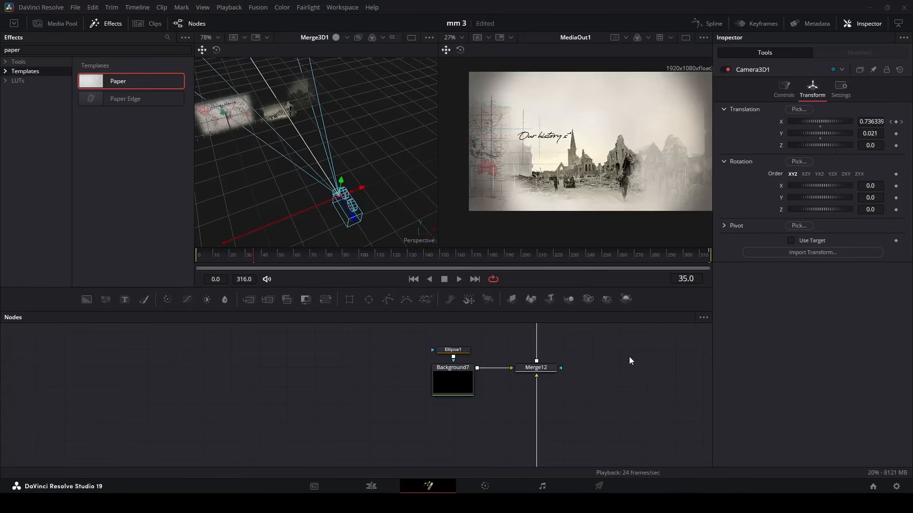
{"action": "scroll", "coordinate": [311, 395], "scroll_direction": "down", "scroll_amount": 2}
{"action": "left_click", "coordinate": [410, 386]}
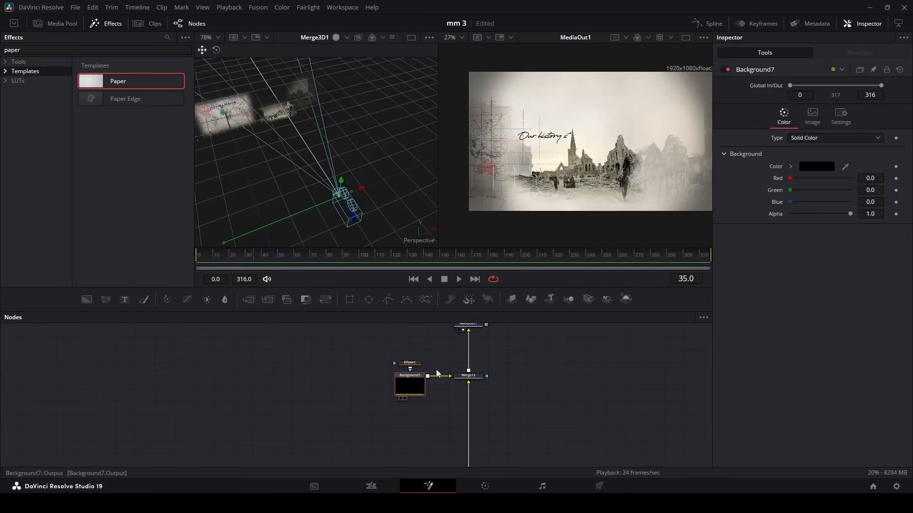
{"action": "left_click", "coordinate": [417, 365]}
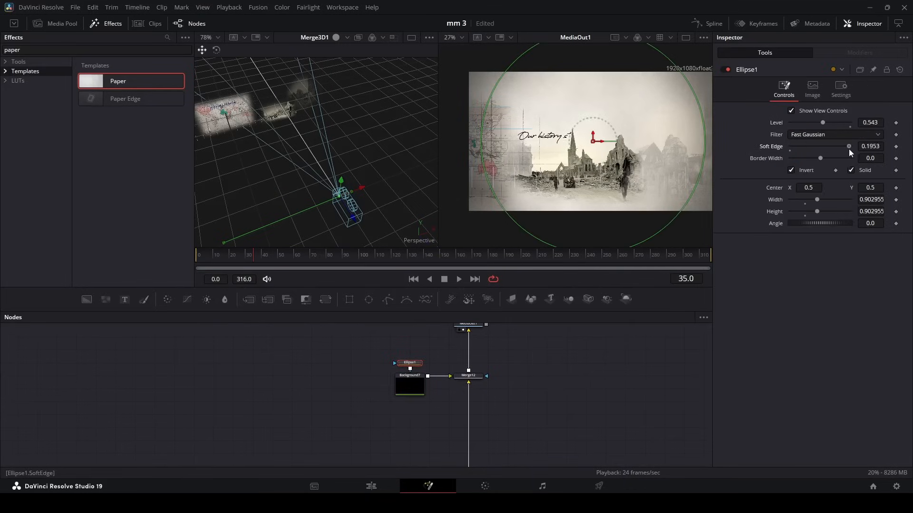
{"action": "left_click_drag", "start_coordinate": [848, 149], "coordinate": [852, 149]}
{"action": "scroll", "coordinate": [578, 236], "scroll_direction": "down", "scroll_amount": 2}
{"action": "left_click_drag", "start_coordinate": [578, 239], "coordinate": [577, 224]}
{"action": "scroll", "coordinate": [577, 224], "scroll_direction": "up", "scroll_amount": 2}
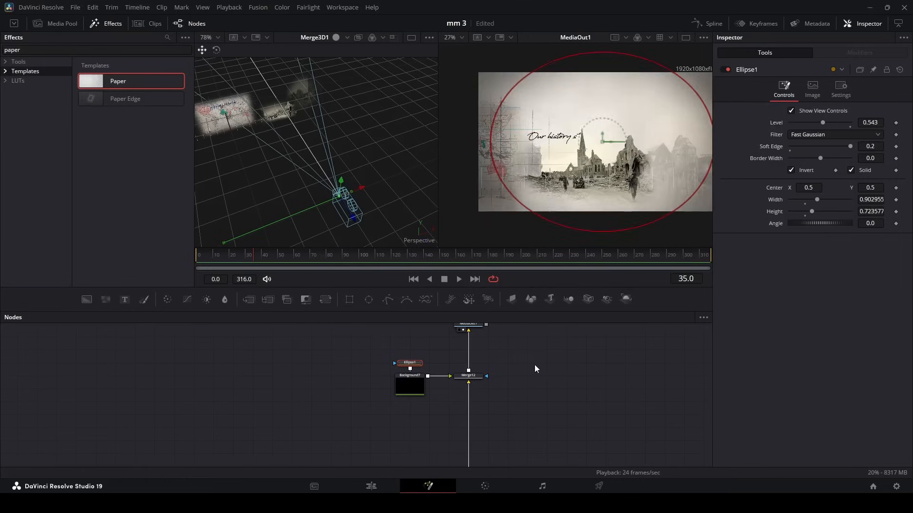
Insert a VariBlur node below Merge12 using the Soften method, quality 8 and blur size 9.
{"action": "left_click", "coordinate": [292, 413]}
{"action": "key", "text": "shift+space"}
{"action": "type", "text": "var"}
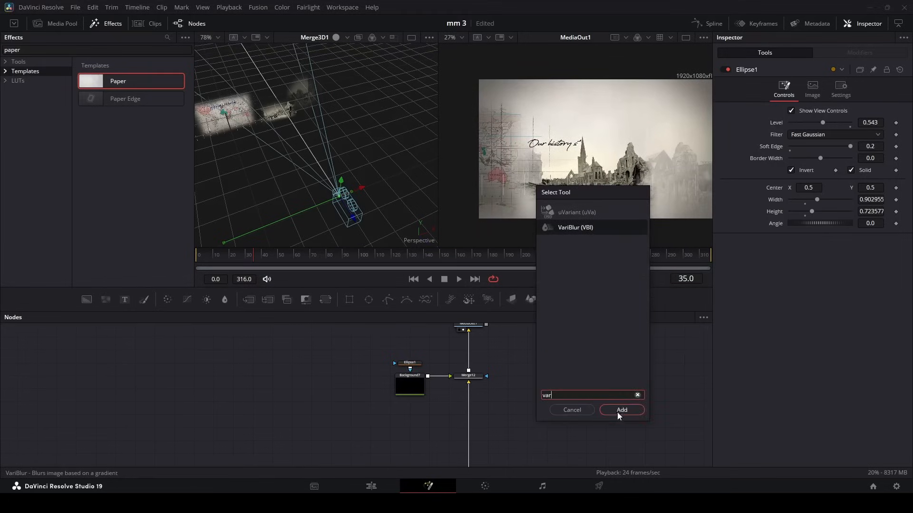
{"action": "left_click", "coordinate": [618, 412]}
{"action": "left_click_drag", "start_coordinate": [364, 456], "coordinate": [441, 400]}
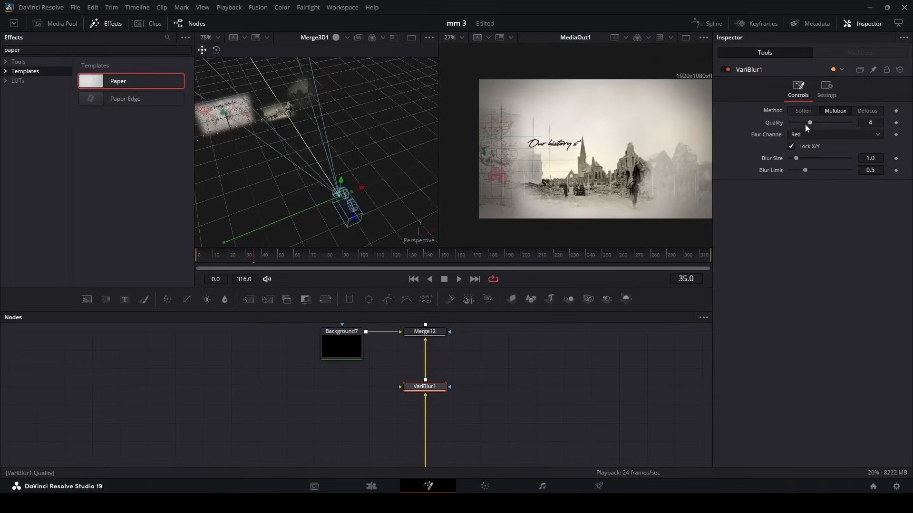
{"action": "left_click", "coordinate": [880, 122]}
{"action": "type", "text": "9"}
{"action": "key", "text": "Return"}
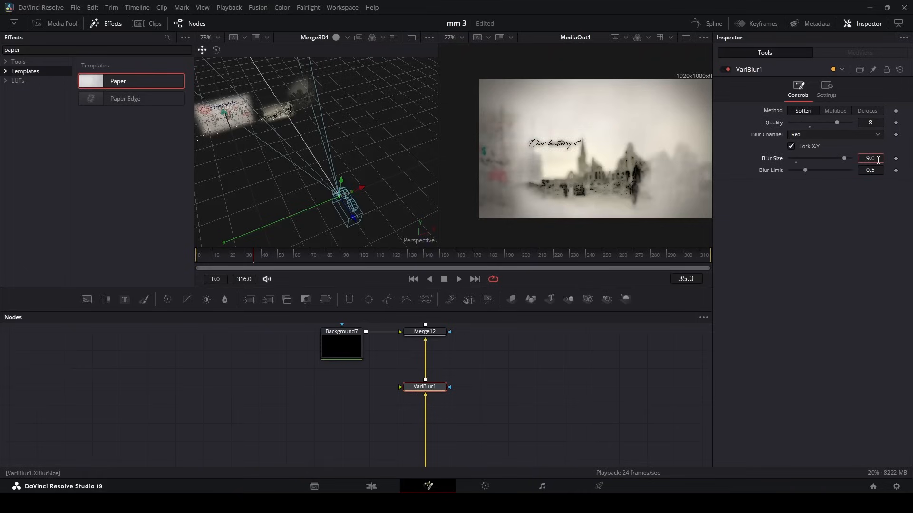
Feed a new Background node into VariBlur1's blur input, show it in the viewer and change its type to Gradient.
{"action": "left_click_drag", "start_coordinate": [86, 299], "coordinate": [414, 387]}
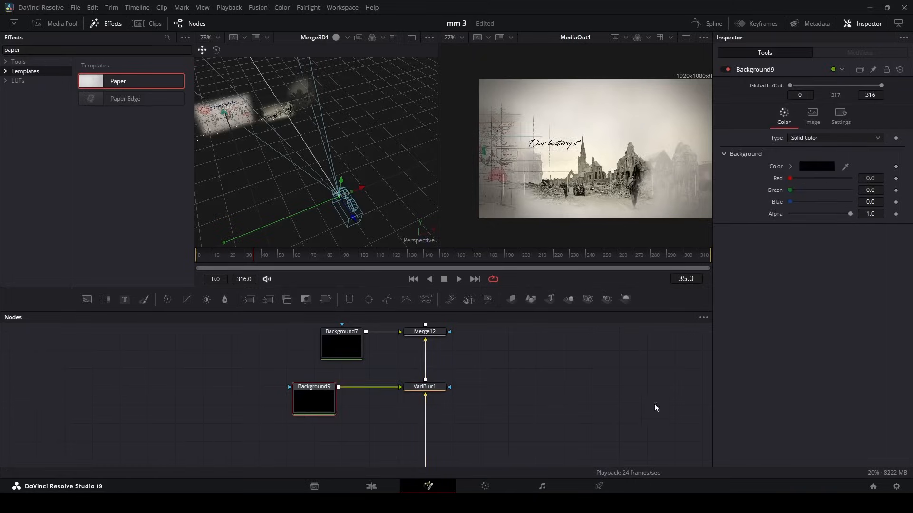
{"action": "key", "text": "1"}
{"action": "left_click", "coordinate": [845, 139]}
{"action": "left_click", "coordinate": [822, 192]}
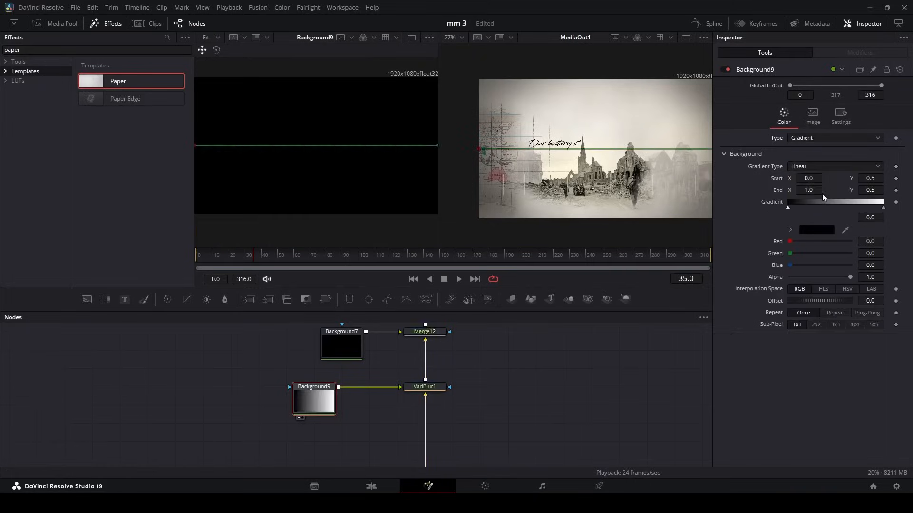
Make the background gradient radial and move its start point to the centre of the frame.
{"action": "left_click", "coordinate": [817, 165]}
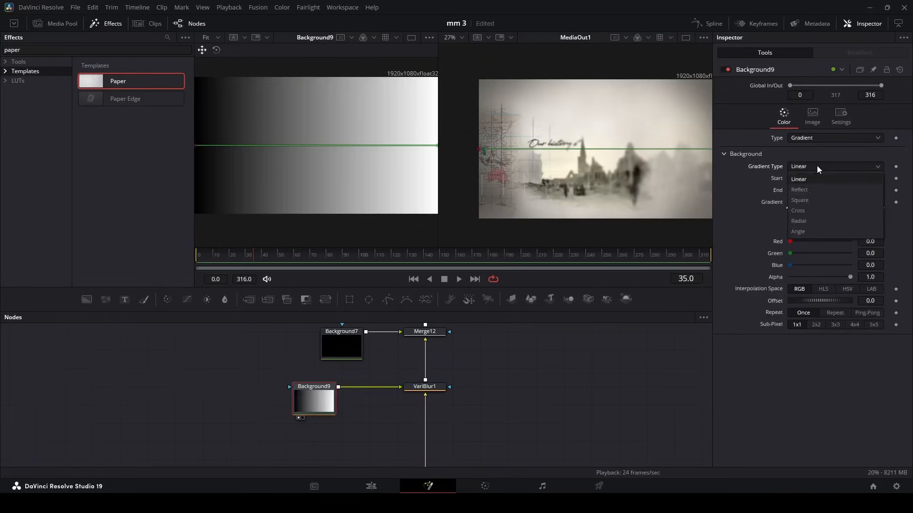
{"action": "left_click", "coordinate": [798, 224]}
{"action": "left_click_drag", "start_coordinate": [195, 146], "coordinate": [317, 153]}
{"action": "scroll", "coordinate": [318, 144], "scroll_direction": "up", "scroll_amount": 5}
{"action": "scroll", "coordinate": [348, 171], "scroll_direction": "down", "scroll_amount": 5}
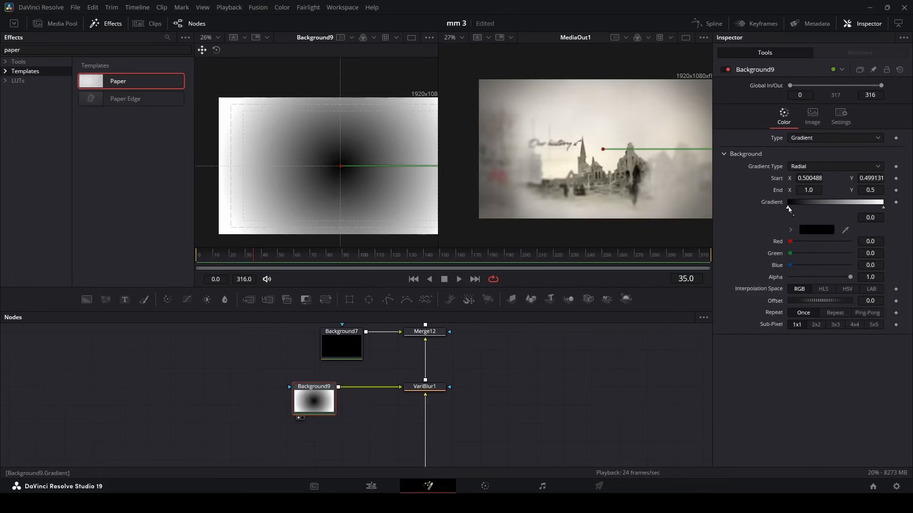
Shift the radial gradient's black stop to about 0.438 and darken its outer white stop to #505050.
{"action": "left_click_drag", "start_coordinate": [788, 210], "coordinate": [830, 213]}
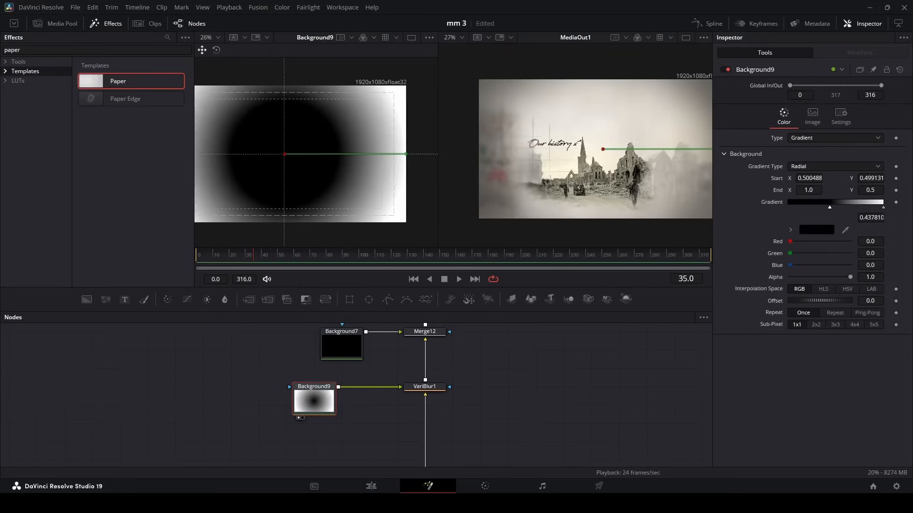
{"action": "left_click", "coordinate": [884, 207]}
{"action": "left_click", "coordinate": [827, 232]}
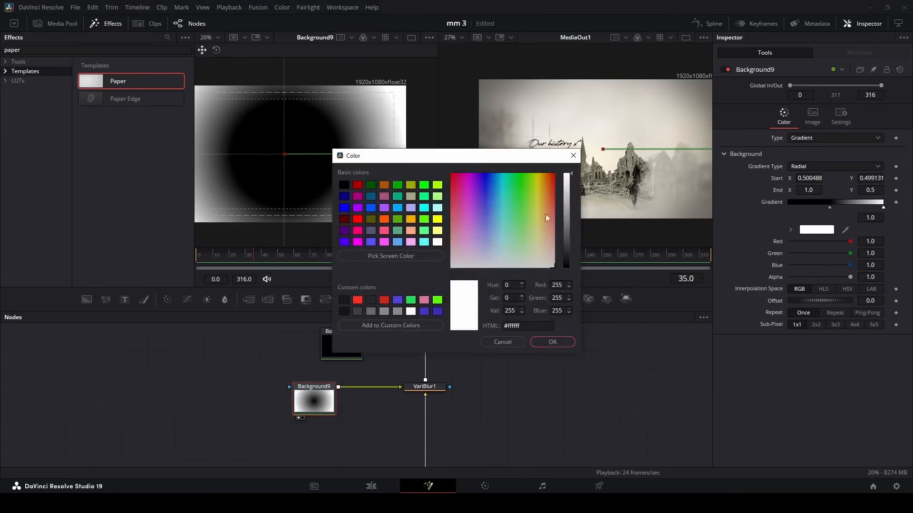
{"action": "left_click_drag", "start_coordinate": [567, 184], "coordinate": [578, 238]}
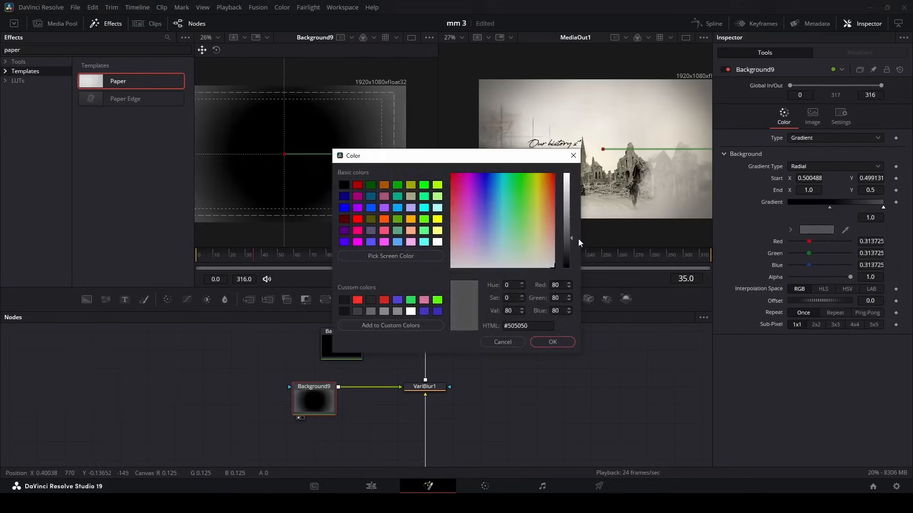
{"action": "key", "text": "Return"}
{"action": "left_click_drag", "start_coordinate": [423, 155], "coordinate": [400, 154]}
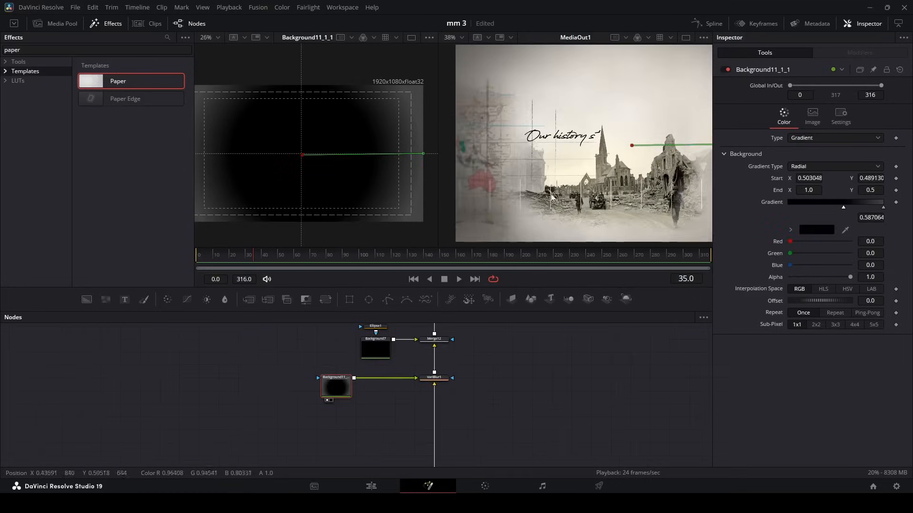
Place the gradient Background closer to VariBlur1 and merge another new Background into the chain between VariBlur1 and Merge11.
{"action": "scroll", "coordinate": [558, 188], "scroll_direction": "down", "scroll_amount": 3}
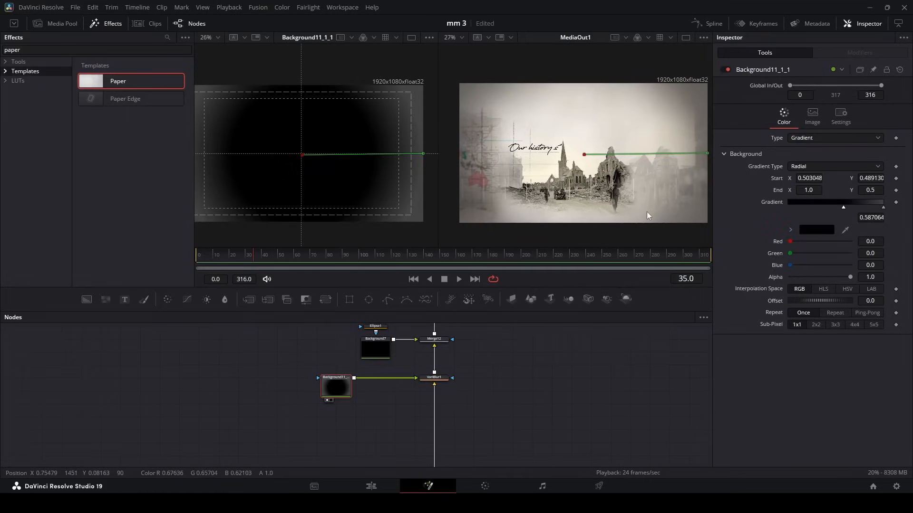
{"action": "left_click_drag", "start_coordinate": [336, 388], "coordinate": [375, 387]}
{"action": "left_click", "coordinate": [501, 409]}
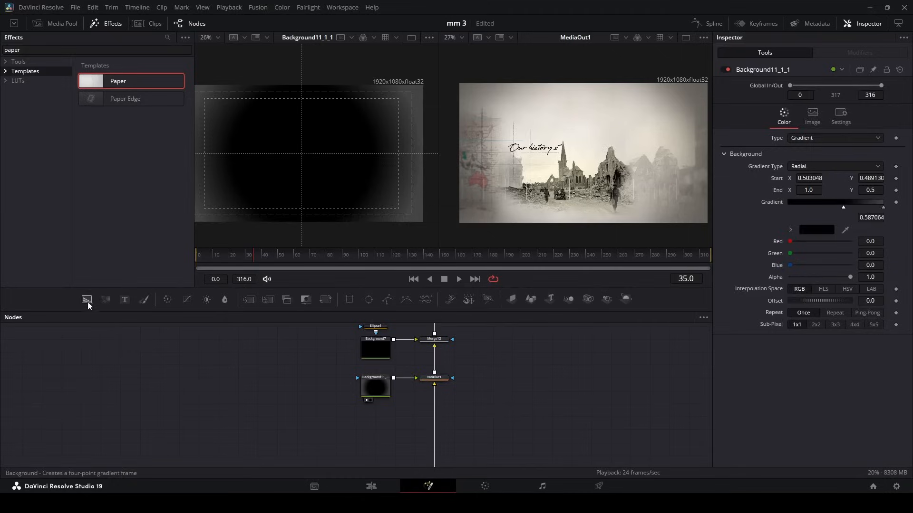
{"action": "left_click_drag", "start_coordinate": [431, 476], "coordinate": [434, 430]}
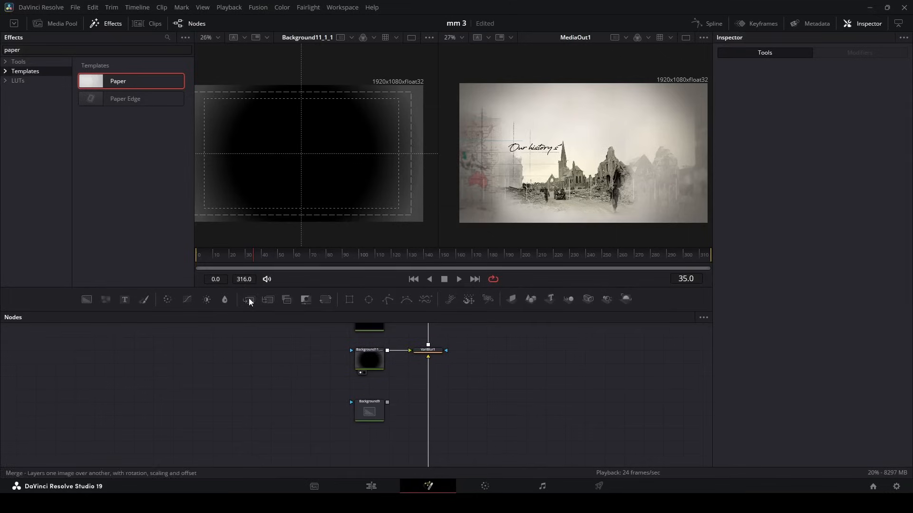
{"action": "left_click", "coordinate": [429, 401]}
{"action": "left_click_drag", "start_coordinate": [387, 403], "coordinate": [338, 190]}
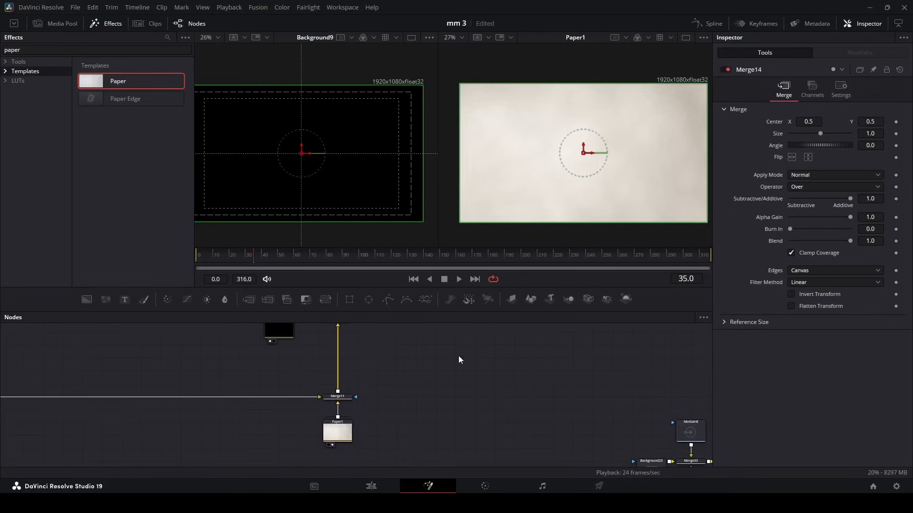
Color Background9 with the paper tone sampled from Paper1, about red 0.916, green 0.895 and blue 0.861.
{"action": "scroll", "coordinate": [318, 381], "scroll_direction": "up", "scroll_amount": 3}
{"action": "left_click", "coordinate": [275, 384]}
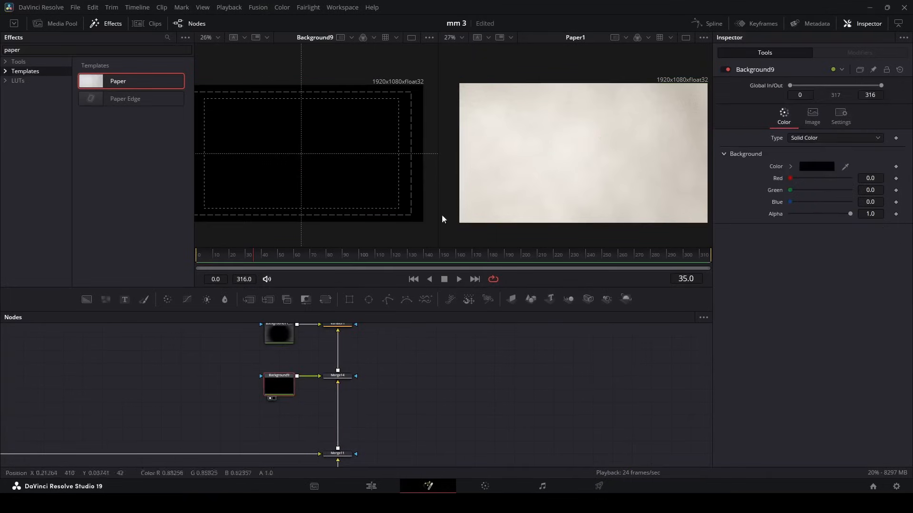
{"action": "scroll", "coordinate": [548, 173], "scroll_direction": "up", "scroll_amount": 5}
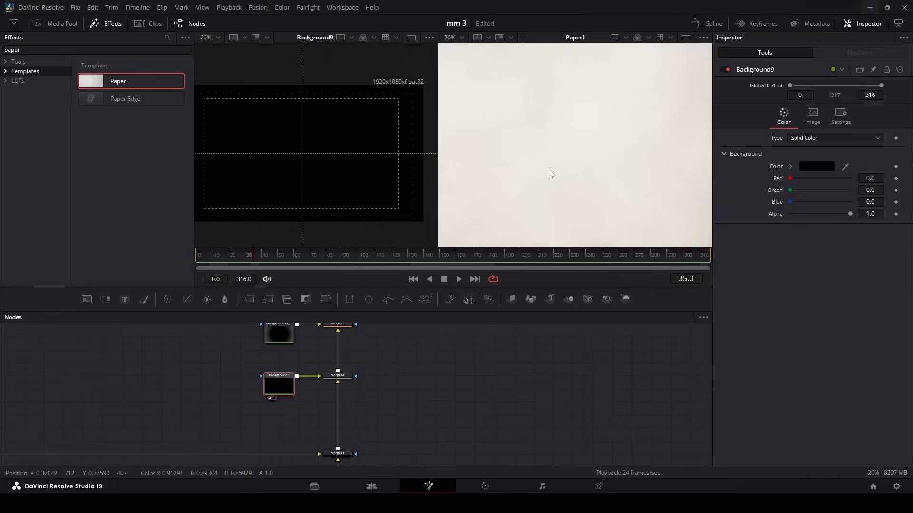
{"action": "left_click_drag", "start_coordinate": [845, 167], "coordinate": [648, 172]}
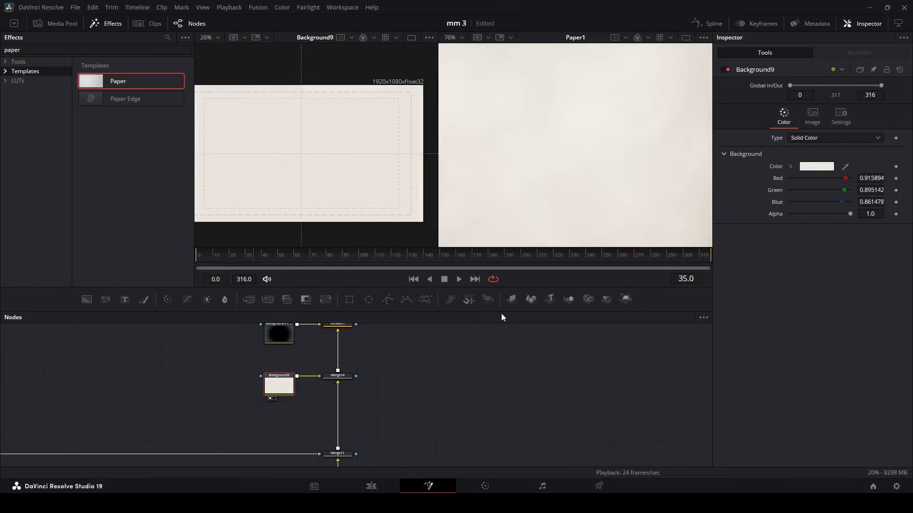
Mask Background9 with an inverted, enlarged, soft-edged ellipse and play the composition back on the edit timeline.
{"action": "left_click", "coordinate": [368, 299]}
{"action": "left_click_drag", "start_coordinate": [228, 386], "coordinate": [209, 372]}
{"action": "left_click", "coordinate": [791, 170]}
{"action": "left_click_drag", "start_coordinate": [805, 200], "coordinate": [818, 200]}
{"action": "left_click_drag", "start_coordinate": [805, 211], "coordinate": [808, 212]}
{"action": "left_click_drag", "start_coordinate": [790, 147], "coordinate": [837, 146]}
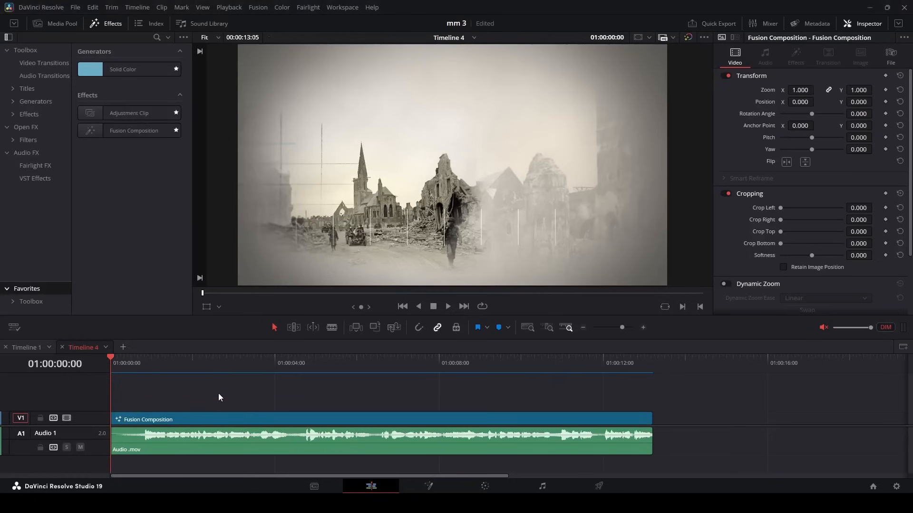
{"action": "key", "text": "space"}
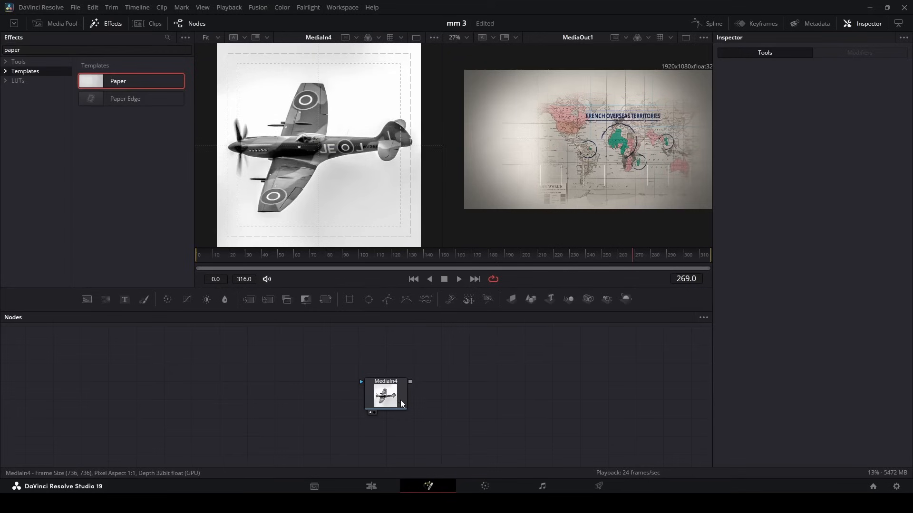
Trace the airplane in MediaIn4 with a Polygon mask to cut it out of its white background.
{"action": "left_click", "coordinate": [399, 400]}
{"action": "left_click_drag", "start_coordinate": [388, 299], "coordinate": [328, 364]}
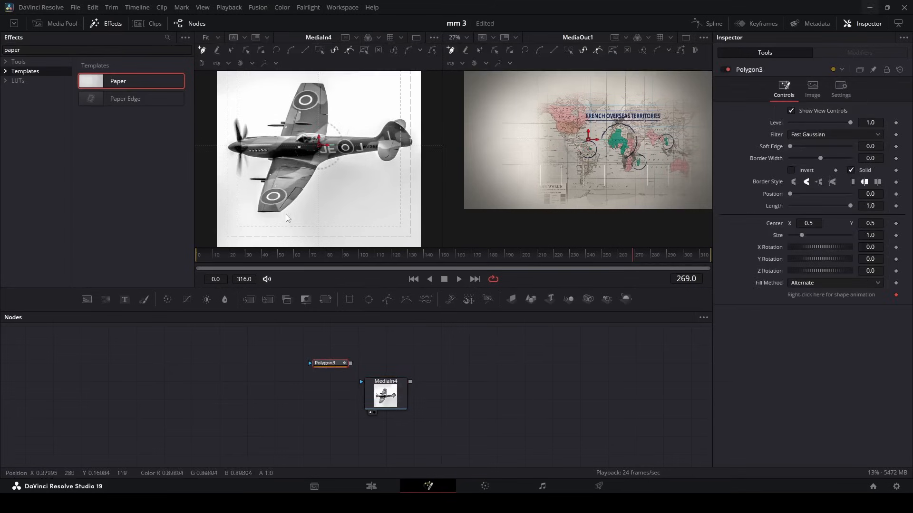
{"action": "scroll", "coordinate": [252, 205], "scroll_direction": "up", "scroll_amount": 5}
{"action": "left_click_drag", "start_coordinate": [248, 202], "coordinate": [295, 201]}
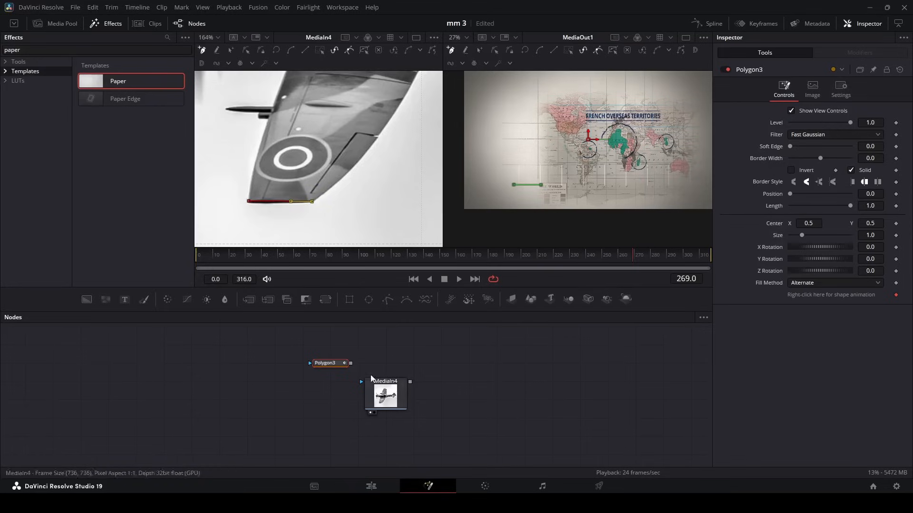
{"action": "scroll", "coordinate": [311, 197], "scroll_direction": "down", "scroll_amount": 3}
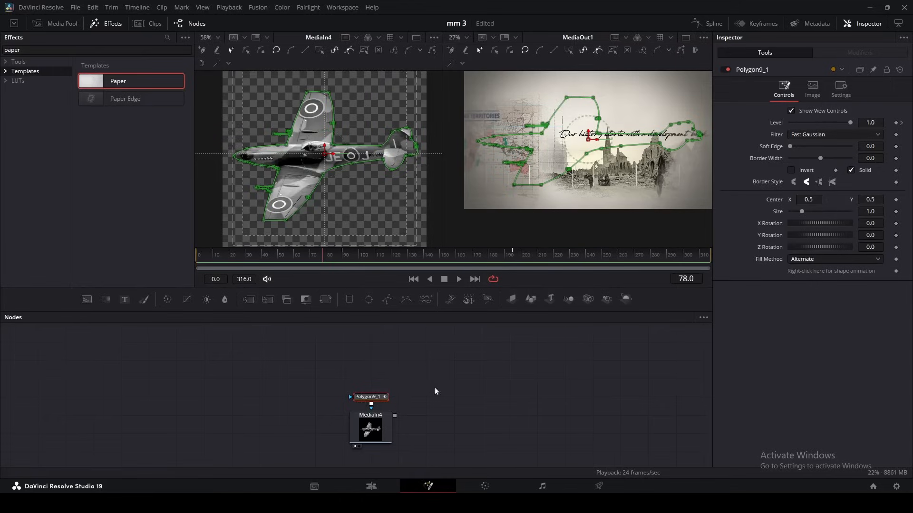
{"action": "left_click", "coordinate": [400, 398]}
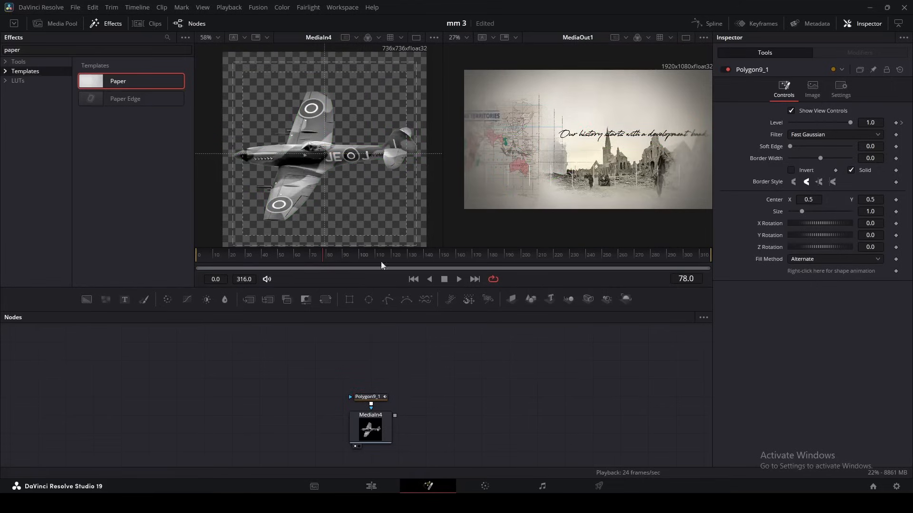
Grade the airplane with pasted copies of the BrightnessContrast and ColorCorrector nodes, and add a Directional Blur with length about 0.03.
{"action": "key", "text": "ctrl+g"}
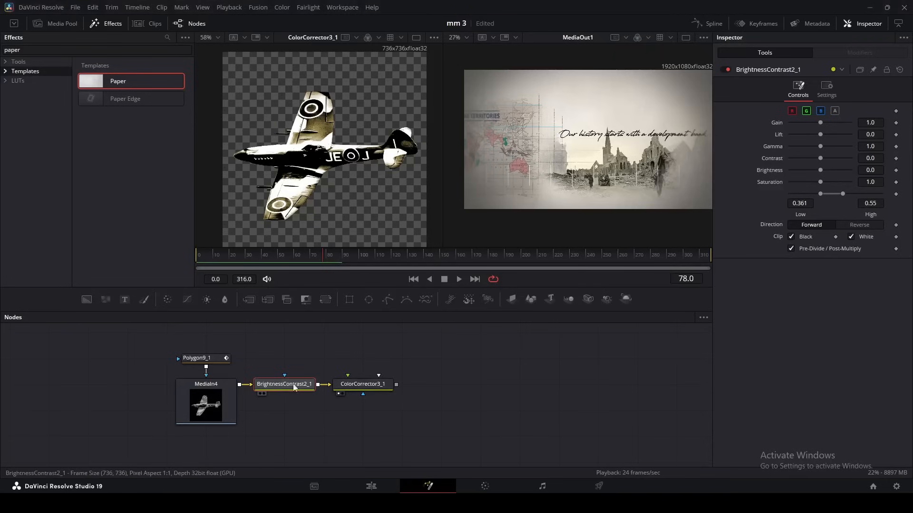
{"action": "left_click", "coordinate": [378, 384]}
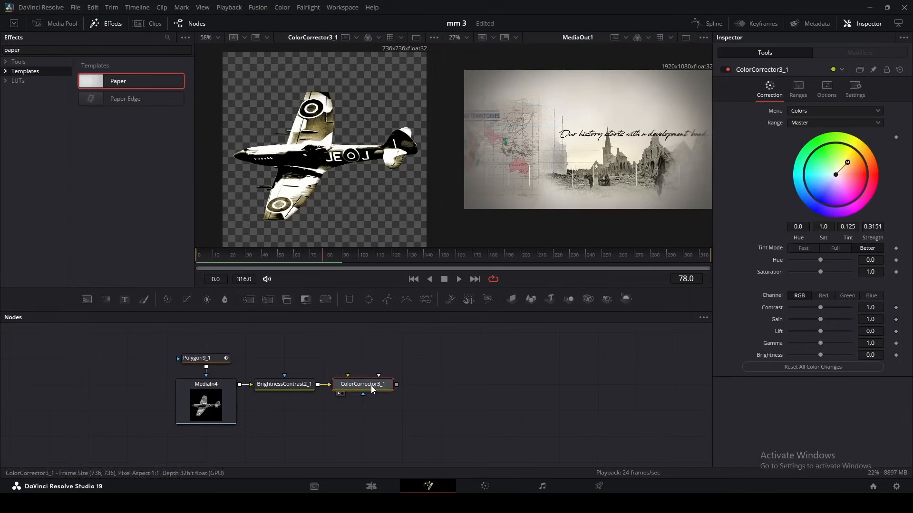
{"action": "key", "text": "shift+space"}
{"action": "type", "text": "luma"}
{"action": "type", "text": "directional blur"}
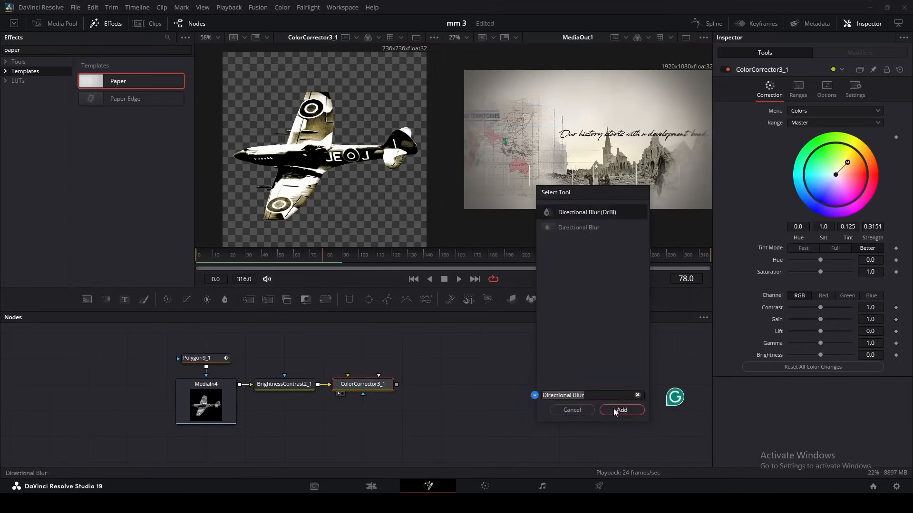
{"action": "left_click", "coordinate": [620, 409]}
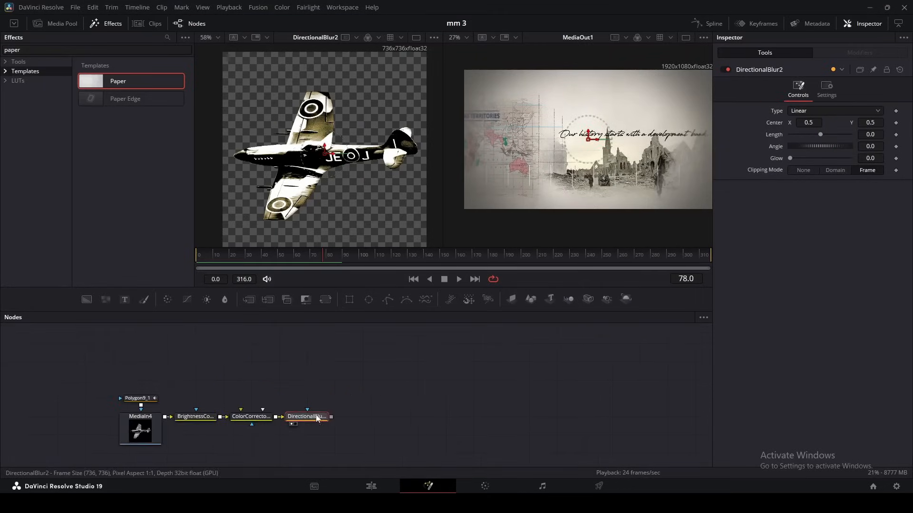
{"action": "left_click_drag", "start_coordinate": [822, 137], "coordinate": [829, 142]}
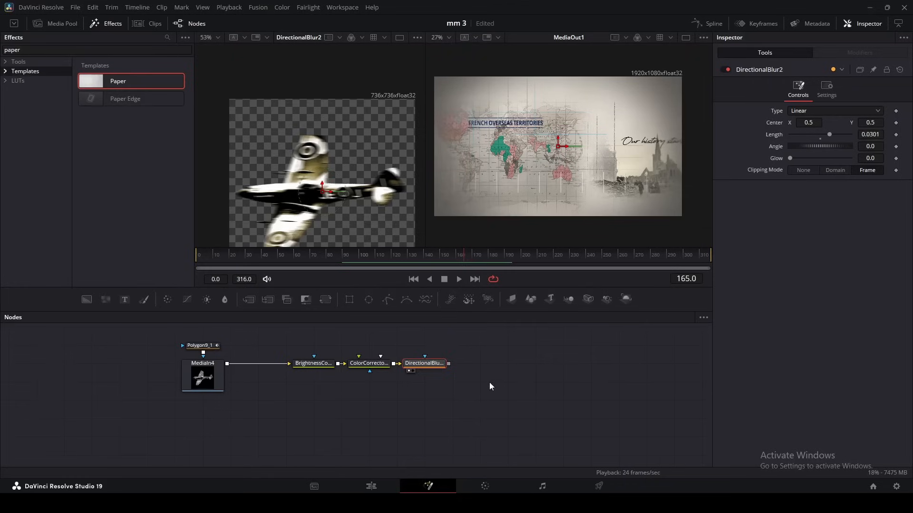
Merge the blurred airplane over a new transparent Background and scale it down with a Transform to about 0.38.
{"action": "left_click_drag", "start_coordinate": [87, 299], "coordinate": [313, 430]}
{"action": "left_click_drag", "start_coordinate": [452, 367], "coordinate": [338, 418]}
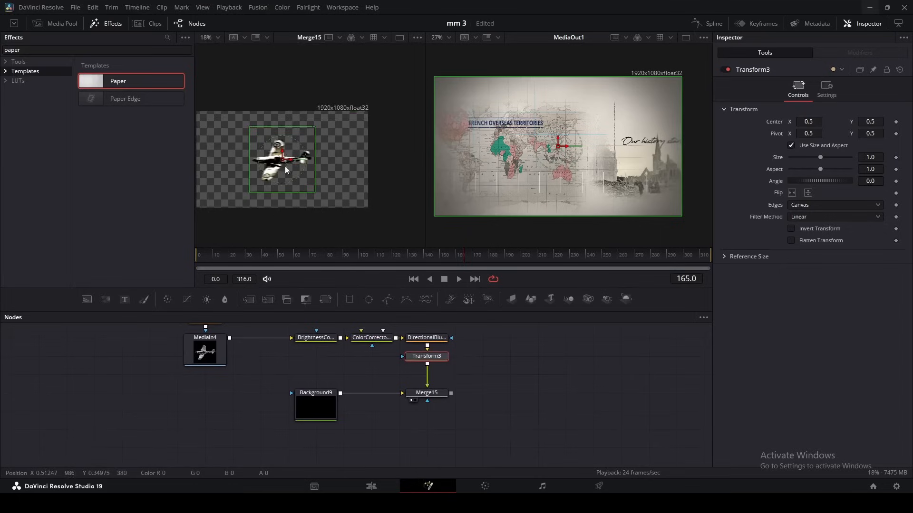
{"action": "left_click_drag", "start_coordinate": [284, 167], "coordinate": [355, 176]}
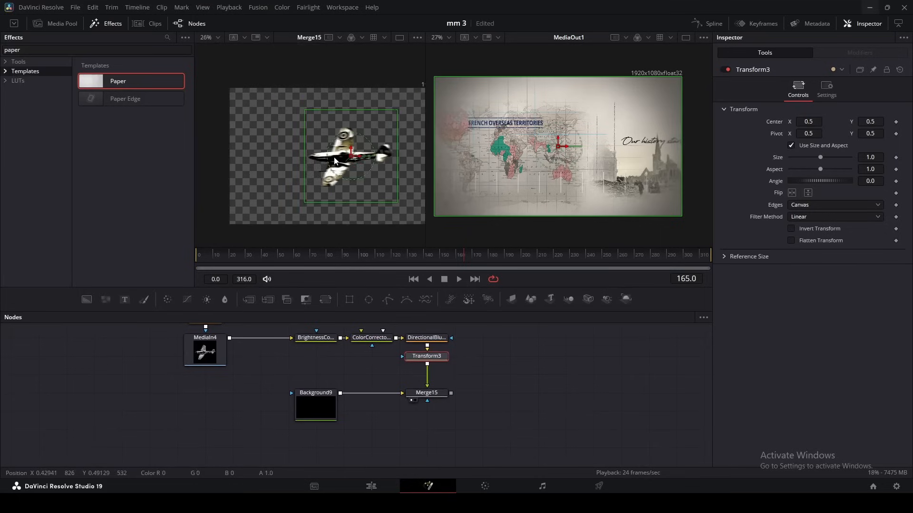
{"action": "scroll", "coordinate": [334, 161], "scroll_direction": "up", "scroll_amount": 2}
{"action": "left_click_drag", "start_coordinate": [878, 159], "coordinate": [855, 159]}
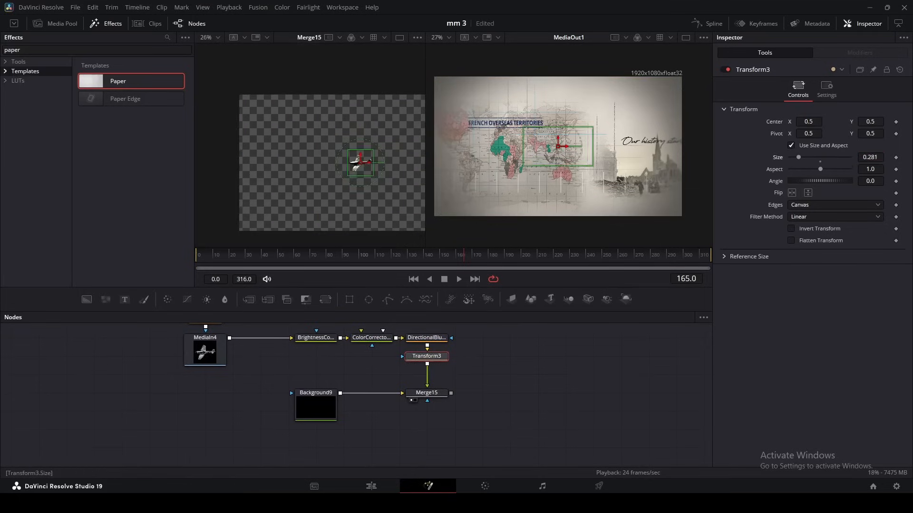
{"action": "left_click_drag", "start_coordinate": [871, 158], "coordinate": [875, 158]}
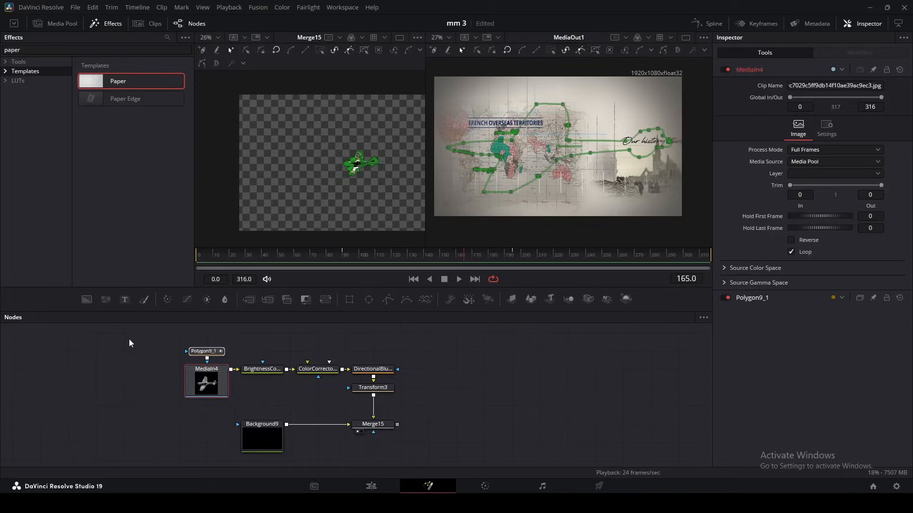
Group all the airplane nodes and add two ImagePlane3D nodes, feeding the group into the first one.
{"action": "left_click_drag", "start_coordinate": [129, 338], "coordinate": [391, 437]}
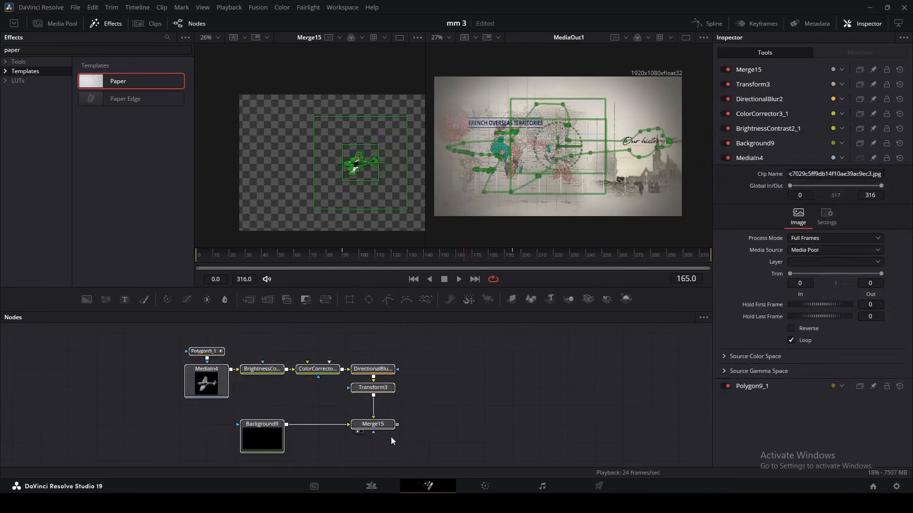
{"action": "key", "text": "ctrl+g"}
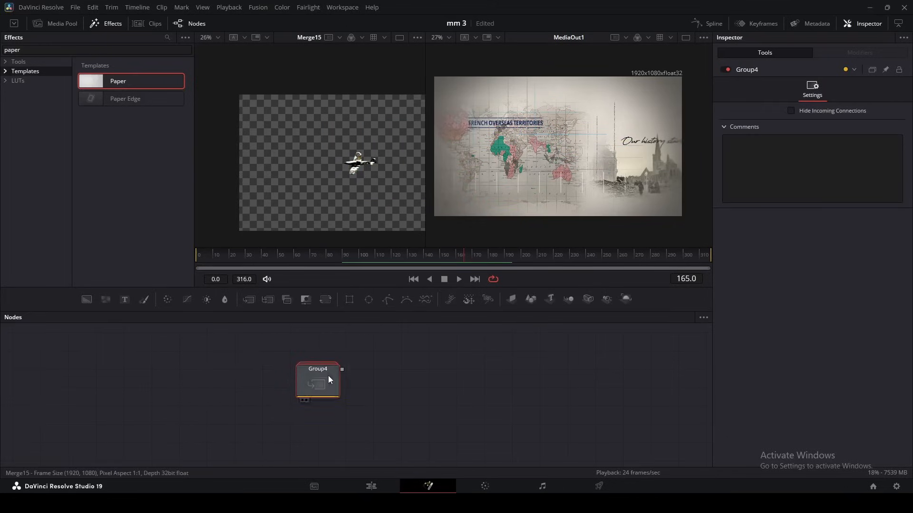
{"action": "left_click", "coordinate": [513, 300]}
{"action": "left_click_drag", "start_coordinate": [376, 392], "coordinate": [515, 388]}
{"action": "left_click_drag", "start_coordinate": [513, 300], "coordinate": [485, 434]}
{"action": "left_click_drag", "start_coordinate": [537, 417], "coordinate": [487, 375]}
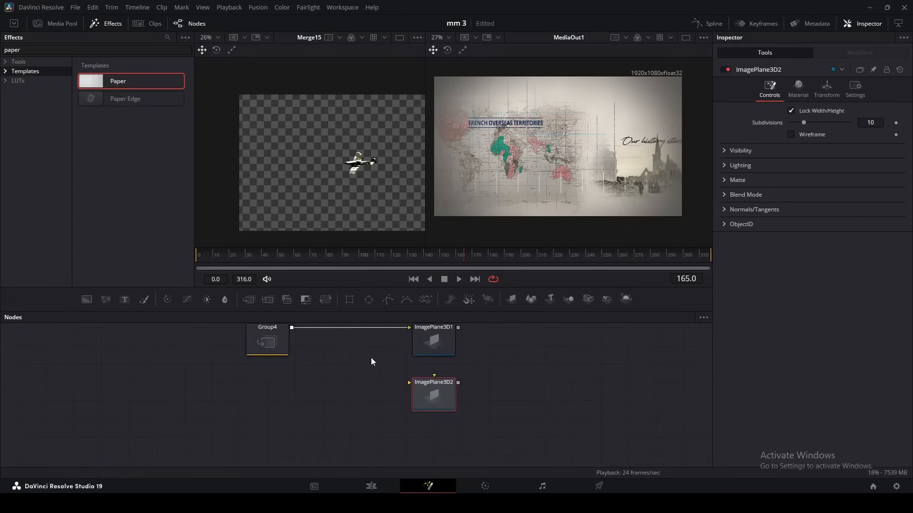
Branch the airplane group through a new BrightnessContrast and Blur into ImagePlane3D2 for the airplane's shadow.
{"action": "left_click_drag", "start_coordinate": [316, 407], "coordinate": [317, 407]}
{"action": "left_click_drag", "start_coordinate": [291, 328], "coordinate": [319, 403]}
{"action": "left_click_drag", "start_coordinate": [316, 402], "coordinate": [313, 381]}
{"action": "left_click", "coordinate": [225, 300]}
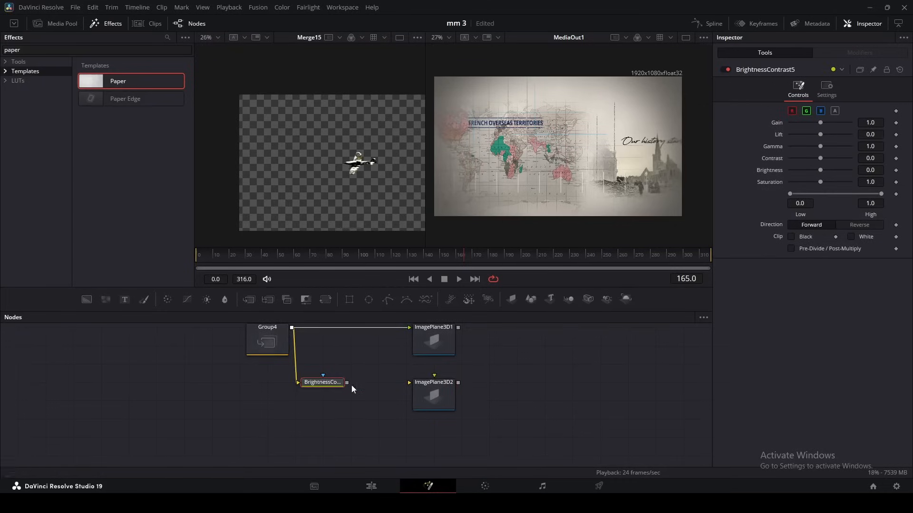
{"action": "left_click_drag", "start_coordinate": [403, 382], "coordinate": [434, 402]}
{"action": "left_click", "coordinate": [363, 390]}
{"action": "scroll", "coordinate": [365, 165], "scroll_direction": "up", "scroll_amount": 3}
Darken the shadow copy in BrightnessContrast5 with Pre-Divide / Post-Multiply and the alpha channel enabled, and gain 0.44.
{"action": "left_click", "coordinate": [322, 383]}
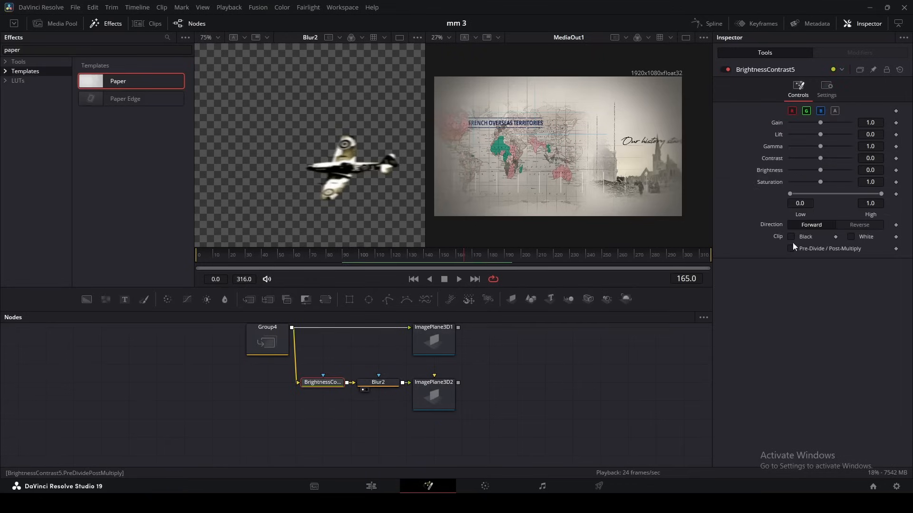
{"action": "left_click", "coordinate": [791, 248]}
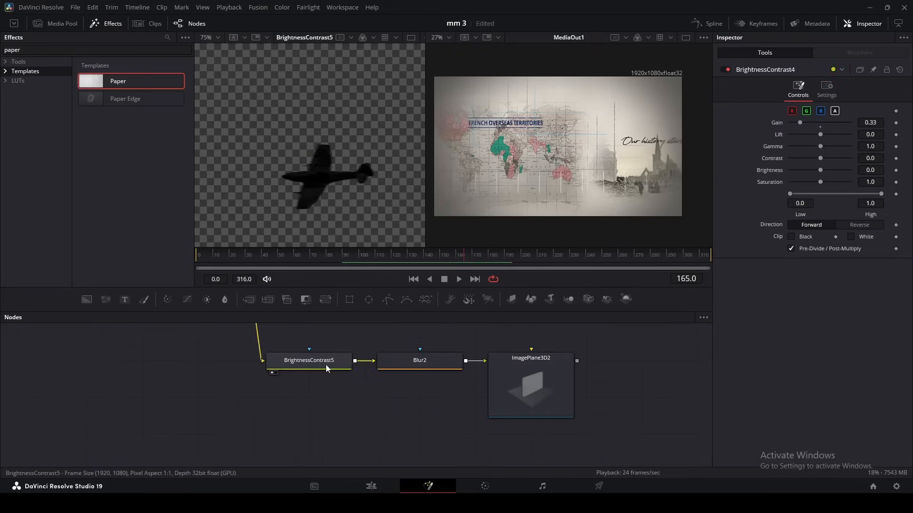
{"action": "left_click_drag", "start_coordinate": [794, 123], "coordinate": [803, 123]}
{"action": "left_click", "coordinate": [834, 112]}
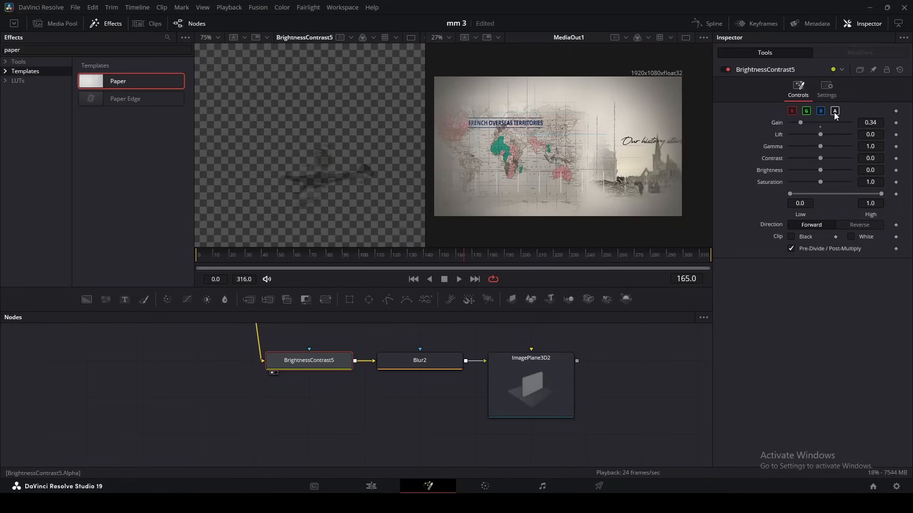
{"action": "left_click_drag", "start_coordinate": [800, 122], "coordinate": [802, 123]}
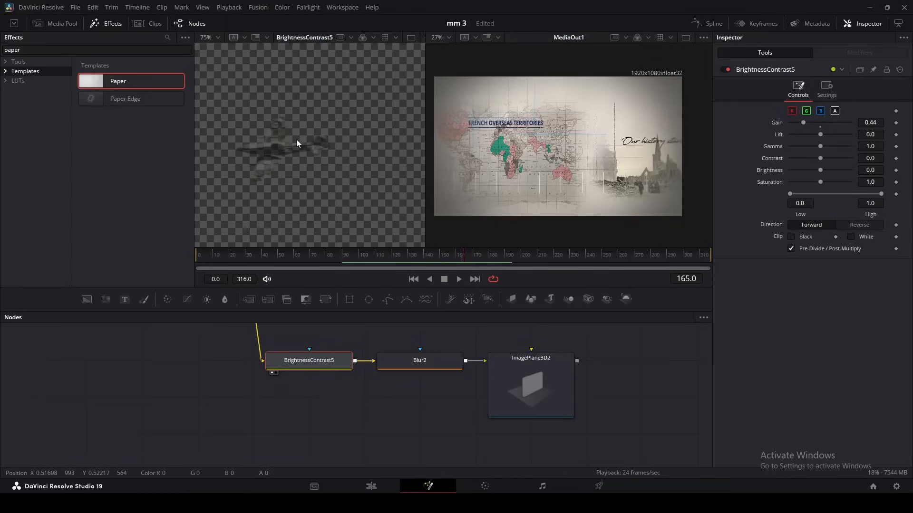
Soften the shadow with Blur2 at a blur size of about 2.2 and set BrightnessContrast5's gain to about 0.423.
{"action": "left_click", "coordinate": [425, 361]}
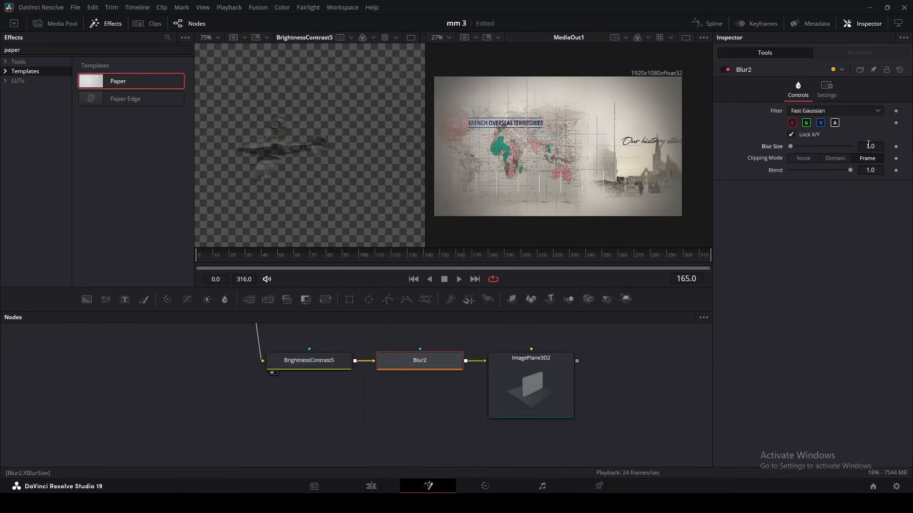
{"action": "left_click_drag", "start_coordinate": [811, 147], "coordinate": [814, 146]}
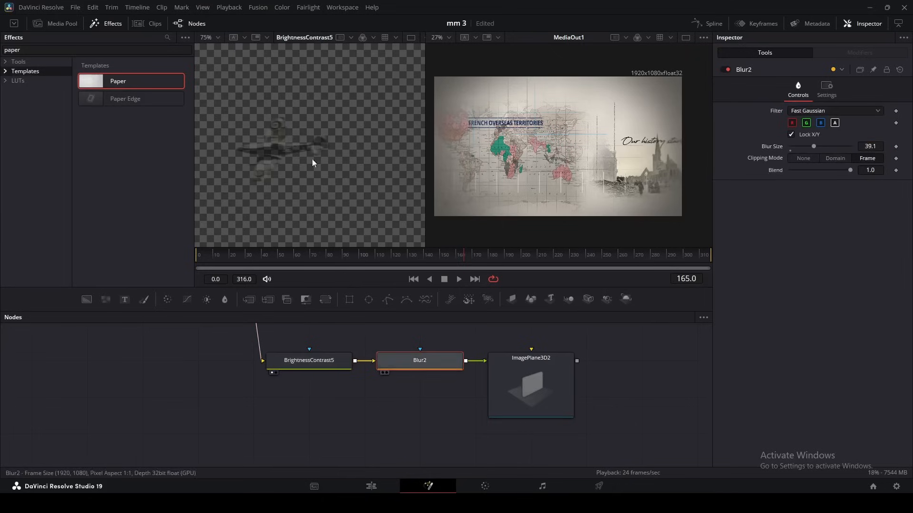
{"action": "key", "text": "1"}
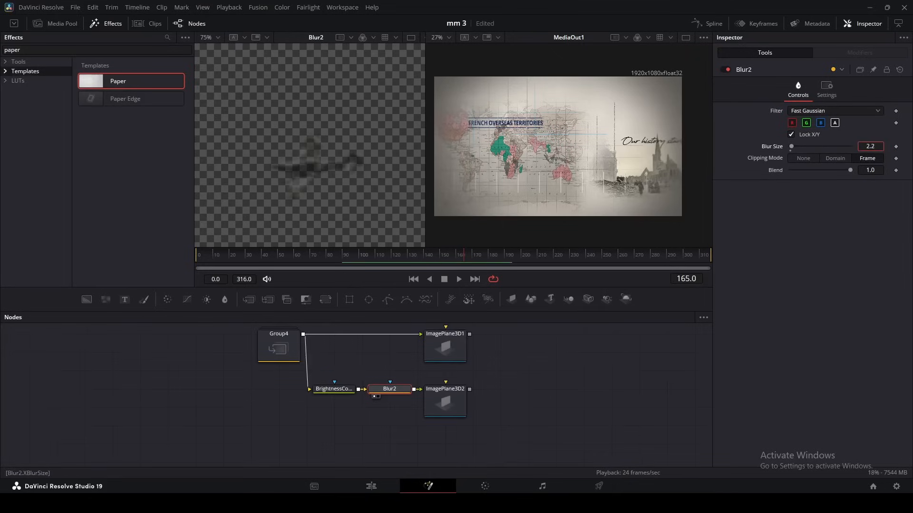
{"action": "left_click", "coordinate": [335, 390]}
{"action": "left_click_drag", "start_coordinate": [864, 123], "coordinate": [875, 123]}
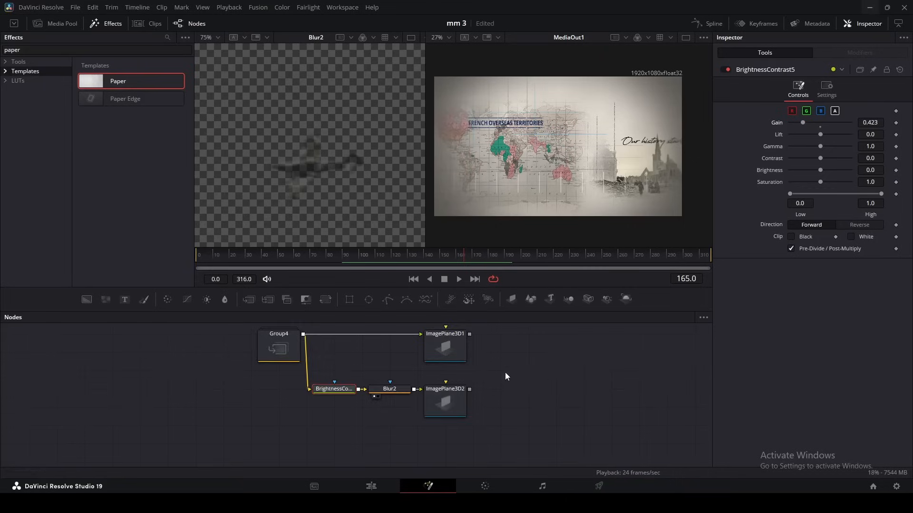
Combine both image planes in a new Merge3D, add a Transform 3D after it and connect it to the scene's Merge3D1.
{"action": "scroll", "coordinate": [534, 371], "scroll_direction": "down", "scroll_amount": 2}
{"action": "left_click_drag", "start_coordinate": [340, 361], "coordinate": [477, 356]}
{"action": "key", "text": "shift+space"}
{"action": "type", "text": "tran"}
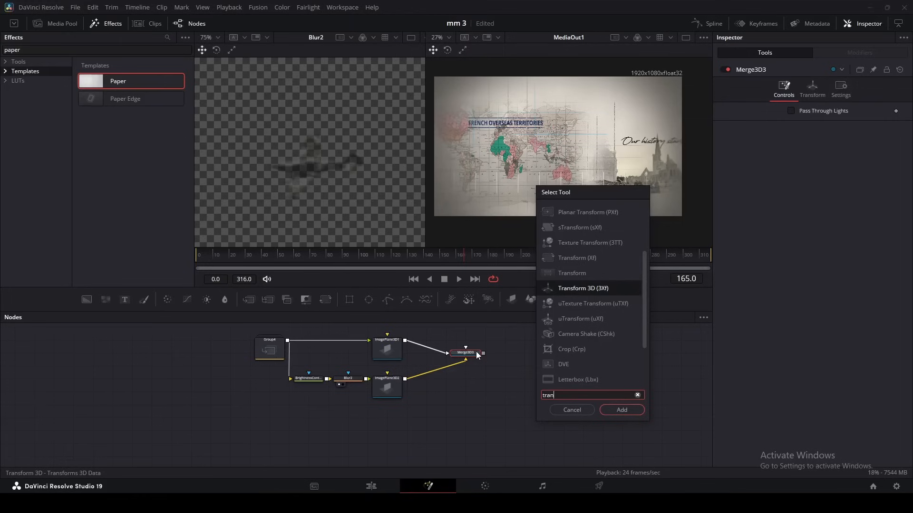
{"action": "left_click", "coordinate": [622, 410]}
{"action": "key", "text": "ctrl+a"}
{"action": "scroll", "coordinate": [523, 428], "scroll_direction": "up", "scroll_amount": 2}
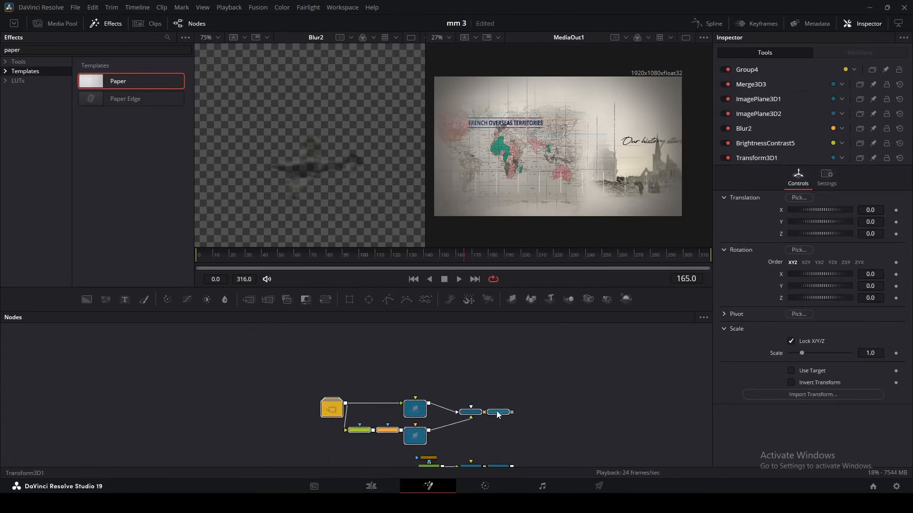
{"action": "left_click_drag", "start_coordinate": [512, 327], "coordinate": [573, 438]}
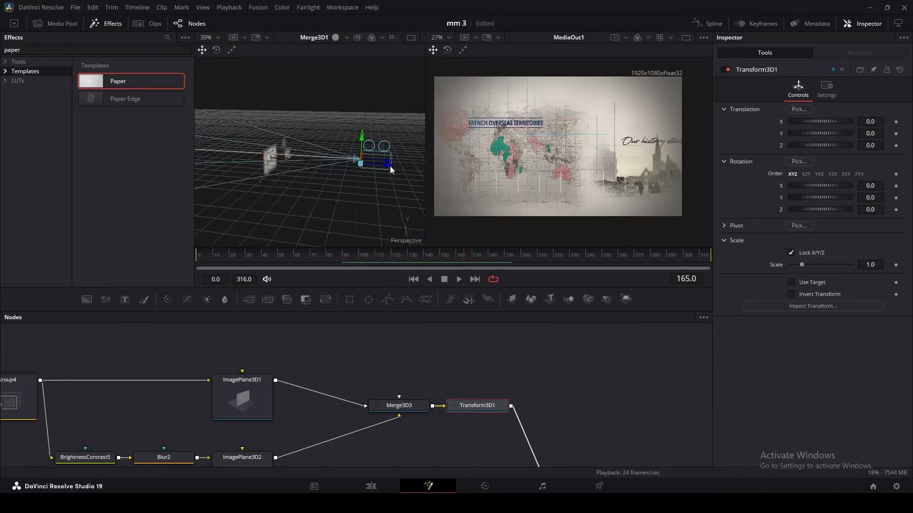
Push the airplane assembly along Z with Transform3D1 so it sits between the camera and the map.
{"action": "mouse_move", "coordinate": [390, 166]}
{"action": "left_mouse_down"}
{"action": "mouse_move", "coordinate": [323, 180]}
{"action": "mouse_move", "coordinate": [329, 160]}
{"action": "mouse_move", "coordinate": [346, 173]}
{"action": "mouse_move", "coordinate": [398, 150]}
{"action": "mouse_move", "coordinate": [362, 175]}
{"action": "mouse_move", "coordinate": [391, 162]}
{"action": "left_mouse_up"}
{"action": "scroll", "coordinate": [298, 161], "scroll_direction": "up", "scroll_amount": 3}
{"action": "scroll", "coordinate": [420, 382], "scroll_direction": "down", "scroll_amount": 3}
Offset the shadow's ImagePlane3D2 behind the airplane to about -0.615 in Z and lower it slightly.
{"action": "left_click", "coordinate": [242, 416]}
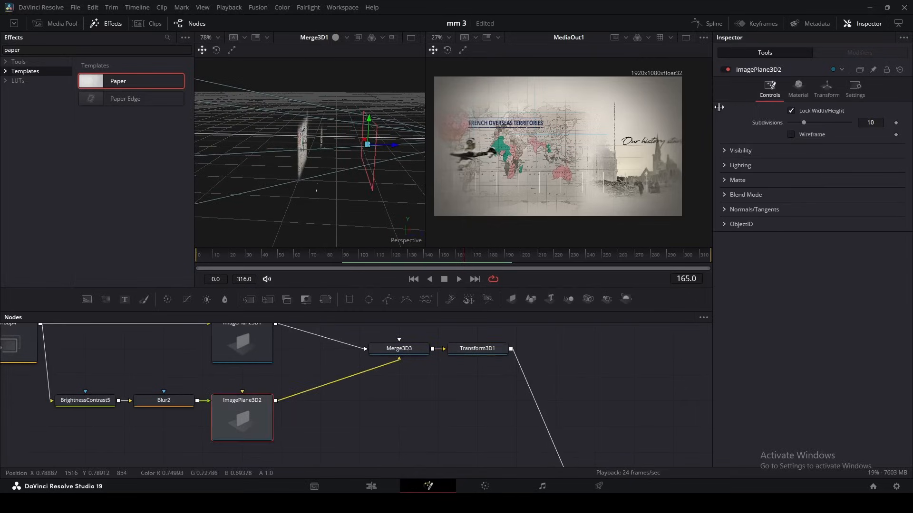
{"action": "left_click", "coordinate": [827, 90]}
{"action": "left_click_drag", "start_coordinate": [393, 144], "coordinate": [244, 175]}
{"action": "scroll", "coordinate": [337, 156], "scroll_direction": "up", "scroll_amount": 4}
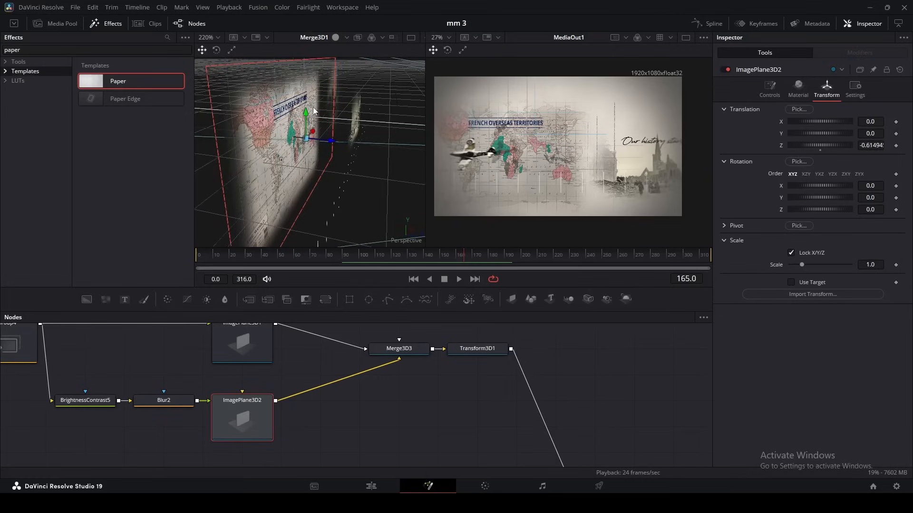
{"action": "left_click_drag", "start_coordinate": [306, 119], "coordinate": [309, 134]}
Position the airplane assembly above the ruins at about X 0.676 and Y 0.117, checking it with playback from the first frame.
{"action": "left_click", "coordinate": [472, 348]}
{"action": "scroll", "coordinate": [330, 181], "scroll_direction": "down", "scroll_amount": 5}
{"action": "left_click_drag", "start_coordinate": [360, 167], "coordinate": [390, 175]}
{"action": "left_click_drag", "start_coordinate": [247, 257], "coordinate": [156, 265]}
{"action": "key", "text": "space"}
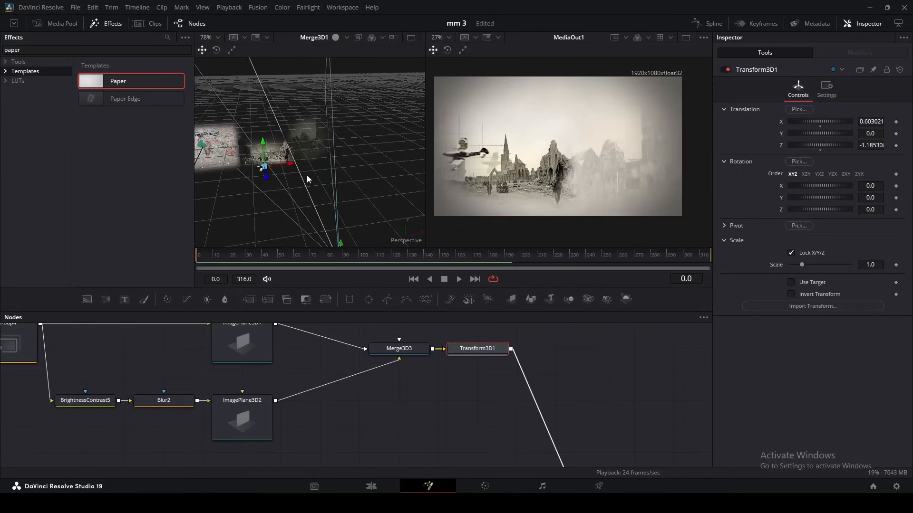
{"action": "left_click_drag", "start_coordinate": [289, 166], "coordinate": [278, 129]}
Open Group4 and reduce the airplane's size further in Transform3.
{"action": "scroll", "coordinate": [267, 367], "scroll_direction": "left", "scroll_amount": 5}
{"action": "scroll", "coordinate": [267, 368], "scroll_direction": "up", "scroll_amount": 2}
{"action": "double_click", "coordinate": [273, 390]}
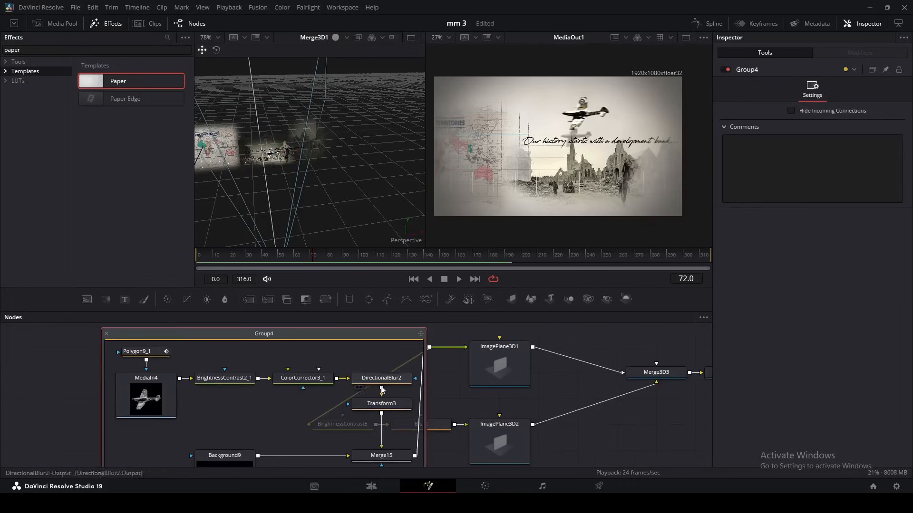
{"action": "left_click", "coordinate": [381, 403]}
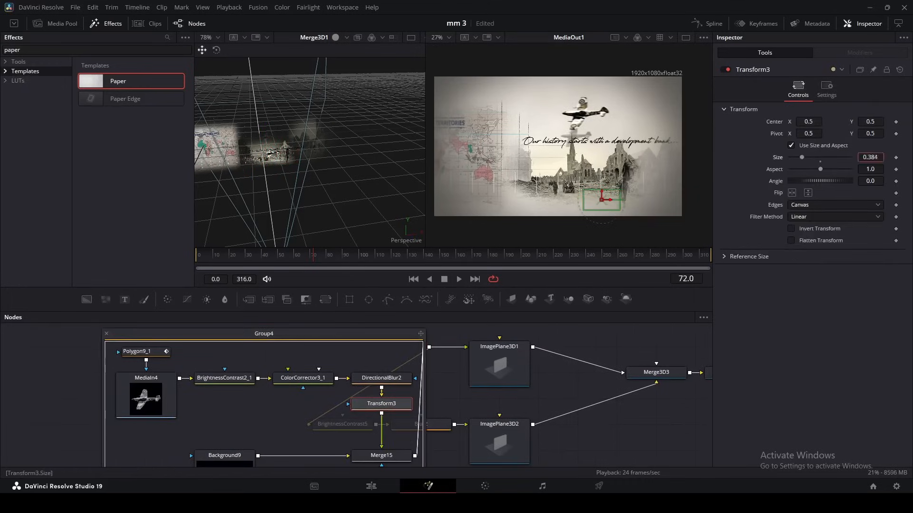
Reposition the shadow plane relative to the smaller airplane and lower BrightnessContrast5's gain to about 0.2.
{"action": "left_click", "coordinate": [498, 454]}
{"action": "left_click_drag", "start_coordinate": [286, 157], "coordinate": [275, 127]}
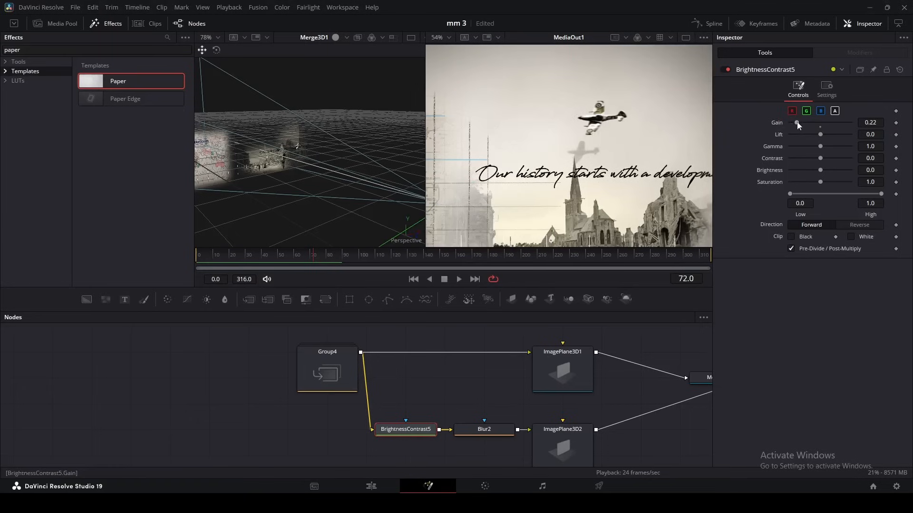
{"action": "left_click_drag", "start_coordinate": [796, 122], "coordinate": [795, 121]}
{"action": "left_click", "coordinate": [487, 430]}
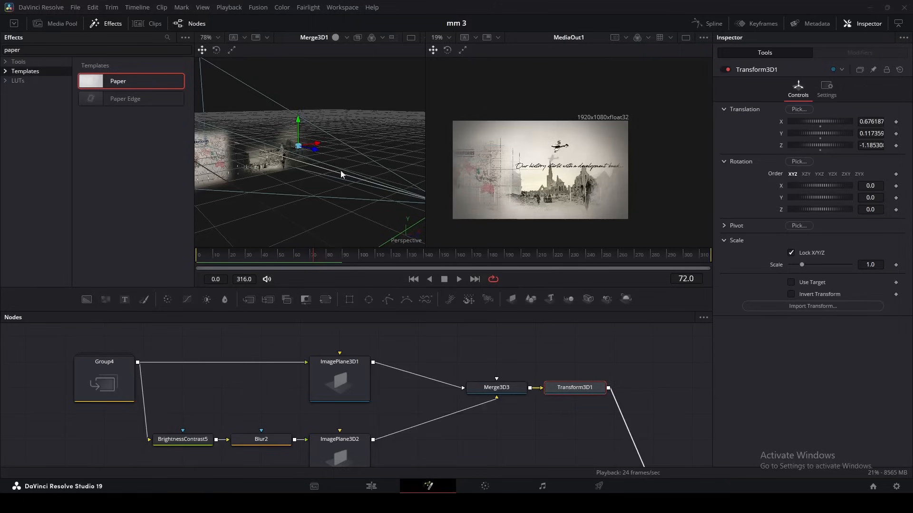
Move the airplane assembly along X to about 1.094 with Transform3D1, out of the camera's frame at frame 78.
{"action": "left_click_drag", "start_coordinate": [341, 174], "coordinate": [256, 193]}
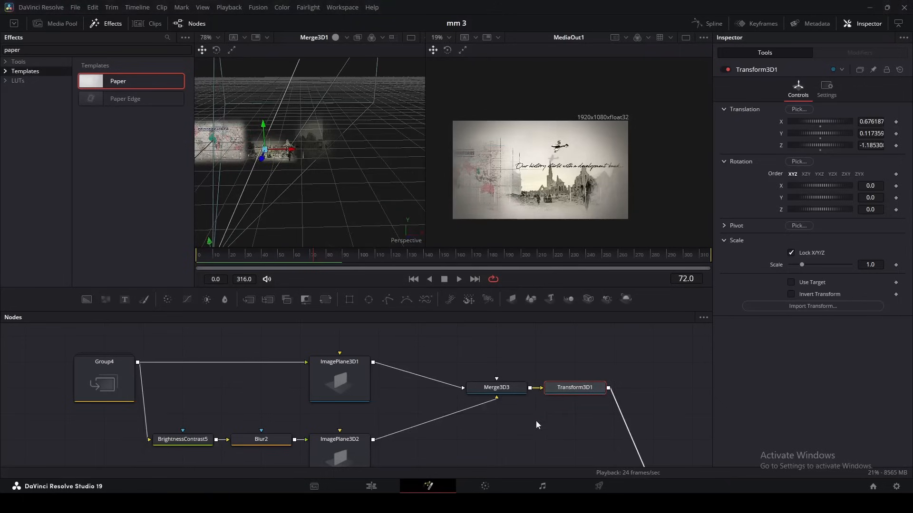
{"action": "left_click", "coordinate": [319, 158]}
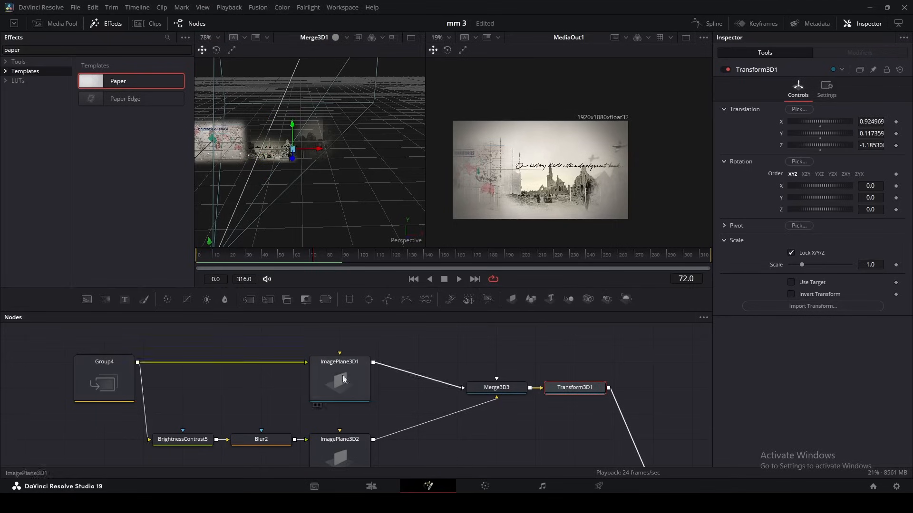
{"action": "scroll", "coordinate": [357, 456], "scroll_direction": "down", "scroll_amount": 2}
{"action": "left_click_drag", "start_coordinate": [321, 134], "coordinate": [319, 133]}
{"action": "left_click_drag", "start_coordinate": [296, 141], "coordinate": [313, 151]}
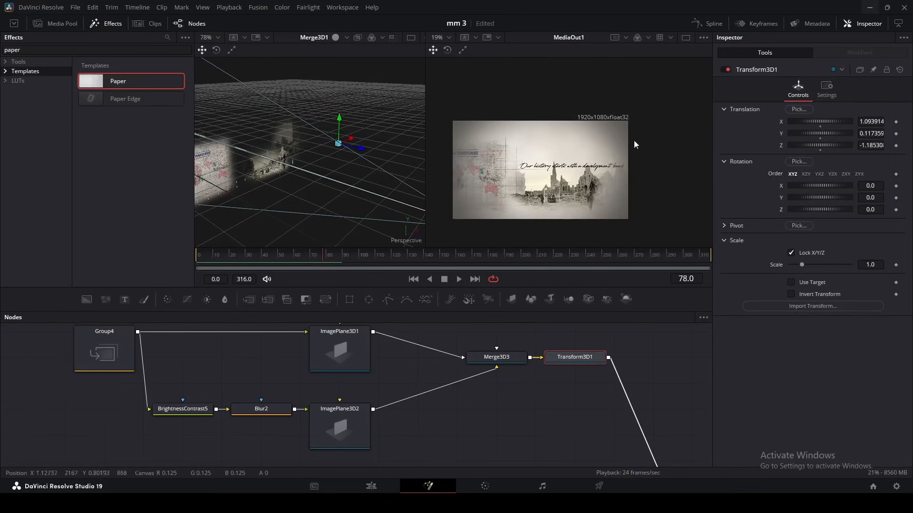
{"action": "scroll", "coordinate": [630, 152], "scroll_direction": "up", "scroll_amount": 2}
{"action": "left_click_drag", "start_coordinate": [623, 167], "coordinate": [649, 156]}
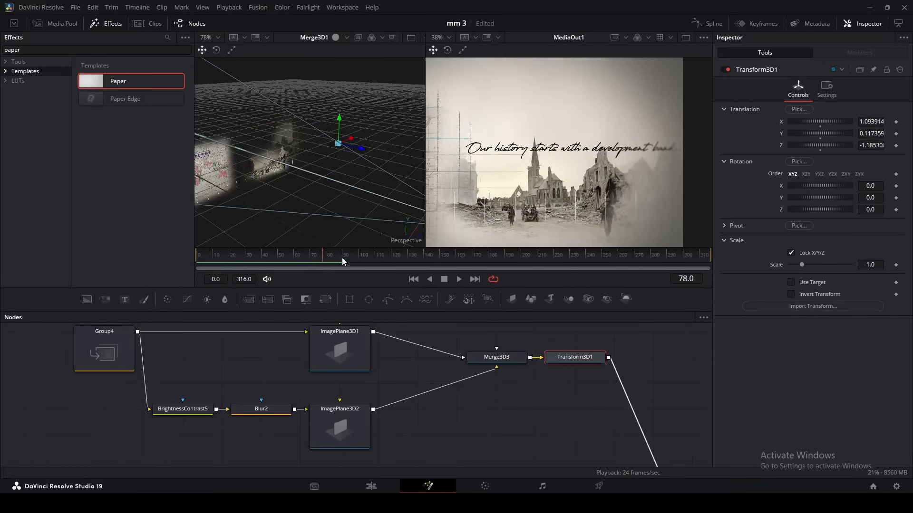
Keyframe the airplane assembly's X translation in Transform3D1 at frame 78.
{"action": "scroll", "coordinate": [365, 148], "scroll_direction": "down", "scroll_amount": 1}
{"action": "left_click_drag", "start_coordinate": [365, 148], "coordinate": [262, 154]}
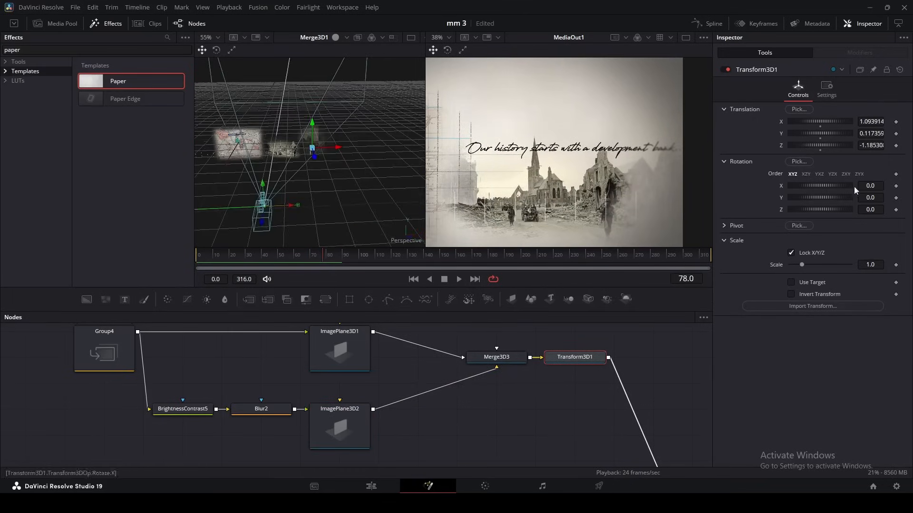
{"action": "scroll", "coordinate": [328, 150], "scroll_direction": "down", "scroll_amount": 1}
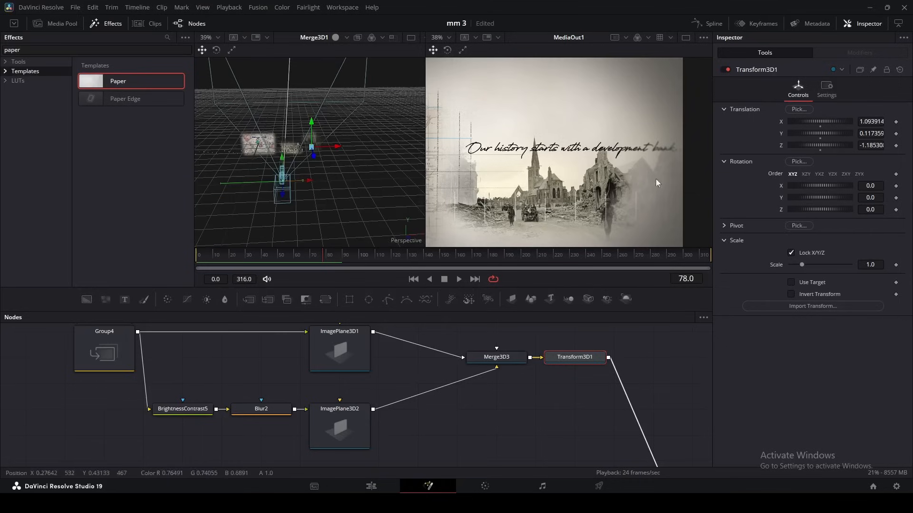
{"action": "left_click", "coordinate": [897, 122]}
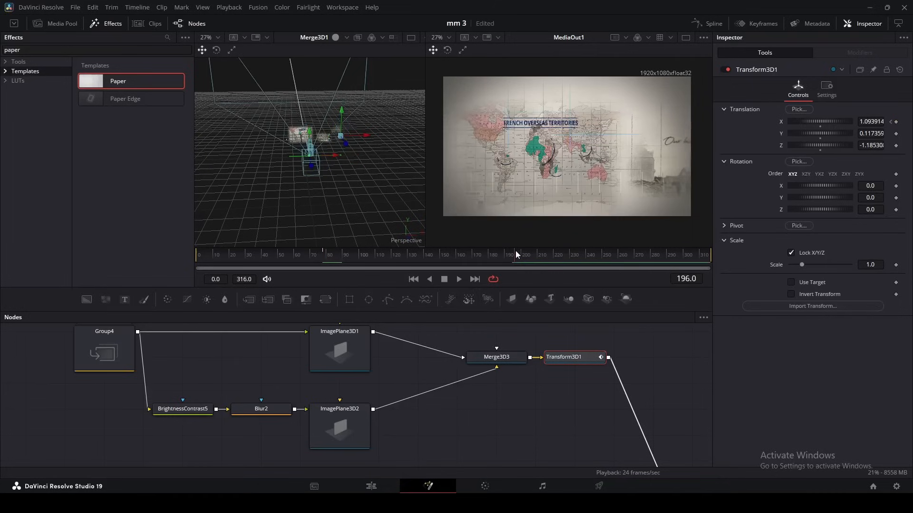
At frame 206, move the airplane assembly along X to about -0.395 for its flight across the map.
{"action": "left_click", "coordinate": [525, 251]}
{"action": "mouse_move", "coordinate": [525, 254]}
{"action": "left_mouse_down"}
{"action": "mouse_move", "coordinate": [578, 255]}
{"action": "mouse_move", "coordinate": [531, 259]}
{"action": "left_mouse_up"}
{"action": "left_click_drag", "start_coordinate": [469, 126], "coordinate": [486, 134]}
{"action": "scroll", "coordinate": [484, 121], "scroll_direction": "up", "scroll_amount": 2}
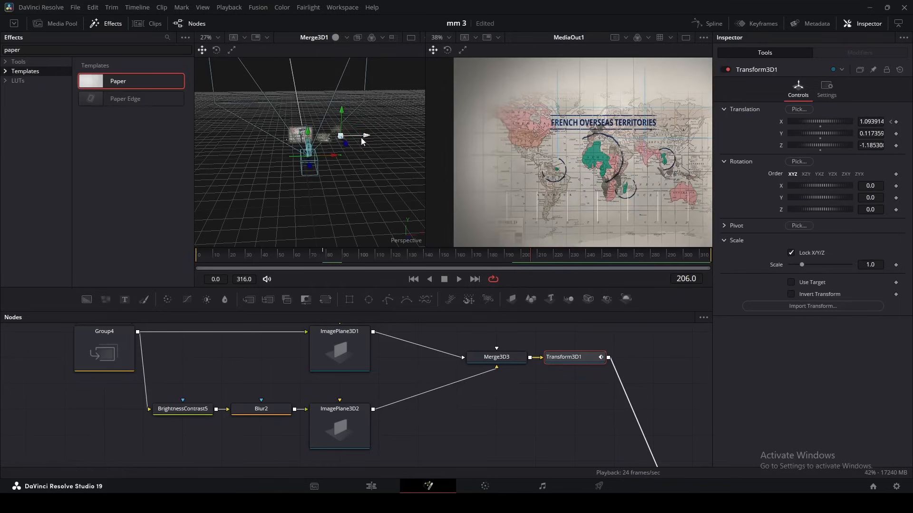
{"action": "left_click_drag", "start_coordinate": [366, 138], "coordinate": [313, 142]}
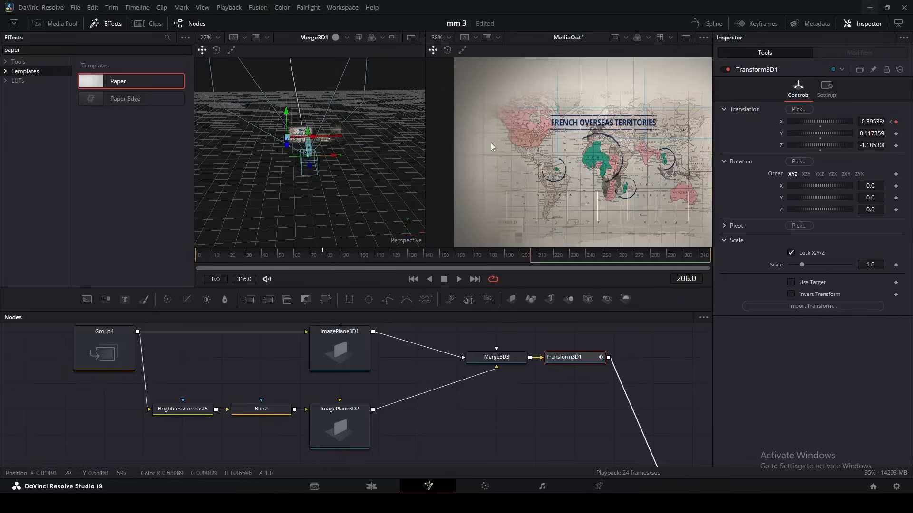
{"action": "scroll", "coordinate": [629, 185], "scroll_direction": "down", "scroll_amount": 2}
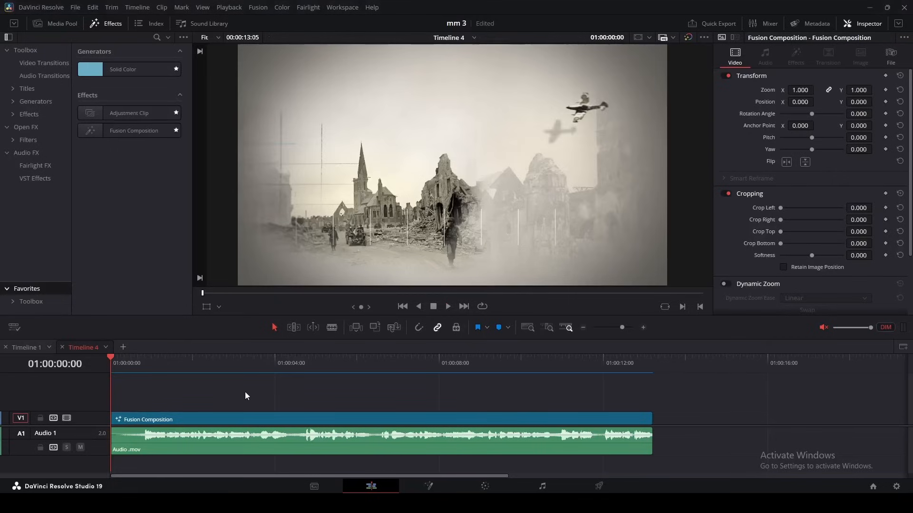
Play and scrub the timeline on the Edit page to examine the airplane's flight over the ruins and the map.
{"action": "key", "text": "space"}
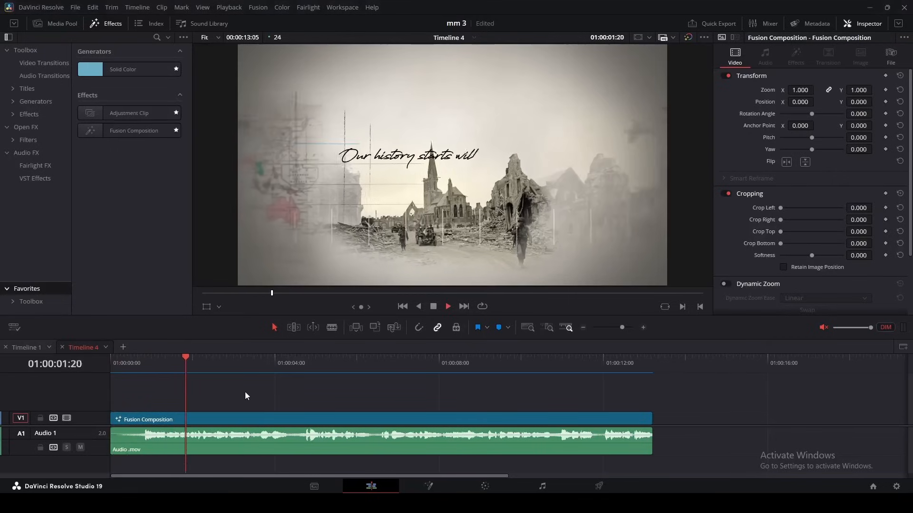
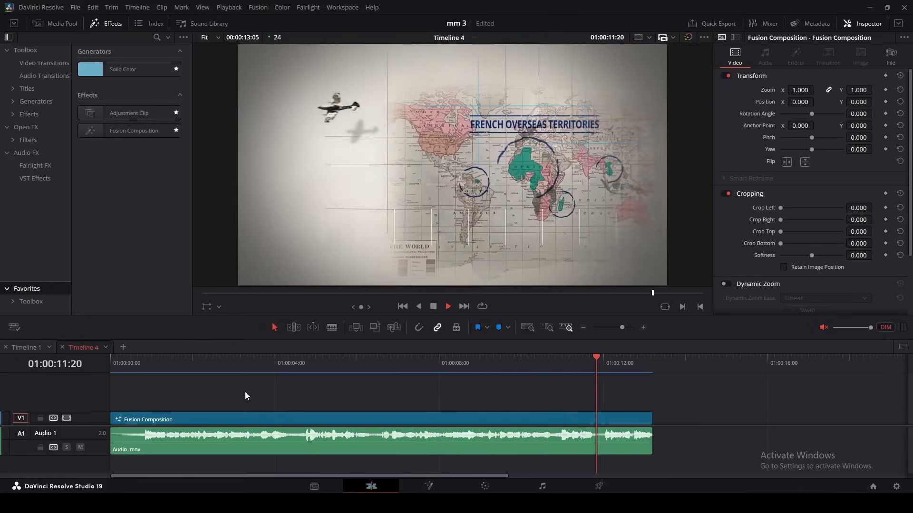
{"action": "left_click_drag", "start_coordinate": [245, 391], "coordinate": [116, 393]}
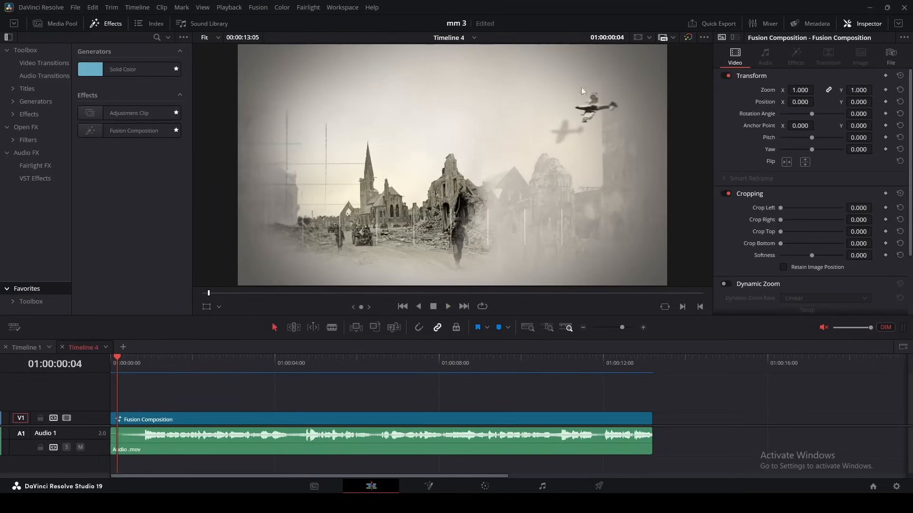
{"action": "left_click_drag", "start_coordinate": [121, 361], "coordinate": [589, 379]}
{"action": "left_click", "coordinate": [211, 393]}
{"action": "left_click", "coordinate": [224, 418]}
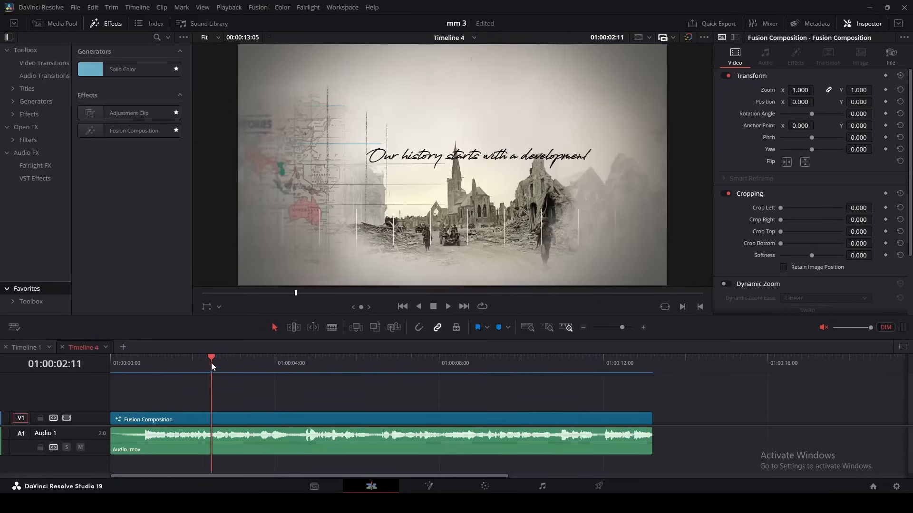
Return to the Fusion composition, select Polygon9_1 inside Group4, and set its animated Level to 0 at frame 88.
{"action": "key", "text": "shift+5"}
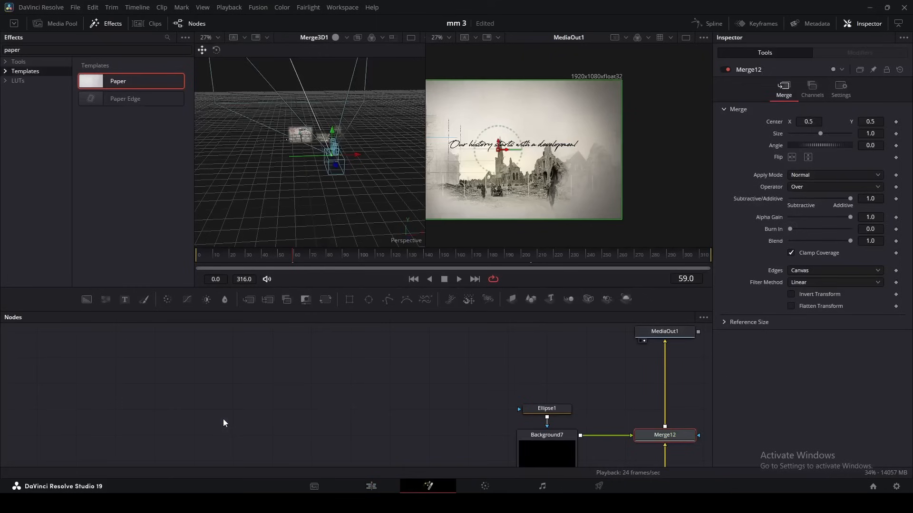
{"action": "left_click", "coordinate": [226, 368]}
{"action": "left_click", "coordinate": [599, 190]}
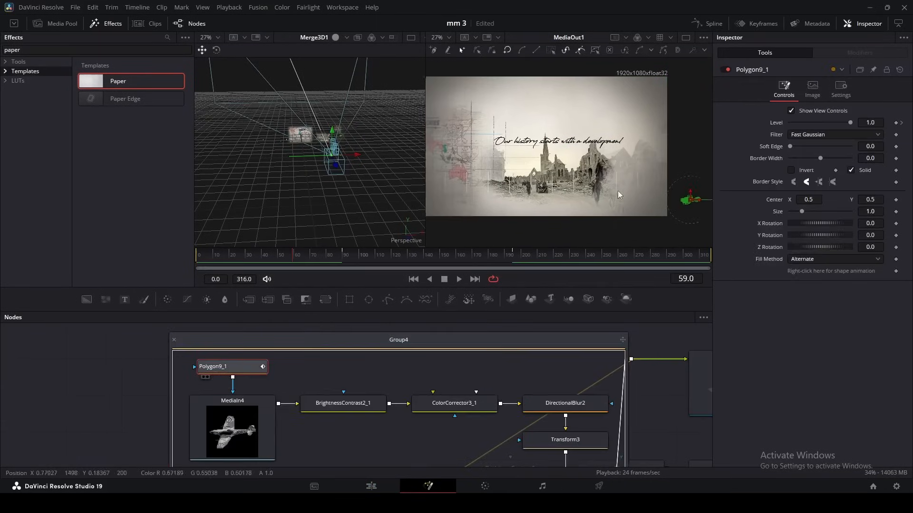
{"action": "left_click", "coordinate": [343, 255]}
{"action": "scroll", "coordinate": [344, 256], "scroll_direction": "up", "scroll_amount": 1}
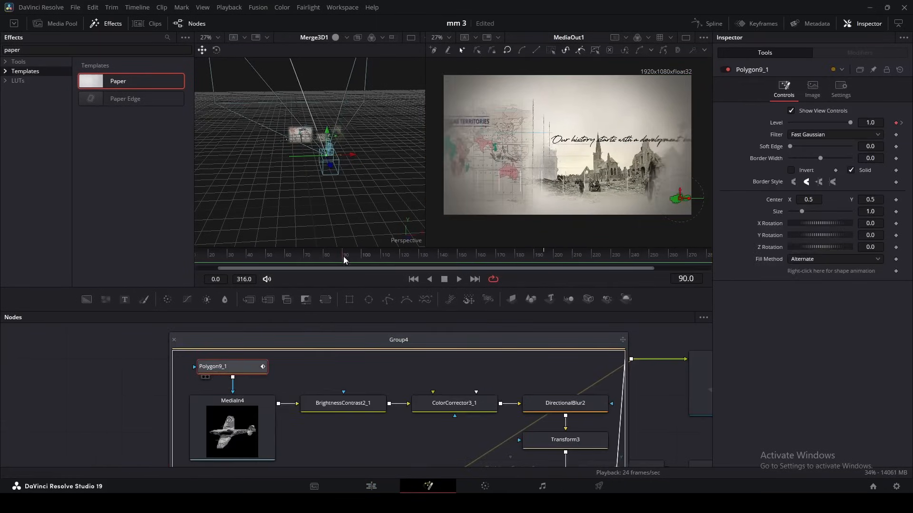
{"action": "key", "text": "Left"}
{"action": "key", "text": "Left"}
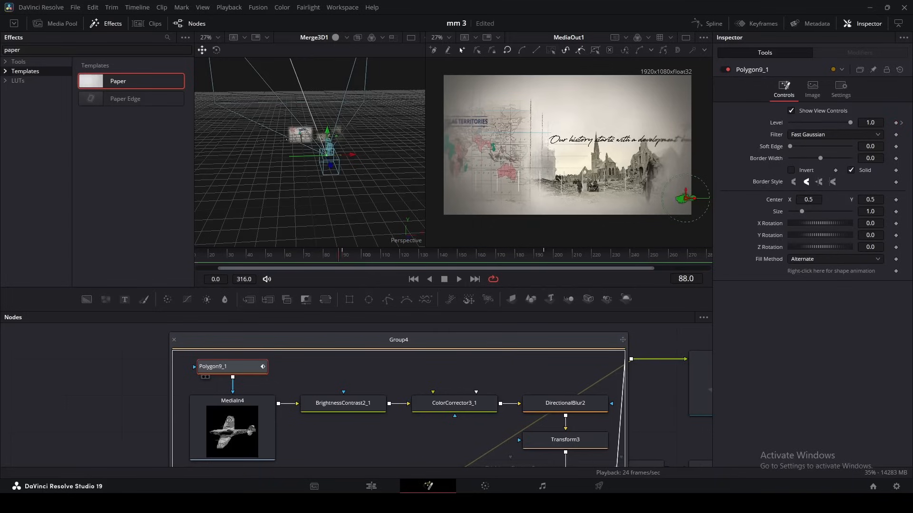
{"action": "left_click_drag", "start_coordinate": [839, 123], "coordinate": [785, 123]}
{"action": "scroll", "coordinate": [308, 258], "scroll_direction": "down", "scroll_amount": 1}
Check the Polygon9_1 mask at the first frame and between frames 196 and 210, and close Group4.
{"action": "left_click_drag", "start_coordinate": [301, 258], "coordinate": [188, 264]}
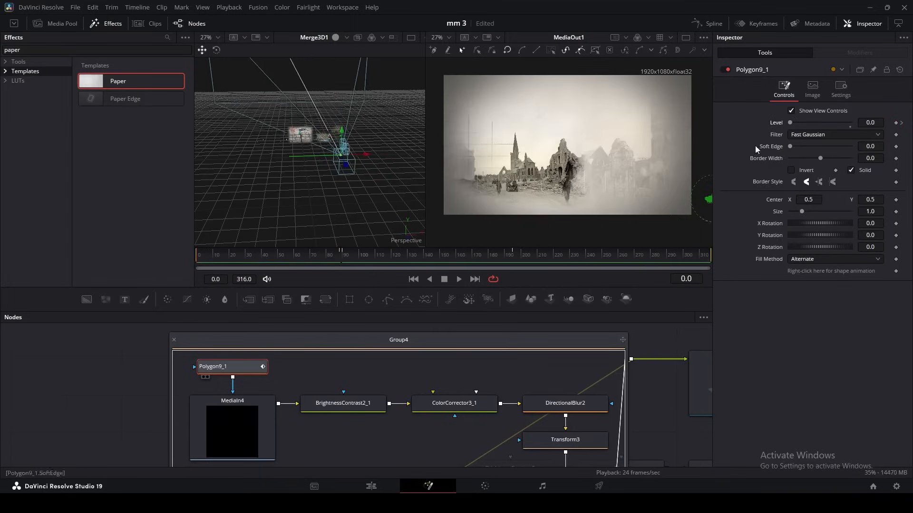
{"action": "left_click", "coordinate": [518, 257]}
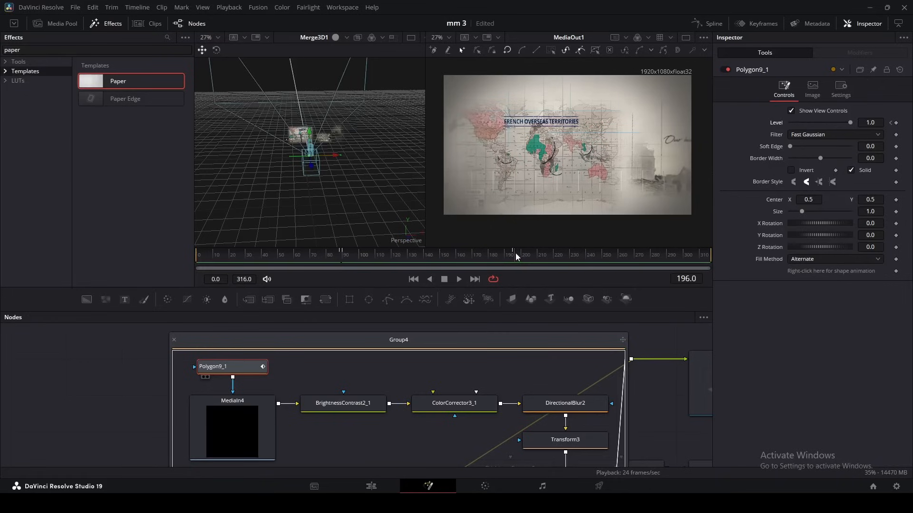
{"action": "left_click_drag", "start_coordinate": [514, 253], "coordinate": [537, 256]}
{"action": "left_click", "coordinate": [535, 257]}
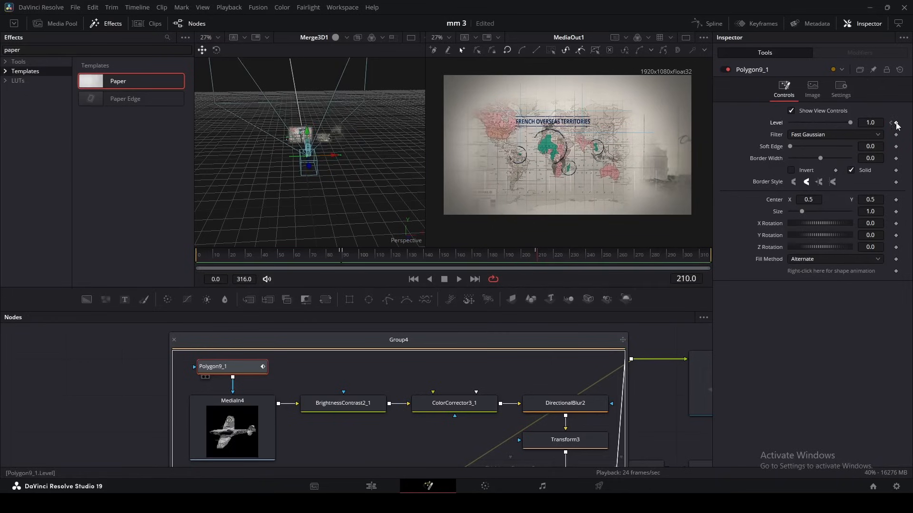
{"action": "left_click", "coordinate": [174, 339]}
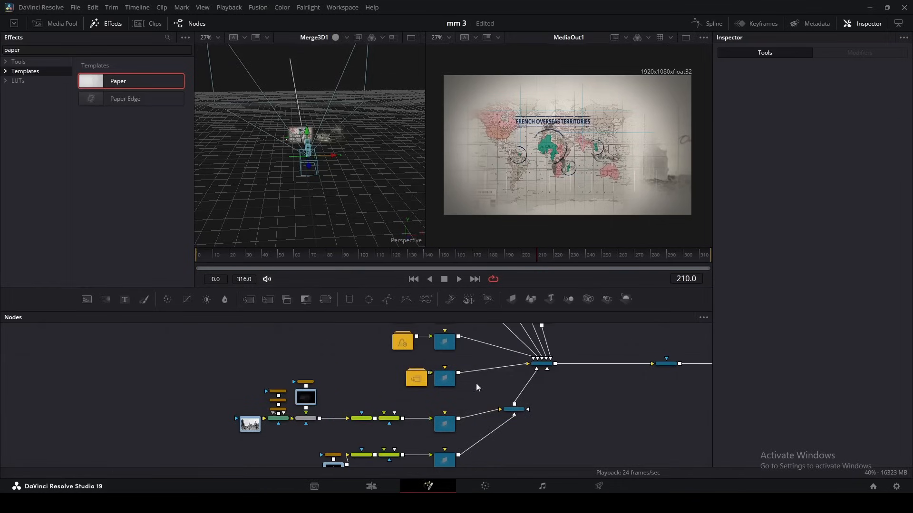
Open Group3 and load Merge10, which combines the thin line backgrounds, into a viewer.
{"action": "scroll", "coordinate": [580, 110], "scroll_direction": "up", "scroll_amount": 2}
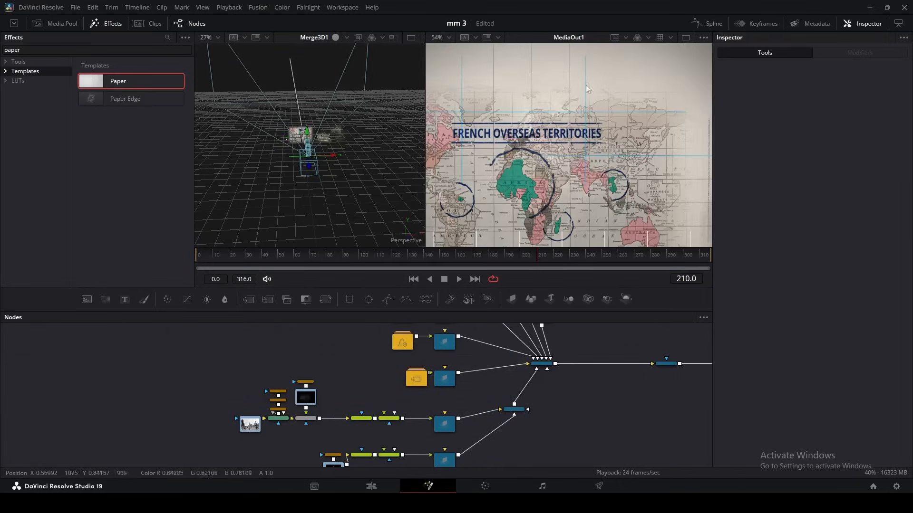
{"action": "left_click_drag", "start_coordinate": [491, 144], "coordinate": [547, 139]}
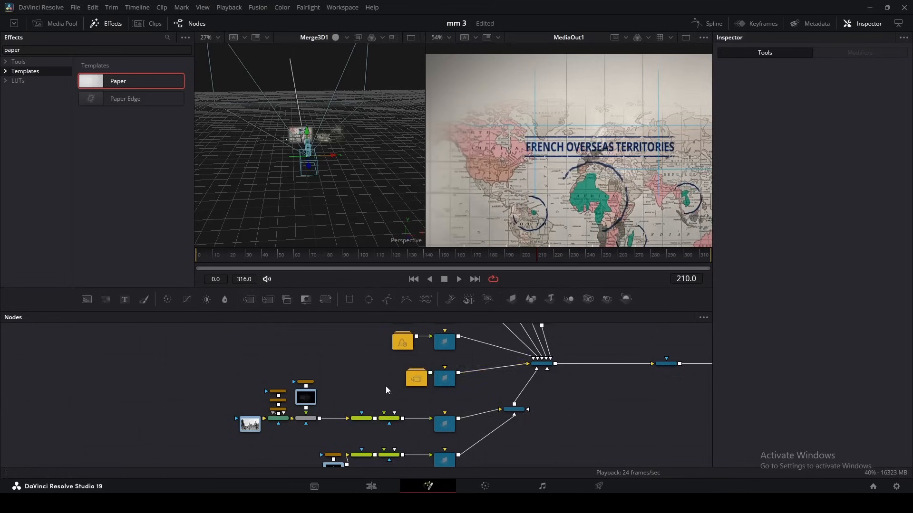
{"action": "left_click_drag", "start_coordinate": [436, 379], "coordinate": [379, 379]}
{"action": "double_click", "coordinate": [356, 365]}
{"action": "left_click_drag", "start_coordinate": [475, 415], "coordinate": [356, 189]}
{"action": "scroll", "coordinate": [429, 408], "scroll_direction": "up", "scroll_amount": 4}
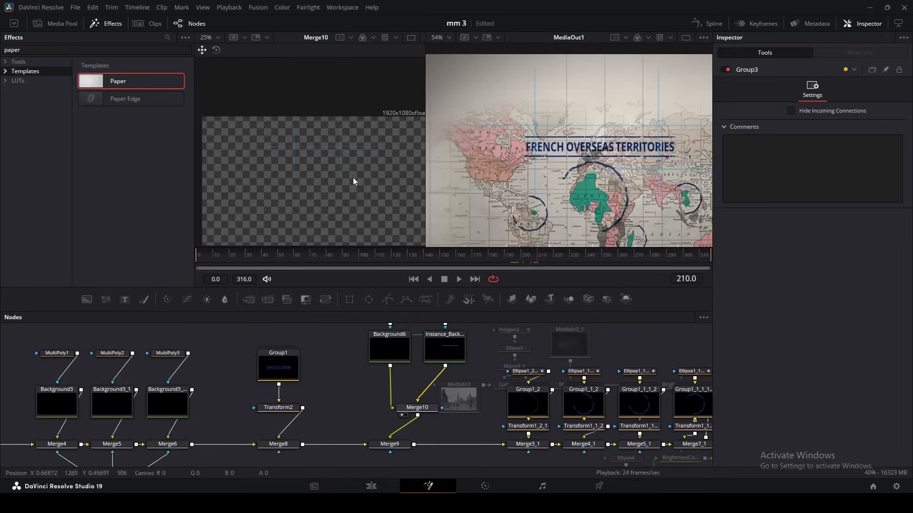
{"action": "scroll", "coordinate": [494, 417], "scroll_direction": "up", "scroll_amount": 2}
{"action": "scroll", "coordinate": [364, 412], "scroll_direction": "down", "scroll_amount": 1}
Select the Merge3D2 branch with its two image-plane chains and move it lower in the node graph.
{"action": "left_click_drag", "start_coordinate": [352, 353], "coordinate": [464, 433]}
{"action": "scroll", "coordinate": [457, 418], "scroll_direction": "down", "scroll_amount": 2}
{"action": "scroll", "coordinate": [451, 409], "scroll_direction": "down", "scroll_amount": 3}
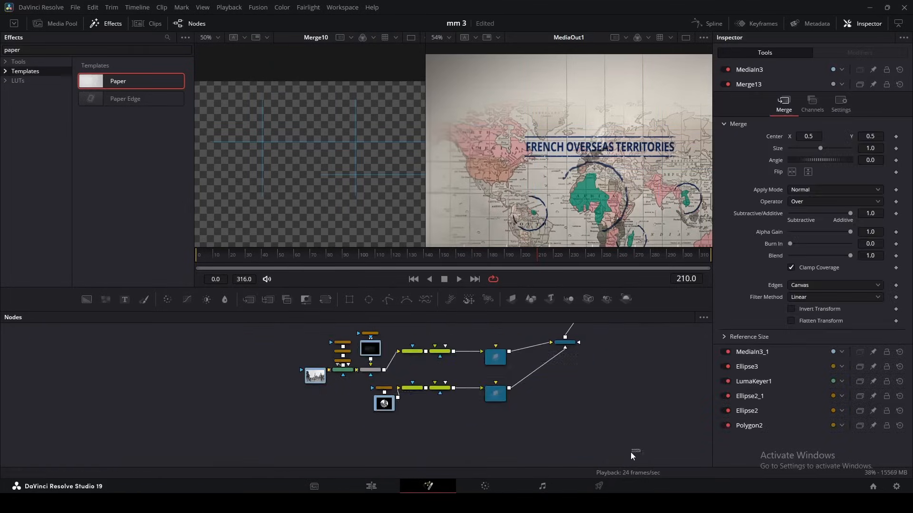
{"action": "left_click_drag", "start_coordinate": [641, 463], "coordinate": [313, 332]}
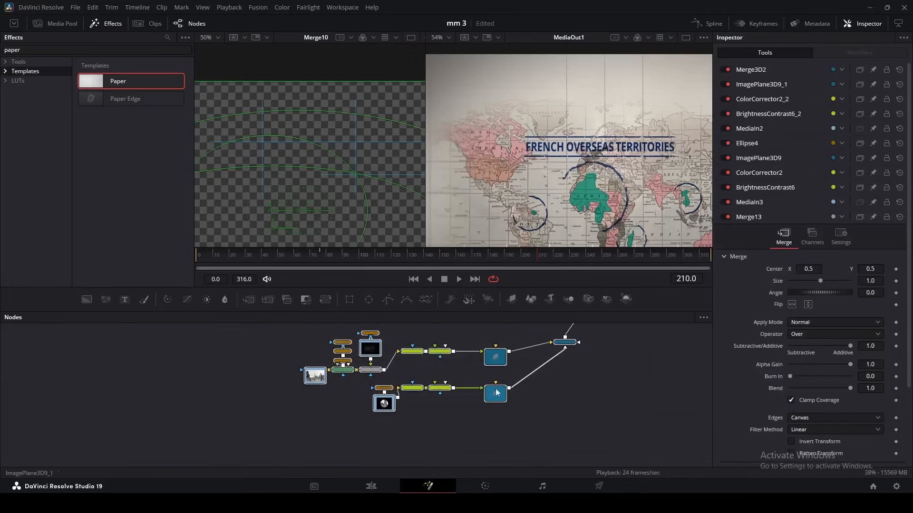
{"action": "left_click_drag", "start_coordinate": [493, 364], "coordinate": [492, 436]}
{"action": "left_click_drag", "start_coordinate": [529, 364], "coordinate": [493, 440]}
Group the duplicated line nodes ending in Merge10_1 and place the new group below Group3.
{"action": "scroll", "coordinate": [416, 443], "scroll_direction": "up", "scroll_amount": 2}
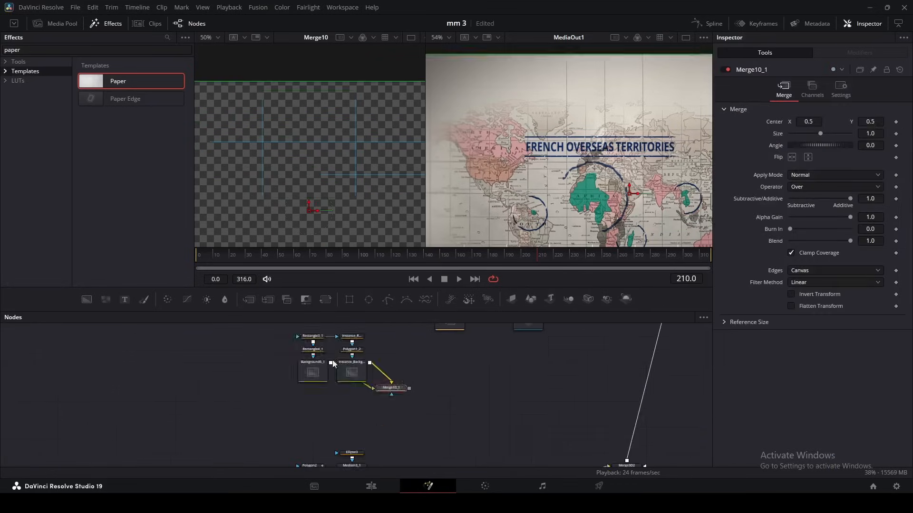
{"action": "left_click_drag", "start_coordinate": [270, 330], "coordinate": [402, 399]}
{"action": "key", "text": "ctrl+g"}
{"action": "left_click_drag", "start_coordinate": [357, 354], "coordinate": [455, 372]}
{"action": "left_click_drag", "start_coordinate": [503, 389], "coordinate": [438, 438]}
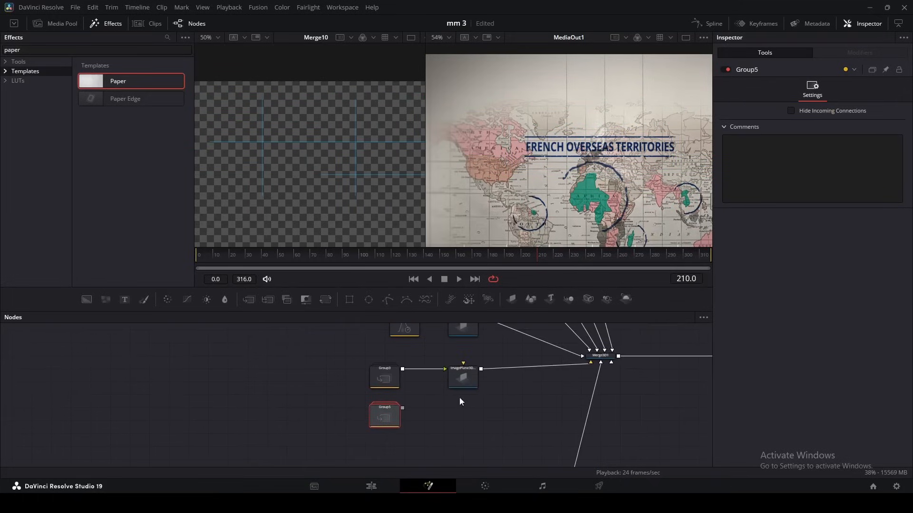
Duplicate Group3's image plane, feed Group5 into the copy, and connect it to Merge3D1.
{"action": "left_click", "coordinate": [464, 388]}
{"action": "key", "text": "ctrl+c"}
{"action": "left_click", "coordinate": [426, 418]}
{"action": "key", "text": "ctrl+v"}
{"action": "left_click_drag", "start_coordinate": [403, 405], "coordinate": [464, 411]}
{"action": "left_click_drag", "start_coordinate": [481, 405], "coordinate": [596, 355]}
{"action": "left_click", "coordinate": [592, 358]}
{"action": "scroll", "coordinate": [297, 135], "scroll_direction": "up", "scroll_amount": 4}
{"action": "left_click_drag", "start_coordinate": [295, 131], "coordinate": [467, 197]}
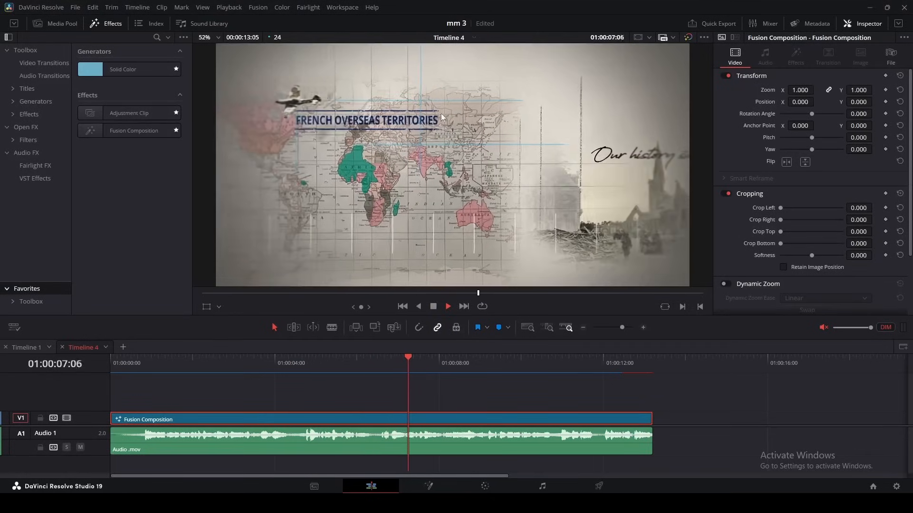
Play the timeline on the Edit page and zoom in to examine the line details over the map.
{"action": "scroll", "coordinate": [474, 110], "scroll_direction": "up", "scroll_amount": 2}
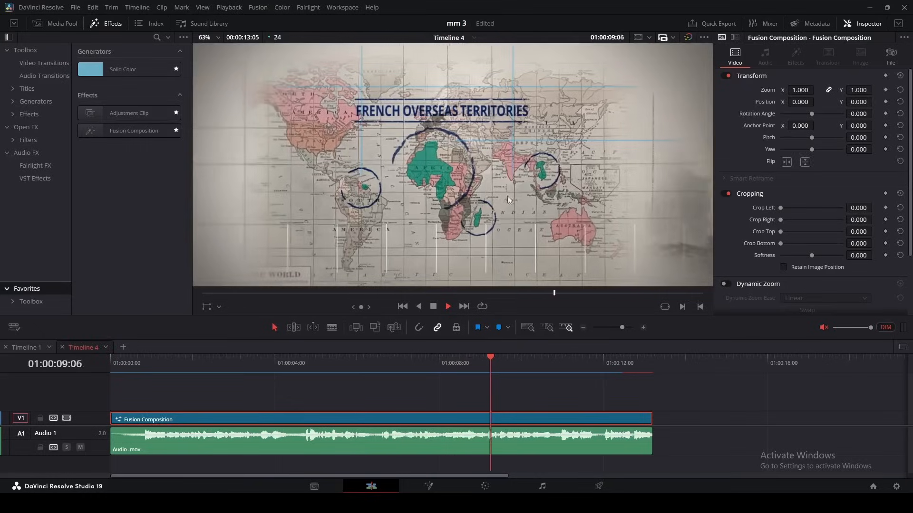
{"action": "scroll", "coordinate": [474, 110], "scroll_direction": "down", "scroll_amount": 2}
{"action": "key", "text": "space"}
{"action": "scroll", "coordinate": [403, 185], "scroll_direction": "down", "scroll_amount": 2}
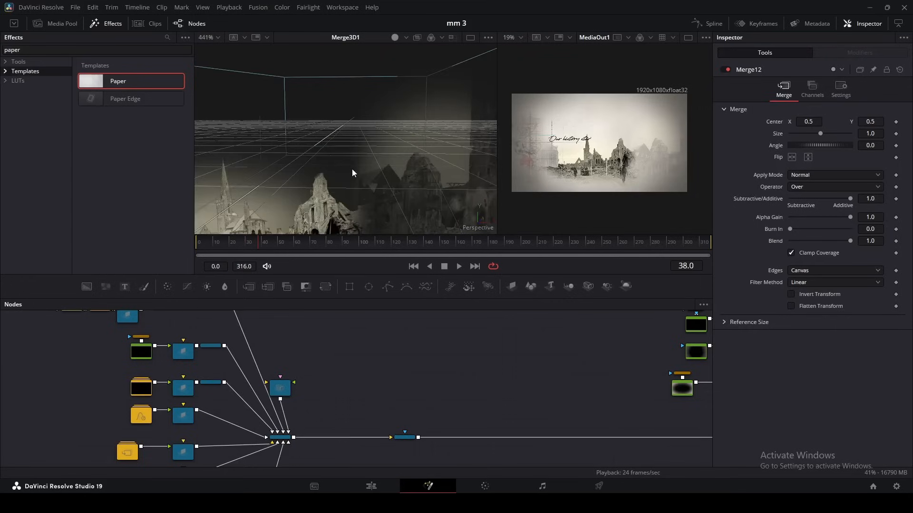
Search the Fusion effects for "flag", add the Flying Flag template, and show it in a viewer.
{"action": "scroll", "coordinate": [349, 174], "scroll_direction": "down", "scroll_amount": 5}
{"action": "left_click_drag", "start_coordinate": [305, 161], "coordinate": [342, 171]}
{"action": "left_click", "coordinate": [73, 50]}
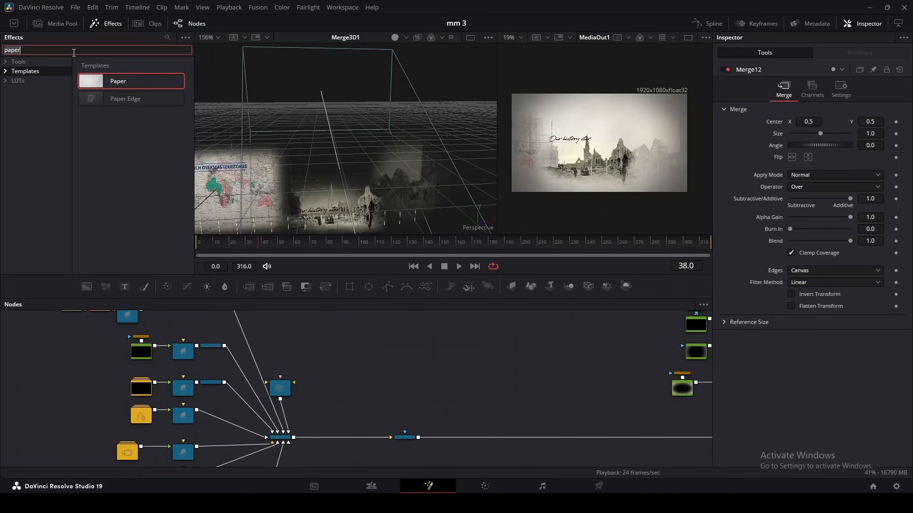
{"action": "key", "text": "BackSpace"}
{"action": "type", "text": "flag"}
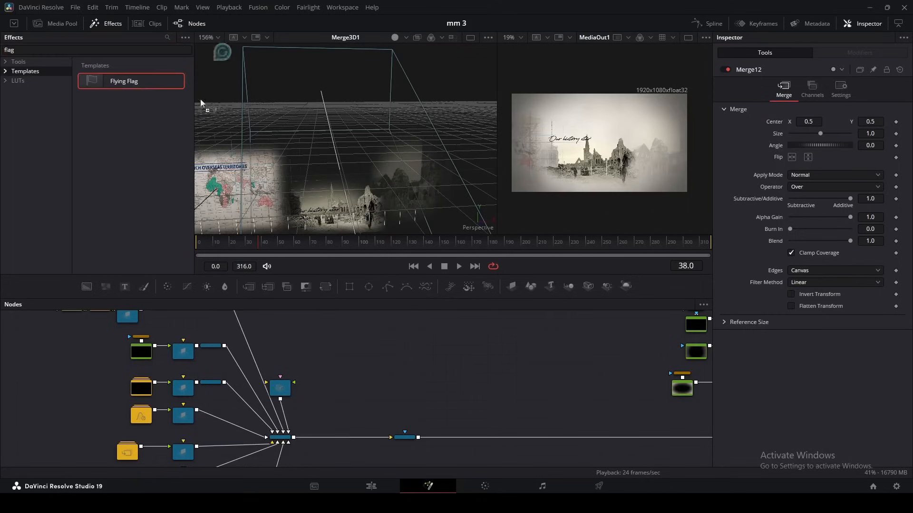
{"action": "left_click_drag", "start_coordinate": [124, 81], "coordinate": [398, 172]}
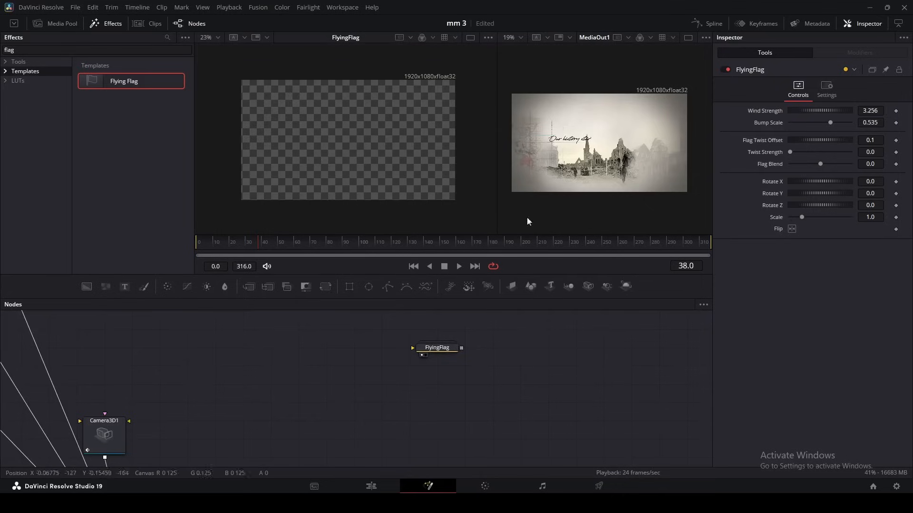
Feed a new black Background into FlyingFlag, scrub to frame 70, and show both nodes in separate viewers.
{"action": "left_click_drag", "start_coordinate": [87, 286], "coordinate": [433, 374]}
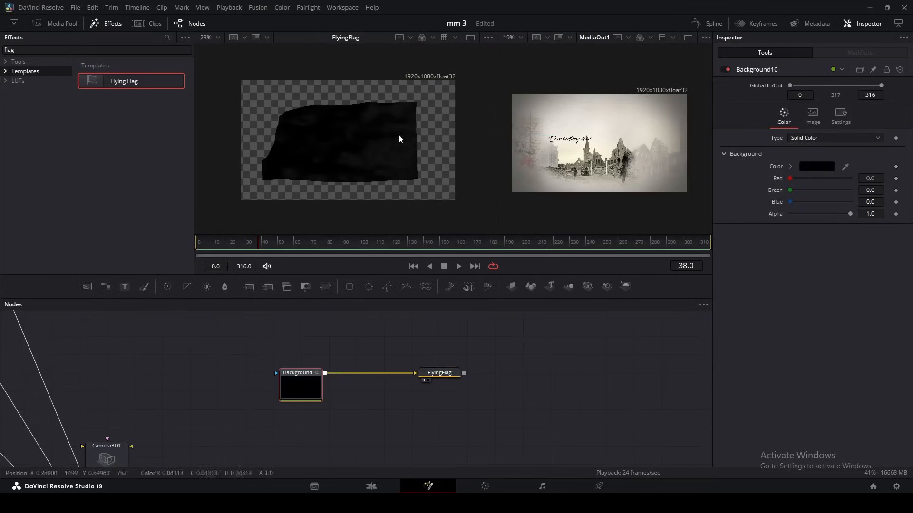
{"action": "left_click_drag", "start_coordinate": [263, 241], "coordinate": [310, 244]}
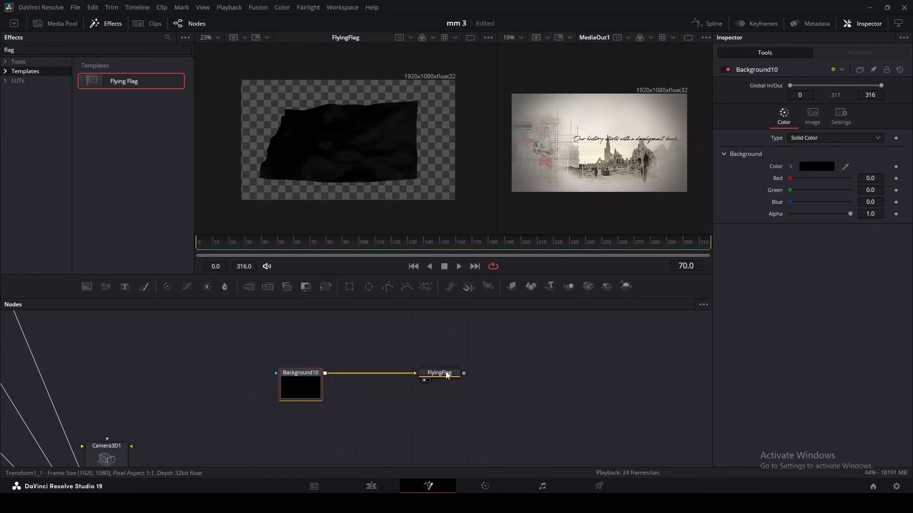
{"action": "left_click_drag", "start_coordinate": [599, 150], "coordinate": [597, 149]}
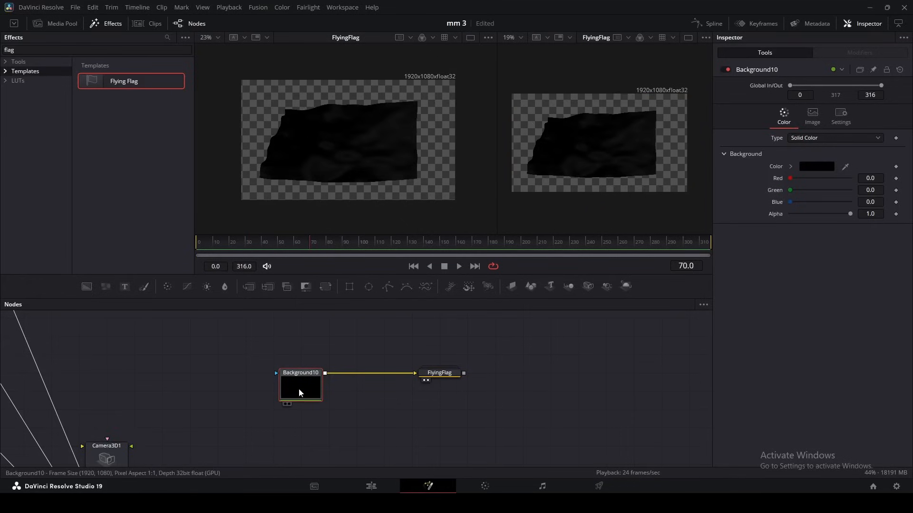
{"action": "left_click_drag", "start_coordinate": [291, 387], "coordinate": [339, 141]}
{"action": "left_click", "coordinate": [357, 313]}
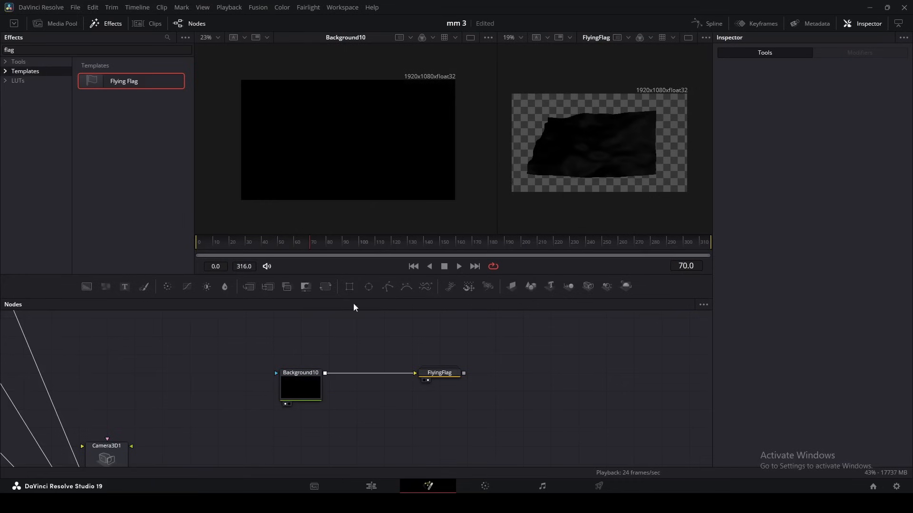
Mask Background10 with a rectangle about 1.84 high, moved sideways so it covers only the left third of the frame.
{"action": "left_click_drag", "start_coordinate": [335, 346], "coordinate": [300, 366]}
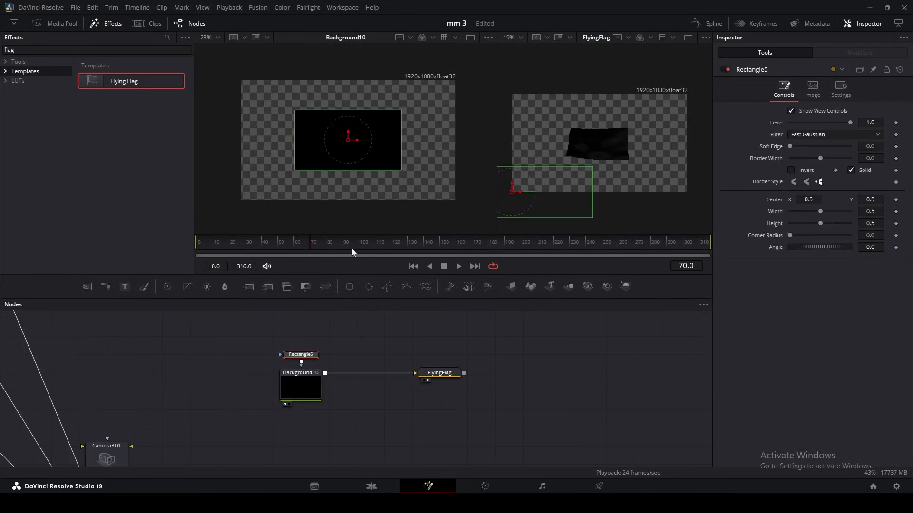
{"action": "left_click_drag", "start_coordinate": [359, 170], "coordinate": [359, 250]}
{"action": "left_click_drag", "start_coordinate": [335, 142], "coordinate": [267, 146]}
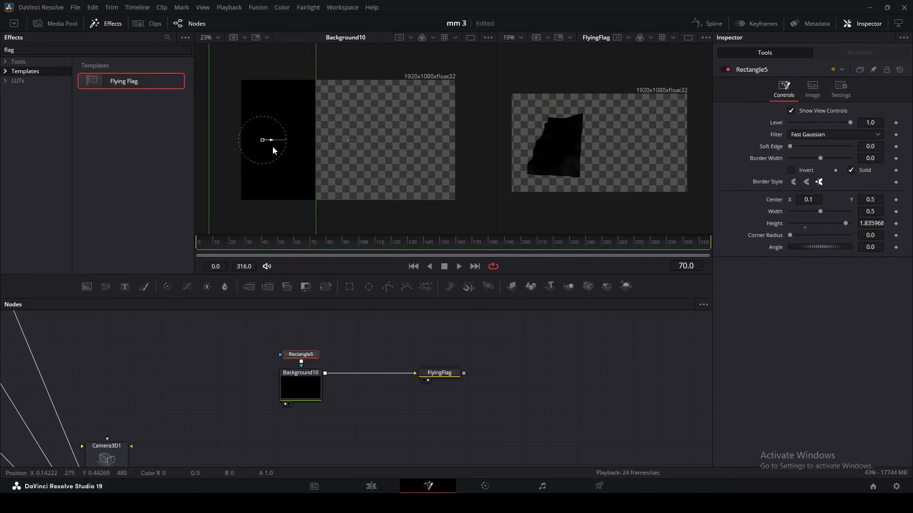
{"action": "left_click", "coordinate": [270, 146]}
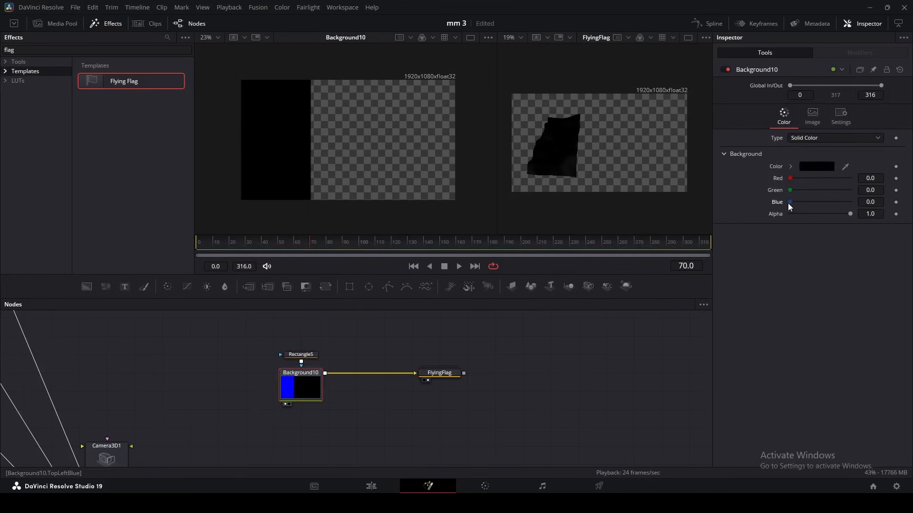
Set Background10's color to blue #031cff.
{"action": "left_click_drag", "start_coordinate": [789, 201], "coordinate": [851, 201]}
{"action": "left_click", "coordinate": [831, 168]}
{"action": "mouse_move", "coordinate": [486, 175]}
{"action": "left_mouse_down"}
{"action": "mouse_move", "coordinate": [489, 212]}
{"action": "mouse_move", "coordinate": [486, 175]}
{"action": "left_mouse_up"}
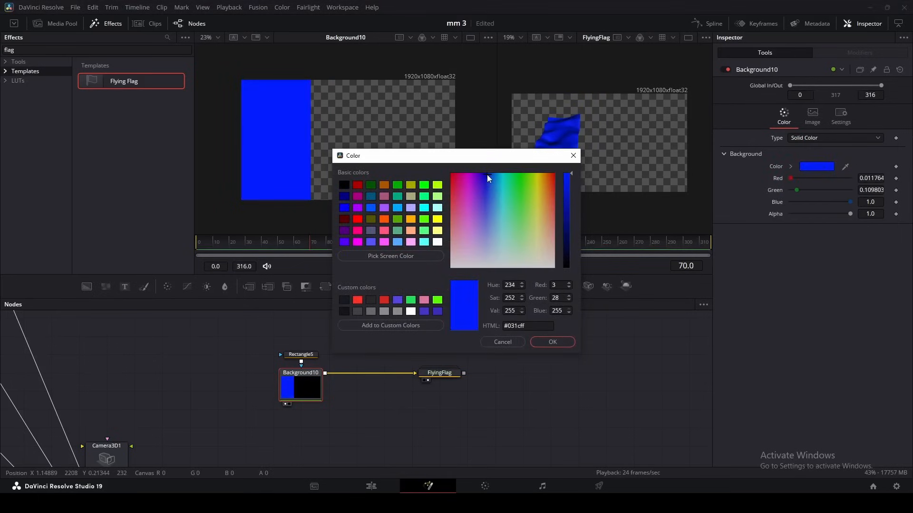
{"action": "left_click", "coordinate": [553, 341]}
Disconnect Background10 from FlyingFlag, add a new Background below it, merge Background10 over the new one, and view the merge.
{"action": "left_click_drag", "start_coordinate": [333, 373], "coordinate": [267, 390]}
{"action": "left_click_drag", "start_coordinate": [296, 424], "coordinate": [297, 424]}
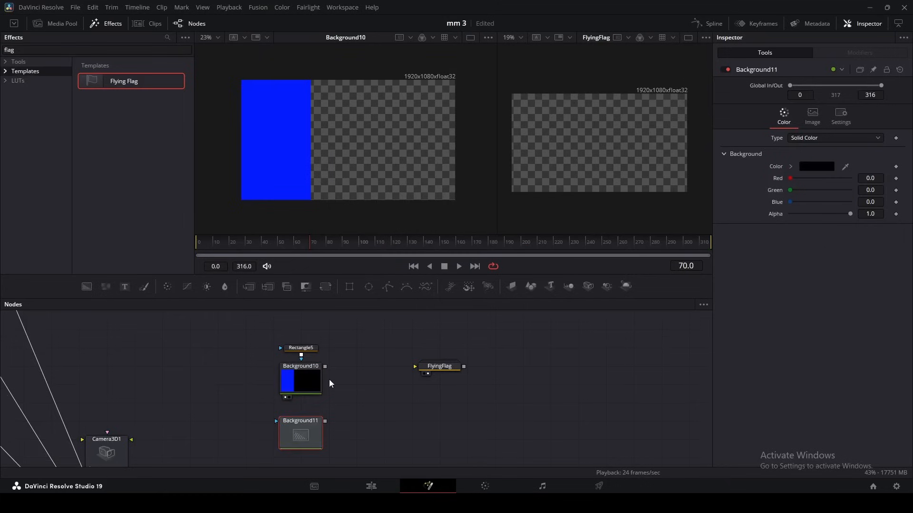
{"action": "left_click_drag", "start_coordinate": [326, 366], "coordinate": [327, 420]}
{"action": "left_click", "coordinate": [404, 410]}
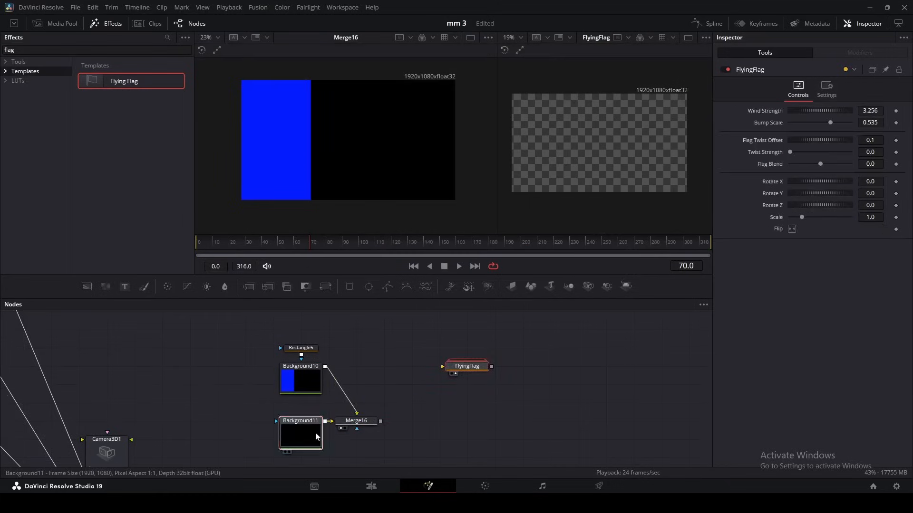
Set Background11's color to white for the flag's base.
{"action": "left_click", "coordinate": [315, 433]}
{"action": "left_click", "coordinate": [816, 166]}
{"action": "left_click", "coordinate": [411, 311]}
{"action": "left_click", "coordinate": [552, 343]}
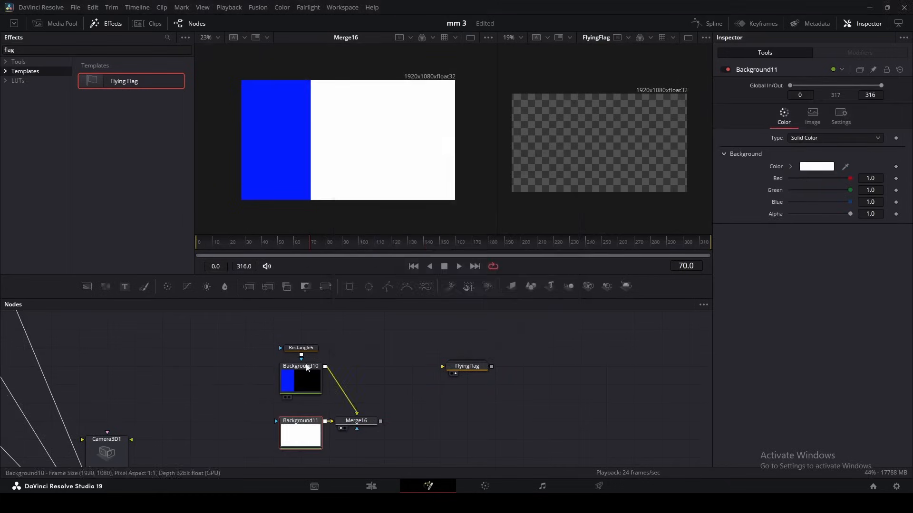
Duplicate Background10 with its rectangle mask beside the originals and add a Transform after the copy.
{"action": "left_click_drag", "start_coordinate": [319, 337], "coordinate": [251, 402]}
{"action": "left_click_drag", "start_coordinate": [452, 370], "coordinate": [509, 370]}
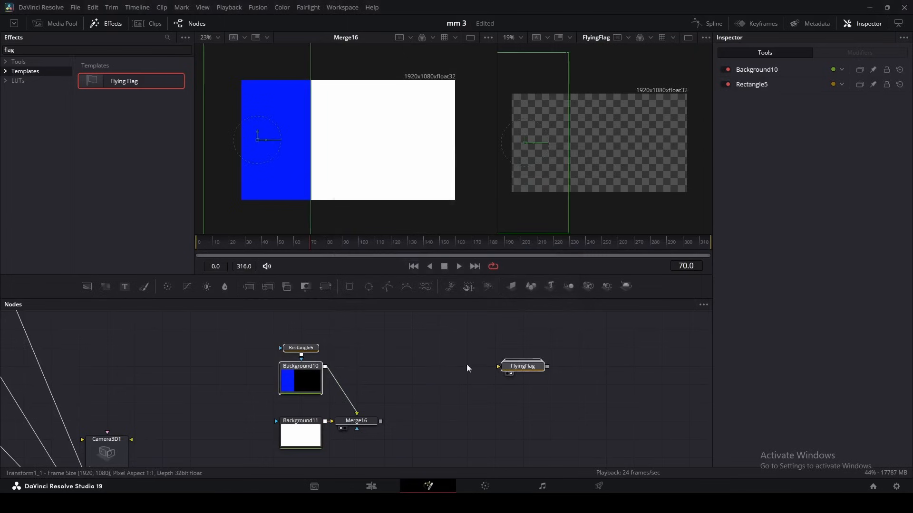
{"action": "key", "text": "ctrl+v"}
{"action": "left_click", "coordinate": [328, 288]}
{"action": "left_click", "coordinate": [372, 311]}
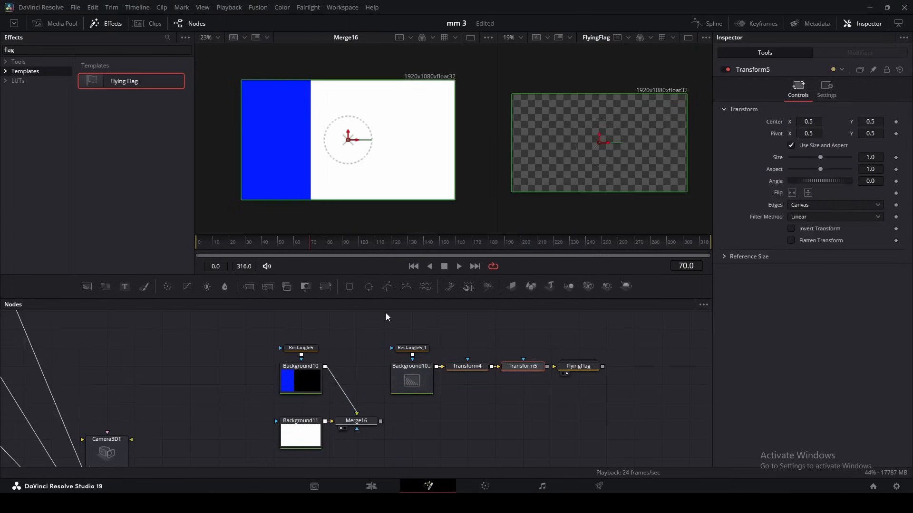
Merge Transform4 over Merge16, view the result, and flip the copied stripe horizontally.
{"action": "left_click_drag", "start_coordinate": [491, 367], "coordinate": [380, 421]}
{"action": "left_click", "coordinate": [451, 429]}
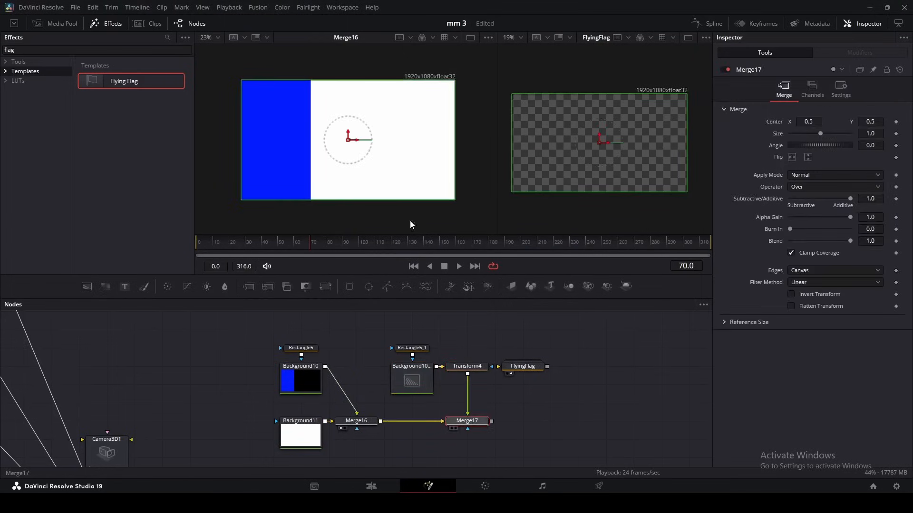
{"action": "left_click", "coordinate": [466, 366]}
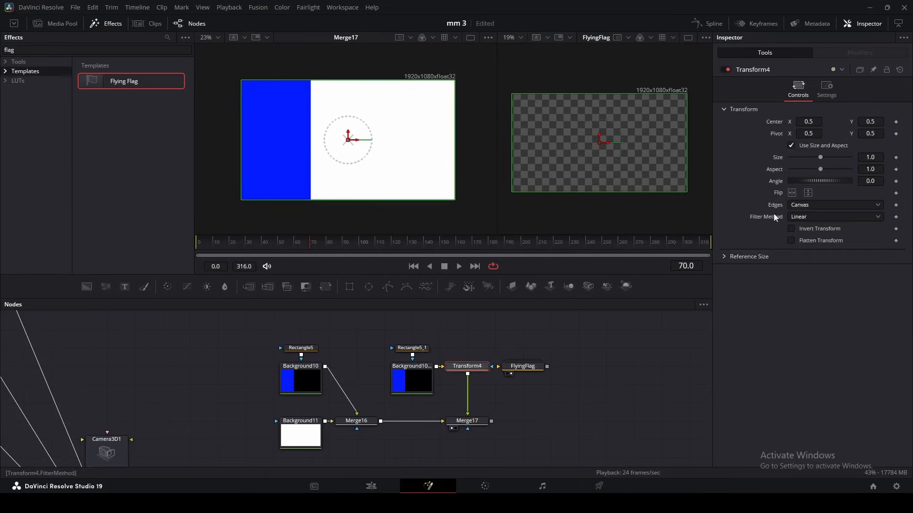
{"action": "left_click", "coordinate": [792, 193]}
Set the copied stripe's background color to red #ff3737.
{"action": "left_click", "coordinate": [411, 380]}
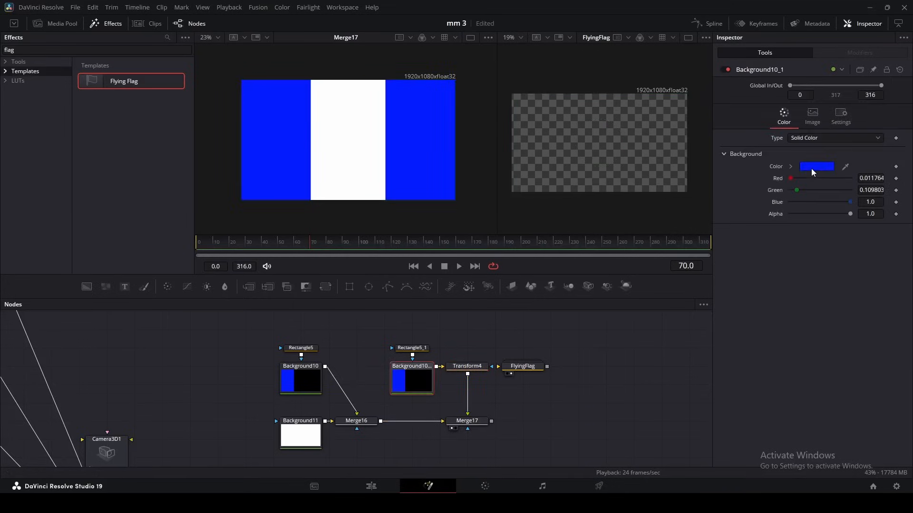
{"action": "left_click_drag", "start_coordinate": [850, 201], "coordinate": [791, 190]}
{"action": "left_click", "coordinate": [816, 167]}
{"action": "left_click_drag", "start_coordinate": [552, 186], "coordinate": [575, 193]}
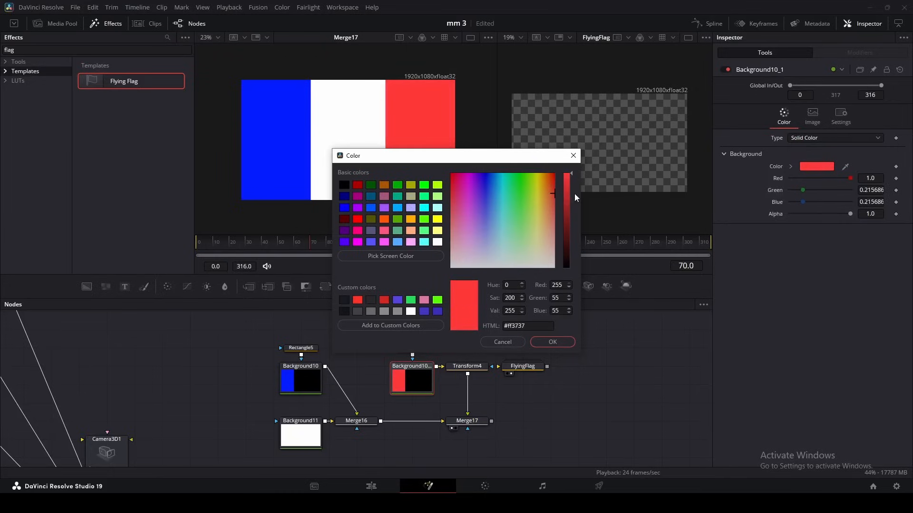
{"action": "left_click", "coordinate": [568, 342]}
Feed Merge17 into FlyingFlag and examine the waving tricolor closely.
{"action": "left_click_drag", "start_coordinate": [491, 422], "coordinate": [534, 366]}
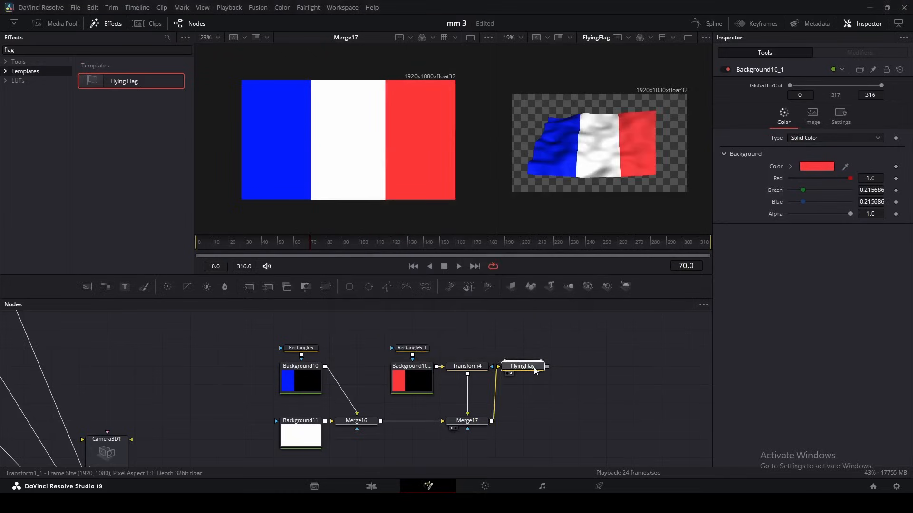
{"action": "scroll", "coordinate": [615, 158], "scroll_direction": "up", "scroll_amount": 2}
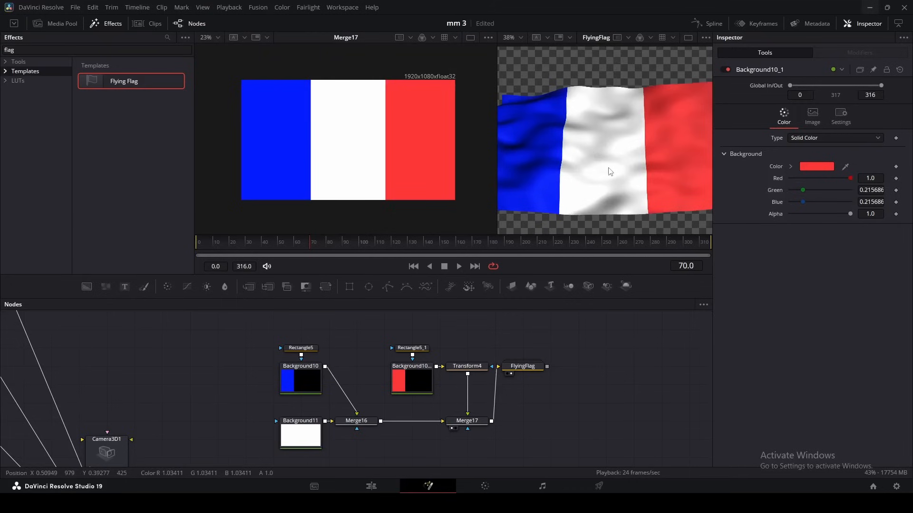
{"action": "scroll", "coordinate": [611, 170], "scroll_direction": "down", "scroll_amount": 2}
Open the FlyingFlag group, set its FastNoise X Scale to 1.45, preview the waving motion, and close the group.
{"action": "double_click", "coordinate": [534, 367]}
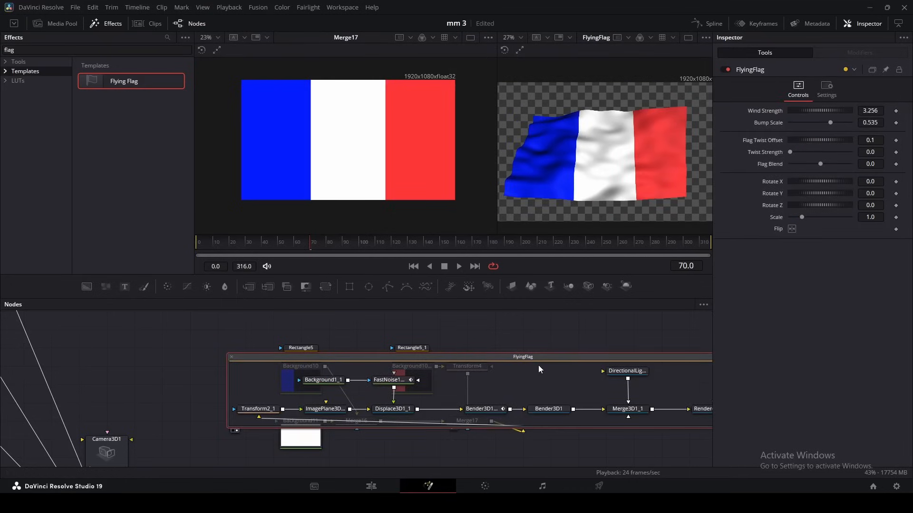
{"action": "left_click", "coordinate": [383, 411]}
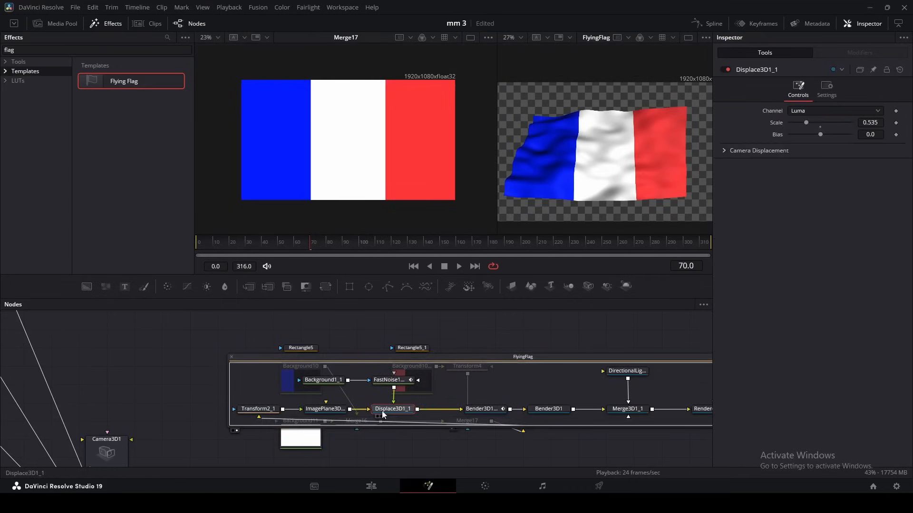
{"action": "left_click", "coordinate": [405, 382]}
{"action": "left_click_drag", "start_coordinate": [870, 207], "coordinate": [832, 208]}
{"action": "key", "text": "space"}
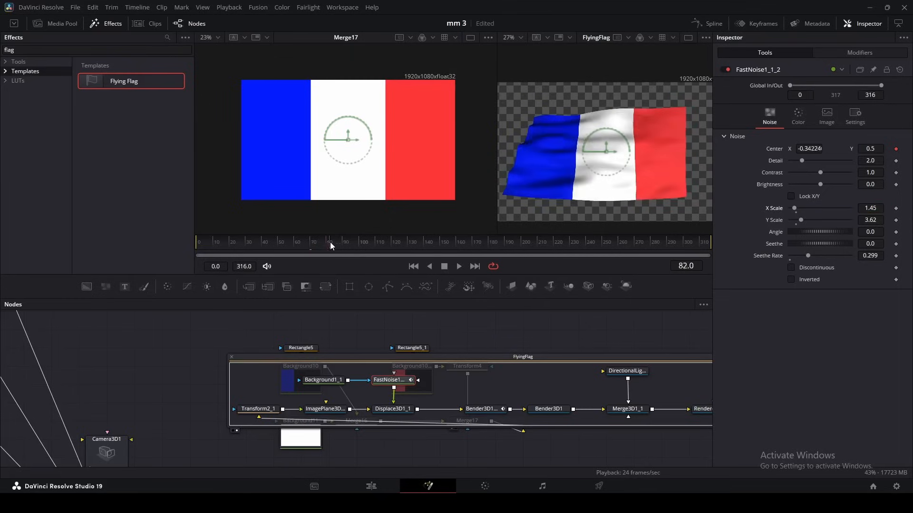
{"action": "key", "text": "space"}
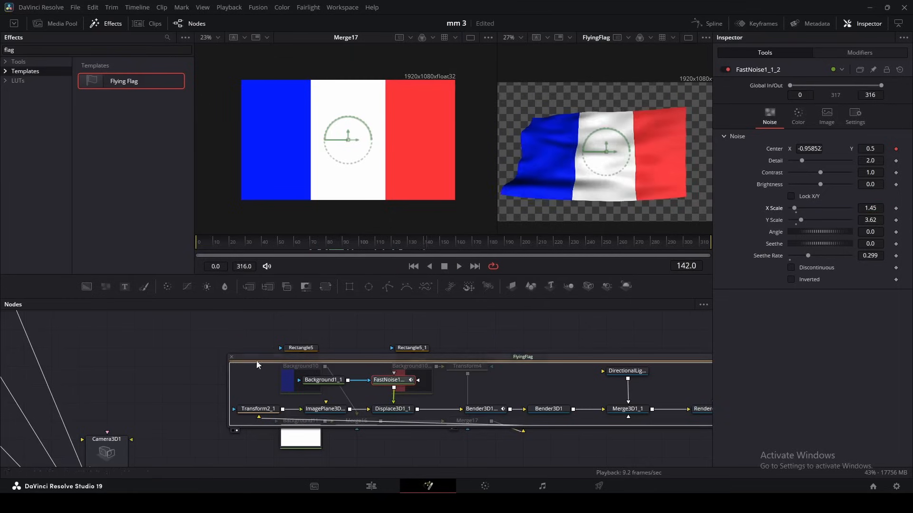
{"action": "left_click", "coordinate": [232, 357]}
Insert a BrightnessContrast node after Merge17 with Gain 0.36 to make the flag semi-transparent.
{"action": "left_click", "coordinate": [267, 430]}
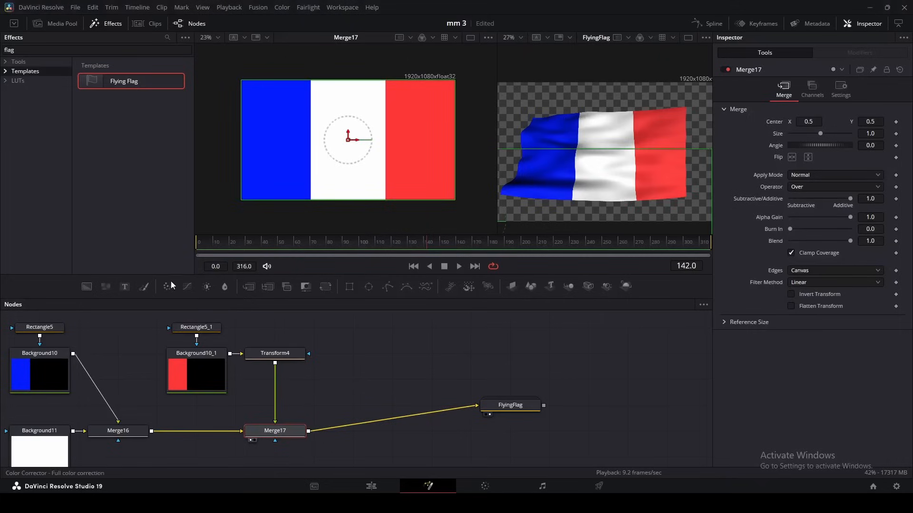
{"action": "left_click", "coordinate": [207, 287]}
{"action": "left_click_drag", "start_coordinate": [198, 431], "coordinate": [393, 431]}
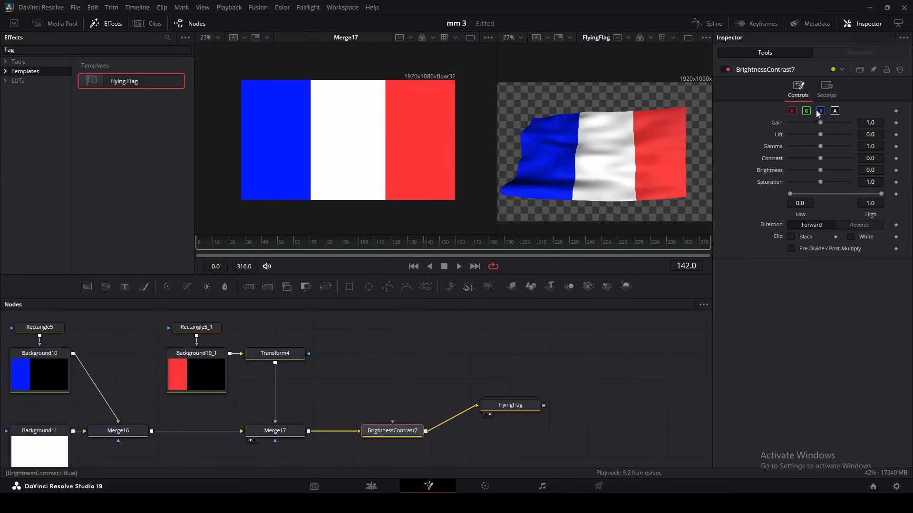
{"action": "left_click_drag", "start_coordinate": [821, 123], "coordinate": [801, 126]}
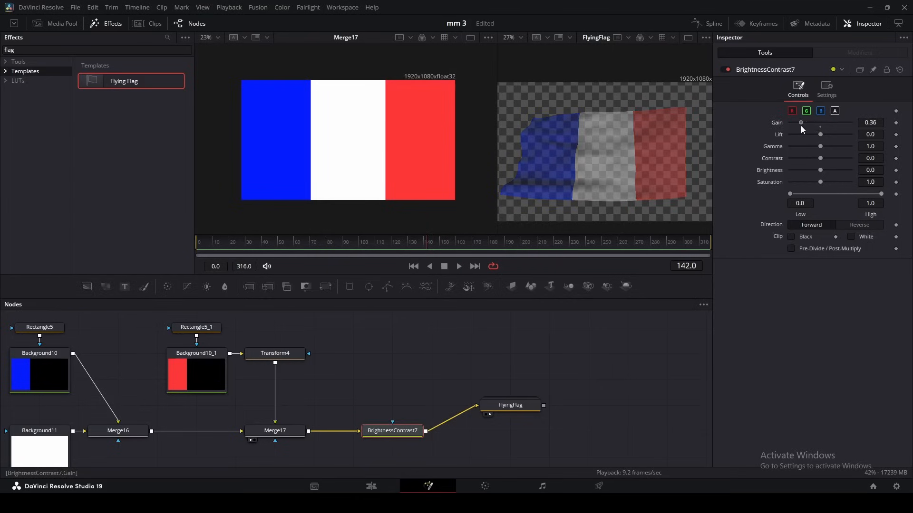
Group all the nodes that build the flag design ahead of FlyingFlag.
{"action": "left_click", "coordinate": [510, 405]}
{"action": "scroll", "coordinate": [451, 378], "scroll_direction": "down", "scroll_amount": 3}
{"action": "left_click_drag", "start_coordinate": [304, 326], "coordinate": [561, 432]}
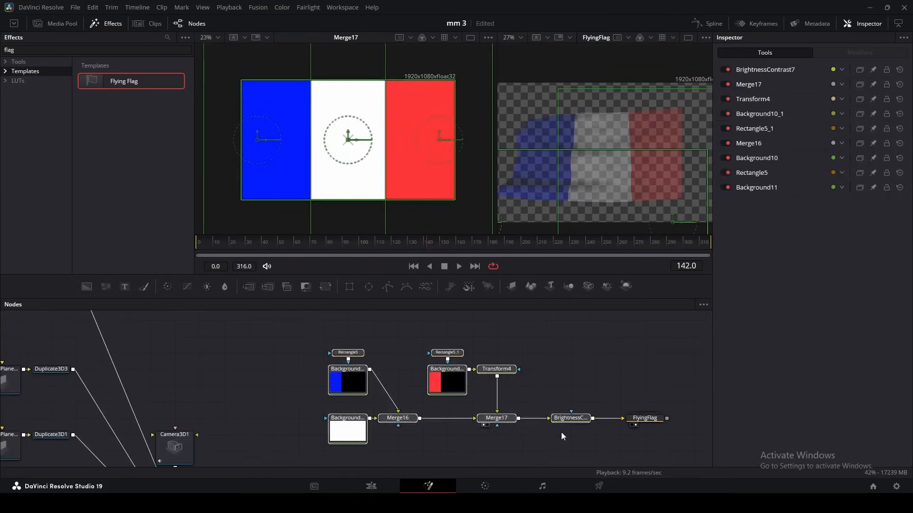
{"action": "key", "text": "ctrl+g"}
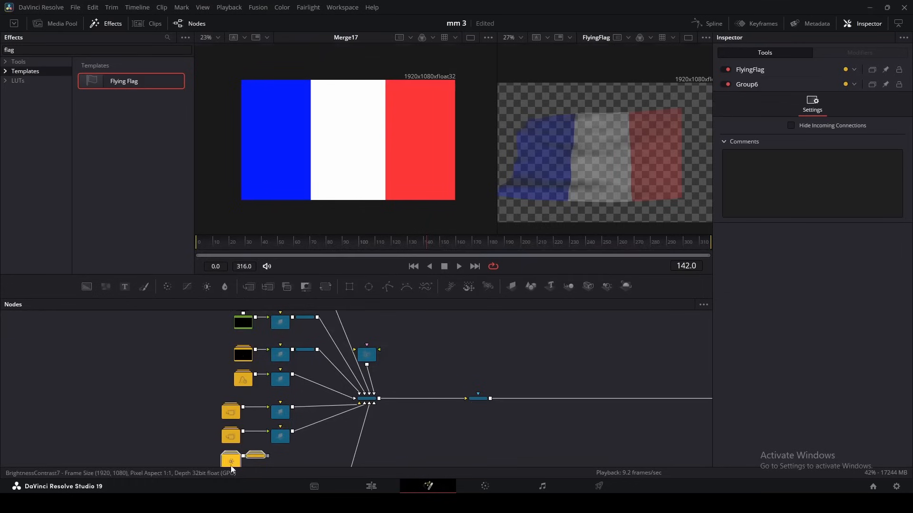
Place Group6 and FlyingFlag below Group5 and add an ImagePlane3D after FlyingFlag.
{"action": "left_click", "coordinate": [232, 465]}
{"action": "scroll", "coordinate": [270, 451], "scroll_direction": "up", "scroll_amount": 2}
{"action": "left_click_drag", "start_coordinate": [264, 457], "coordinate": [305, 415]}
{"action": "scroll", "coordinate": [302, 415], "scroll_direction": "up", "scroll_amount": 2}
{"action": "left_click", "coordinate": [298, 409]}
{"action": "left_click", "coordinate": [512, 287]}
Connect the flag's image plane to Merge3D1, move it to about X 0.65, Z -2.28, and scale it up.
{"action": "left_click_drag", "start_coordinate": [364, 407], "coordinate": [301, 229]}
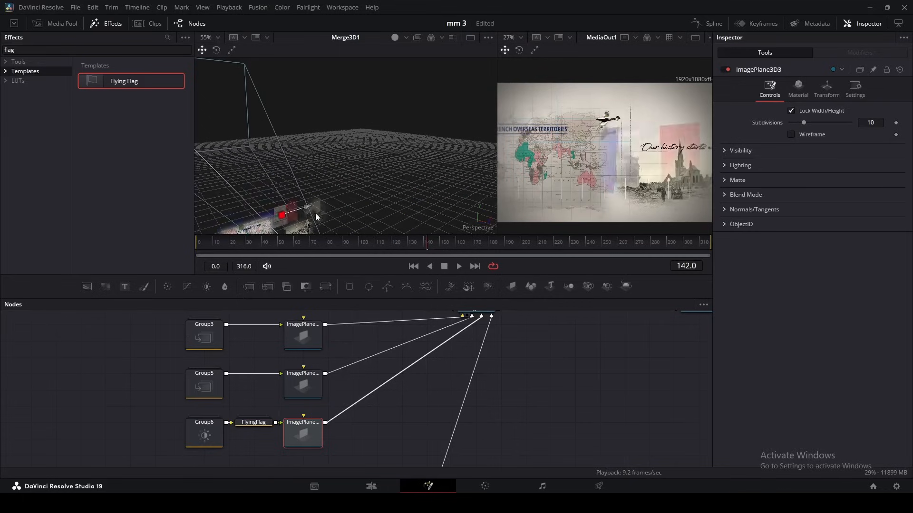
{"action": "left_click", "coordinate": [827, 88]}
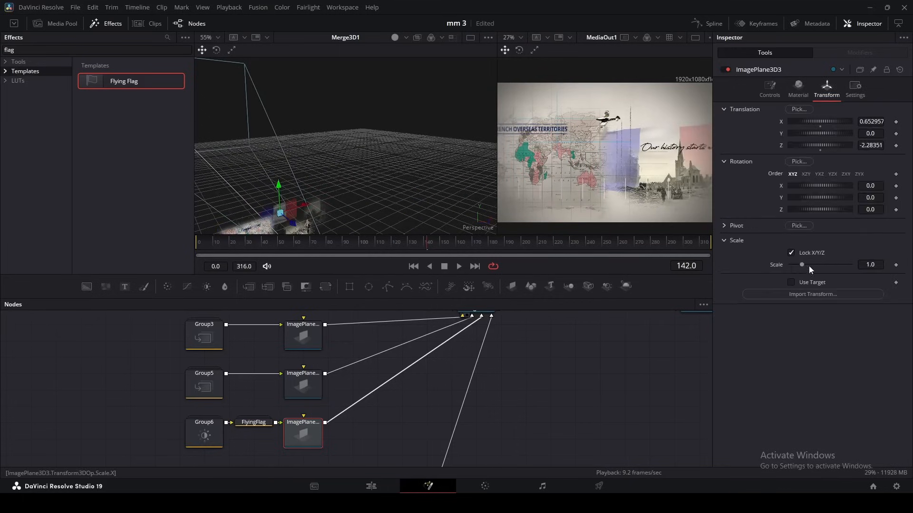
{"action": "left_click_drag", "start_coordinate": [801, 263], "coordinate": [806, 262]}
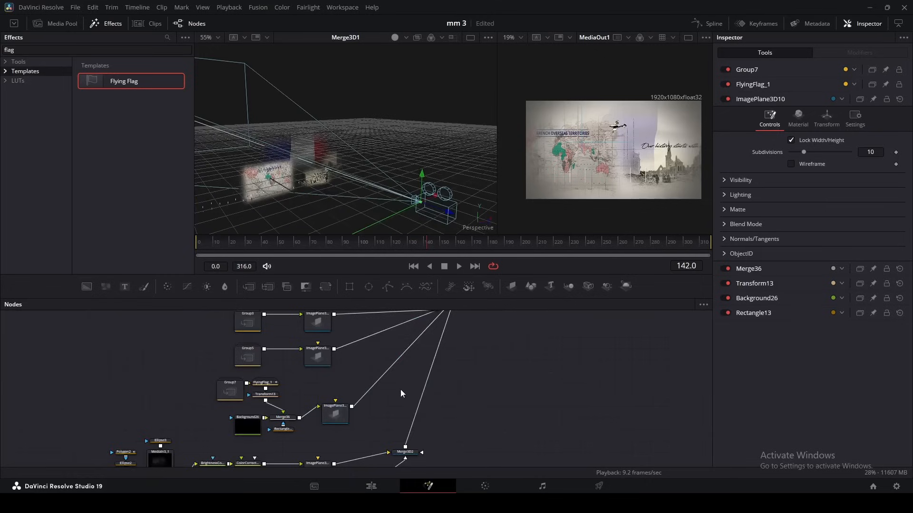
Line up the ImagePlane3D10 node with the other image planes and inspect the flag's placement in the 3D scene.
{"action": "left_click_drag", "start_coordinate": [408, 398], "coordinate": [397, 422]}
{"action": "left_click_drag", "start_coordinate": [331, 421], "coordinate": [353, 425]}
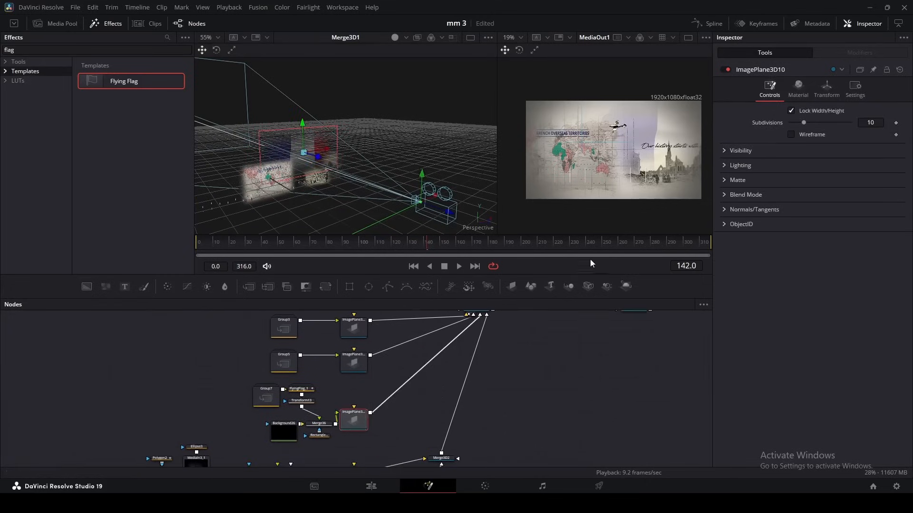
{"action": "left_click_drag", "start_coordinate": [304, 174], "coordinate": [381, 193]}
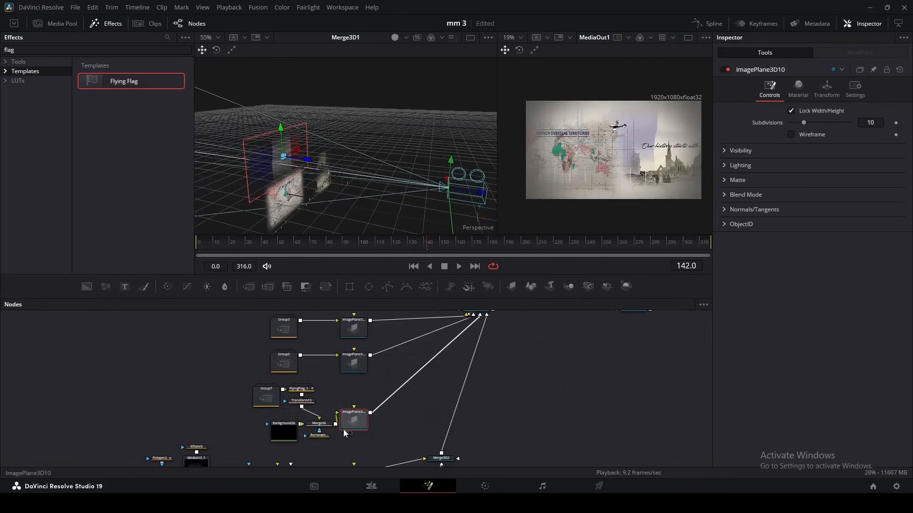
{"action": "scroll", "coordinate": [332, 434], "scroll_direction": "up", "scroll_amount": 2}
Examine Merge36 with its transparent background and soft-edged Rectangle13 mask, checking the alpha channel before returning to color.
{"action": "left_click", "coordinate": [307, 438]}
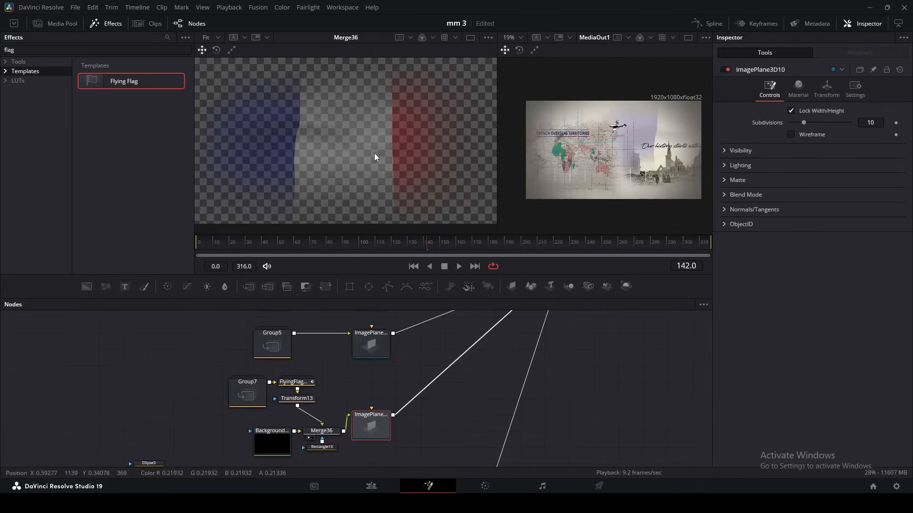
{"action": "left_click", "coordinate": [283, 440]}
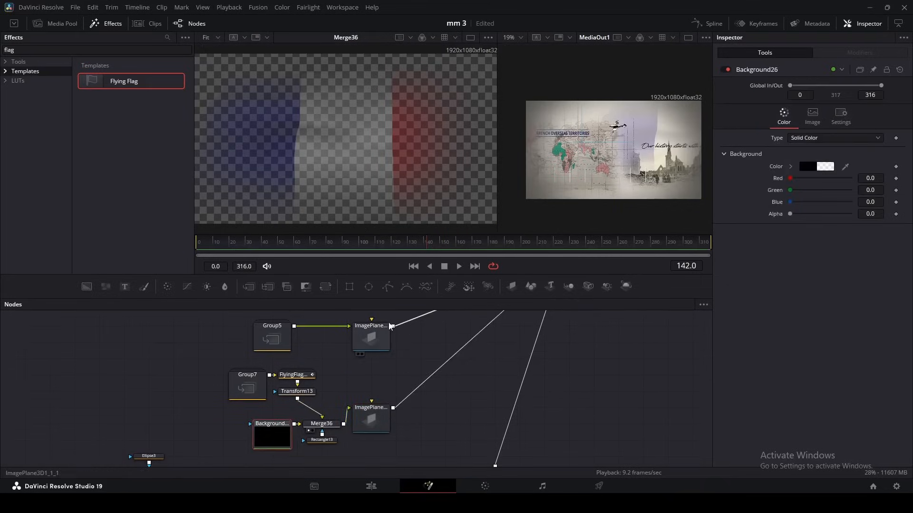
{"action": "left_click", "coordinate": [334, 441]}
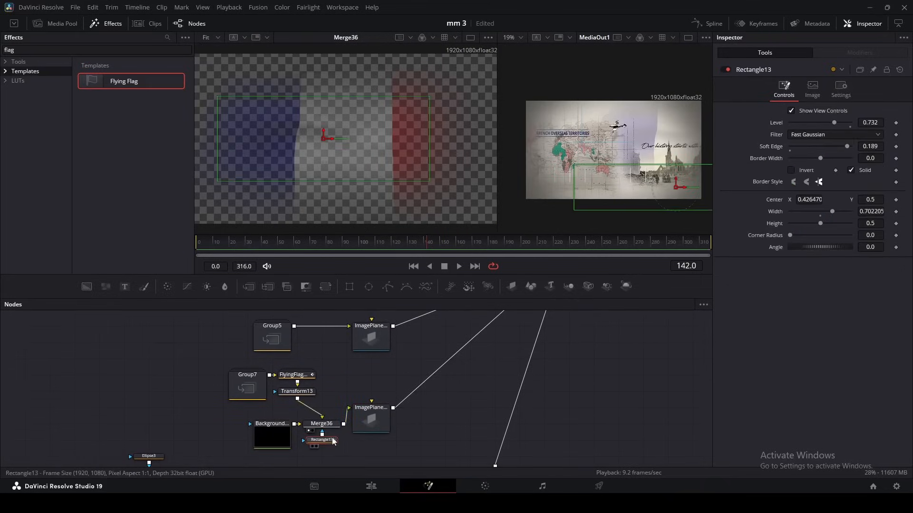
{"action": "left_click", "coordinate": [423, 39]}
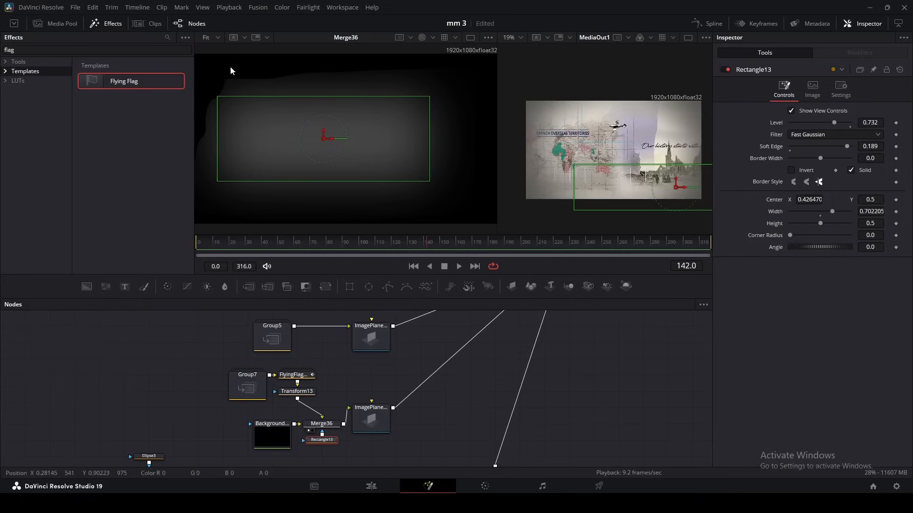
{"action": "key", "text": "c"}
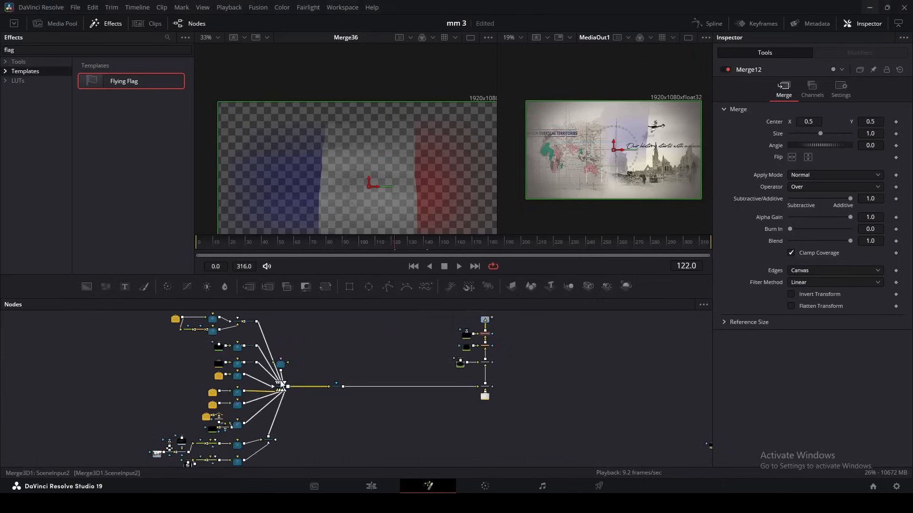
Show Merge3D1 in the viewer and inspect the flag behind the map and city from the front.
{"action": "key", "text": "1"}
{"action": "left_click_drag", "start_coordinate": [378, 175], "coordinate": [341, 216]}
{"action": "scroll", "coordinate": [342, 216], "scroll_direction": "up", "scroll_amount": 2}
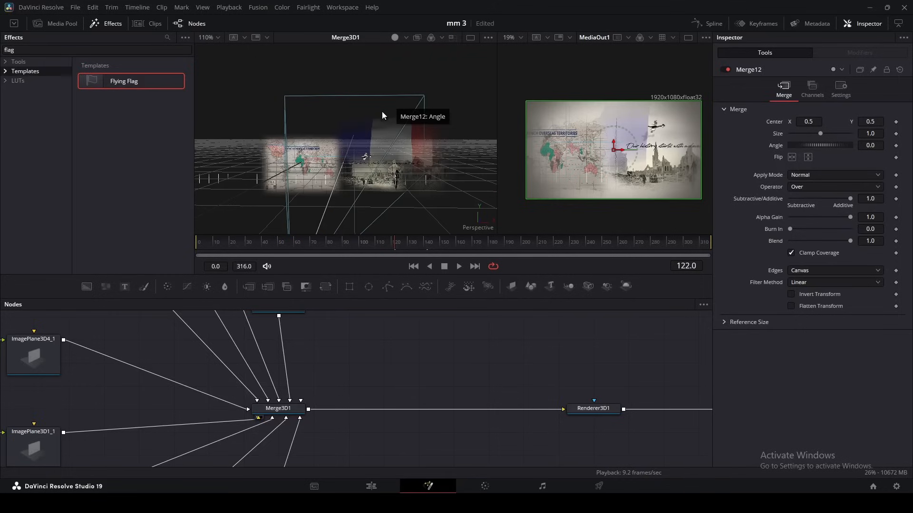
Show the blue cloud-sky image in the viewer and add a Luma Keyer after it.
{"action": "left_click_drag", "start_coordinate": [386, 109], "coordinate": [311, 176]}
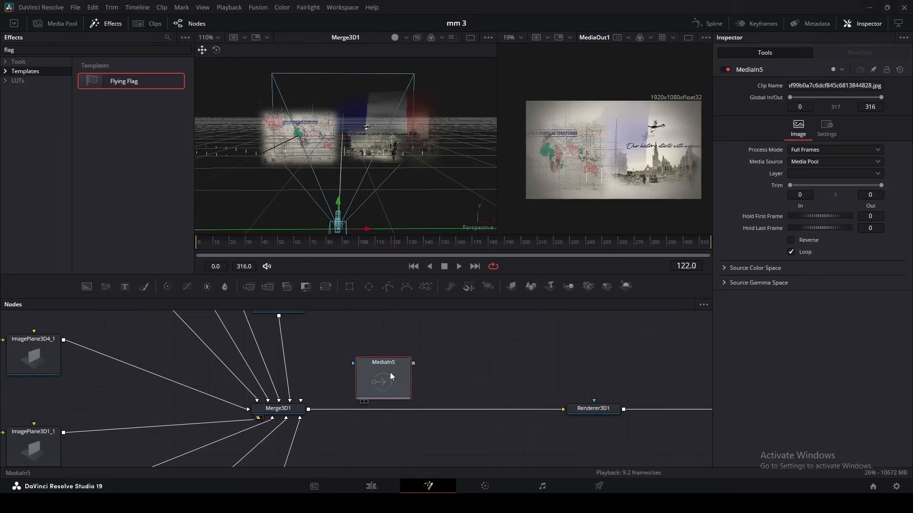
{"action": "left_click_drag", "start_coordinate": [389, 373], "coordinate": [390, 195]}
{"action": "left_click", "coordinate": [424, 363]}
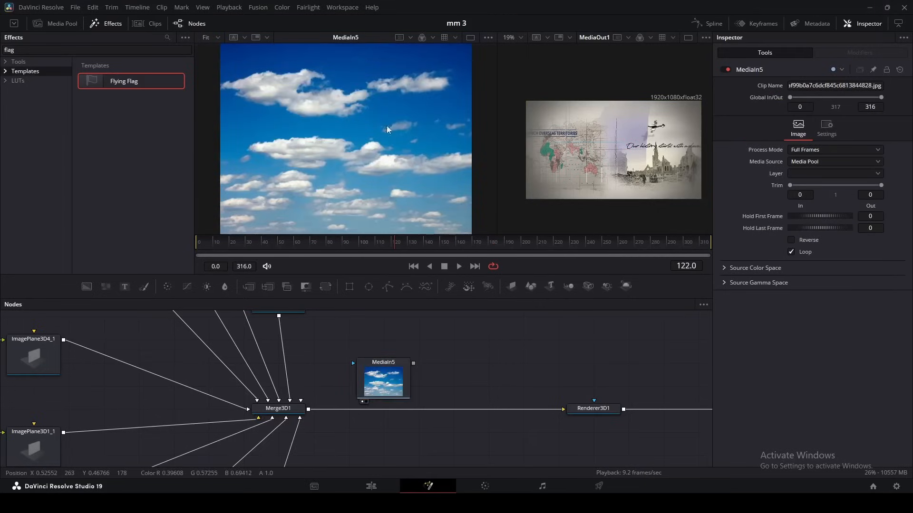
{"action": "left_click_drag", "start_coordinate": [386, 383], "coordinate": [385, 338]}
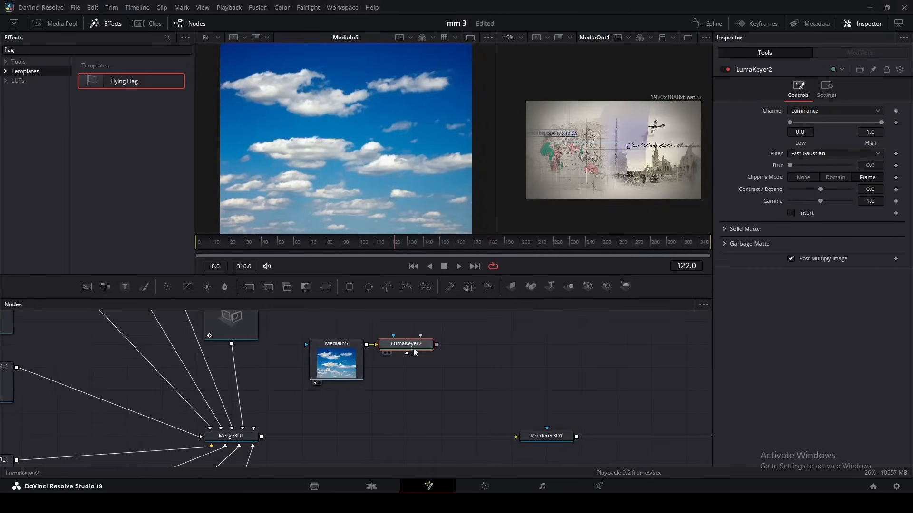
View the keyed sky and set the Luma Keyer's Low to 0.689 and High to 0.9 to isolate the clouds.
{"action": "key", "text": "1"}
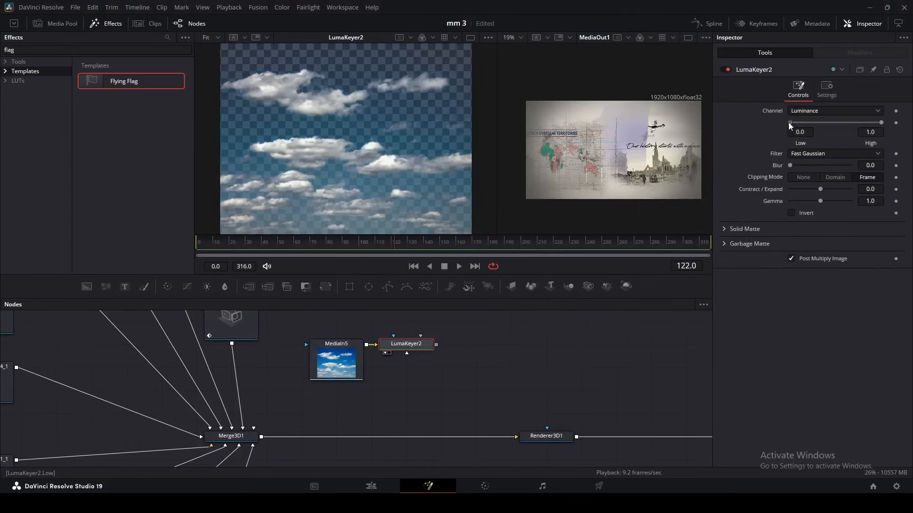
{"action": "left_click_drag", "start_coordinate": [882, 125], "coordinate": [873, 126]}
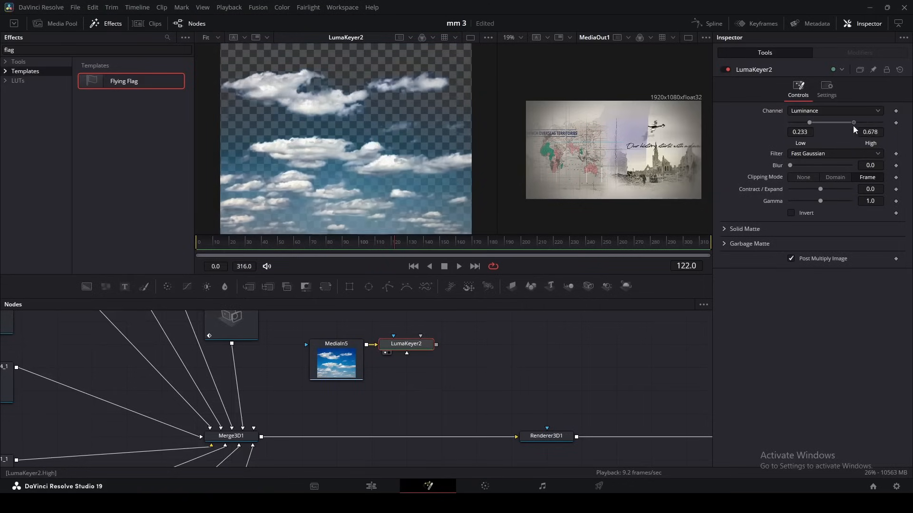
{"action": "left_click_drag", "start_coordinate": [810, 126], "coordinate": [840, 124]}
{"action": "left_click_drag", "start_coordinate": [842, 122], "coordinate": [843, 123]}
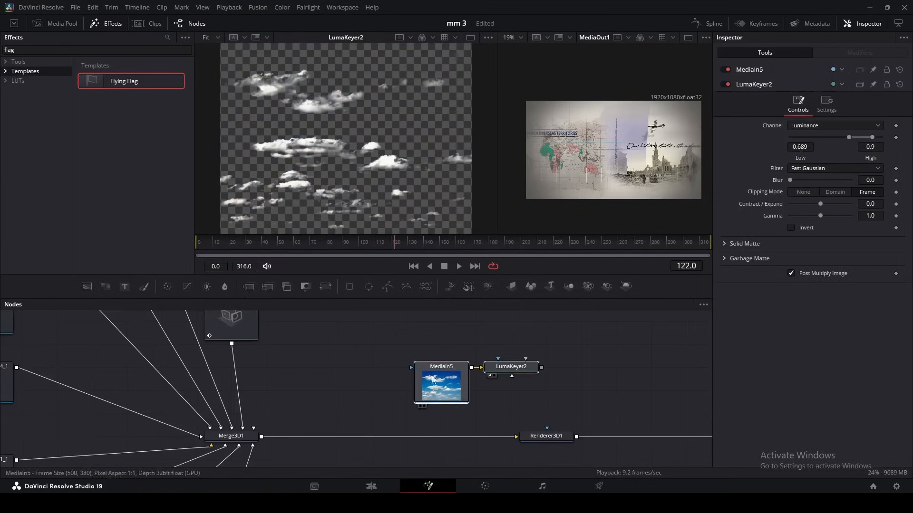
Mask the sky image with a rectangle slightly larger than the frame and lower the mask's Level to 0.898.
{"action": "left_click_drag", "start_coordinate": [350, 287], "coordinate": [412, 368]}
{"action": "left_click_drag", "start_coordinate": [408, 186], "coordinate": [479, 250]}
{"action": "scroll", "coordinate": [366, 137], "scroll_direction": "down", "scroll_amount": 2}
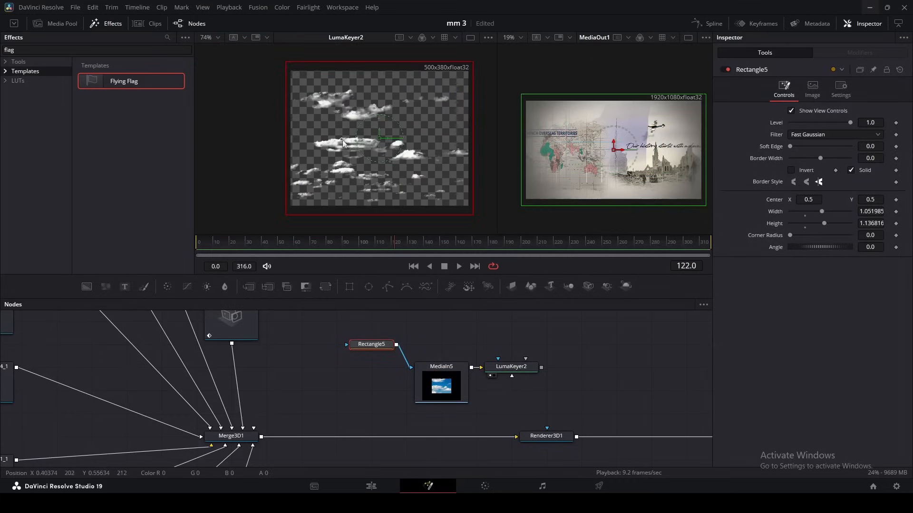
{"action": "scroll", "coordinate": [341, 136], "scroll_direction": "up", "scroll_amount": 2}
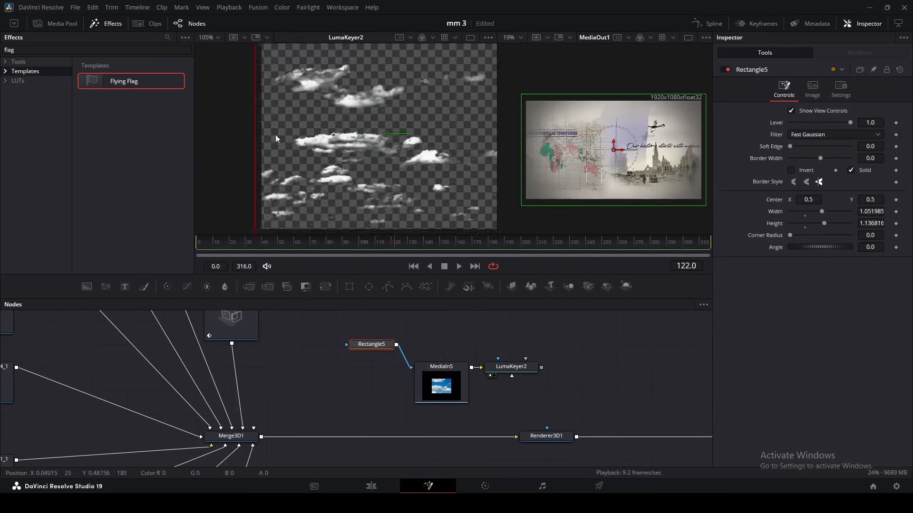
{"action": "mouse_move", "coordinate": [850, 123]}
{"action": "left_mouse_down"}
{"action": "mouse_move", "coordinate": [835, 126]}
{"action": "mouse_move", "coordinate": [851, 133]}
{"action": "mouse_move", "coordinate": [845, 127]}
{"action": "left_mouse_up"}
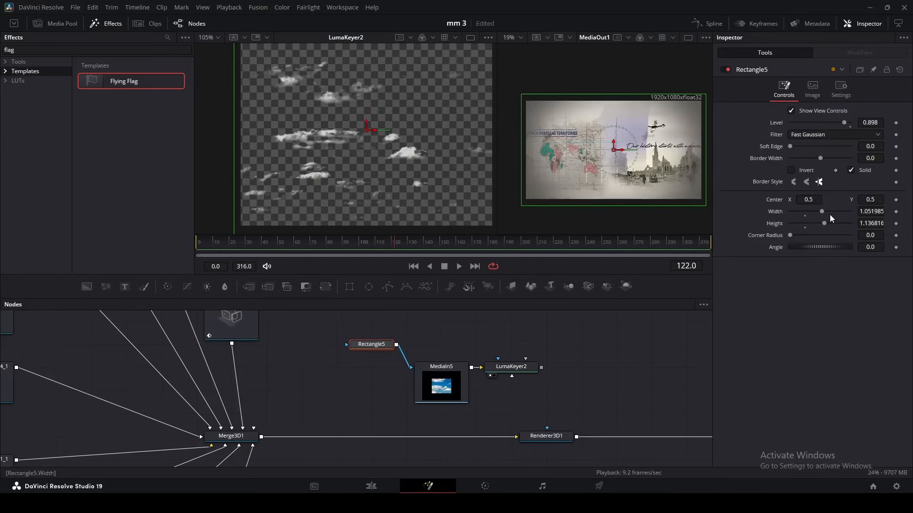
Delete the test sky image together with its rectangle mask and Luma Keyer.
{"action": "left_click", "coordinate": [511, 367]}
{"action": "left_click_drag", "start_coordinate": [581, 407], "coordinate": [383, 331]}
{"action": "key", "text": "Delete"}
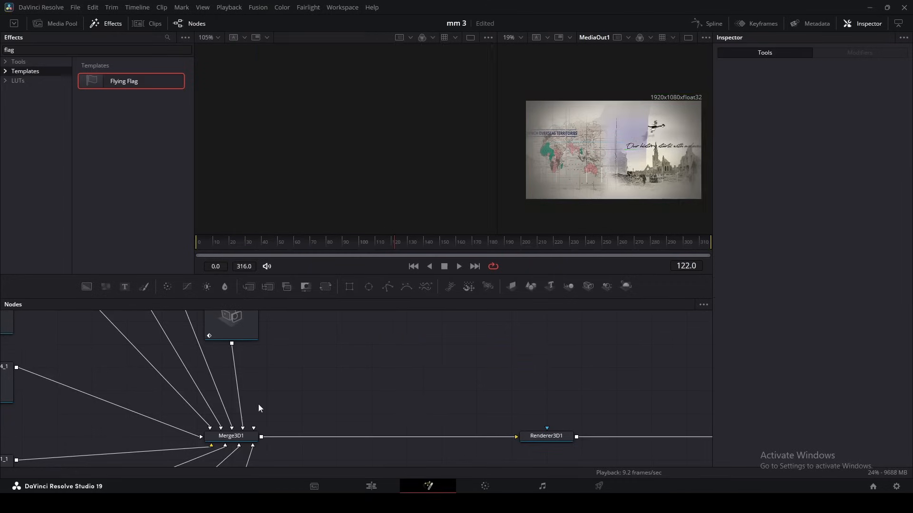
Show Merge3D1 in the viewer and inspect the clouds around the map in the 3D scene.
{"action": "left_click", "coordinate": [231, 436]}
{"action": "key", "text": "1"}
{"action": "left_click", "coordinate": [338, 407]}
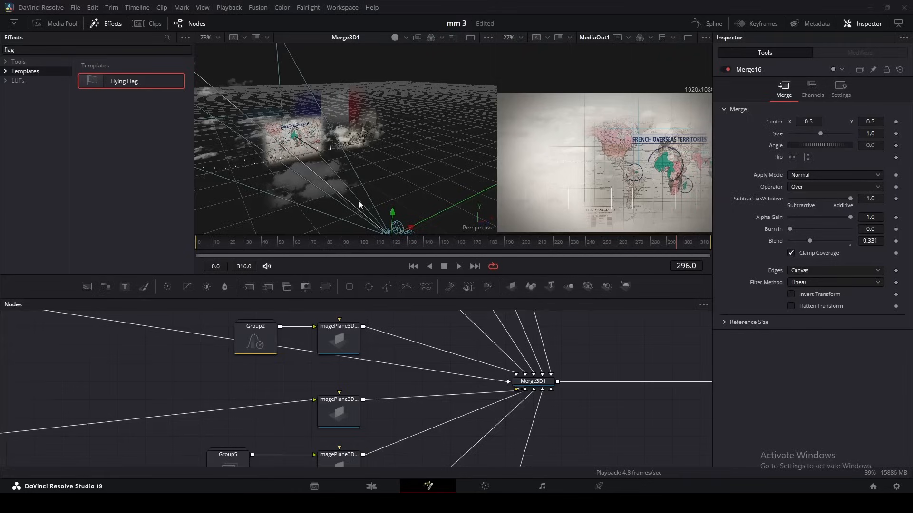
{"action": "left_click_drag", "start_coordinate": [313, 164], "coordinate": [480, 102]}
{"action": "scroll", "coordinate": [307, 378], "scroll_direction": "down", "scroll_amount": 5}
Show Merge17 in the viewer and compare its clouds over the map with the final output.
{"action": "left_click_drag", "start_coordinate": [170, 412], "coordinate": [654, 332]}
{"action": "scroll", "coordinate": [412, 414], "scroll_direction": "up", "scroll_amount": 10}
{"action": "left_click_drag", "start_coordinate": [465, 431], "coordinate": [366, 152]}
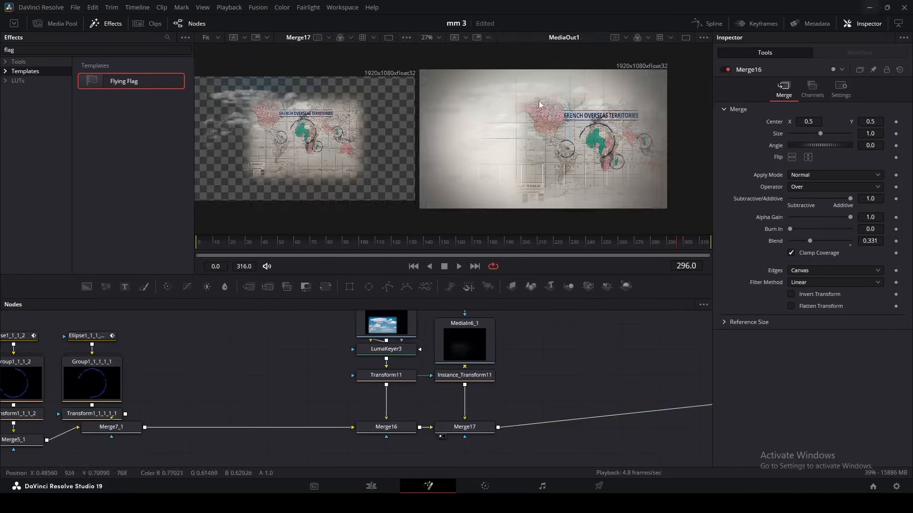
{"action": "scroll", "coordinate": [547, 110], "scroll_direction": "up", "scroll_amount": 5}
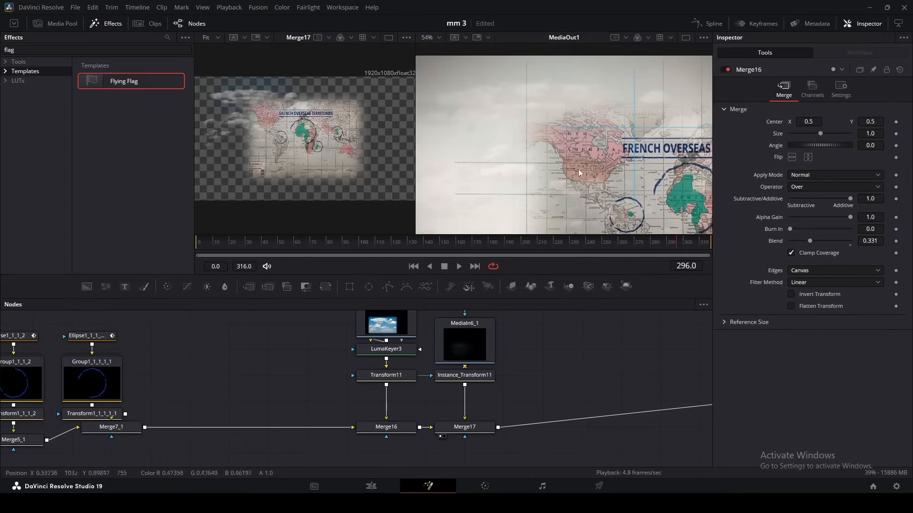
{"action": "scroll", "coordinate": [539, 114], "scroll_direction": "down", "scroll_amount": 2}
Examine the keyed cloud branch from MediaIn6 through LumaKeyer3 to Transform11.
{"action": "left_click_drag", "start_coordinate": [408, 377], "coordinate": [336, 158]}
{"action": "scroll", "coordinate": [279, 155], "scroll_direction": "down", "scroll_amount": 2}
{"action": "scroll", "coordinate": [410, 370], "scroll_direction": "up", "scroll_amount": 1}
{"action": "scroll", "coordinate": [400, 368], "scroll_direction": "up", "scroll_amount": 1}
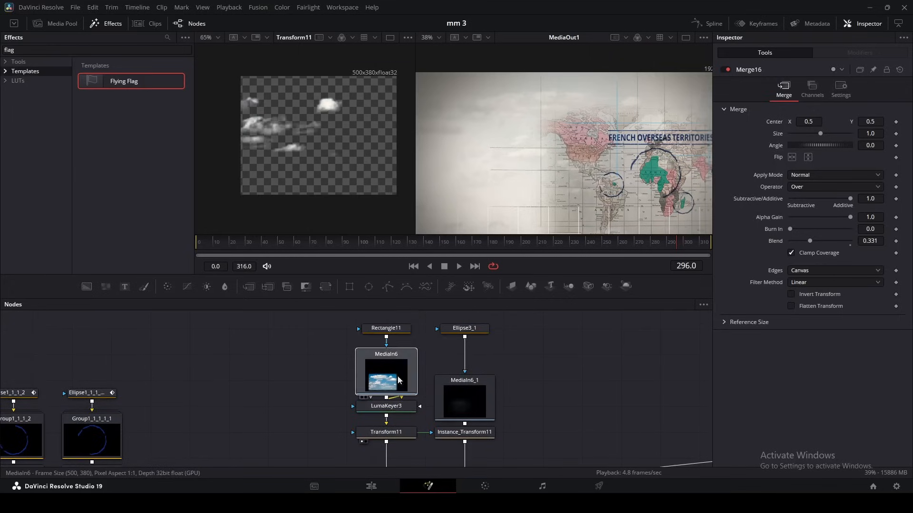
{"action": "left_click_drag", "start_coordinate": [402, 385], "coordinate": [308, 128]}
{"action": "left_click_drag", "start_coordinate": [406, 429], "coordinate": [282, 133]}
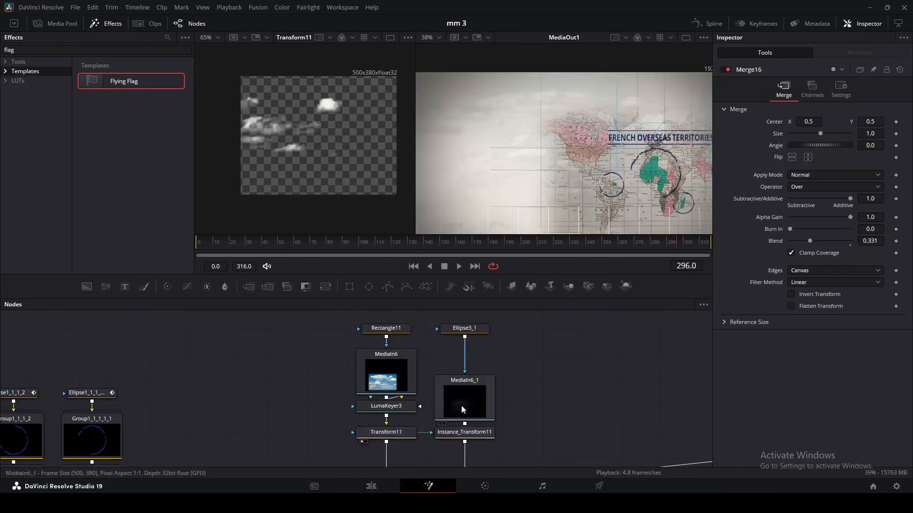
{"action": "scroll", "coordinate": [445, 429], "scroll_direction": "down", "scroll_amount": 2}
Inspect Merge16's blend, Merge17 and the MediaIn6_1 cloud copy with its Ellipse3_1 mask settings against the final output.
{"action": "left_click", "coordinate": [400, 431]}
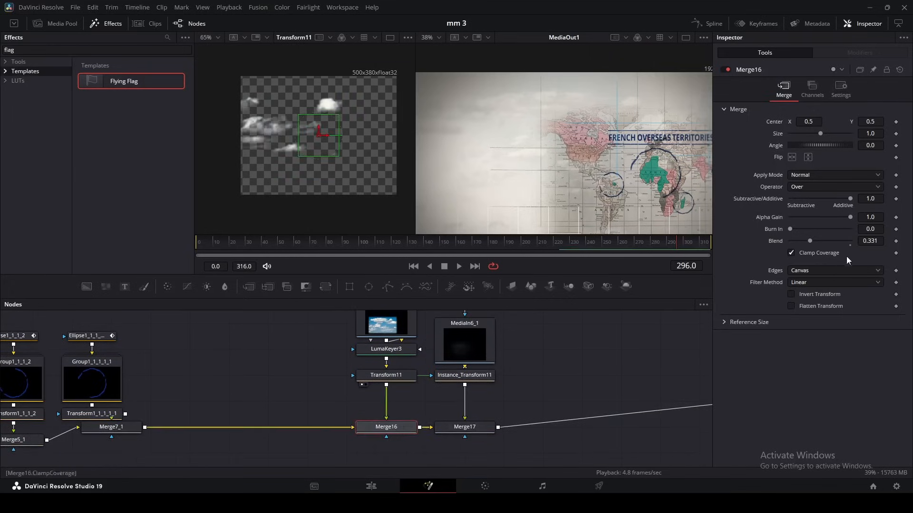
{"action": "left_click_drag", "start_coordinate": [476, 428], "coordinate": [293, 154]}
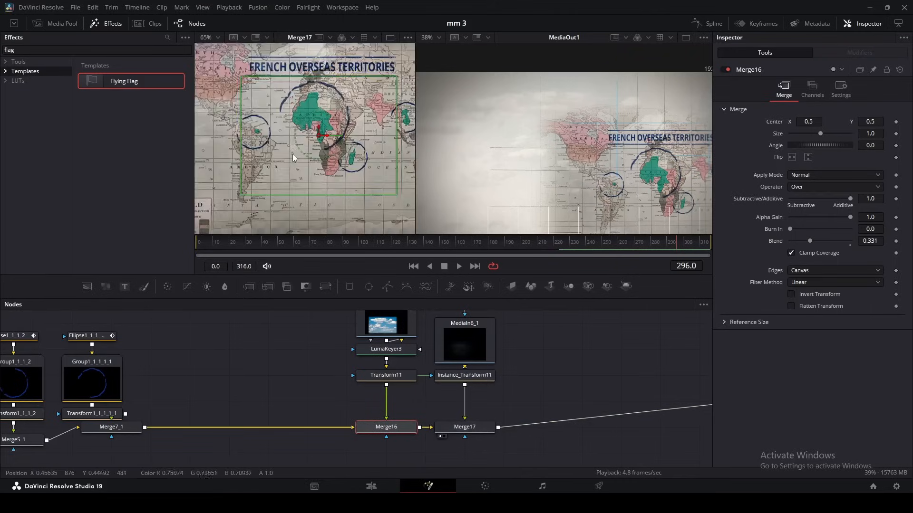
{"action": "left_click_drag", "start_coordinate": [484, 343], "coordinate": [340, 127]}
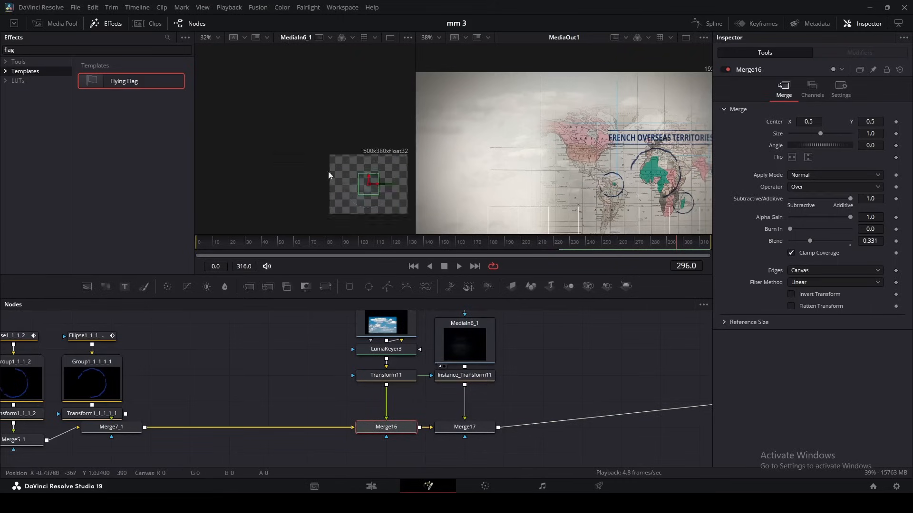
{"action": "scroll", "coordinate": [478, 333], "scroll_direction": "up", "scroll_amount": 2}
{"action": "left_click", "coordinate": [464, 328]}
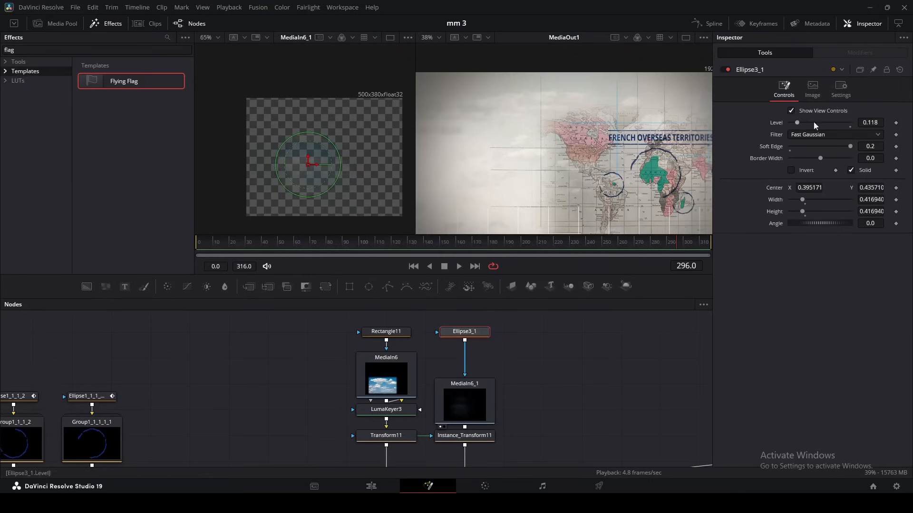
{"action": "scroll", "coordinate": [329, 384], "scroll_direction": "down", "scroll_amount": 2}
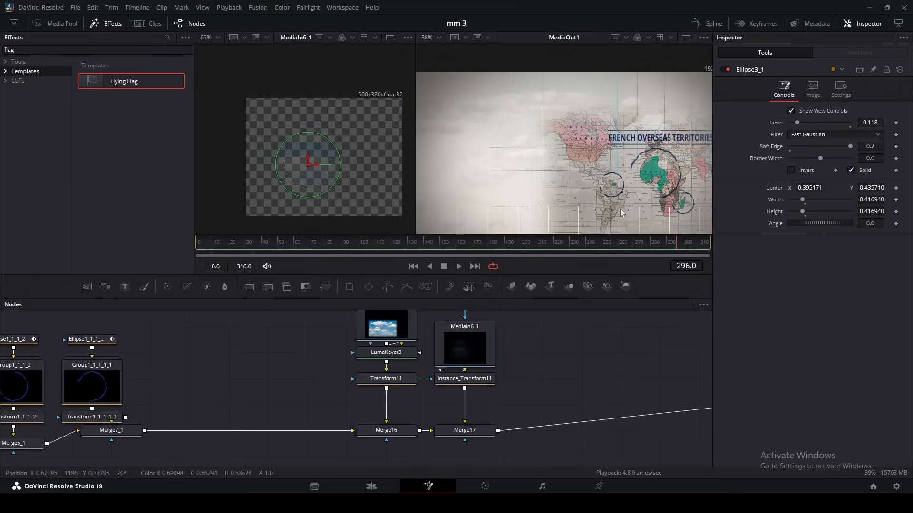
{"action": "scroll", "coordinate": [540, 99], "scroll_direction": "up", "scroll_amount": 3}
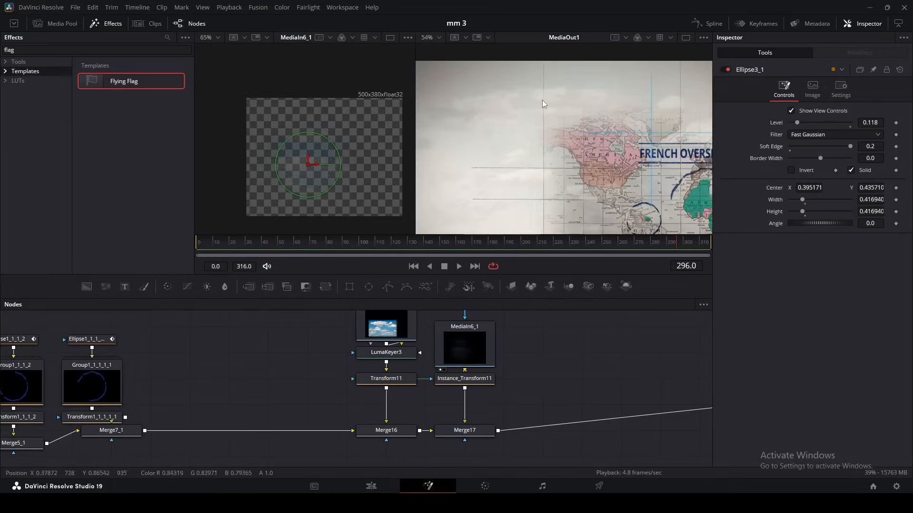
{"action": "left_click_drag", "start_coordinate": [567, 76], "coordinate": [540, 98]}
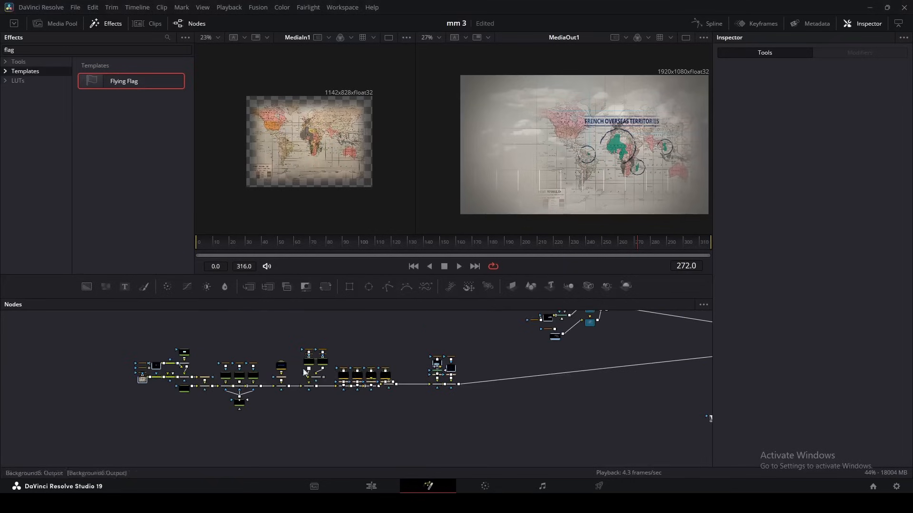
Group all of the map's source nodes into one group and move it closer to the 3D nodes.
{"action": "left_click_drag", "start_coordinate": [90, 328], "coordinate": [452, 415]}
{"action": "key", "text": "ctrl+g"}
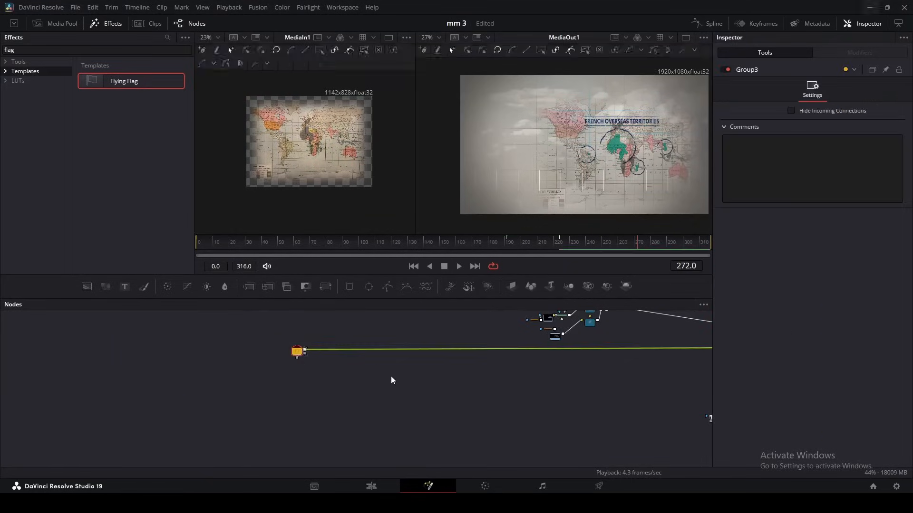
{"action": "left_click_drag", "start_coordinate": [300, 356], "coordinate": [690, 381]}
{"action": "left_click_drag", "start_coordinate": [637, 380], "coordinate": [646, 339]}
Examine the Paper1_2 background feeding Merge11 and the Ellipse4_2 vignette mask, and return to Merge3D1.
{"action": "scroll", "coordinate": [647, 339], "scroll_direction": "up", "scroll_amount": 3}
{"action": "left_click_drag", "start_coordinate": [570, 319], "coordinate": [570, 328]}
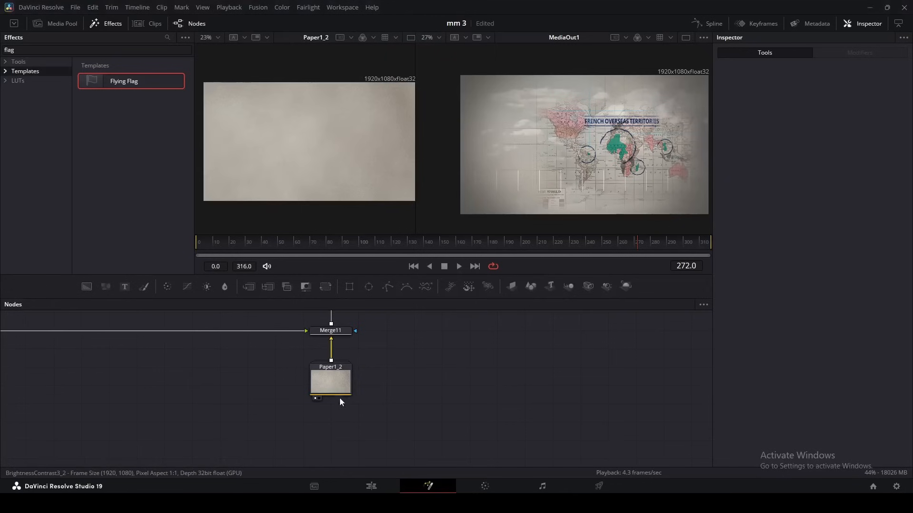
{"action": "left_click", "coordinate": [338, 393]}
{"action": "left_click_drag", "start_coordinate": [385, 347], "coordinate": [522, 347]}
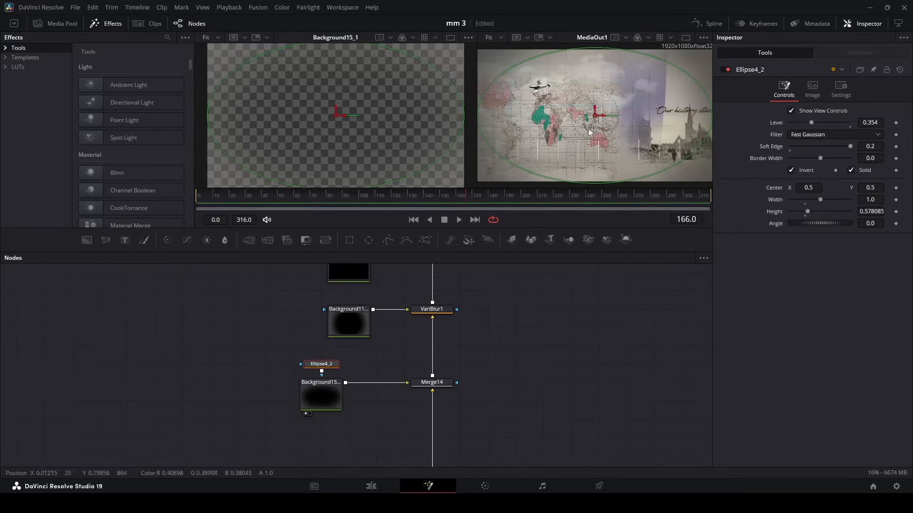
{"action": "left_click_drag", "start_coordinate": [477, 145], "coordinate": [373, 146]}
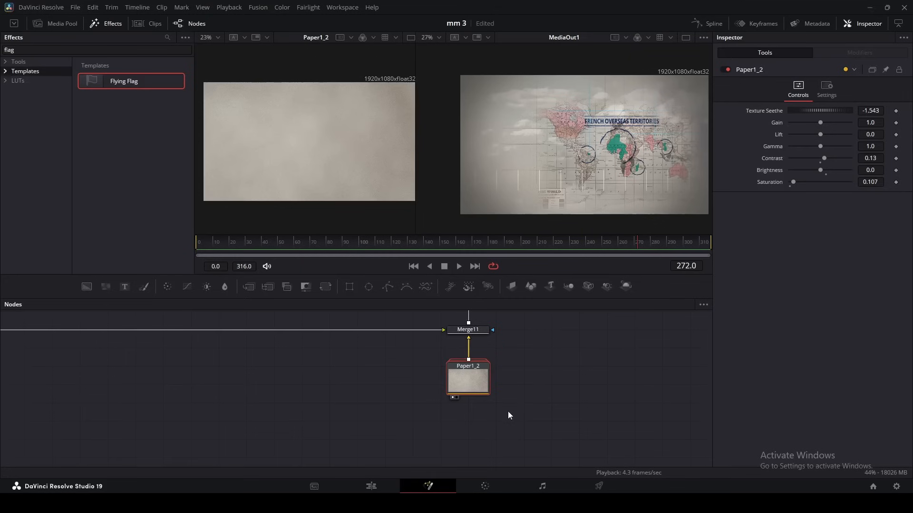
{"action": "scroll", "coordinate": [320, 381], "scroll_direction": "up", "scroll_amount": 3}
{"action": "scroll", "coordinate": [320, 382], "scroll_direction": "up", "scroll_amount": 3}
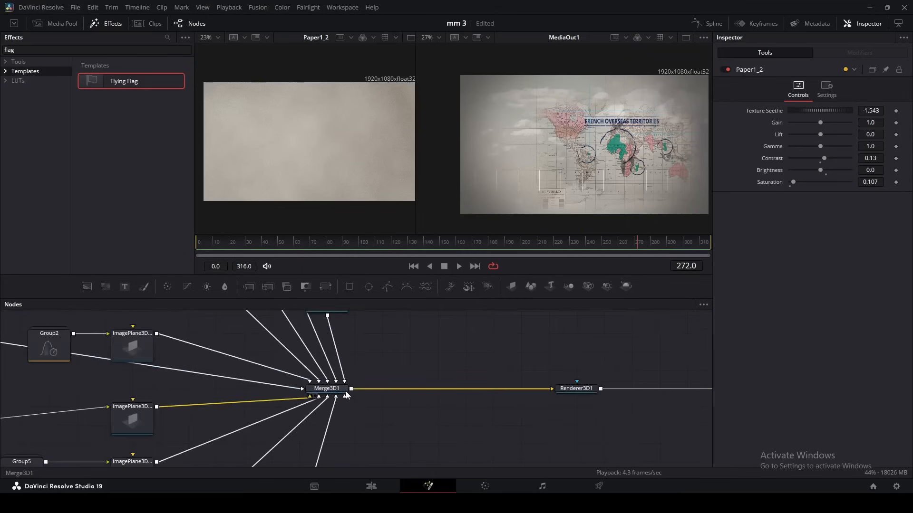
{"action": "left_click_drag", "start_coordinate": [346, 392], "coordinate": [219, 198]}
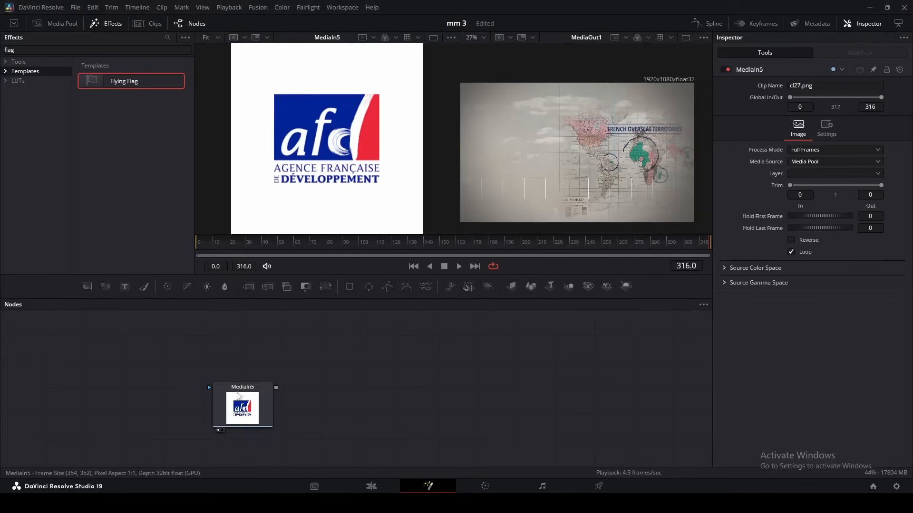
Key out the white of the AFD logo cl27.png with a Luma Keyer and set its Brightness/Contrast node's Brightness to -0.16.
{"action": "scroll", "coordinate": [312, 362], "scroll_direction": "up", "scroll_amount": 2}
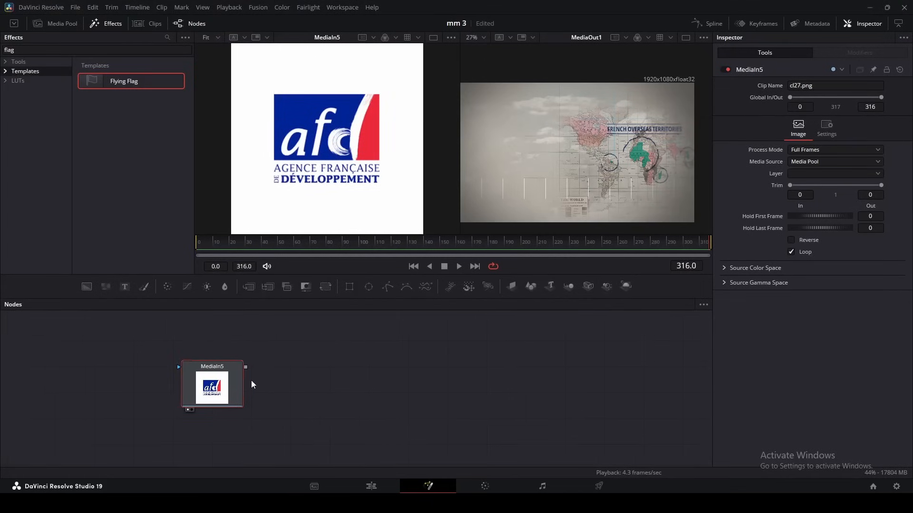
{"action": "key", "text": "shift+space"}
{"action": "type", "text": "luma"}
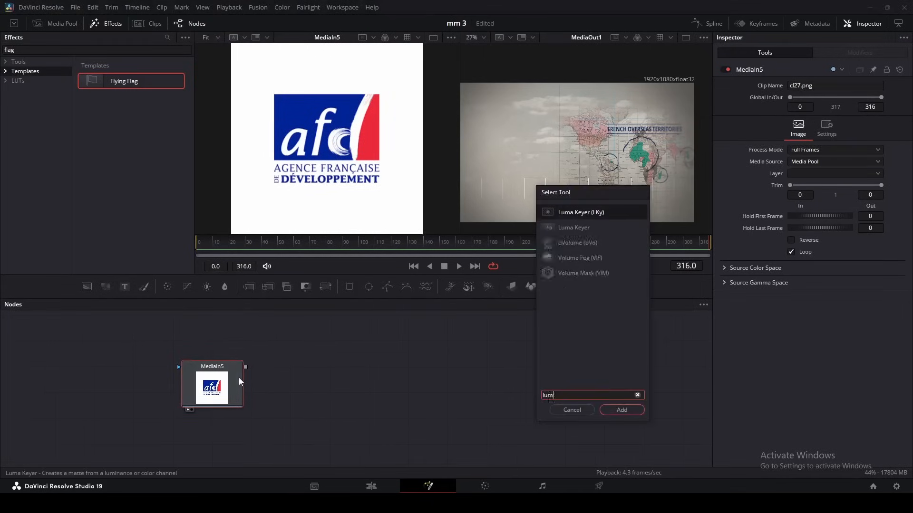
{"action": "left_click", "coordinate": [624, 410]}
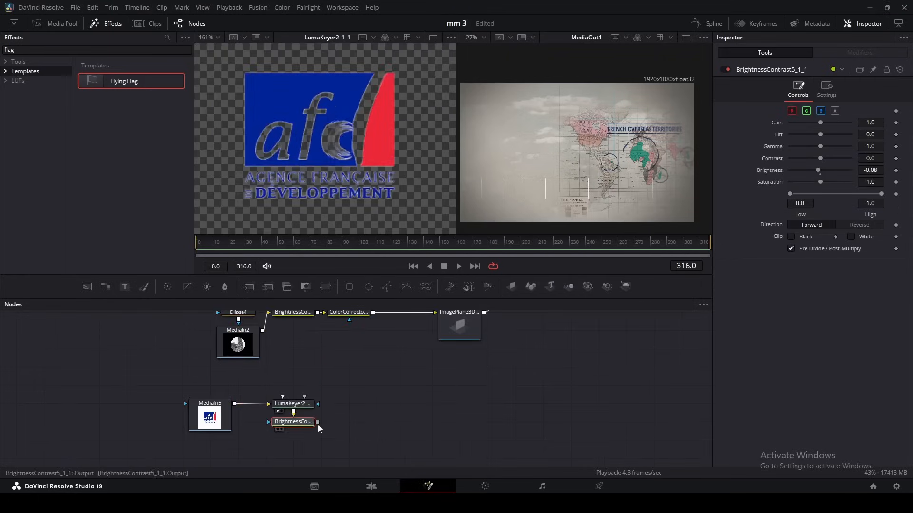
{"action": "key", "text": "1"}
{"action": "left_click_drag", "start_coordinate": [818, 170], "coordinate": [817, 170]}
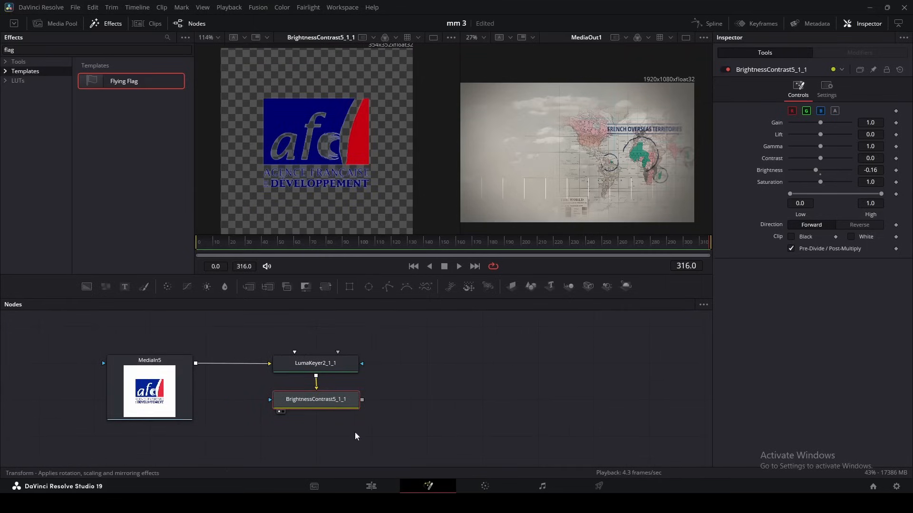
Add a Transform after the logo's Brightness/Contrast node and show it in the viewer.
{"action": "left_click", "coordinate": [325, 285]}
{"action": "key", "text": "1"}
{"action": "left_click", "coordinate": [455, 382]}
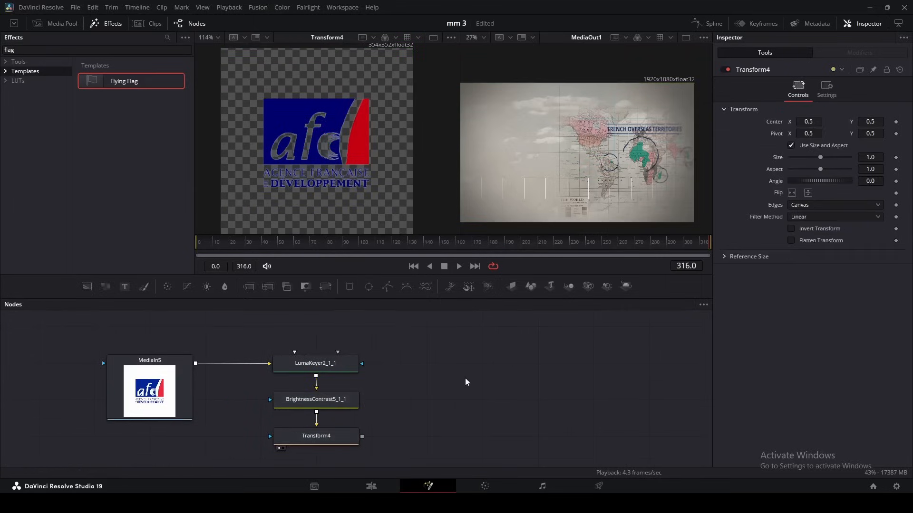
Add a solid black Background below the logo image and merge the transformed logo over it.
{"action": "scroll", "coordinate": [477, 370], "scroll_direction": "down", "scroll_amount": 2}
{"action": "left_click_drag", "start_coordinate": [87, 287], "coordinate": [209, 412]}
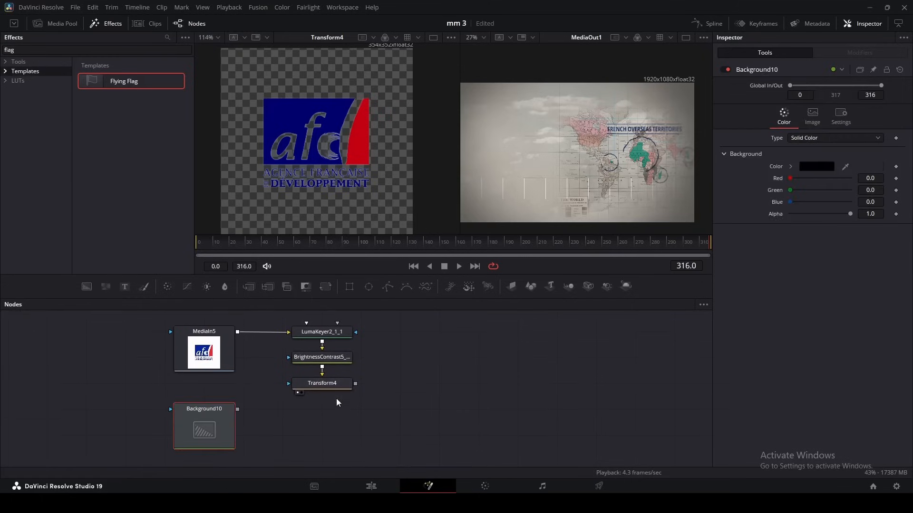
{"action": "left_click_drag", "start_coordinate": [356, 384], "coordinate": [237, 409]}
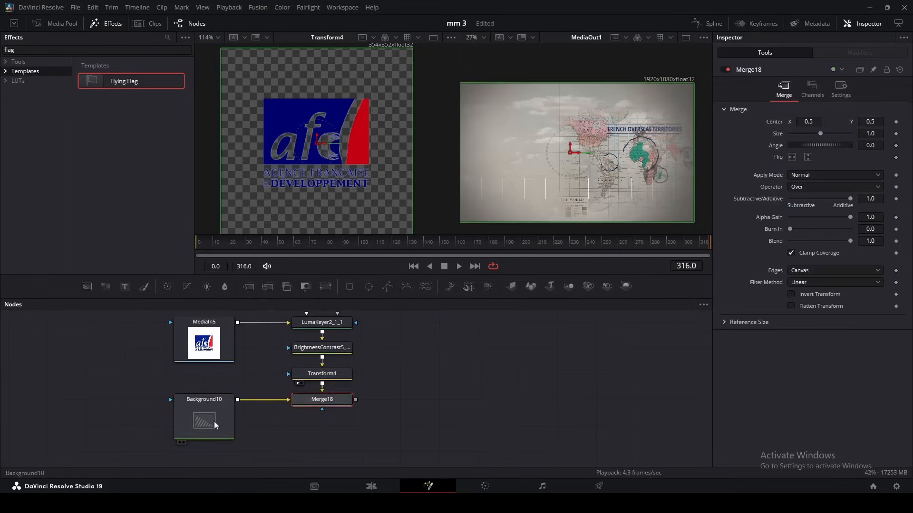
Make Background10 fully transparent with alpha 0, view Merge18, and enlarge the logo in Transform4.
{"action": "left_click_drag", "start_coordinate": [850, 214], "coordinate": [590, 239]}
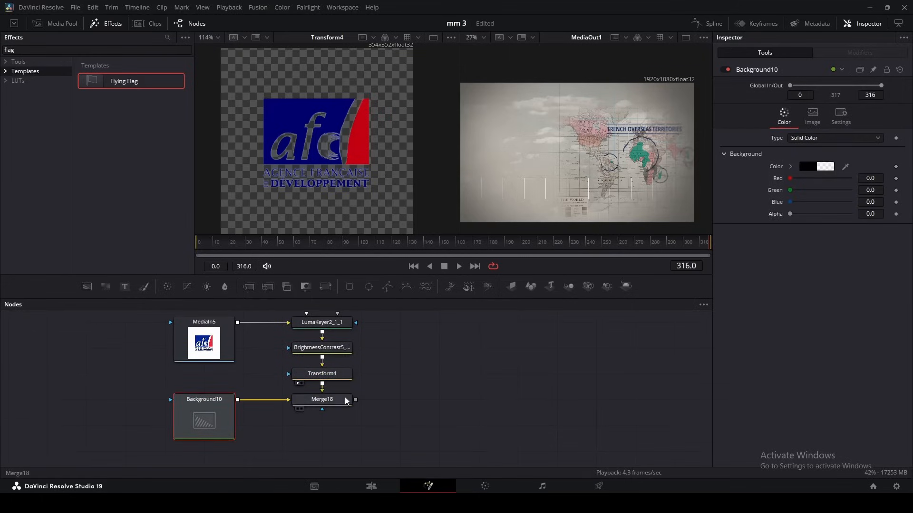
{"action": "key", "text": "1"}
{"action": "left_click", "coordinate": [322, 374]}
{"action": "left_click_drag", "start_coordinate": [825, 160], "coordinate": [835, 158]}
Paste the fine-grain FastNoise node (Scale 1290) and connect it as Merge18's effect mask.
{"action": "key", "text": "ctrl+v"}
{"action": "key", "text": "2"}
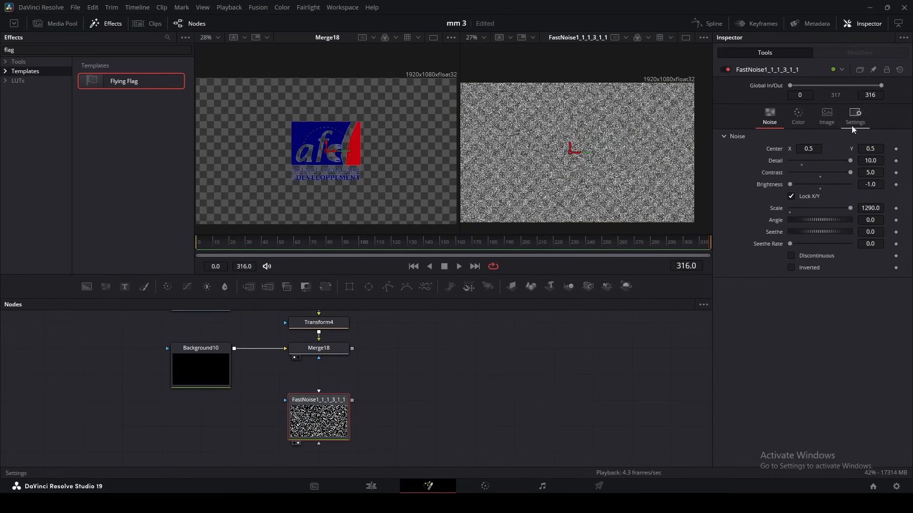
{"action": "left_click", "coordinate": [801, 120]}
{"action": "left_click", "coordinate": [766, 120]}
{"action": "left_click_drag", "start_coordinate": [353, 401], "coordinate": [339, 354]}
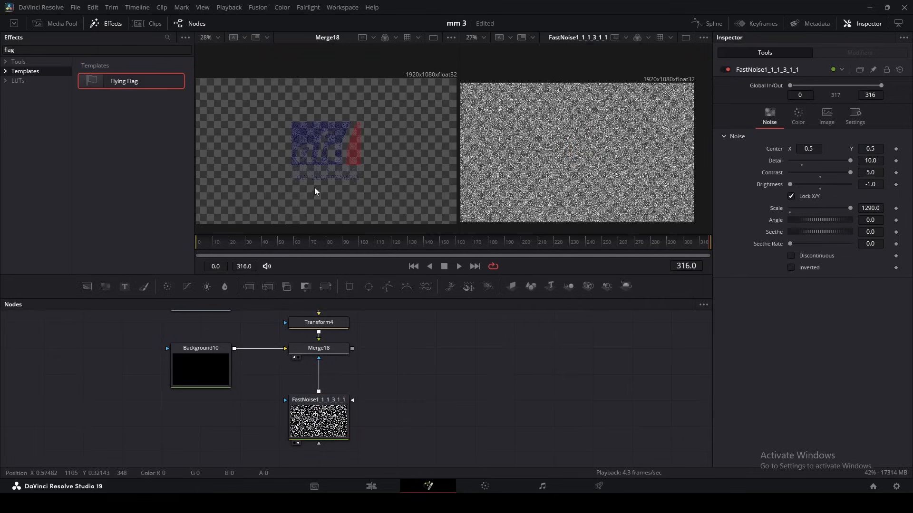
Paste the soft round FastNoise node (Scale 330) and merge it with the fine-grain noise feeding Merge18's mask.
{"action": "key", "text": "ctrl+v"}
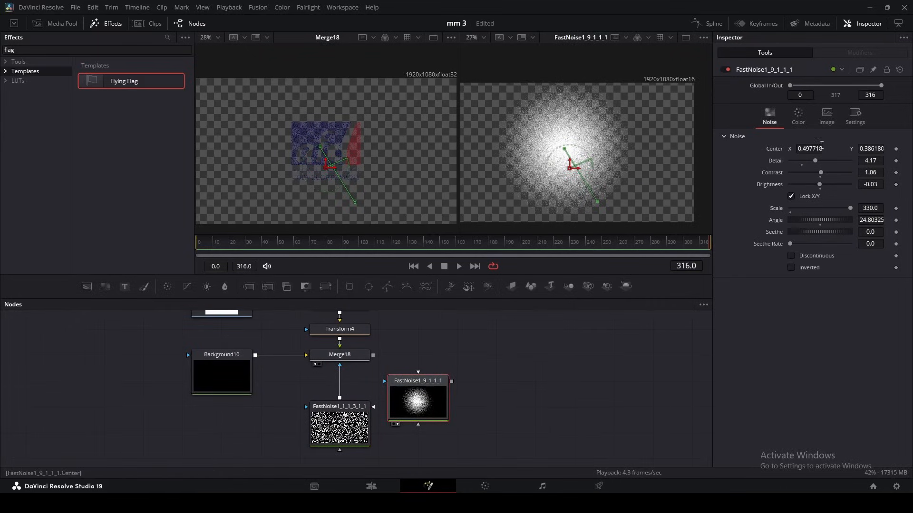
{"action": "left_click", "coordinate": [804, 118]}
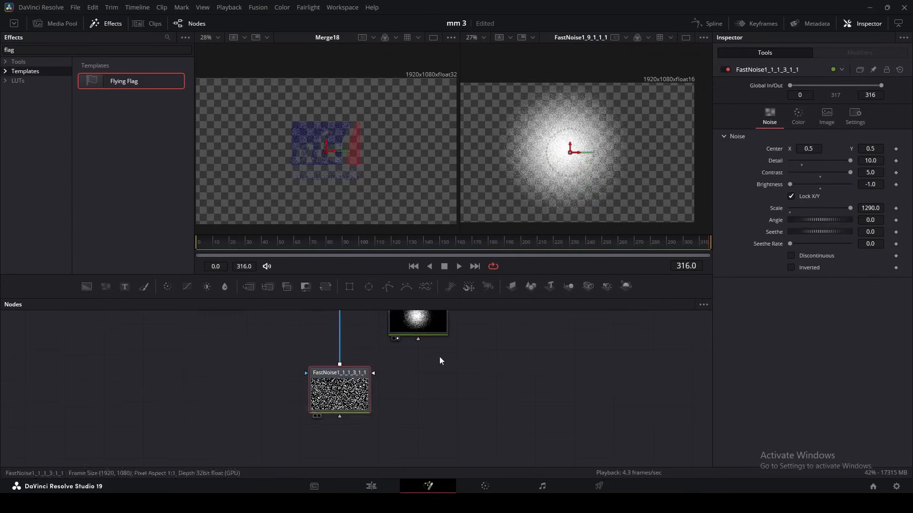
{"action": "scroll", "coordinate": [439, 356], "scroll_direction": "up", "scroll_amount": 1}
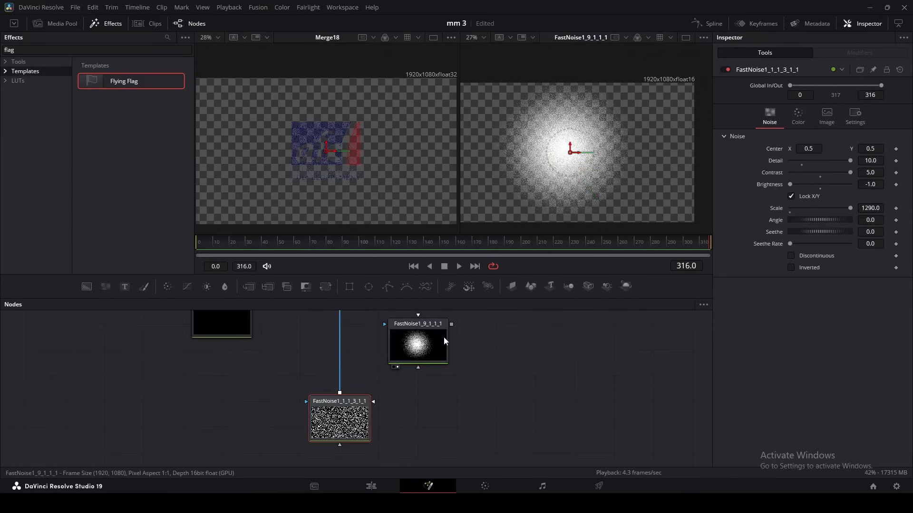
{"action": "left_click_drag", "start_coordinate": [452, 328], "coordinate": [340, 399]}
{"action": "scroll", "coordinate": [320, 147], "scroll_direction": "up", "scroll_amount": 5}
{"action": "scroll", "coordinate": [287, 155], "scroll_direction": "down", "scroll_amount": 3}
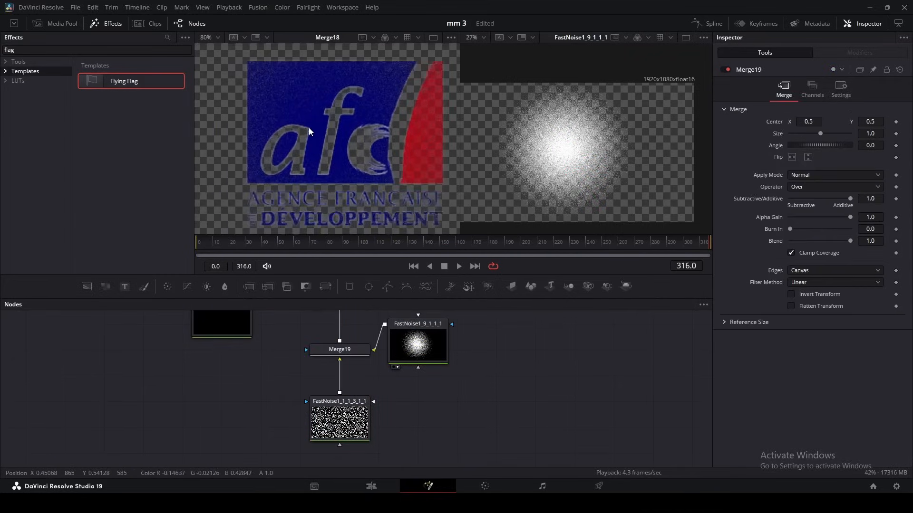
Merge the Merge18 logo composite over a new Background with alpha 0, and group the upstream logo and noise nodes.
{"action": "left_click_drag", "start_coordinate": [86, 287], "coordinate": [374, 435]}
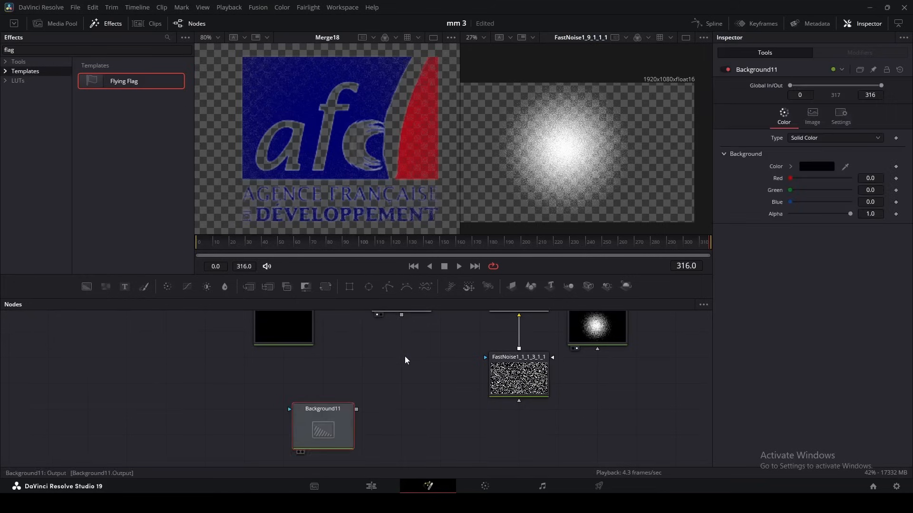
{"action": "left_click_drag", "start_coordinate": [402, 320], "coordinate": [360, 409]}
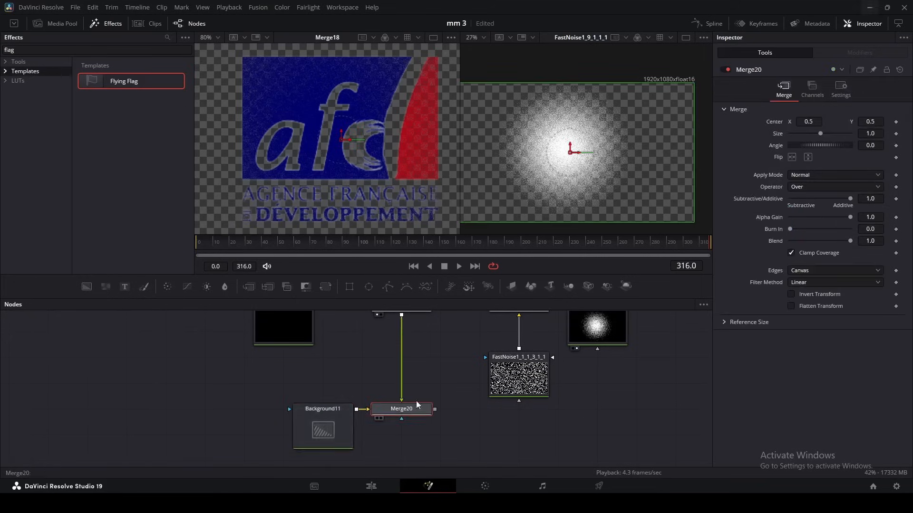
{"action": "scroll", "coordinate": [417, 397], "scroll_direction": "down", "scroll_amount": 3}
{"action": "left_click_drag", "start_coordinate": [529, 444], "coordinate": [213, 313]}
{"action": "key", "text": "ctrl+g"}
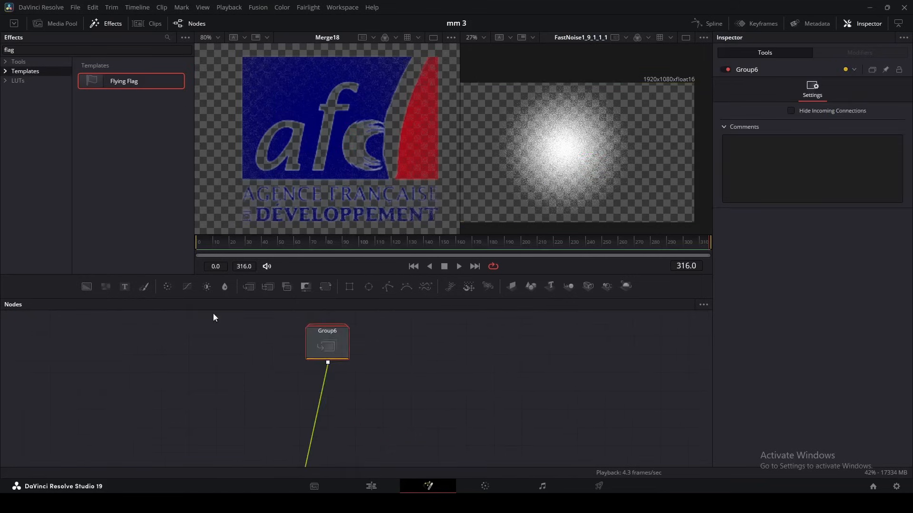
{"action": "left_click_drag", "start_coordinate": [319, 341], "coordinate": [287, 441]}
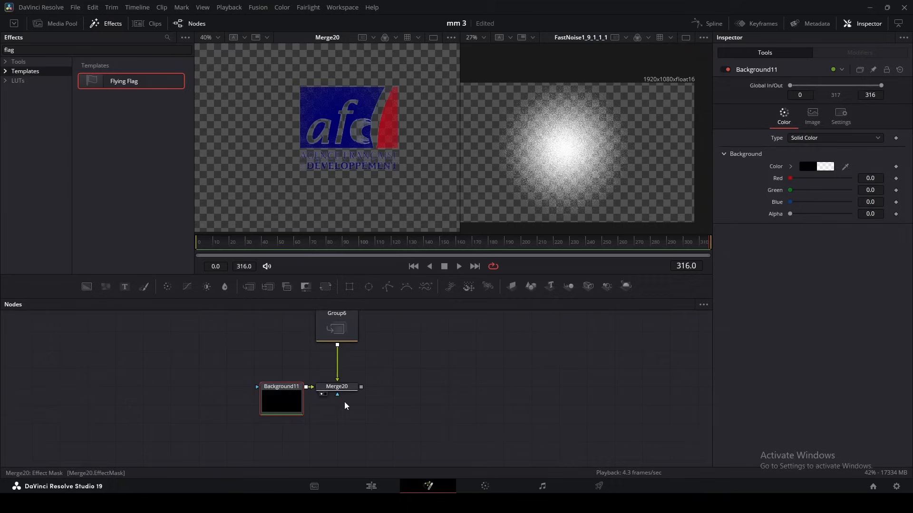
{"action": "left_click", "coordinate": [351, 391]}
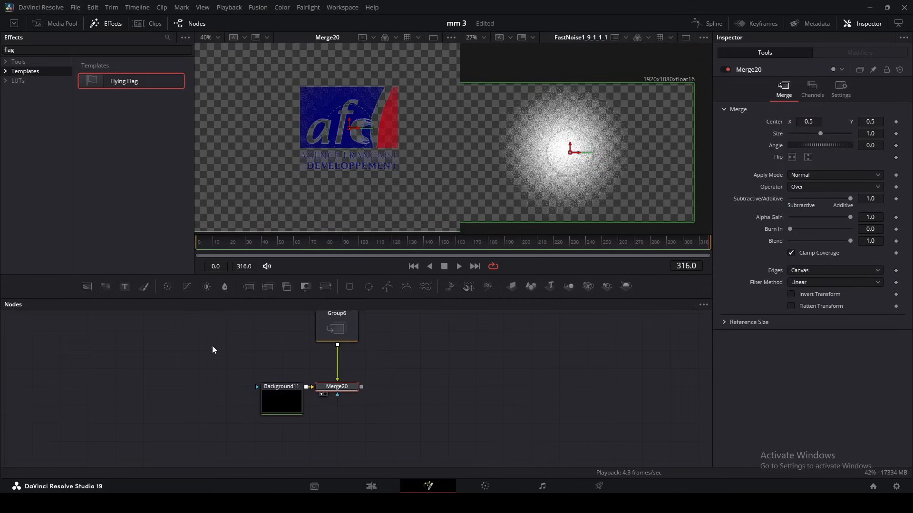
Add a Fast Noise node, switch its color type to Gradient, and move the black stop to about 0.776 with alpha 0.
{"action": "left_click_drag", "start_coordinate": [105, 288], "coordinate": [362, 440]}
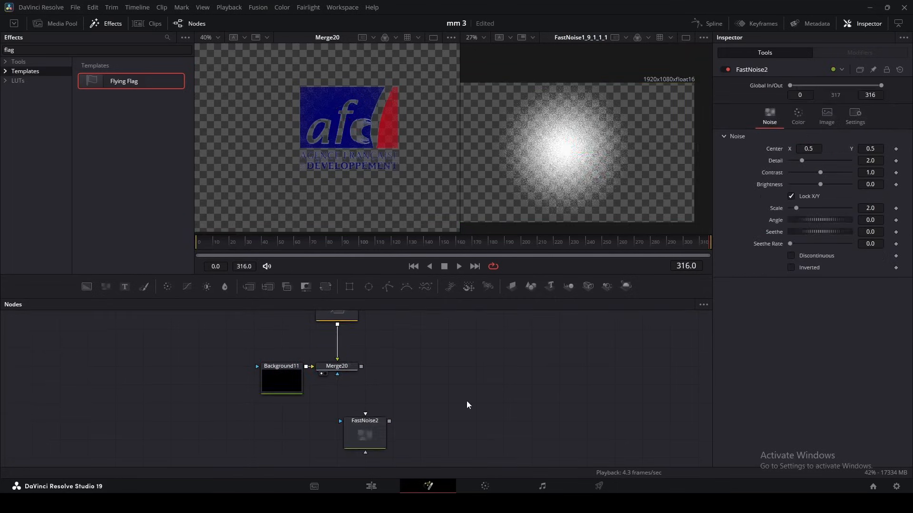
{"action": "left_click", "coordinate": [360, 410]}
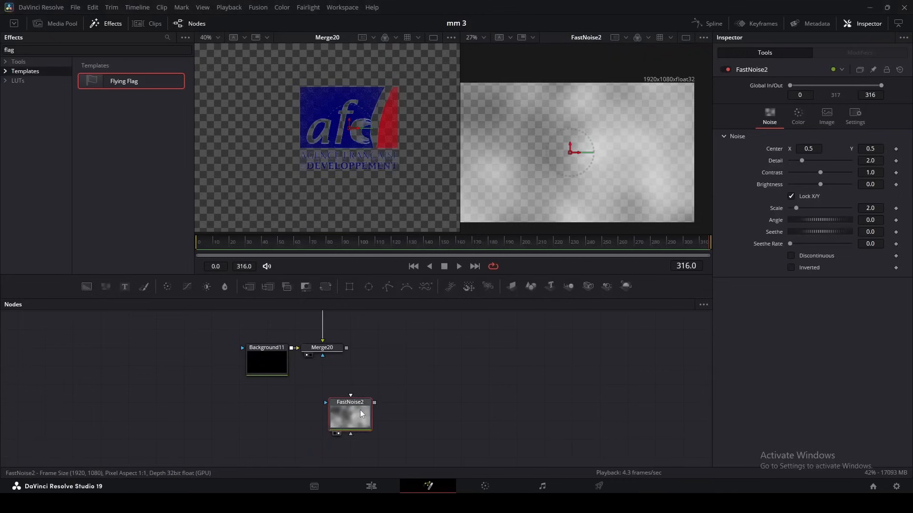
{"action": "left_click", "coordinate": [800, 121]}
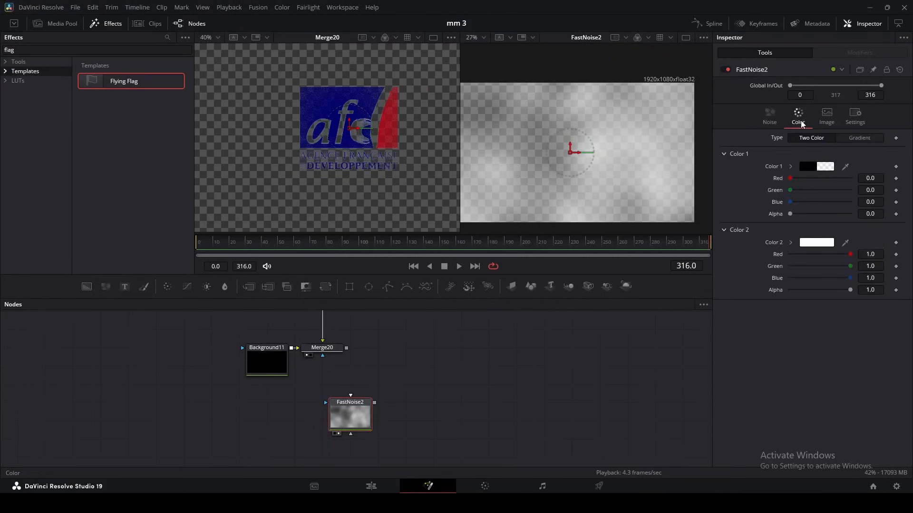
{"action": "left_click", "coordinate": [859, 138]}
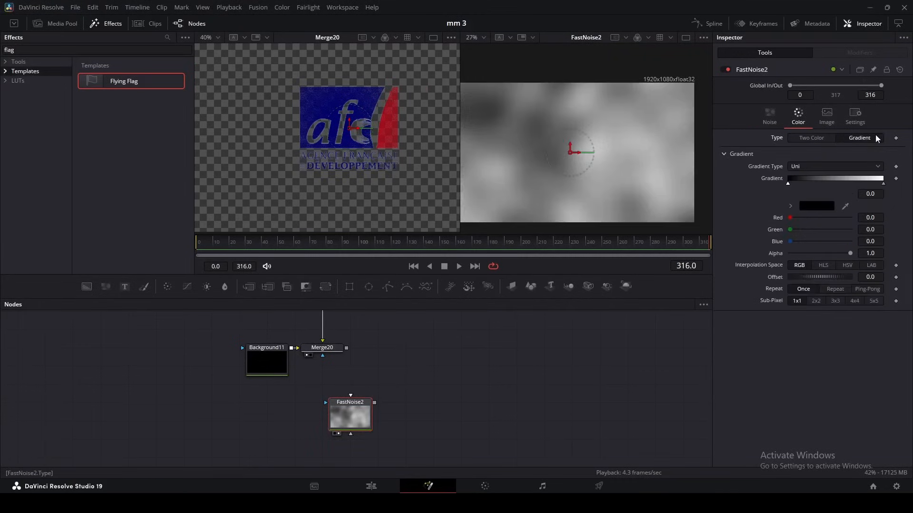
{"action": "left_click_drag", "start_coordinate": [789, 183], "coordinate": [862, 183]}
{"action": "left_click_drag", "start_coordinate": [850, 253], "coordinate": [755, 196]}
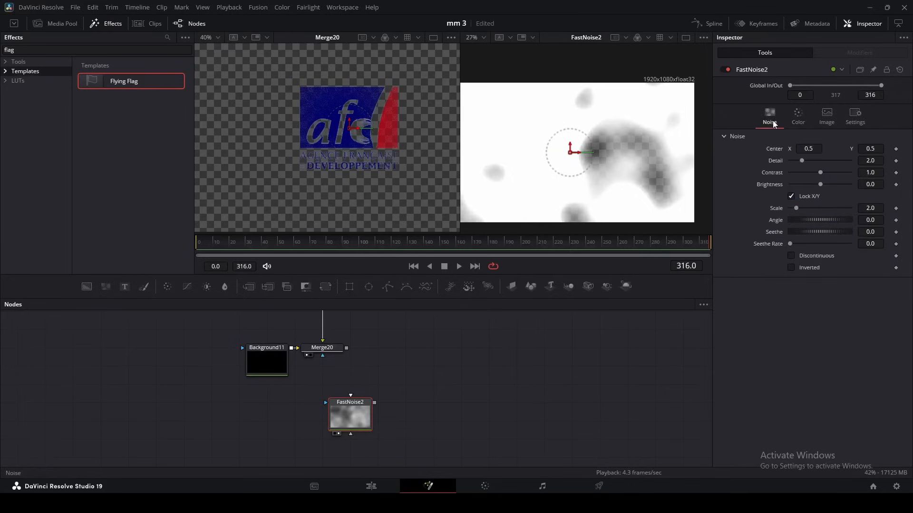
Make FastNoise2's gradient Radial, ending at about X 0.766, Y 0.514, and set the noise Detail to 10.
{"action": "left_click", "coordinate": [833, 166]}
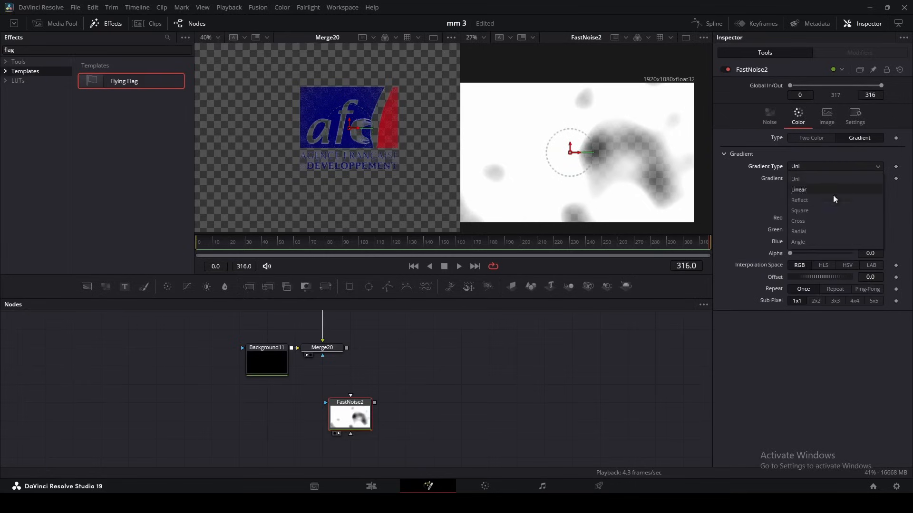
{"action": "left_click", "coordinate": [804, 231]}
{"action": "scroll", "coordinate": [628, 166], "scroll_direction": "down", "scroll_amount": 2}
{"action": "left_click_drag", "start_coordinate": [626, 156], "coordinate": [597, 155]}
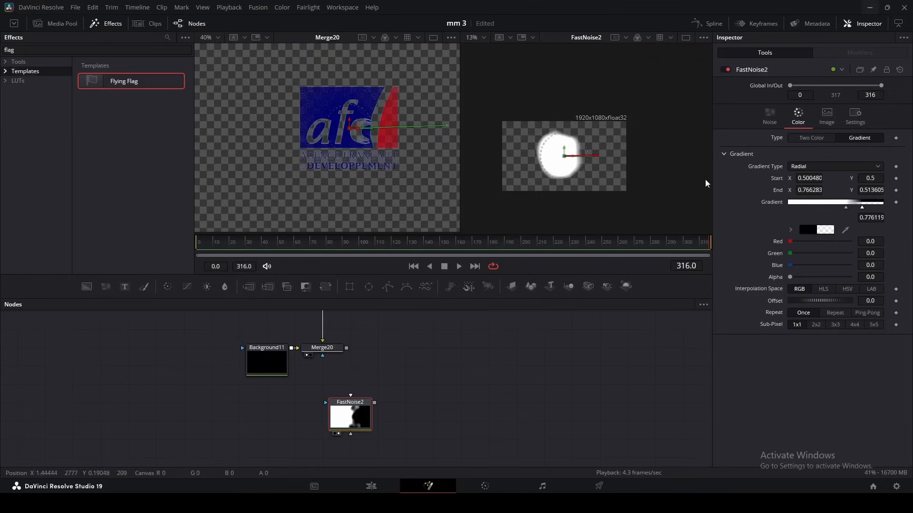
{"action": "scroll", "coordinate": [698, 179], "scroll_direction": "up", "scroll_amount": 2}
{"action": "left_click", "coordinate": [769, 116]}
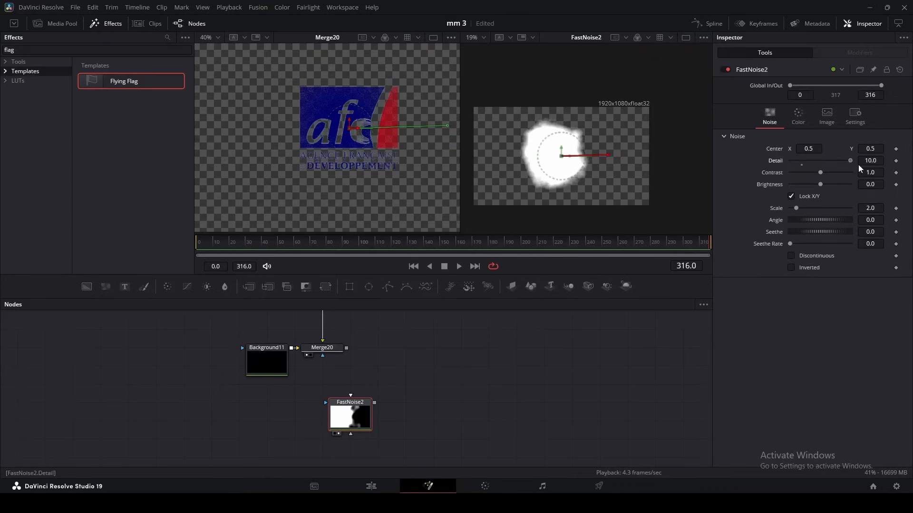
Mask Merge20 with FastNoise2, moving its noise center to about 0.506, 0.555 and shrinking the gradient around a start of about 0.638, 0.625.
{"action": "left_click_drag", "start_coordinate": [374, 403], "coordinate": [324, 355]}
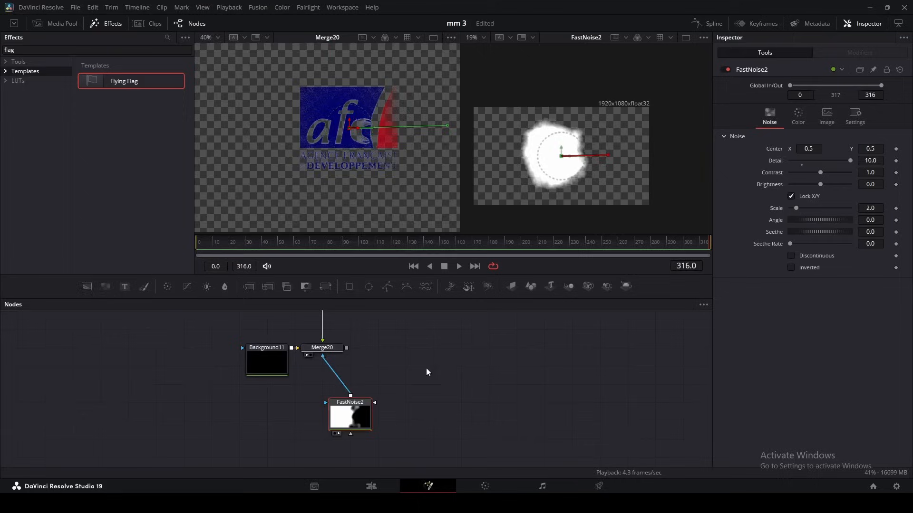
{"action": "scroll", "coordinate": [323, 132], "scroll_direction": "down", "scroll_amount": 2}
{"action": "scroll", "coordinate": [330, 134], "scroll_direction": "up", "scroll_amount": 3}
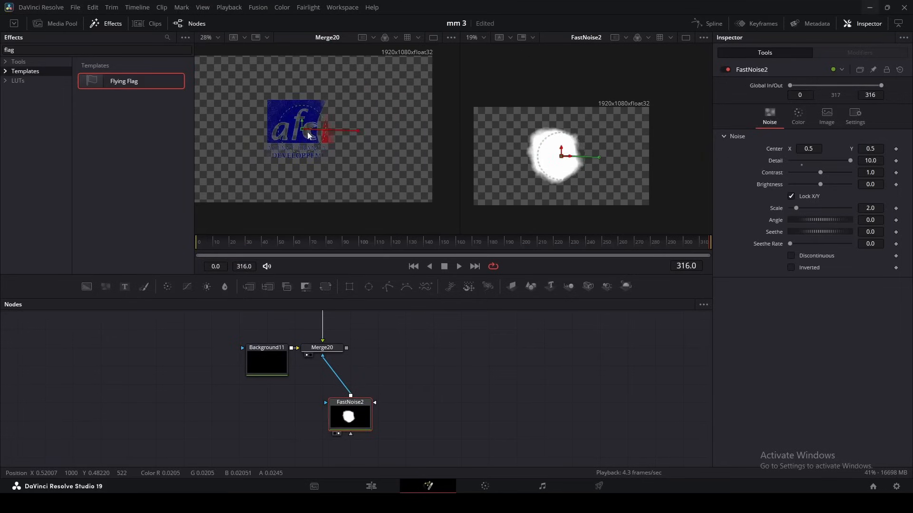
{"action": "scroll", "coordinate": [307, 133], "scroll_direction": "up", "scroll_amount": 3}
{"action": "left_click_drag", "start_coordinate": [293, 125], "coordinate": [298, 101]}
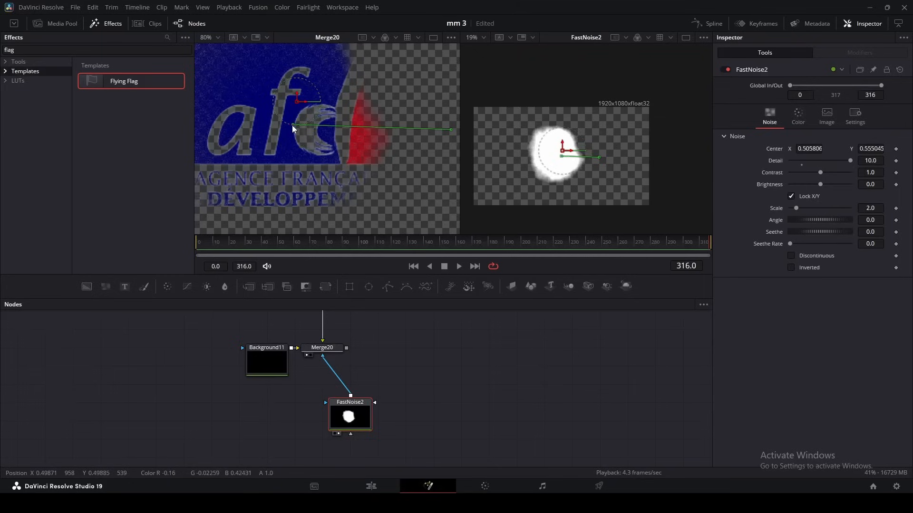
{"action": "left_click_drag", "start_coordinate": [292, 125], "coordinate": [405, 125]}
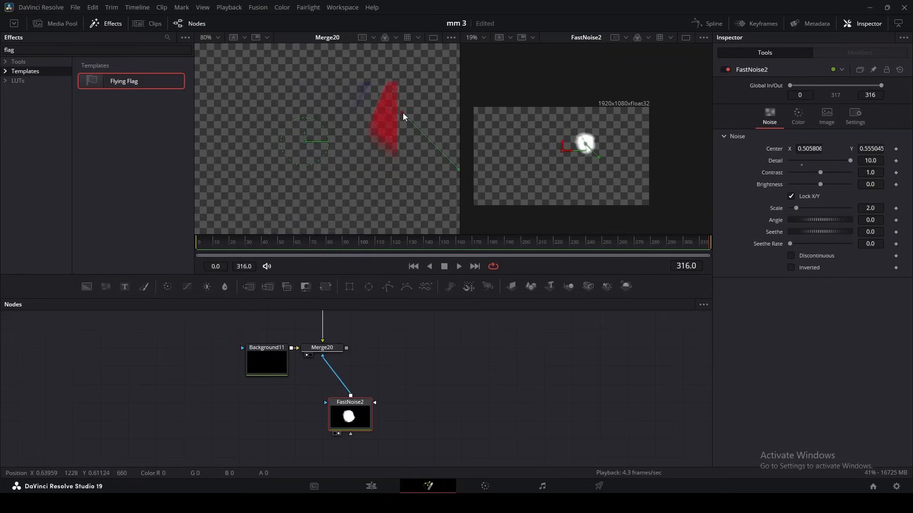
{"action": "scroll", "coordinate": [362, 131], "scroll_direction": "down", "scroll_amount": 5}
{"action": "left_click_drag", "start_coordinate": [368, 137], "coordinate": [414, 157]}
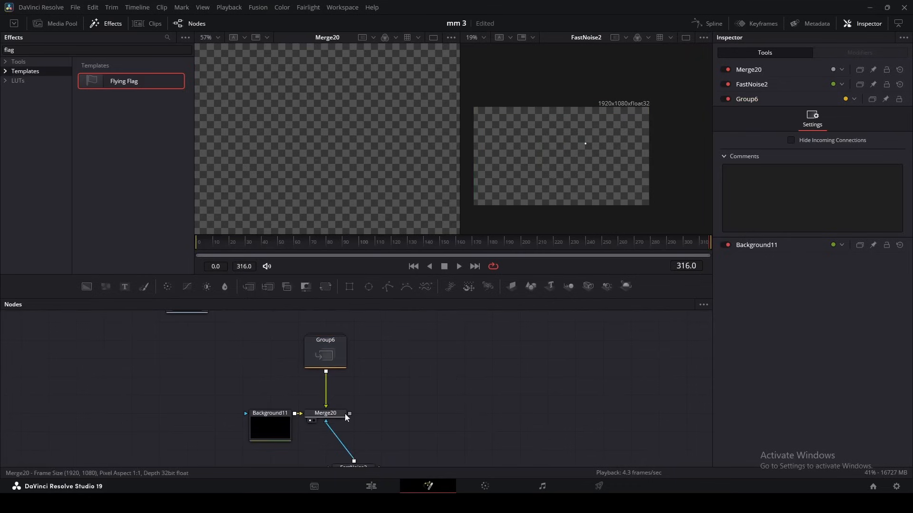
Extend the end of FastNoise2's radial gradient outward until the mask covers the whole logo.
{"action": "left_click", "coordinate": [344, 414]}
{"action": "scroll", "coordinate": [365, 394], "scroll_direction": "down", "scroll_amount": 2}
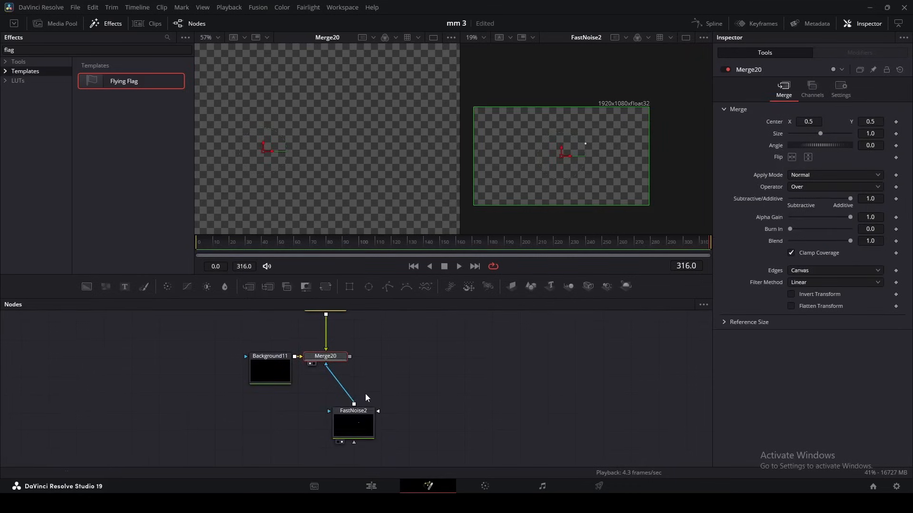
{"action": "left_click", "coordinate": [369, 422]}
{"action": "scroll", "coordinate": [401, 198], "scroll_direction": "down", "scroll_amount": 3}
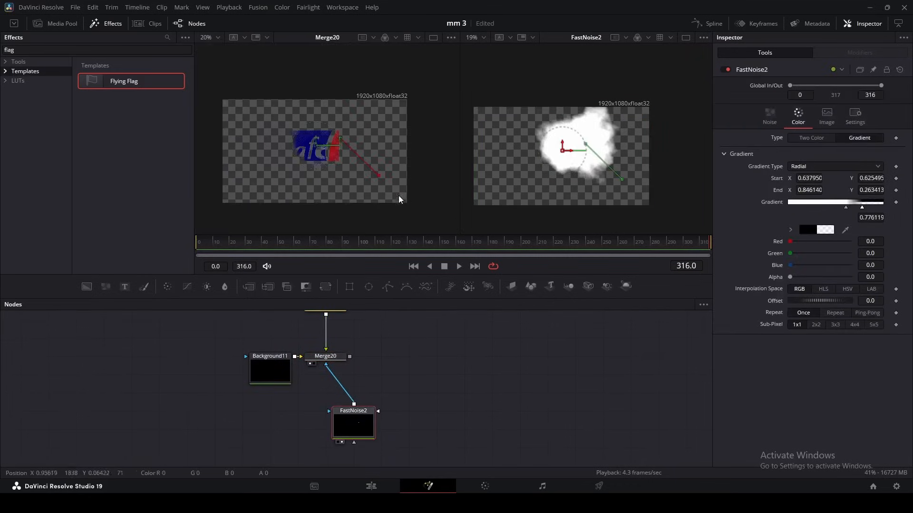
{"action": "left_click_drag", "start_coordinate": [379, 176], "coordinate": [406, 192]}
Add an Image Plane 3D after Merge20 and connect it to the Merge3D1 scene.
{"action": "scroll", "coordinate": [387, 355], "scroll_direction": "up", "scroll_amount": 2}
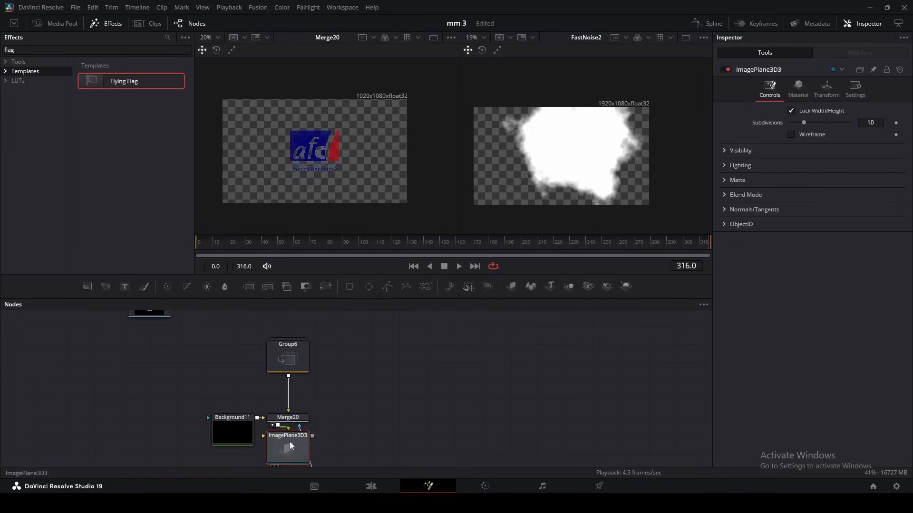
{"action": "scroll", "coordinate": [384, 415], "scroll_direction": "down", "scroll_amount": 6}
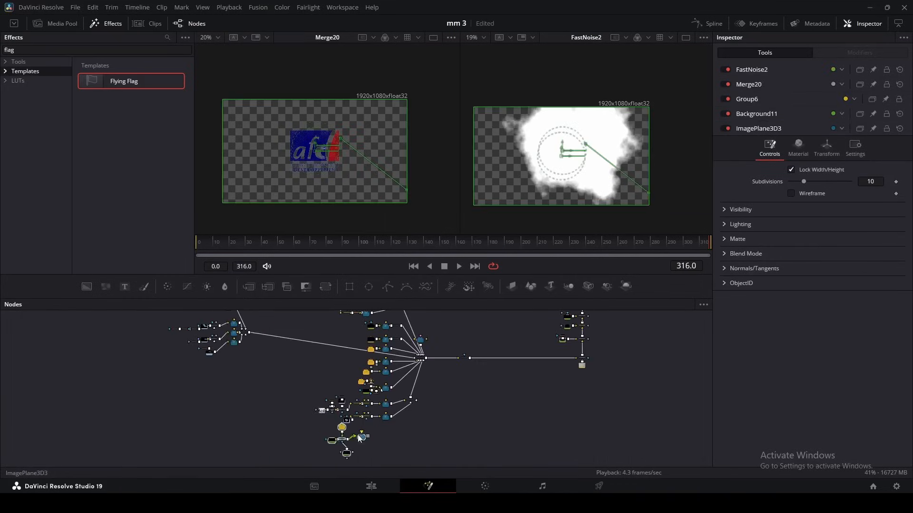
{"action": "left_click_drag", "start_coordinate": [364, 438], "coordinate": [284, 391]}
{"action": "scroll", "coordinate": [335, 362], "scroll_direction": "up", "scroll_amount": 5}
{"action": "left_click_drag", "start_coordinate": [266, 387], "coordinate": [502, 390]}
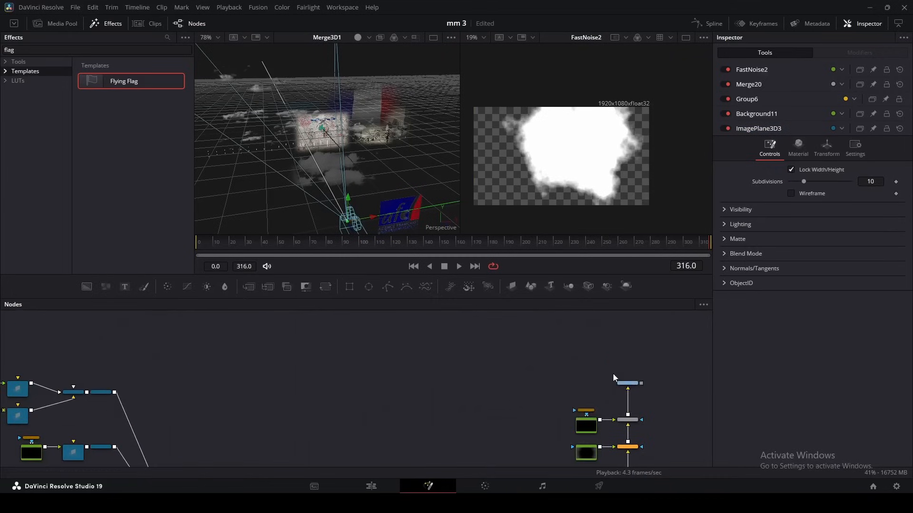
Show MediaOut1 in the second viewer and move the logo's image plane in depth toward the map.
{"action": "left_click", "coordinate": [627, 383]}
{"action": "key", "text": "2"}
{"action": "left_click_drag", "start_coordinate": [329, 406], "coordinate": [554, 265]}
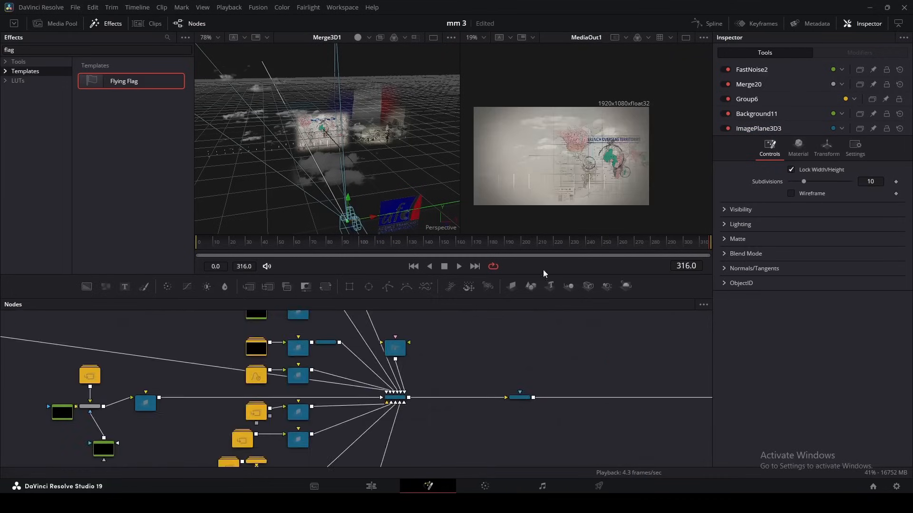
{"action": "left_click", "coordinate": [147, 405]}
{"action": "scroll", "coordinate": [373, 188], "scroll_direction": "down", "scroll_amount": 2}
{"action": "left_click_drag", "start_coordinate": [379, 196], "coordinate": [347, 144]}
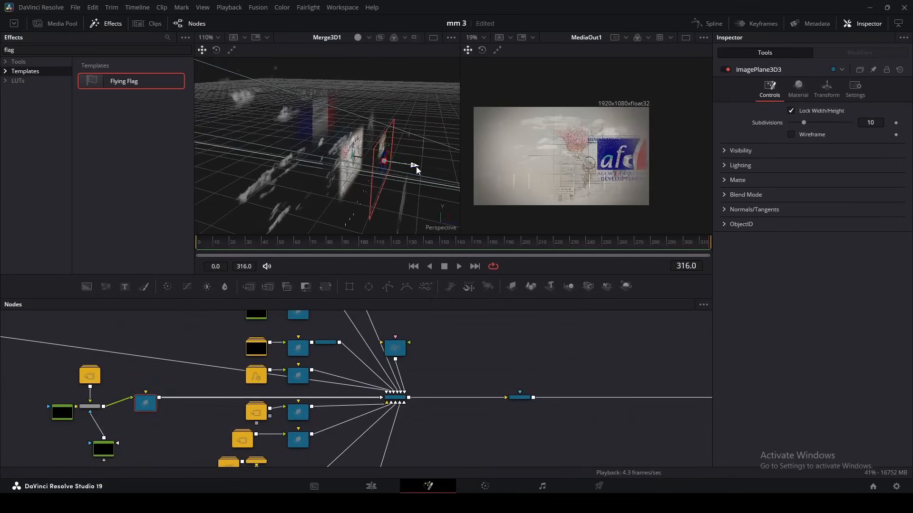
{"action": "left_click_drag", "start_coordinate": [414, 167], "coordinate": [340, 200]}
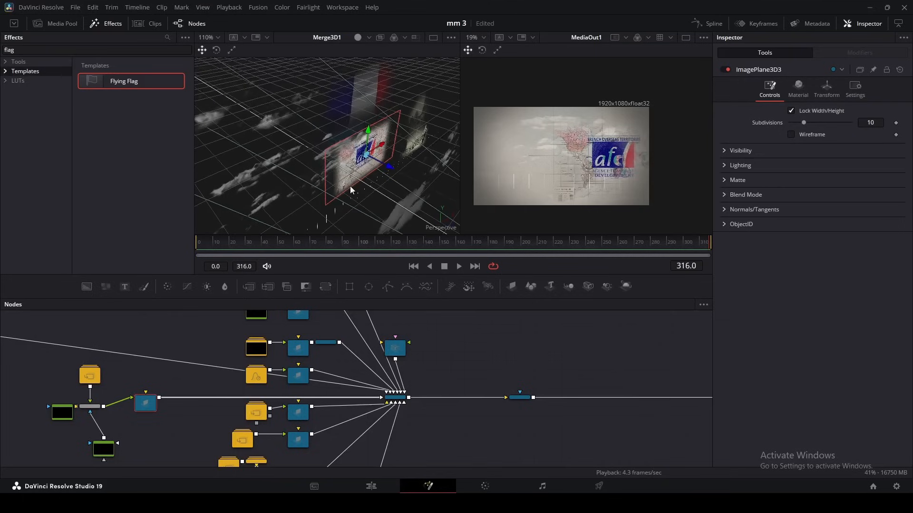
Shift the logo's image plane sideways to the empty area left of the map and compare with the Vimeo reference.
{"action": "left_click_drag", "start_coordinate": [386, 153], "coordinate": [331, 175]}
{"action": "scroll", "coordinate": [545, 159], "scroll_direction": "up", "scroll_amount": 2}
{"action": "scroll", "coordinate": [312, 164], "scroll_direction": "up", "scroll_amount": 2}
{"action": "left_click_drag", "start_coordinate": [312, 160], "coordinate": [334, 183]}
{"action": "key", "text": "alt+Tab"}
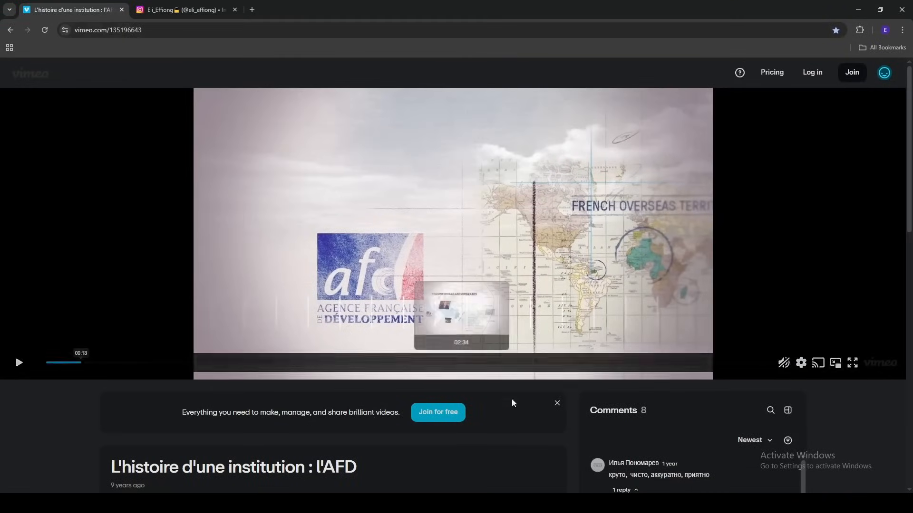
{"action": "key", "text": "alt+Tab"}
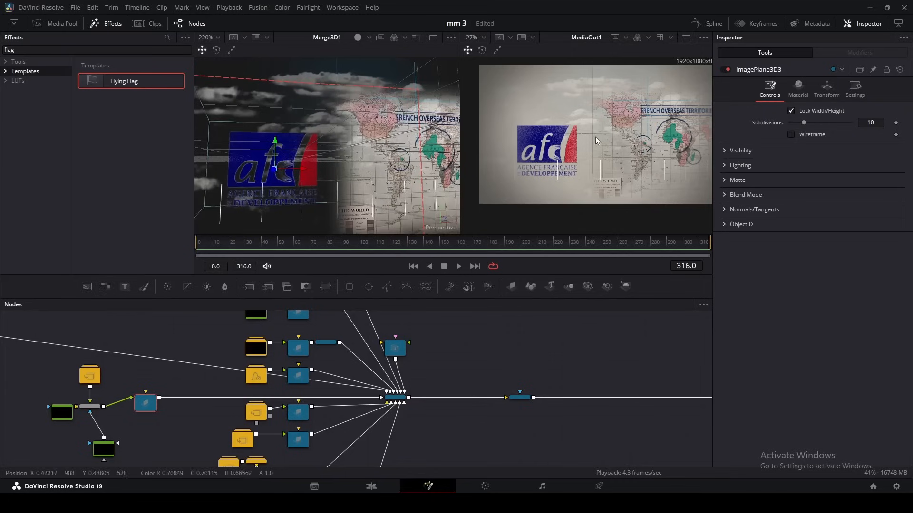
Expand Group6 and move the noise center of FastNoise1_9_1_1_1 to about X 0.04, Y 0.08.
{"action": "scroll", "coordinate": [310, 422], "scroll_direction": "left", "scroll_amount": 5}
{"action": "left_click", "coordinate": [307, 361]}
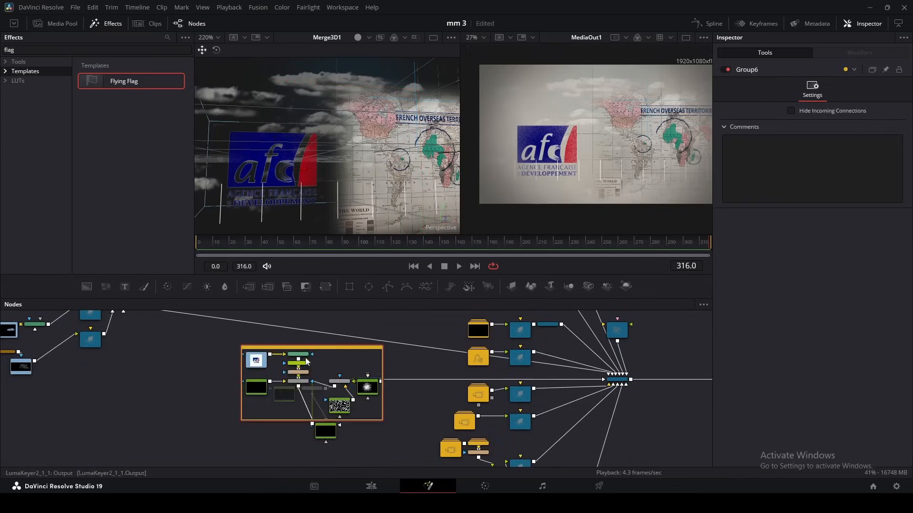
{"action": "scroll", "coordinate": [348, 410], "scroll_direction": "up", "scroll_amount": 6}
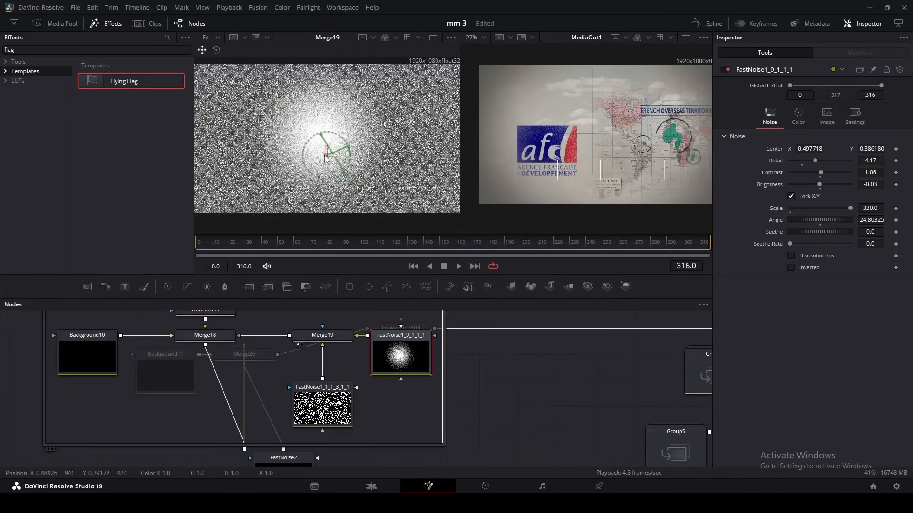
{"action": "left_click_drag", "start_coordinate": [326, 159], "coordinate": [286, 159]}
{"action": "left_click", "coordinate": [322, 404]}
{"action": "scroll", "coordinate": [546, 144], "scroll_direction": "up", "scroll_amount": 2}
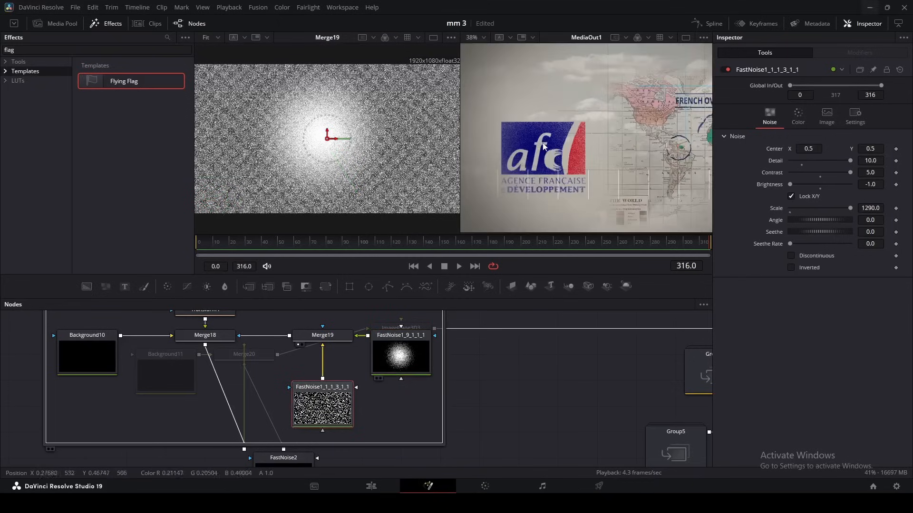
{"action": "scroll", "coordinate": [546, 144], "scroll_direction": "up", "scroll_amount": 2}
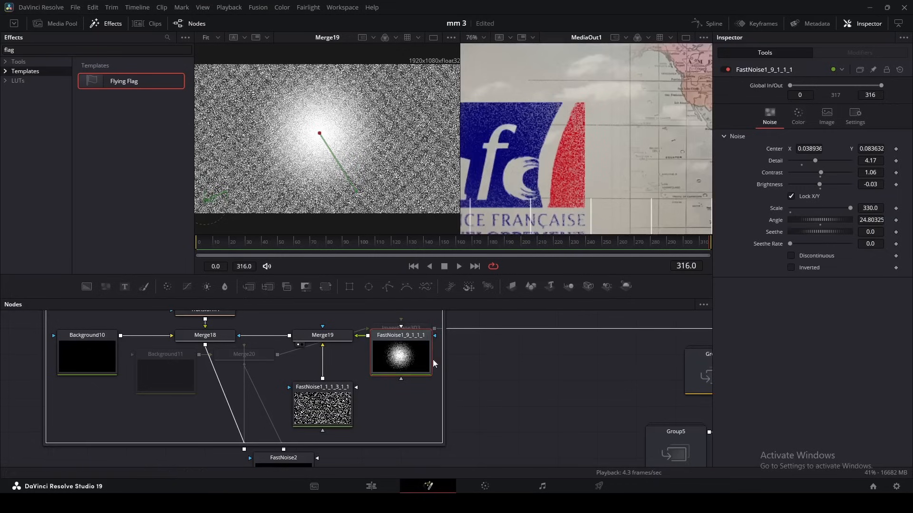
Darken the AFD logo by setting the brightness of BrightnessContrast5_1_1 to -0.33.
{"action": "left_click_drag", "start_coordinate": [433, 363], "coordinate": [558, 417]}
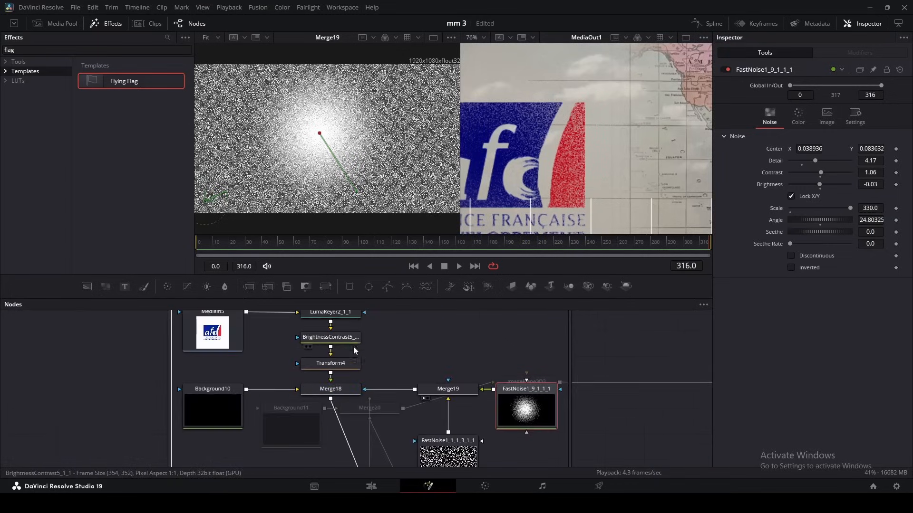
{"action": "left_click", "coordinate": [330, 337]}
{"action": "scroll", "coordinate": [546, 141], "scroll_direction": "down", "scroll_amount": 2}
{"action": "scroll", "coordinate": [546, 141], "scroll_direction": "up", "scroll_amount": 2}
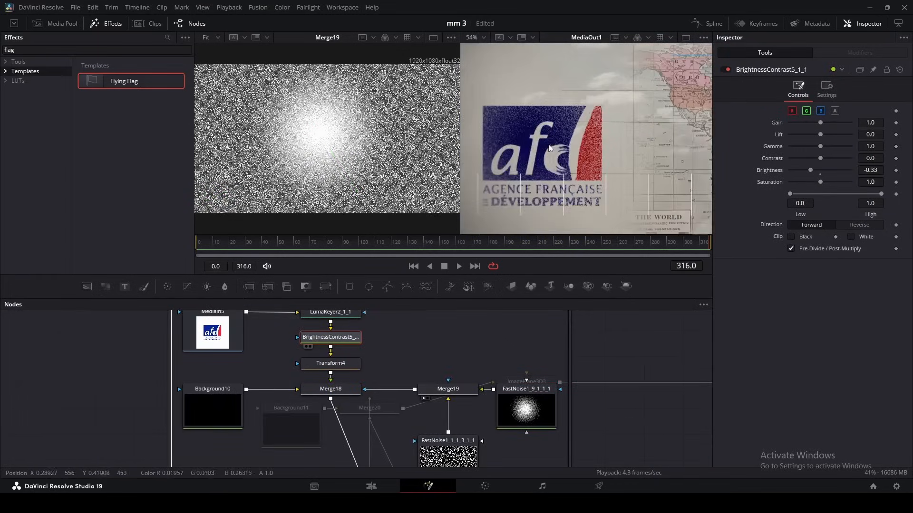
{"action": "scroll", "coordinate": [594, 182], "scroll_direction": "down", "scroll_amount": 2}
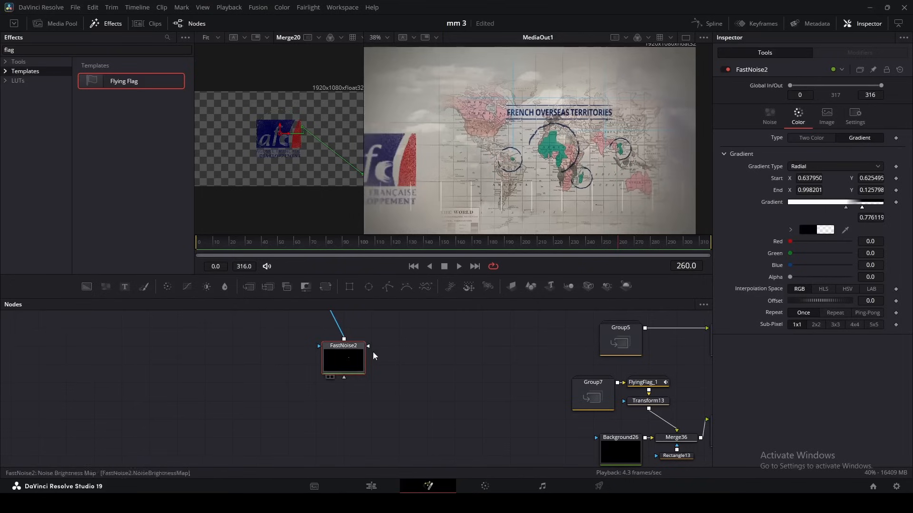
Keyframe the radial gradient's End point in FastNoise2 at frames 260 and 299.
{"action": "left_click_drag", "start_coordinate": [367, 355], "coordinate": [323, 436]}
{"action": "left_click", "coordinate": [895, 190]}
{"action": "scroll", "coordinate": [425, 385], "scroll_direction": "down", "scroll_amount": 3}
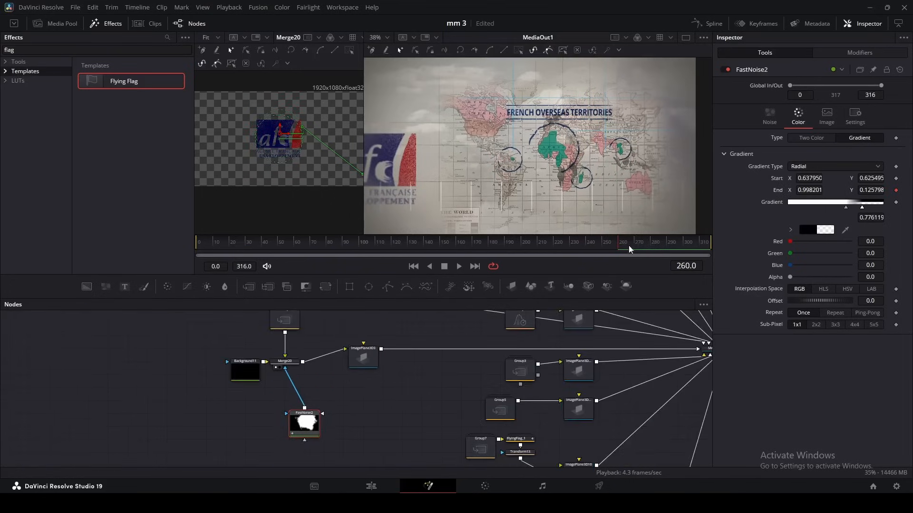
{"action": "scroll", "coordinate": [412, 350], "scroll_direction": "down", "scroll_amount": 1}
{"action": "left_click", "coordinate": [680, 242]}
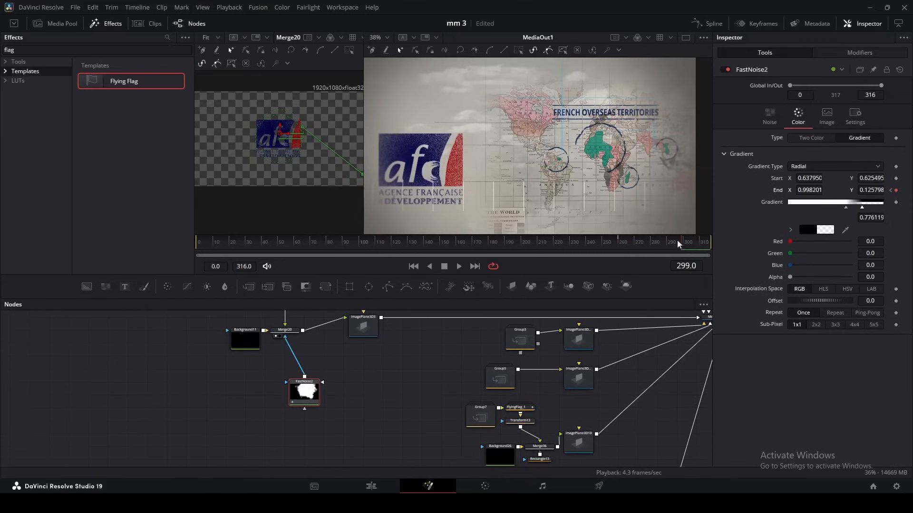
At frame 260, pull FastNoise2's gradient End in to about X 0.648, Y 0.610 beside its Start, and play the reveal.
{"action": "left_click", "coordinate": [619, 244]}
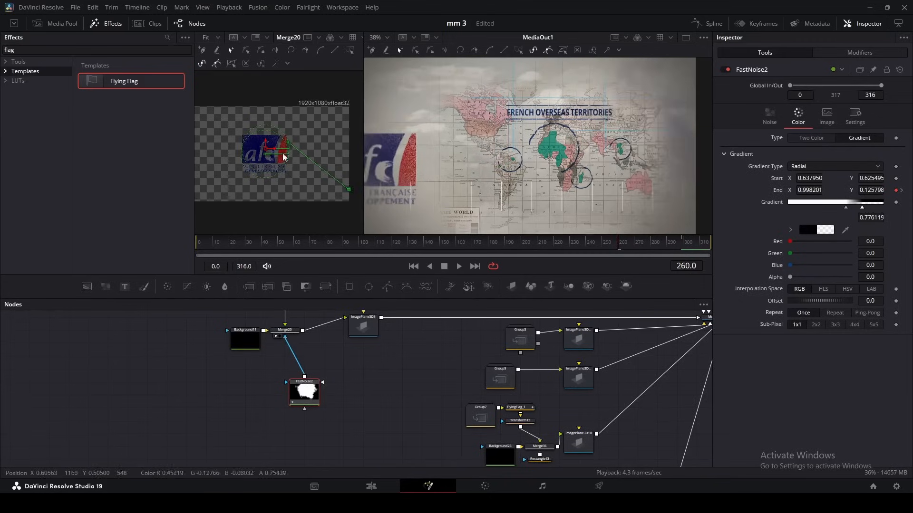
{"action": "scroll", "coordinate": [340, 180], "scroll_direction": "up", "scroll_amount": 2}
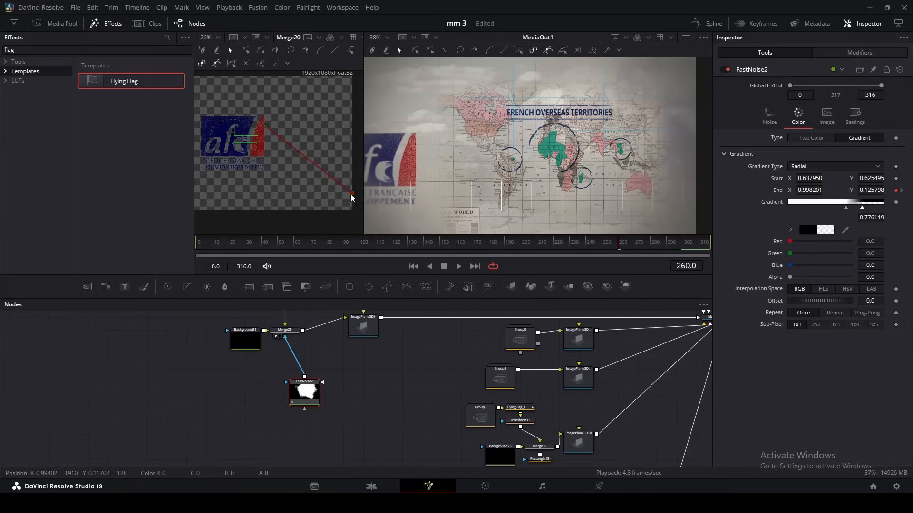
{"action": "left_click_drag", "start_coordinate": [327, 181], "coordinate": [266, 127]}
{"action": "scroll", "coordinate": [275, 132], "scroll_direction": "up", "scroll_amount": 2}
{"action": "key", "text": "space"}
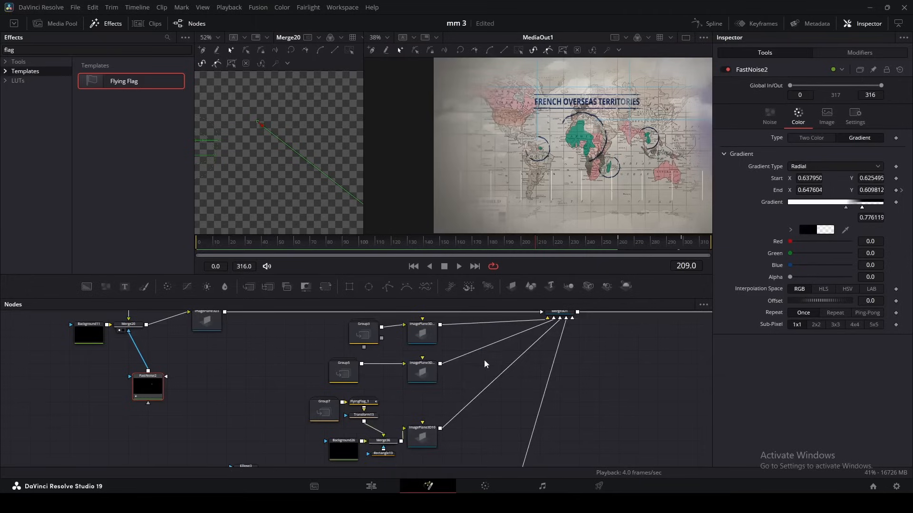
Expand Group3 and show its Merge8 node, which adds the map title, in the first viewer.
{"action": "scroll", "coordinate": [481, 361], "scroll_direction": "down", "scroll_amount": 2}
{"action": "scroll", "coordinate": [370, 408], "scroll_direction": "up", "scroll_amount": 2}
{"action": "scroll", "coordinate": [369, 407], "scroll_direction": "down", "scroll_amount": 3}
{"action": "double_click", "coordinate": [417, 370]}
{"action": "left_click_drag", "start_coordinate": [457, 405], "coordinate": [470, 354]}
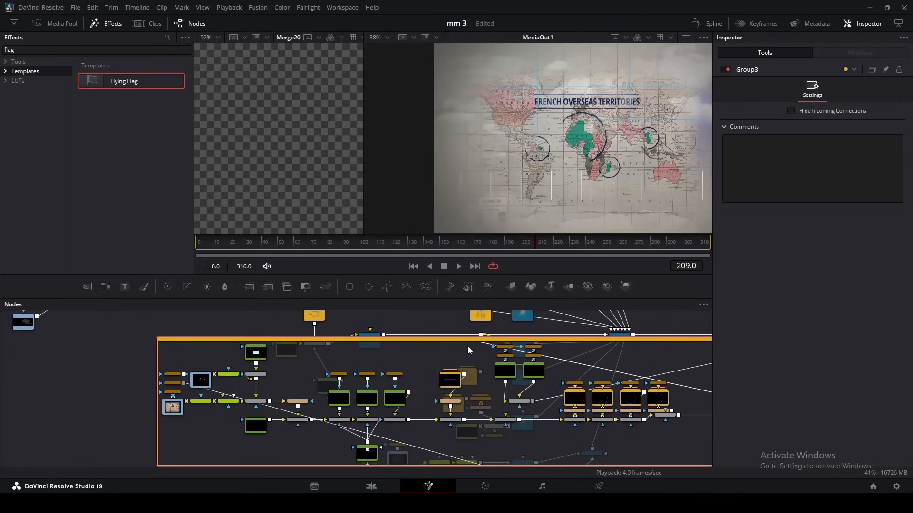
{"action": "scroll", "coordinate": [472, 345], "scroll_direction": "down", "scroll_amount": 2}
{"action": "left_click_drag", "start_coordinate": [352, 344], "coordinate": [79, 344]}
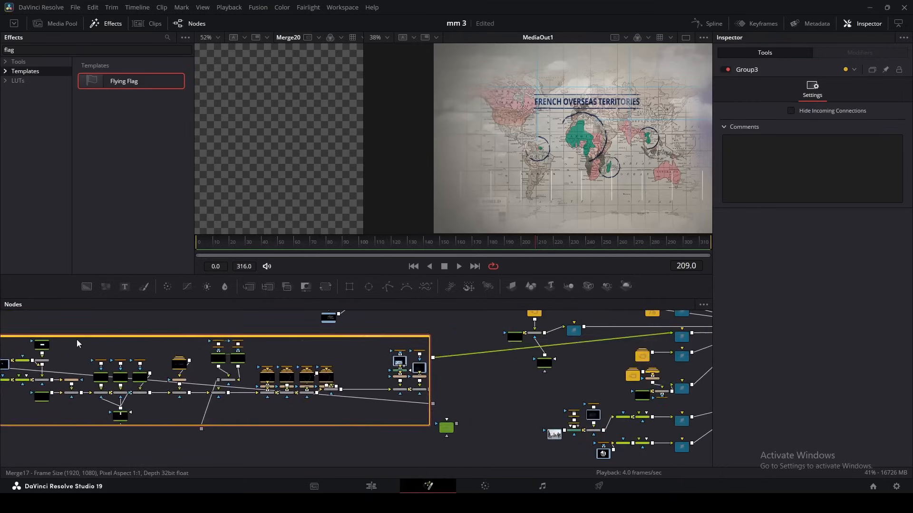
{"action": "scroll", "coordinate": [318, 410], "scroll_direction": "up", "scroll_amount": 3}
{"action": "key", "text": "1"}
{"action": "scroll", "coordinate": [315, 144], "scroll_direction": "down", "scroll_amount": 2}
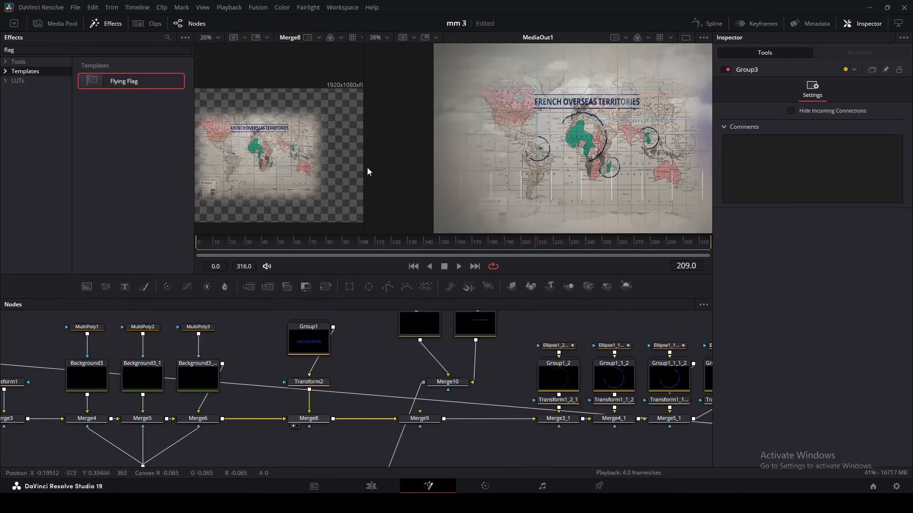
Go to frame 170 and attach a new Rectangle mask to Merge8.
{"action": "left_click_drag", "start_coordinate": [364, 166], "coordinate": [442, 167]}
{"action": "left_click", "coordinate": [517, 241]}
{"action": "left_click_drag", "start_coordinate": [517, 241], "coordinate": [473, 241]}
{"action": "scroll", "coordinate": [529, 125], "scroll_direction": "up", "scroll_amount": 2}
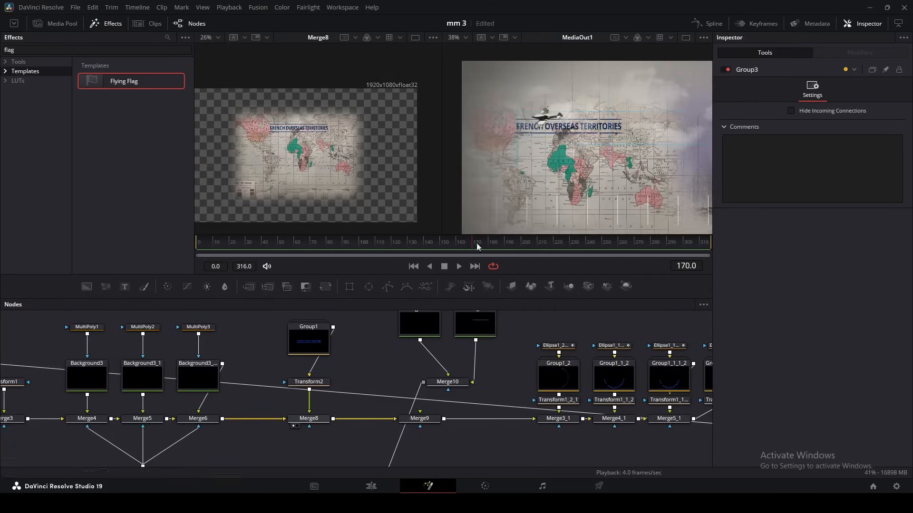
{"action": "scroll", "coordinate": [386, 410], "scroll_direction": "down", "scroll_amount": 3}
{"action": "scroll", "coordinate": [347, 402], "scroll_direction": "left", "scroll_amount": 2}
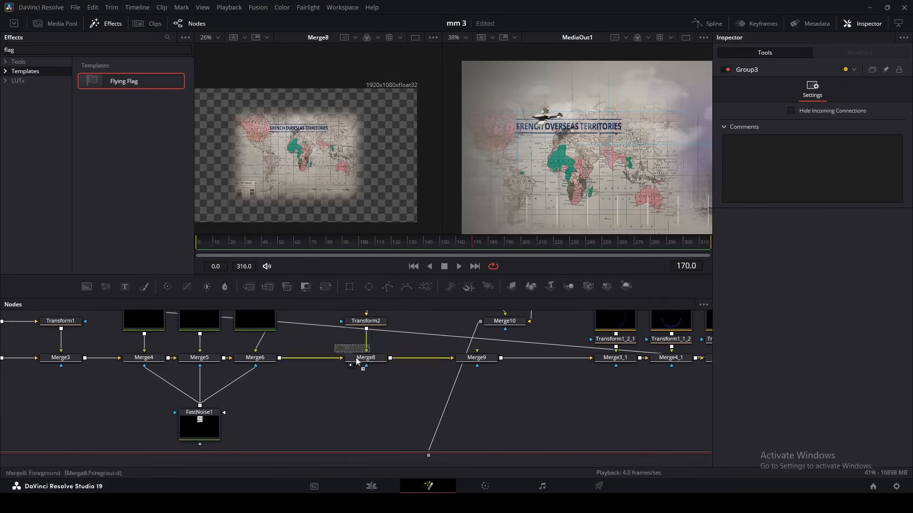
{"action": "left_click", "coordinate": [378, 403]}
{"action": "left_click_drag", "start_coordinate": [378, 404], "coordinate": [353, 384]}
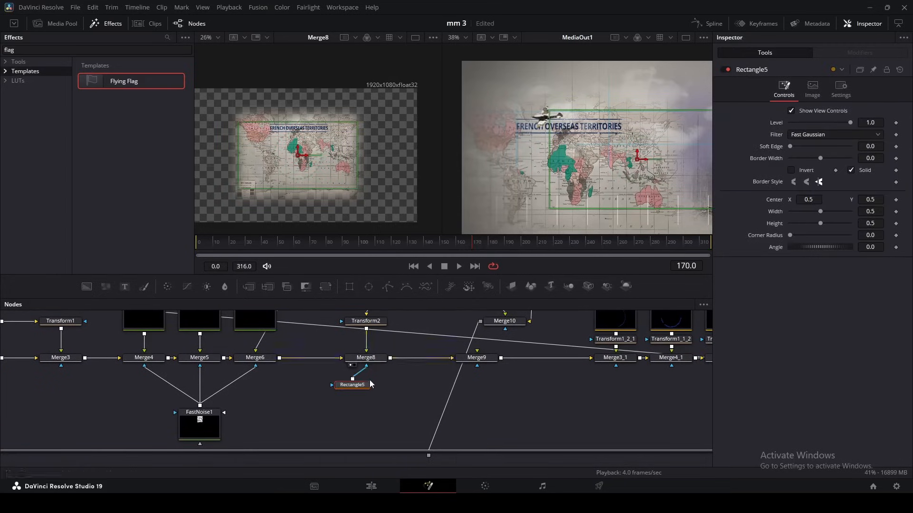
Give Rectangle5 a soft edge of about 0.134 and height of about 0.51, and shift it off the title to center X 0.008.
{"action": "left_click_drag", "start_coordinate": [302, 161], "coordinate": [306, 129]}
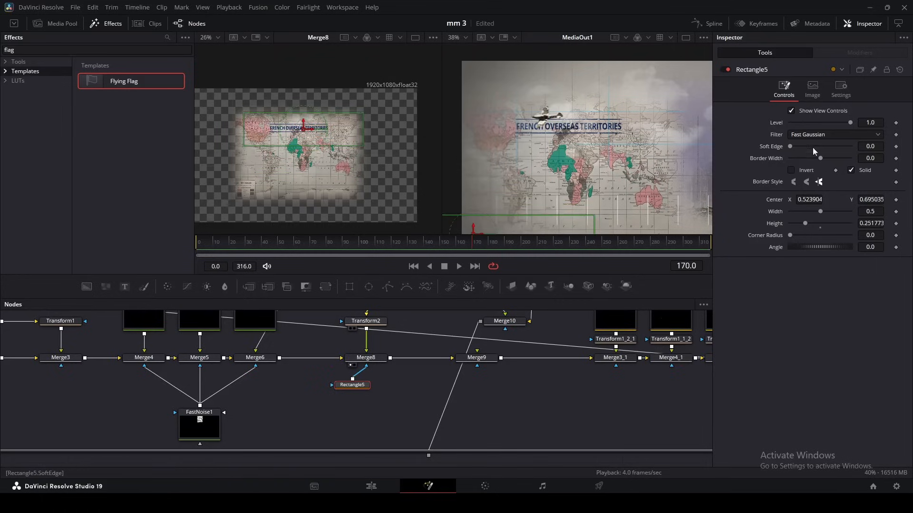
{"action": "left_click_drag", "start_coordinate": [791, 146], "coordinate": [845, 149]}
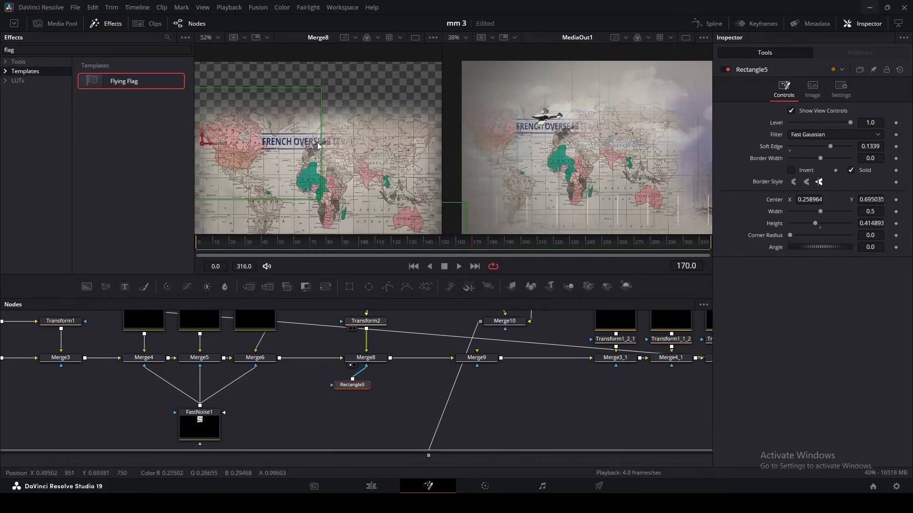
{"action": "scroll", "coordinate": [290, 167], "scroll_direction": "left", "scroll_amount": 3}
{"action": "left_click_drag", "start_coordinate": [376, 196], "coordinate": [192, 128]}
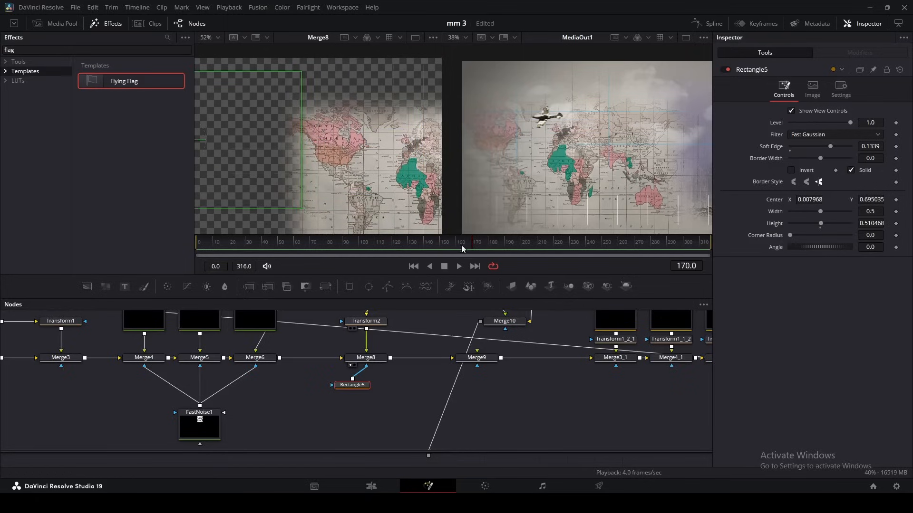
Keyframe Rectangle5's Center at frame 182 and slide the mask across the title at about frame 209.
{"action": "left_click", "coordinate": [493, 247]}
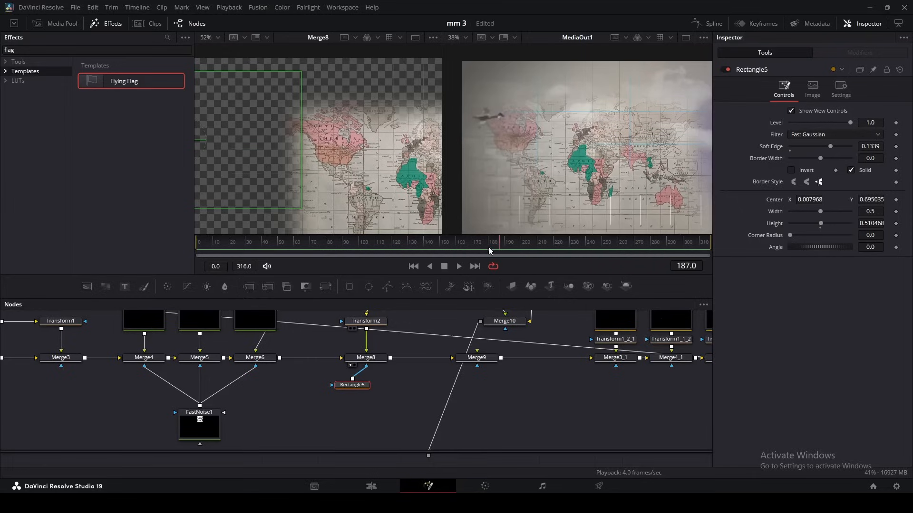
{"action": "left_click", "coordinate": [896, 199]}
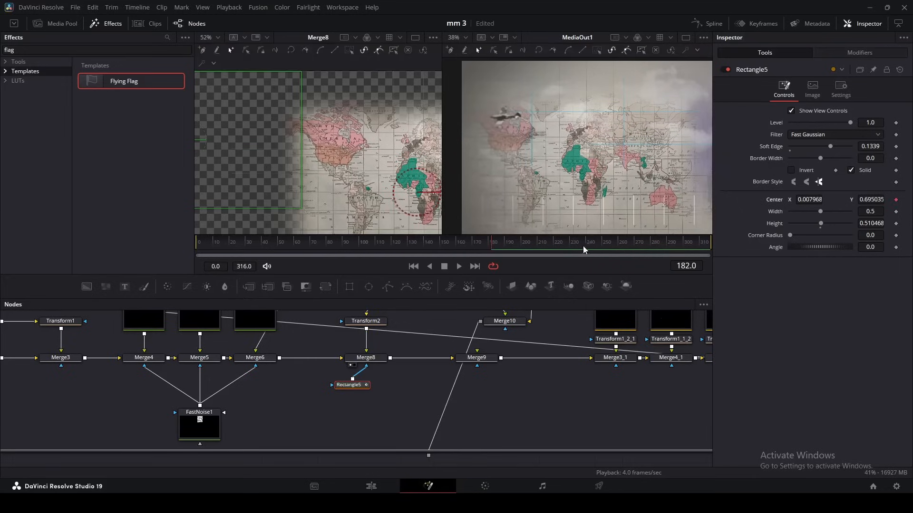
{"action": "left_click", "coordinate": [539, 243]}
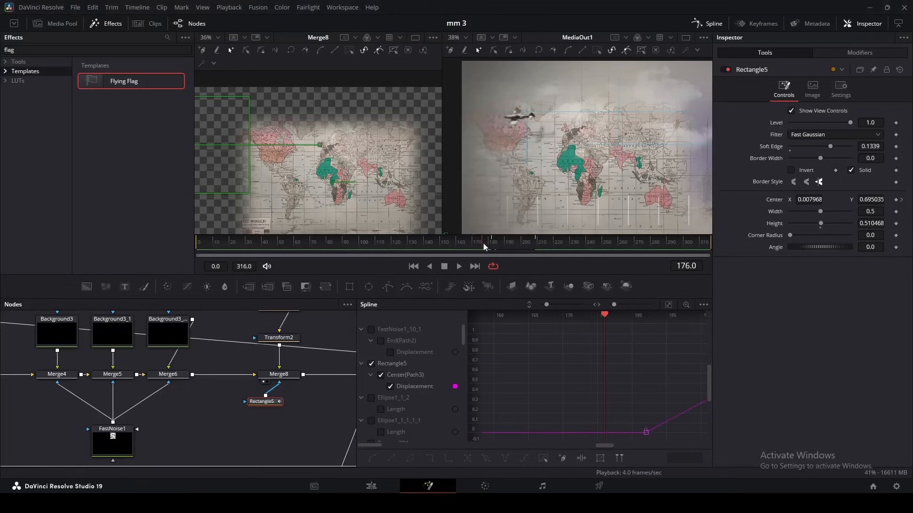
Move the first Center keyframe of Rectangle5 earlier to about frame 170 on its displacement curve and play the title reveal.
{"action": "left_click", "coordinate": [483, 243]}
{"action": "scroll", "coordinate": [566, 354], "scroll_direction": "down", "scroll_amount": 1}
{"action": "left_click_drag", "start_coordinate": [610, 416], "coordinate": [563, 415]}
{"action": "left_click", "coordinate": [466, 245]}
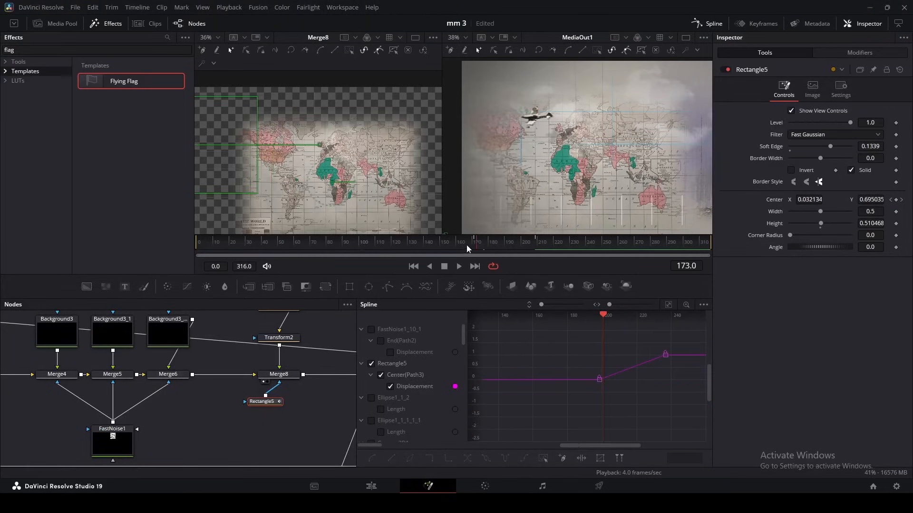
{"action": "key", "text": "space"}
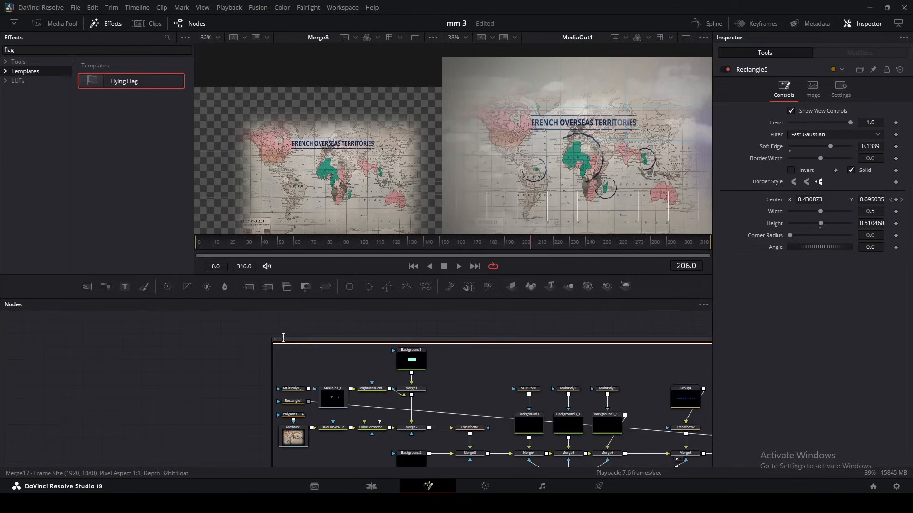
Collapse Group3 and show the handwritten text of Group2 in an enlarged first viewer.
{"action": "left_click", "coordinate": [275, 340]}
{"action": "scroll", "coordinate": [522, 386], "scroll_direction": "down", "scroll_amount": 5}
{"action": "left_click_drag", "start_coordinate": [581, 363], "coordinate": [156, 386]}
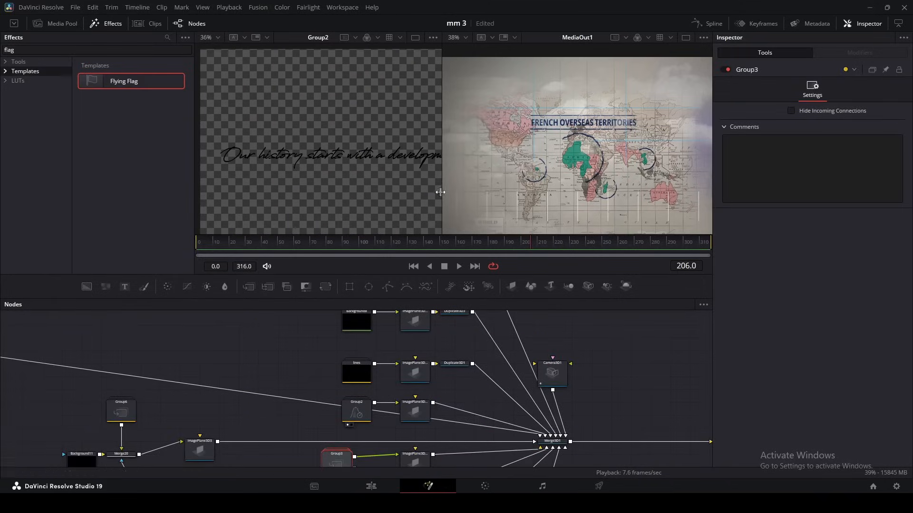
{"action": "left_click_drag", "start_coordinate": [442, 196], "coordinate": [499, 195]}
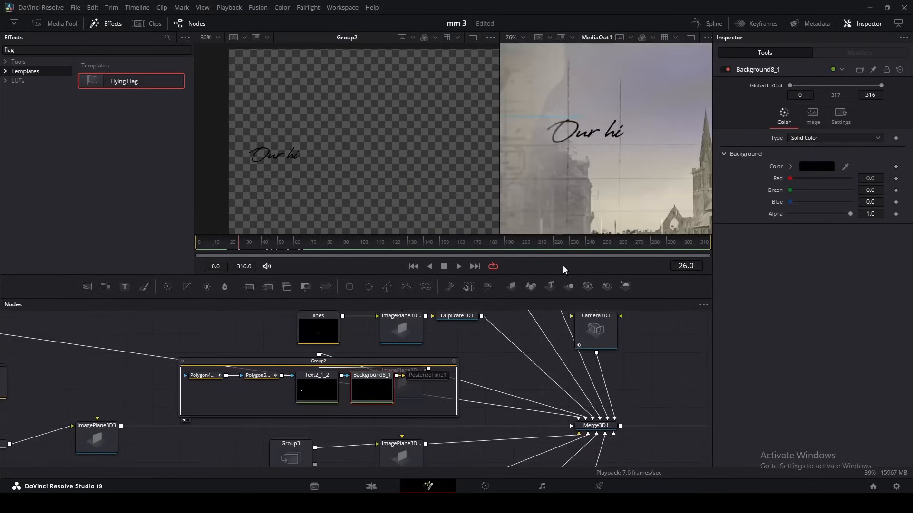
Change the handwritten text's Background8_1 color to dark red #270000.
{"action": "left_click", "coordinate": [817, 167]}
{"action": "left_click", "coordinate": [357, 219]}
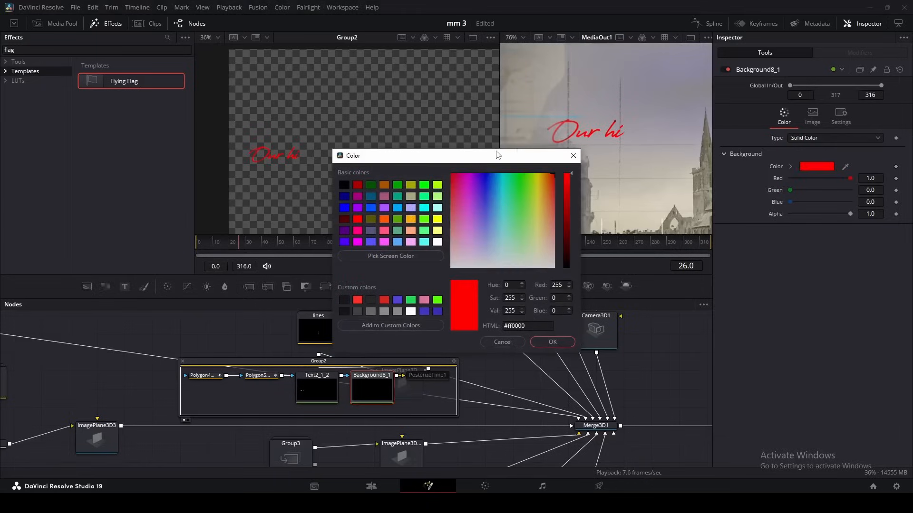
{"action": "left_click_drag", "start_coordinate": [518, 160], "coordinate": [419, 176]}
{"action": "left_click_drag", "start_coordinate": [471, 195], "coordinate": [476, 271]}
{"action": "left_click", "coordinate": [455, 358]}
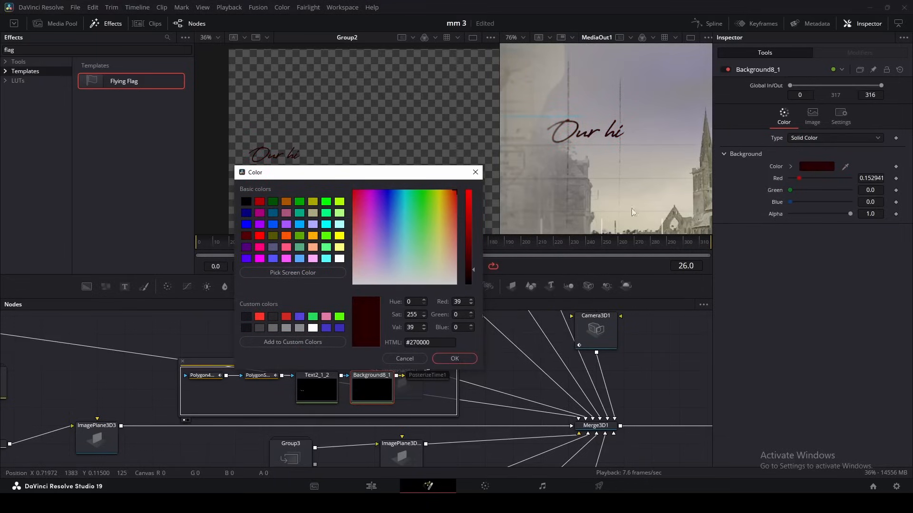